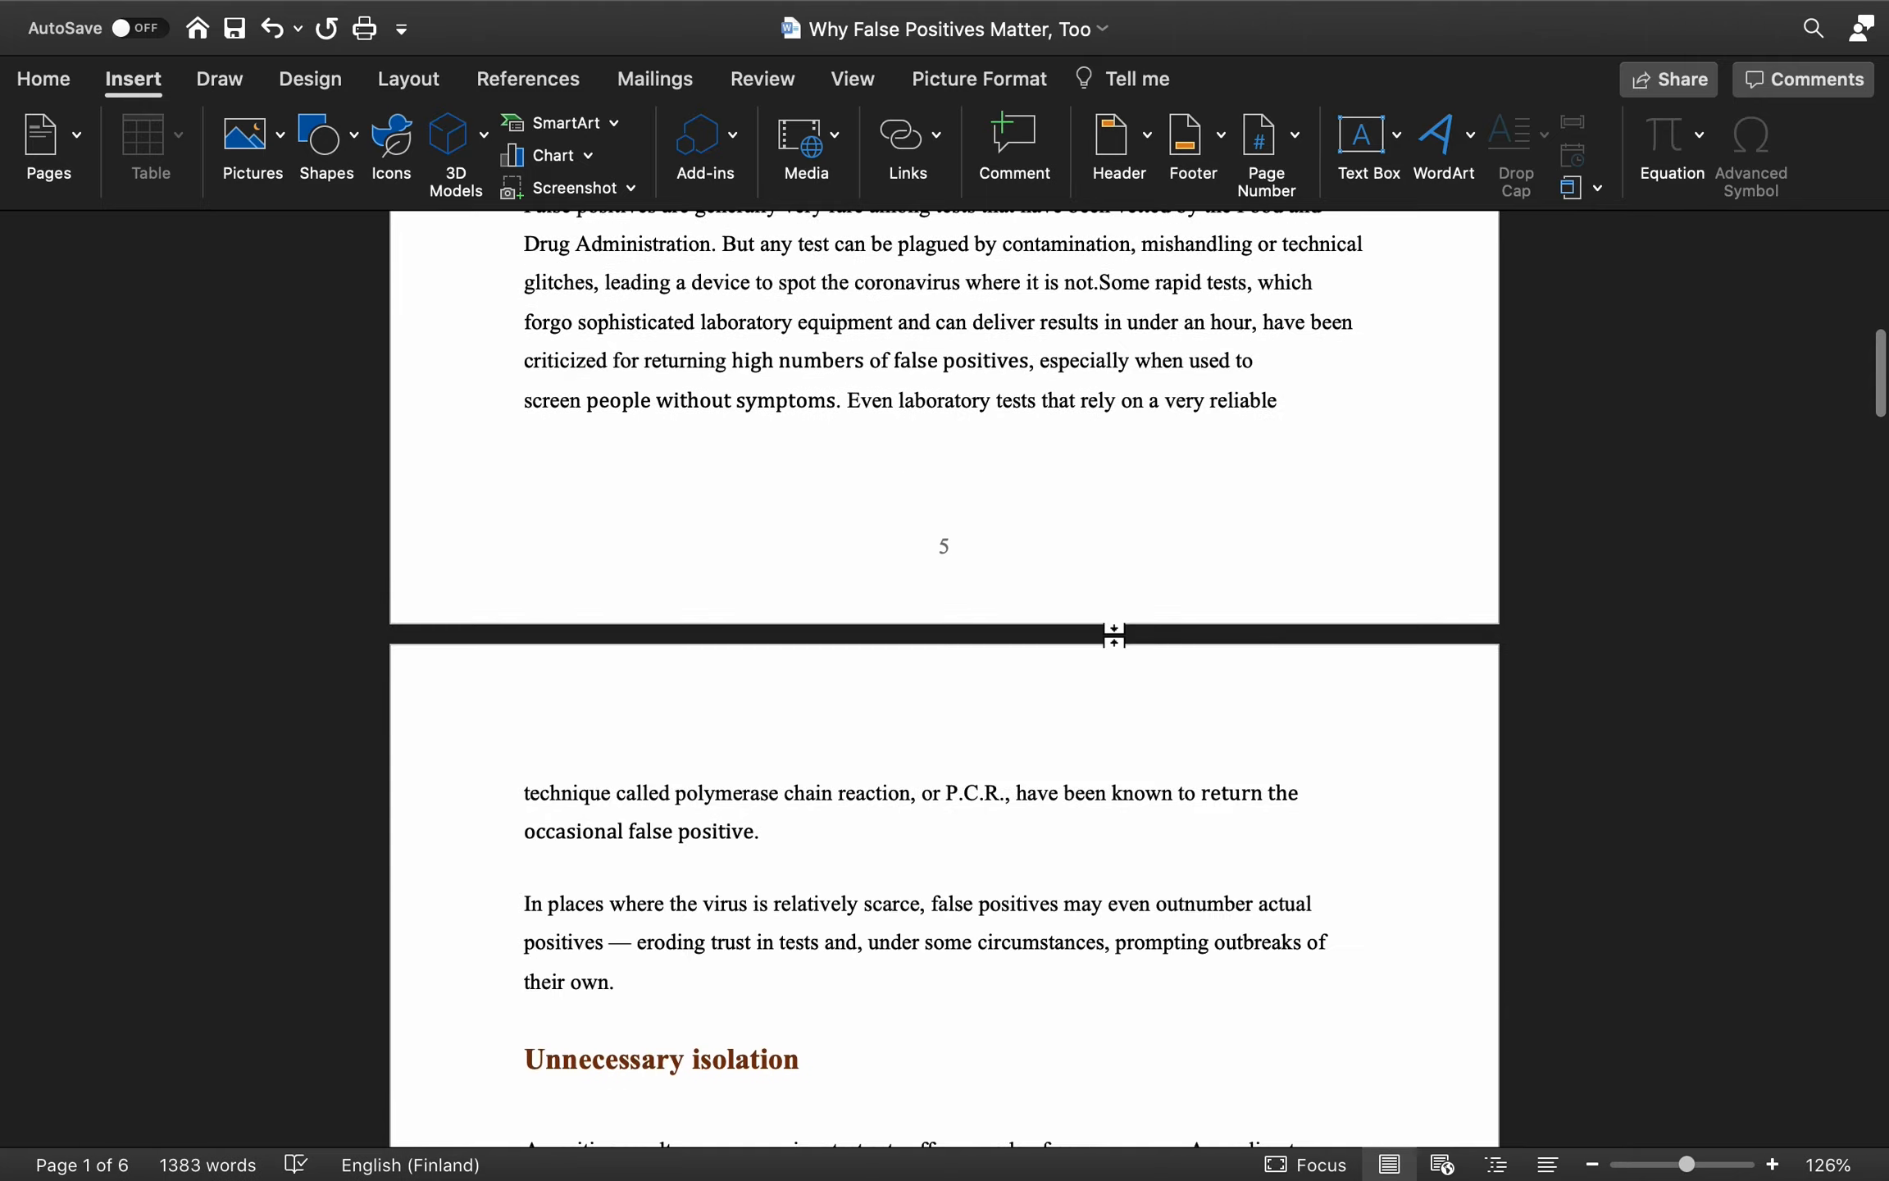
- Look through the article's pages and place the text cursor in the paragraph beside the blue houses picture
scroll(1021, 561, down, 20)
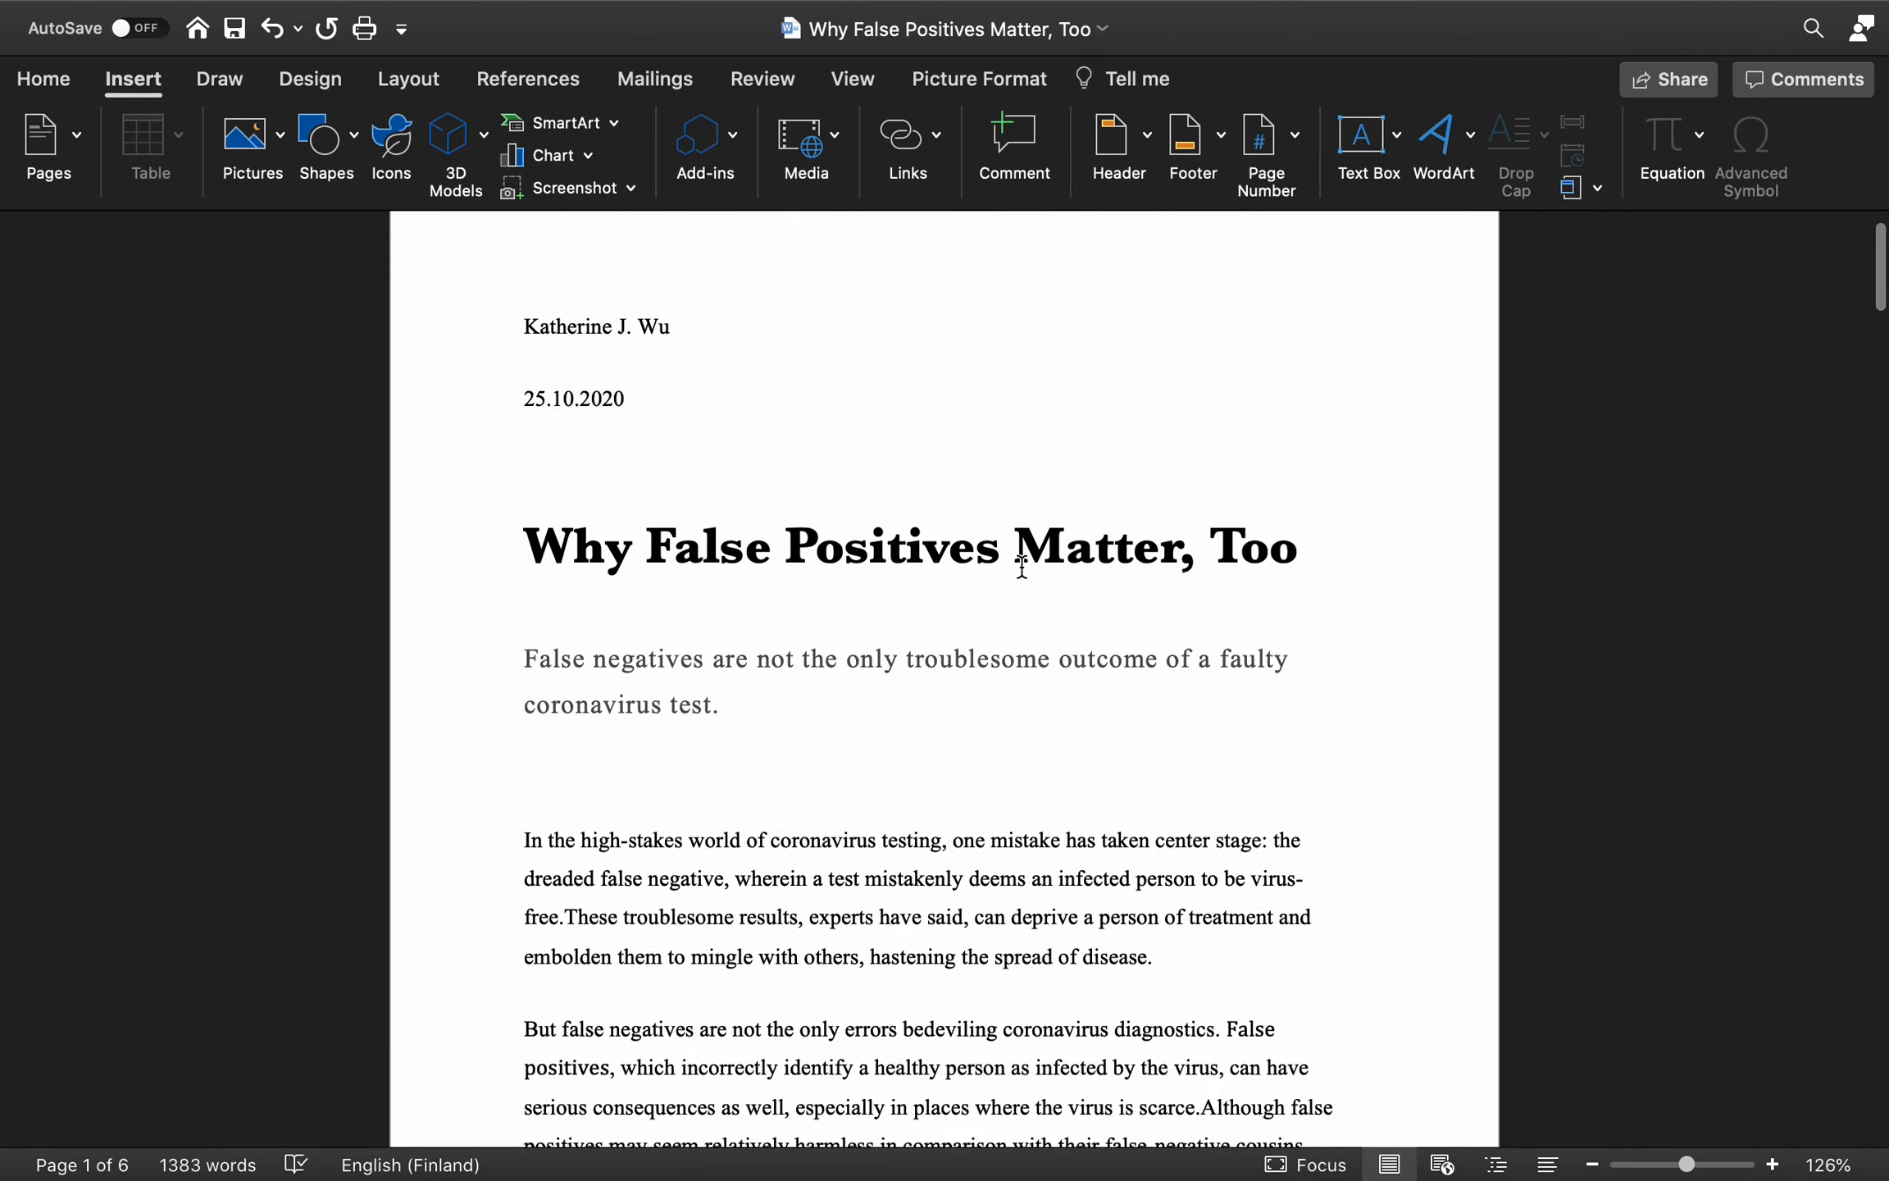
scroll(1021, 566, down, 15)
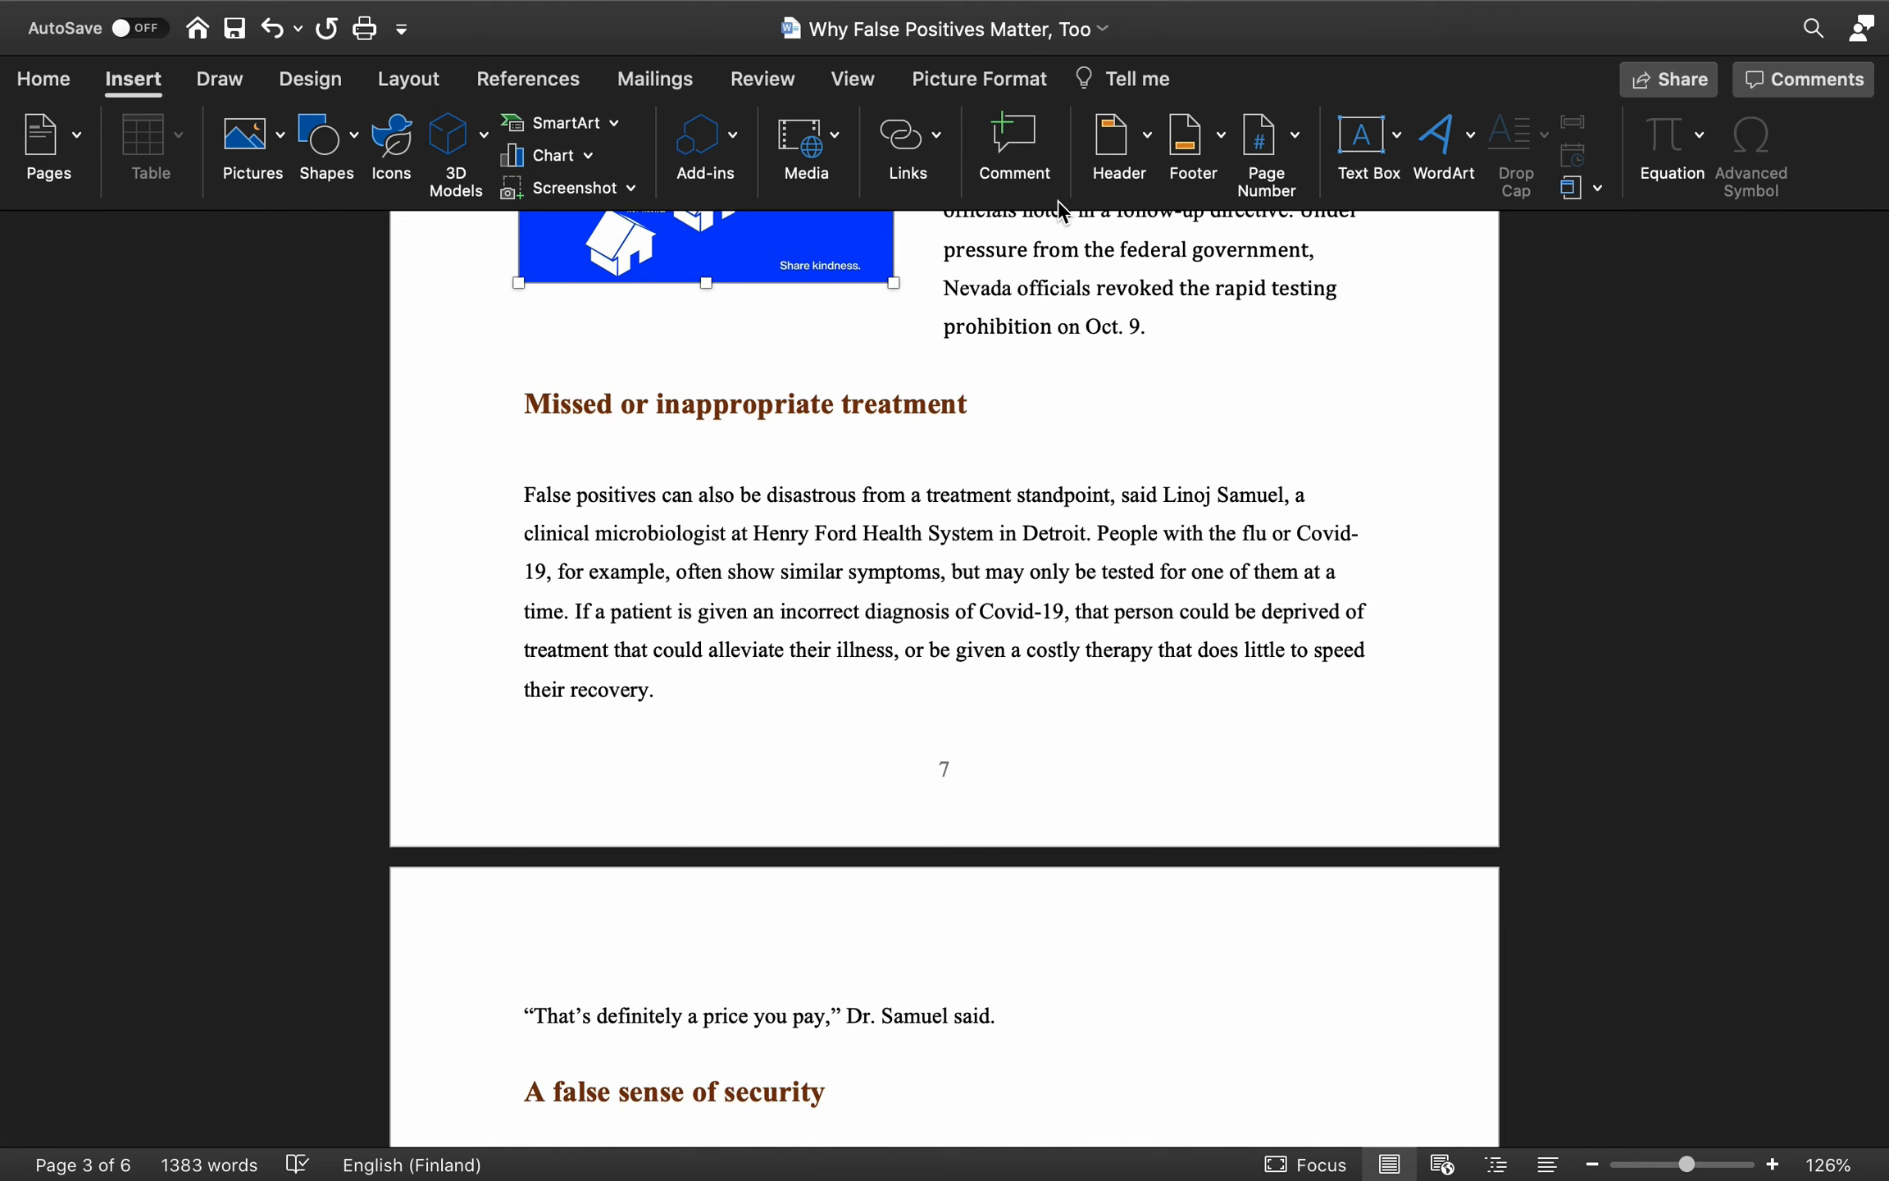
scroll(1034, 334, up, 2)
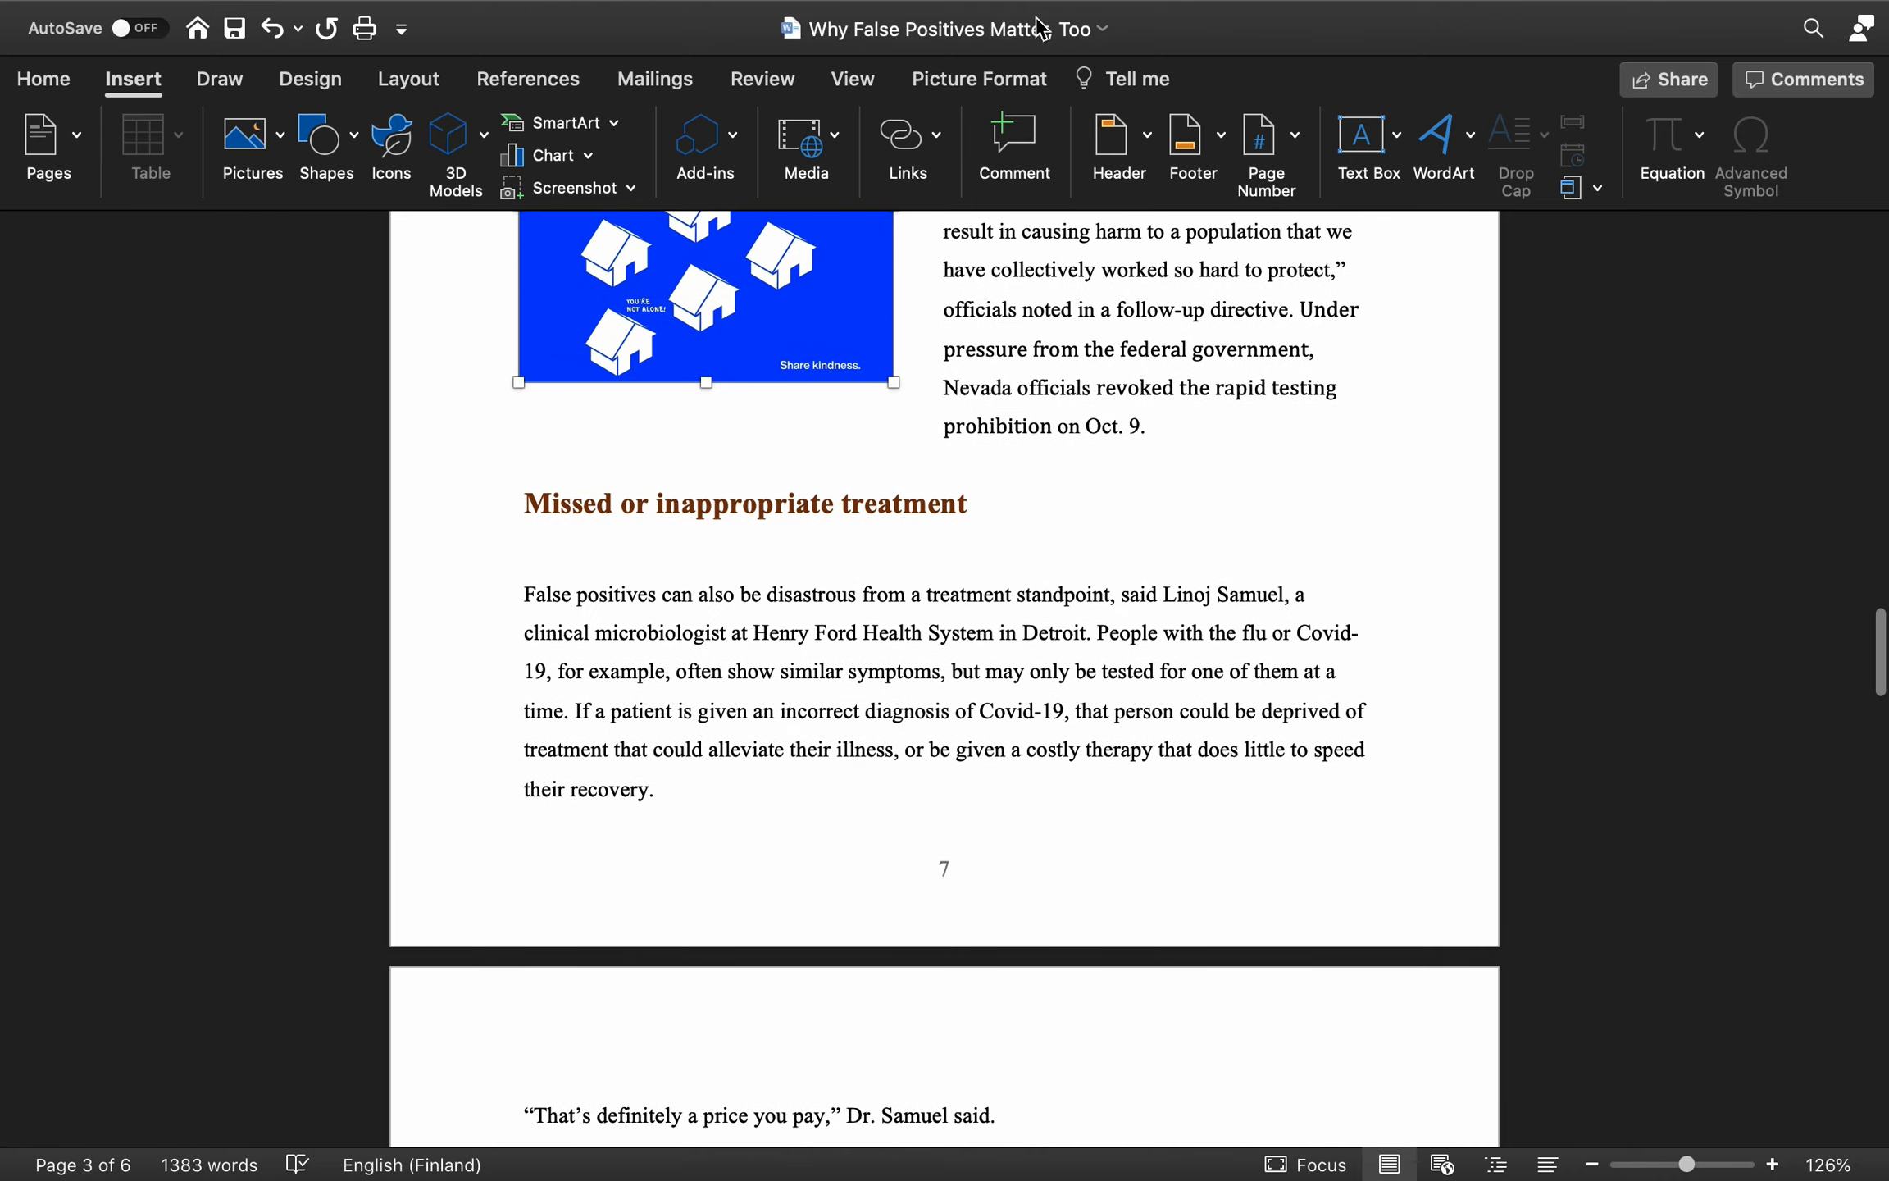
click(1199, 517)
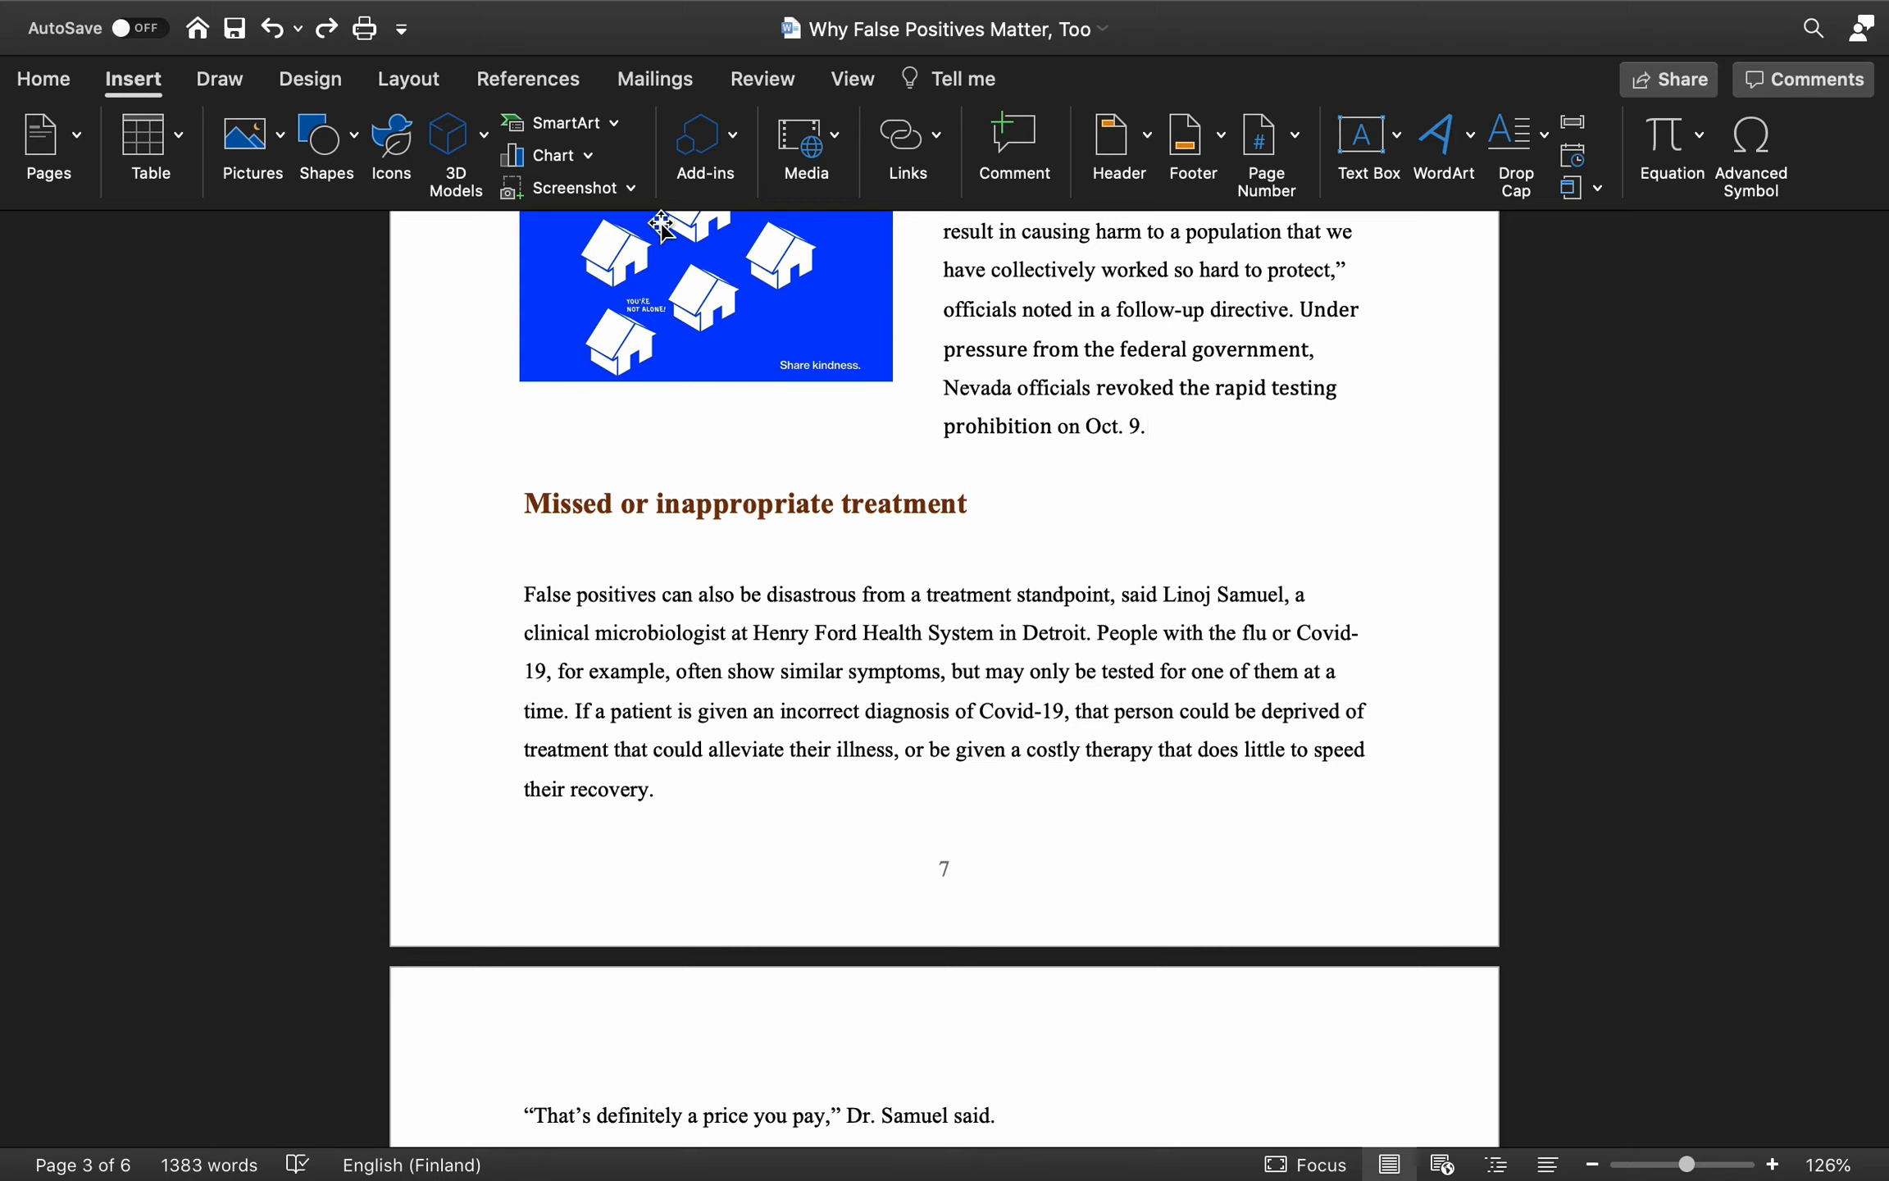
- Examine the drawing pens, the document style sets and the available document themes
click(234, 86)
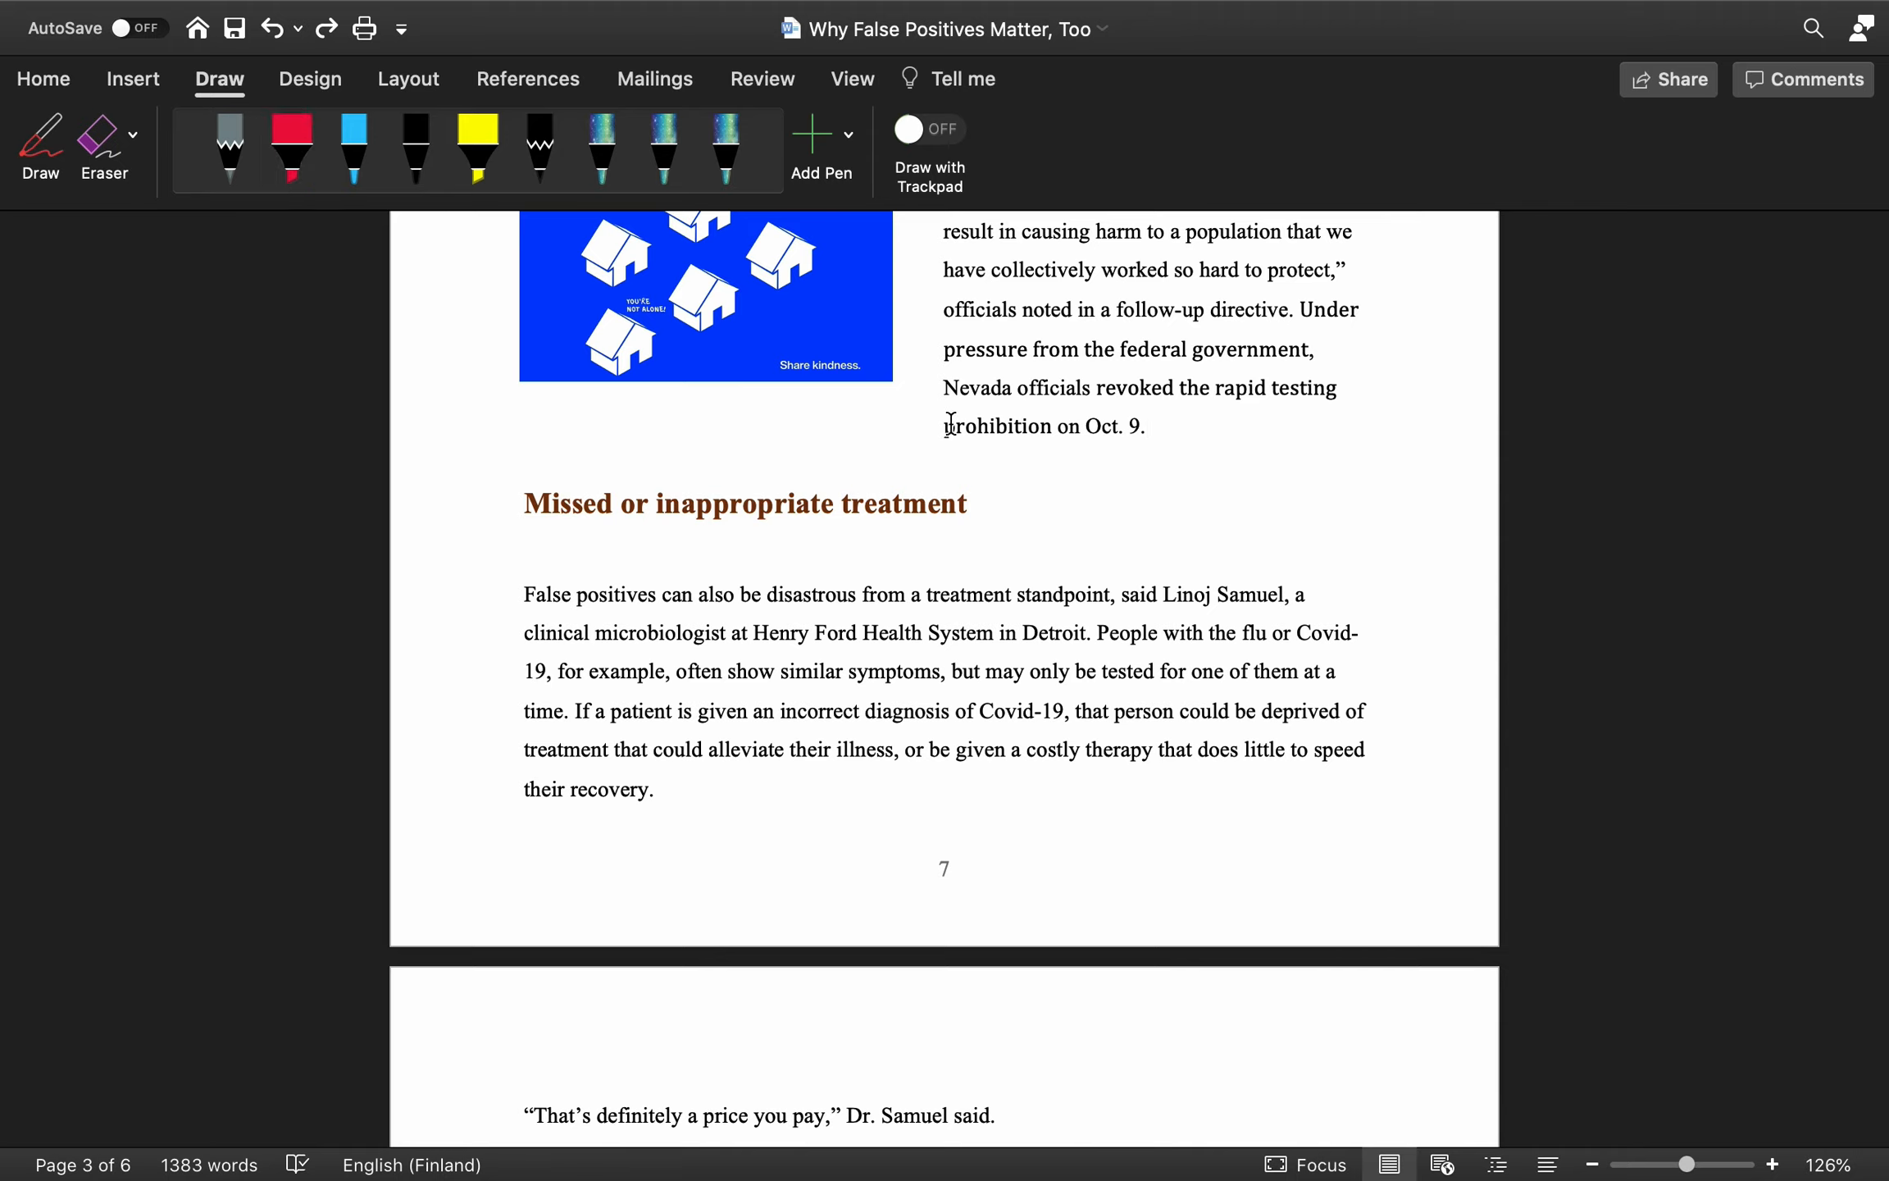
click(311, 94)
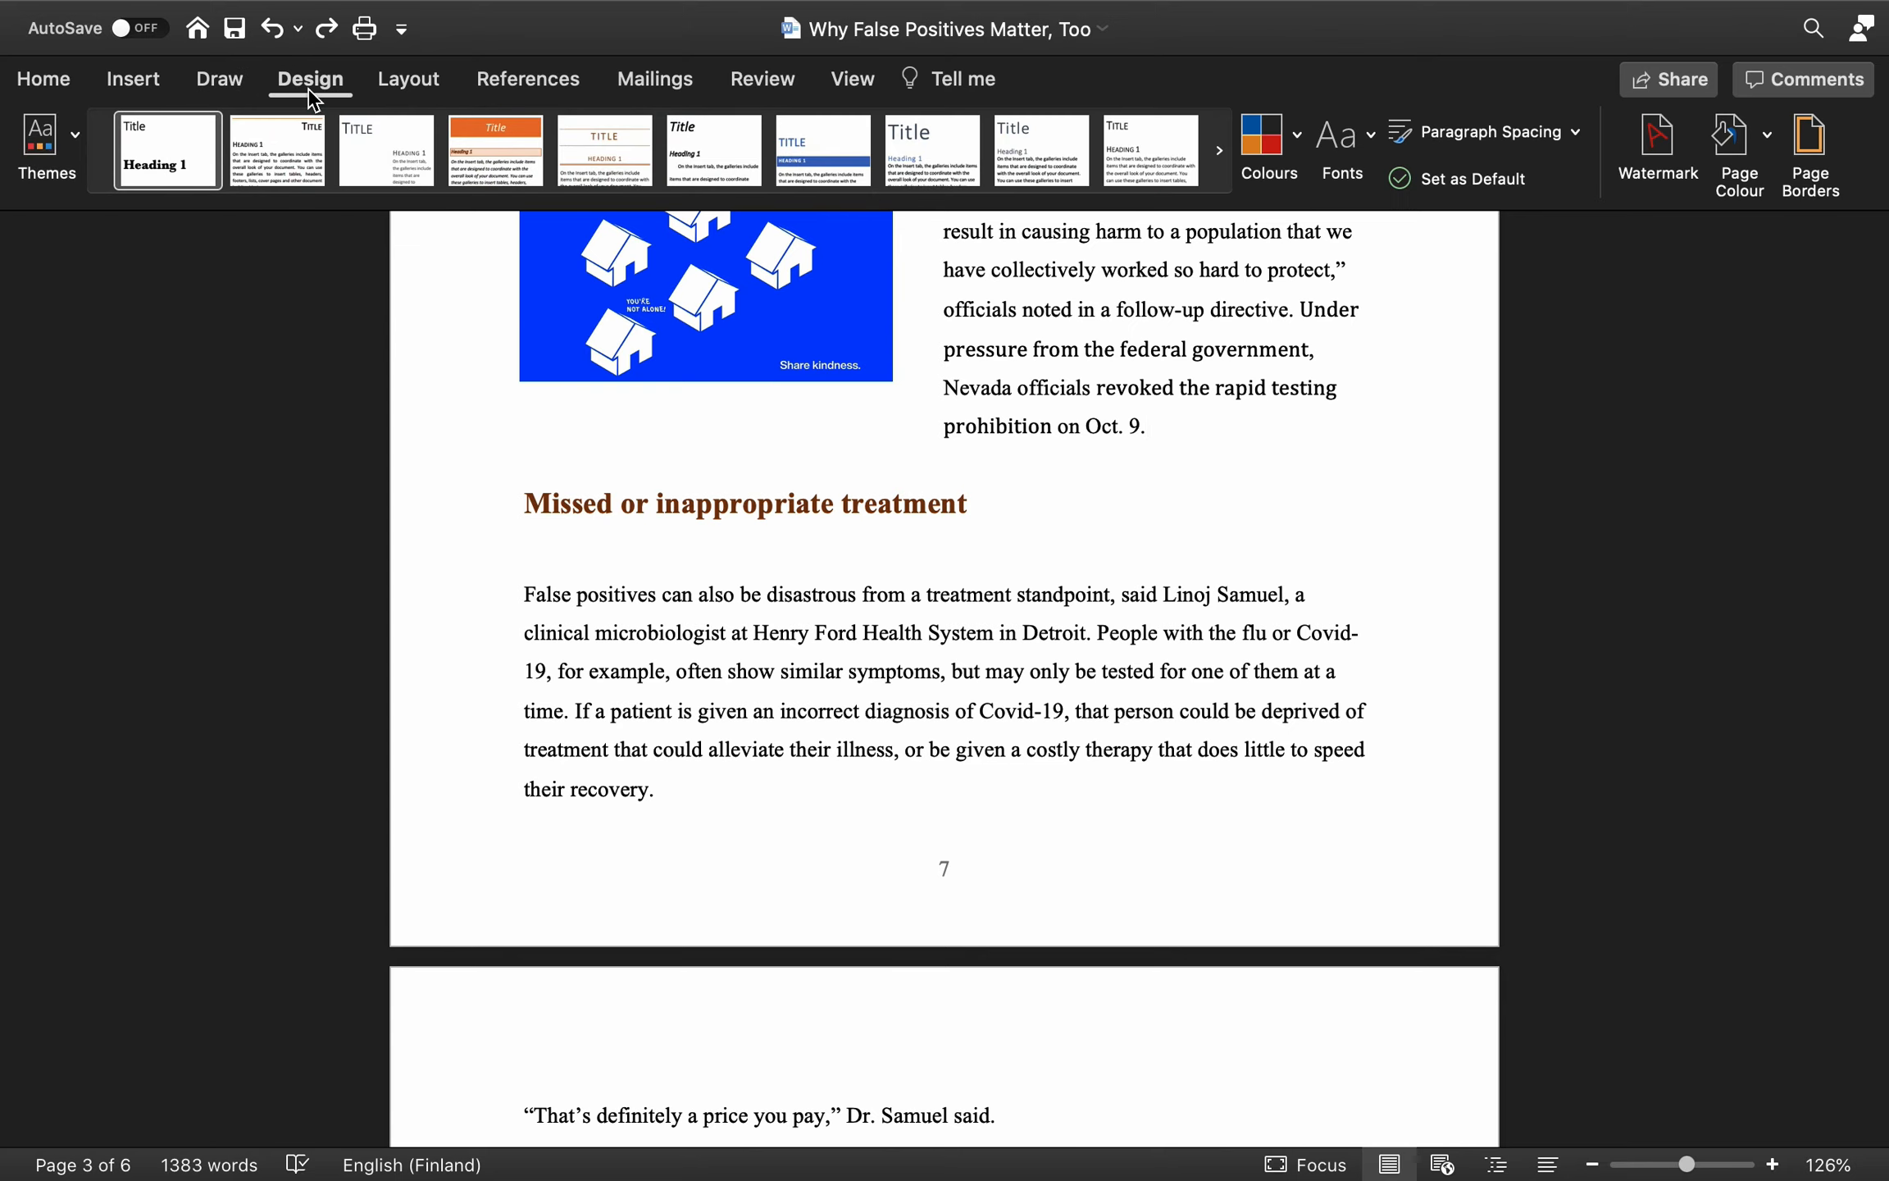
click(1222, 149)
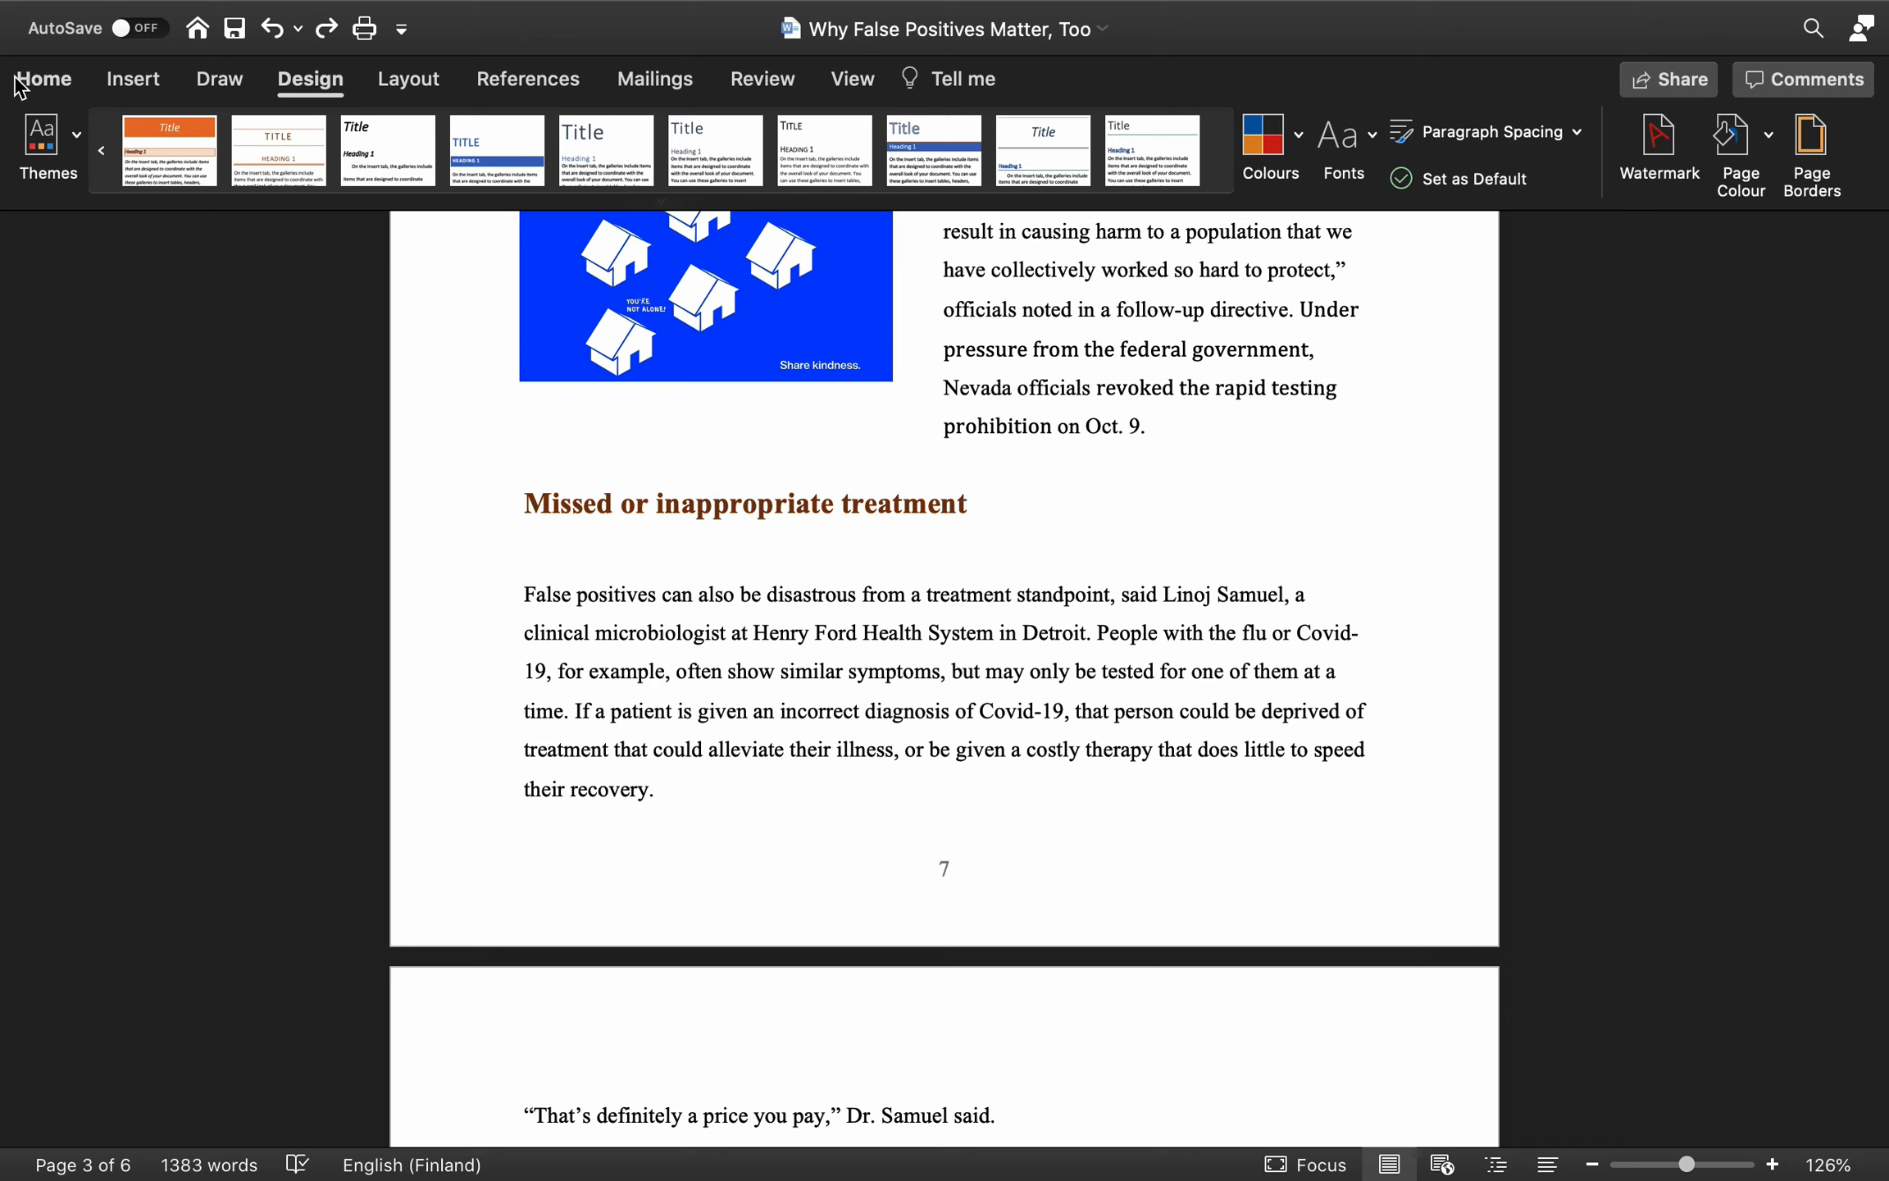
click(74, 158)
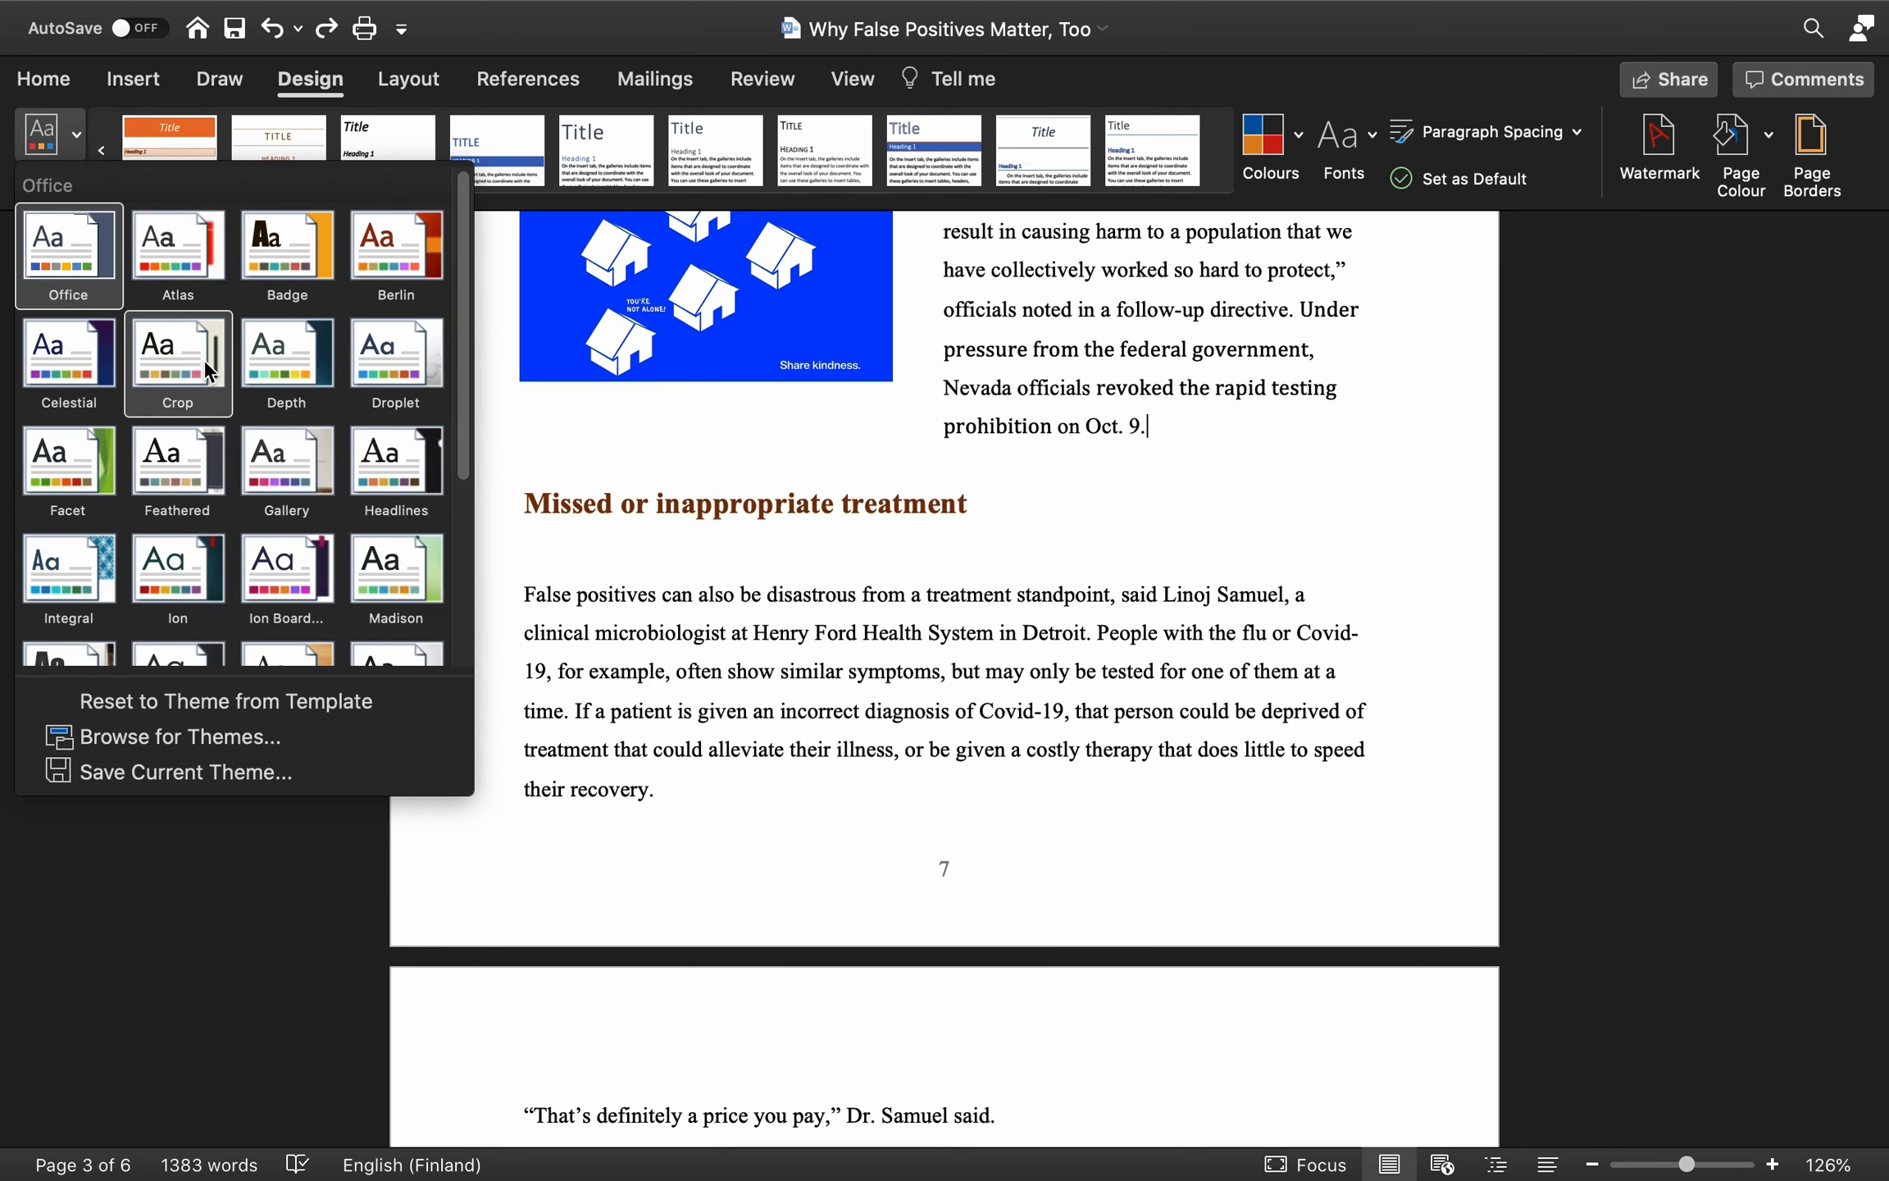
scroll(215, 541, down, 5)
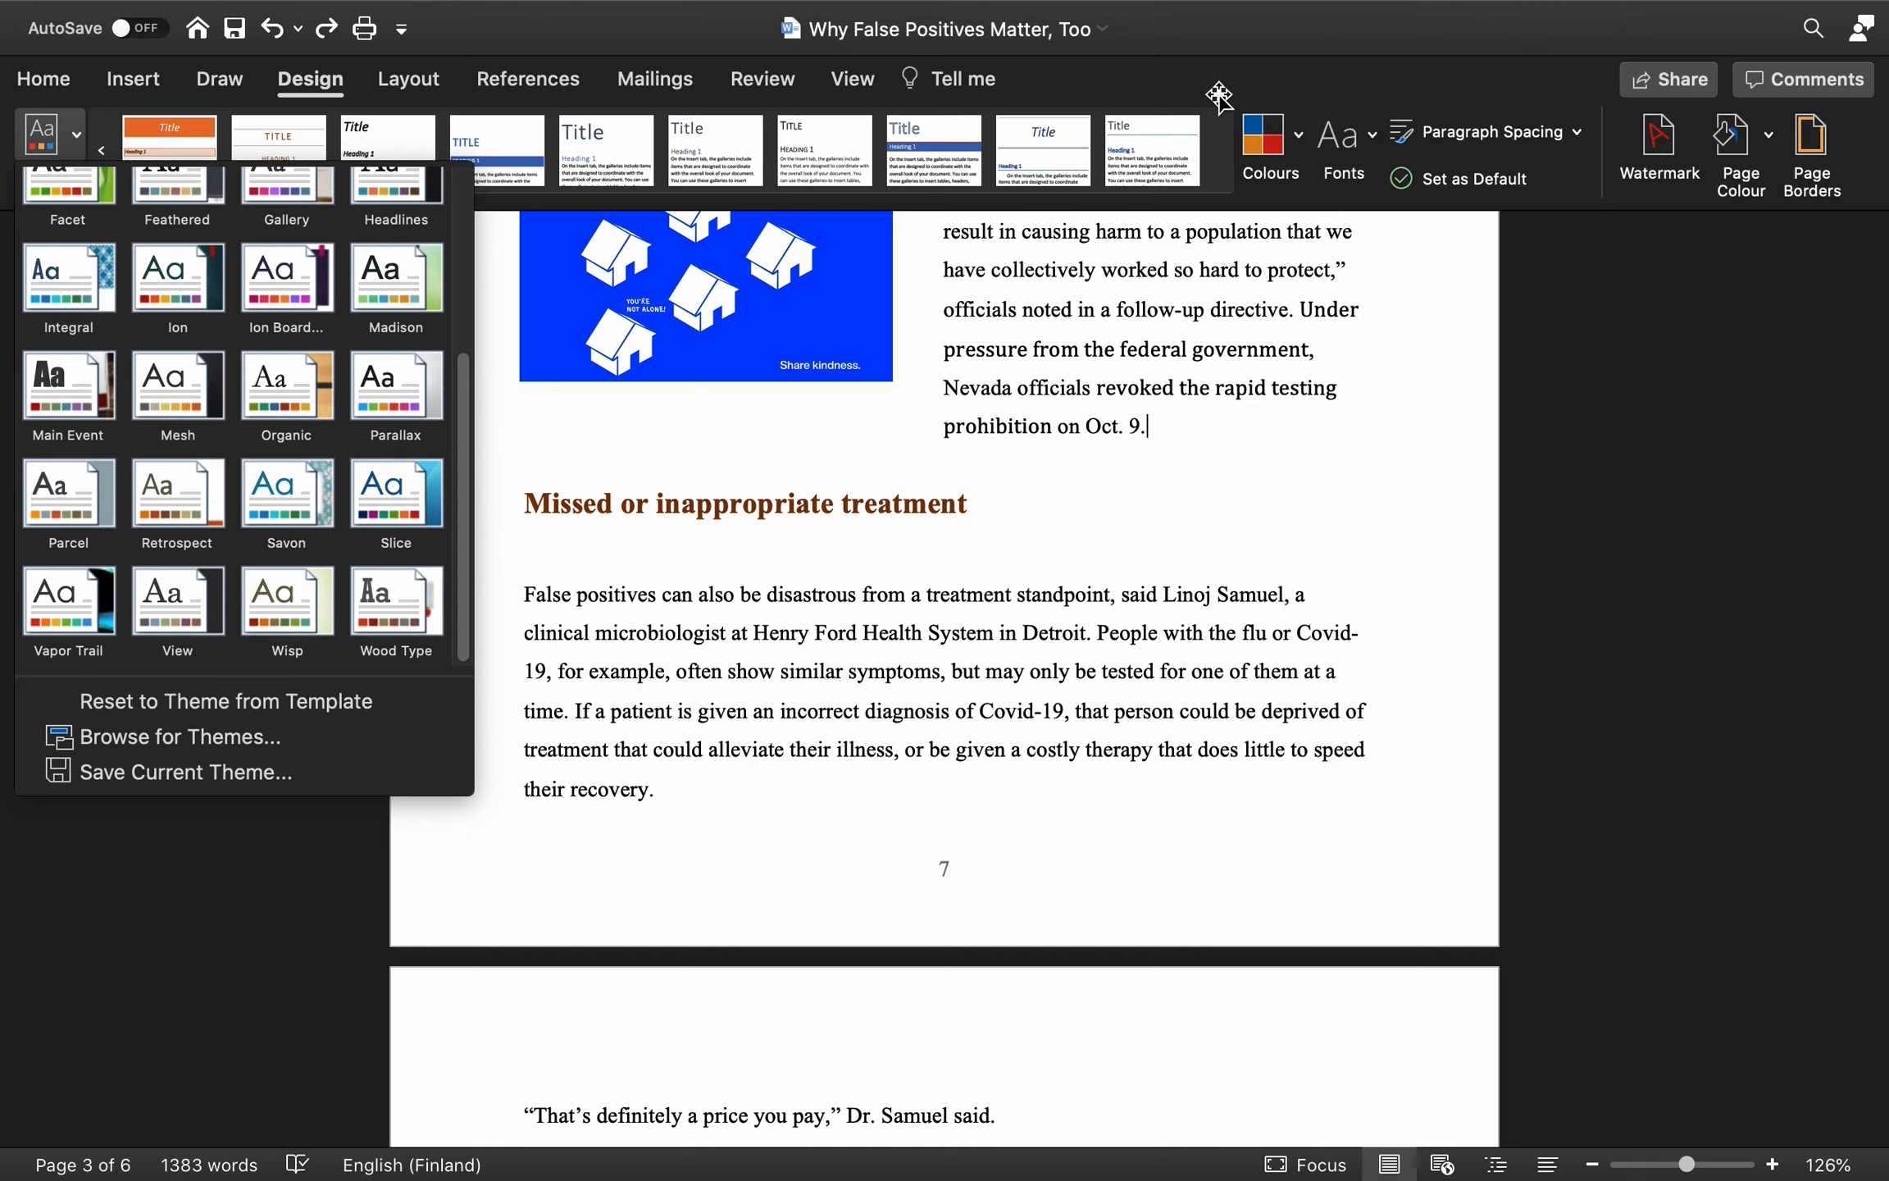
click(1423, 86)
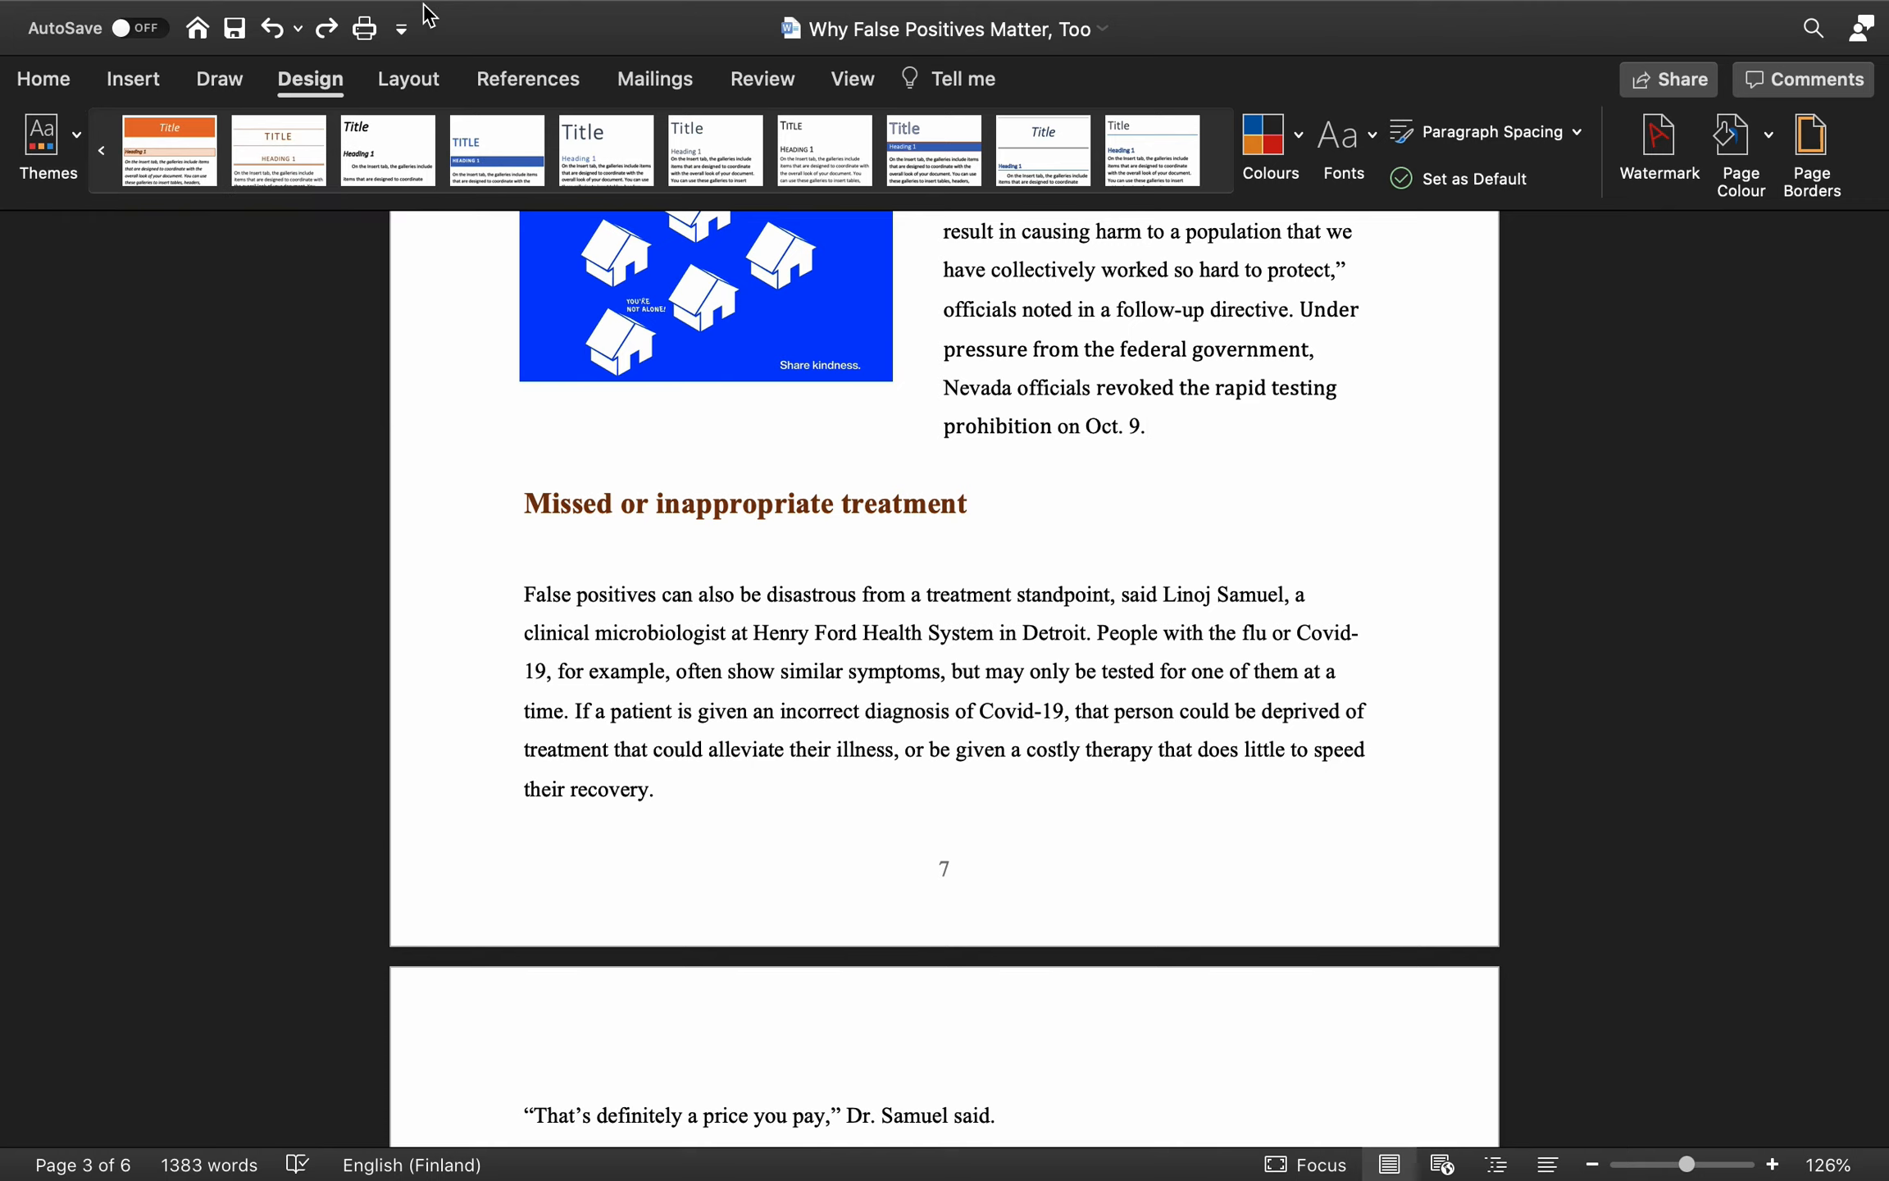
- Apply custom margins of 2,54 cm on all four sides to the whole document
click(423, 88)
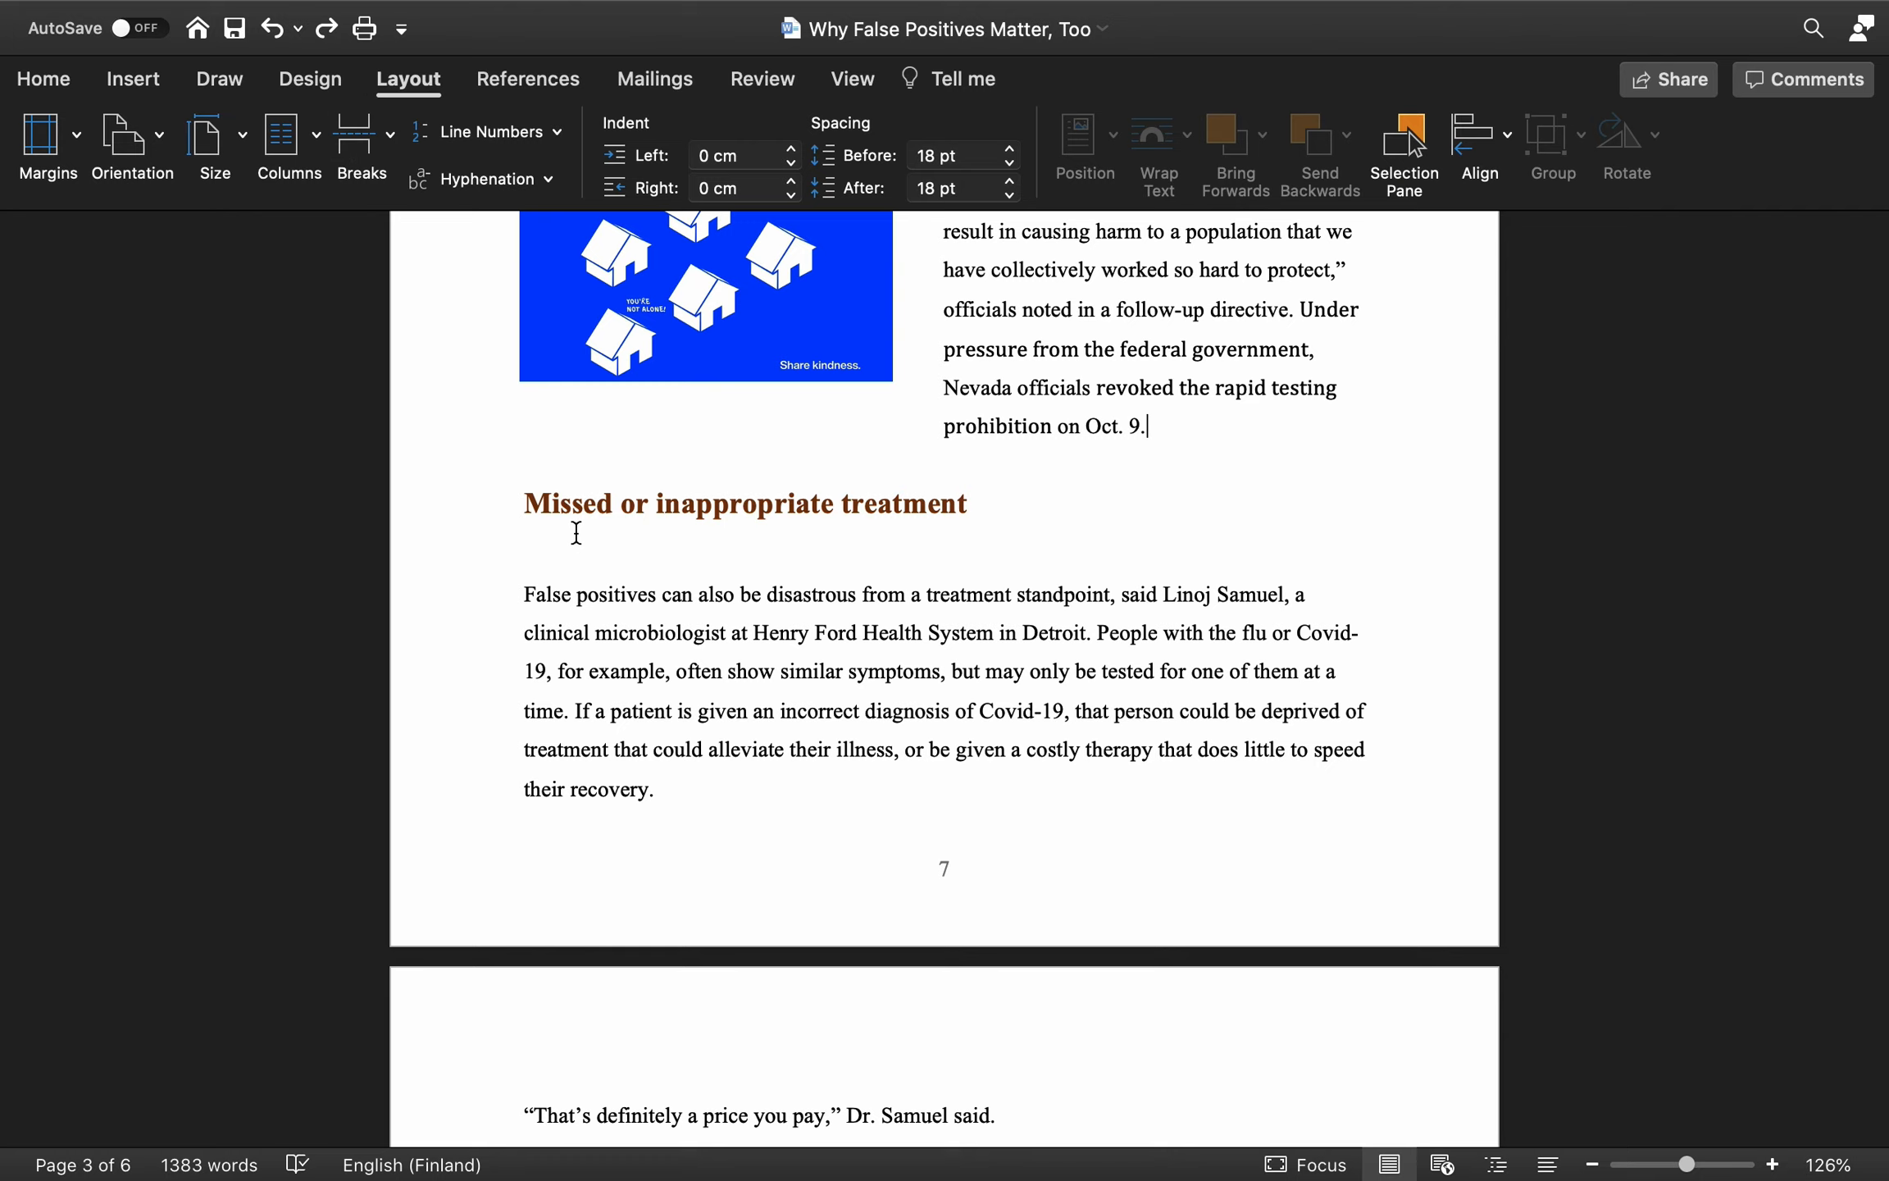
scroll(574, 525, up, 20)
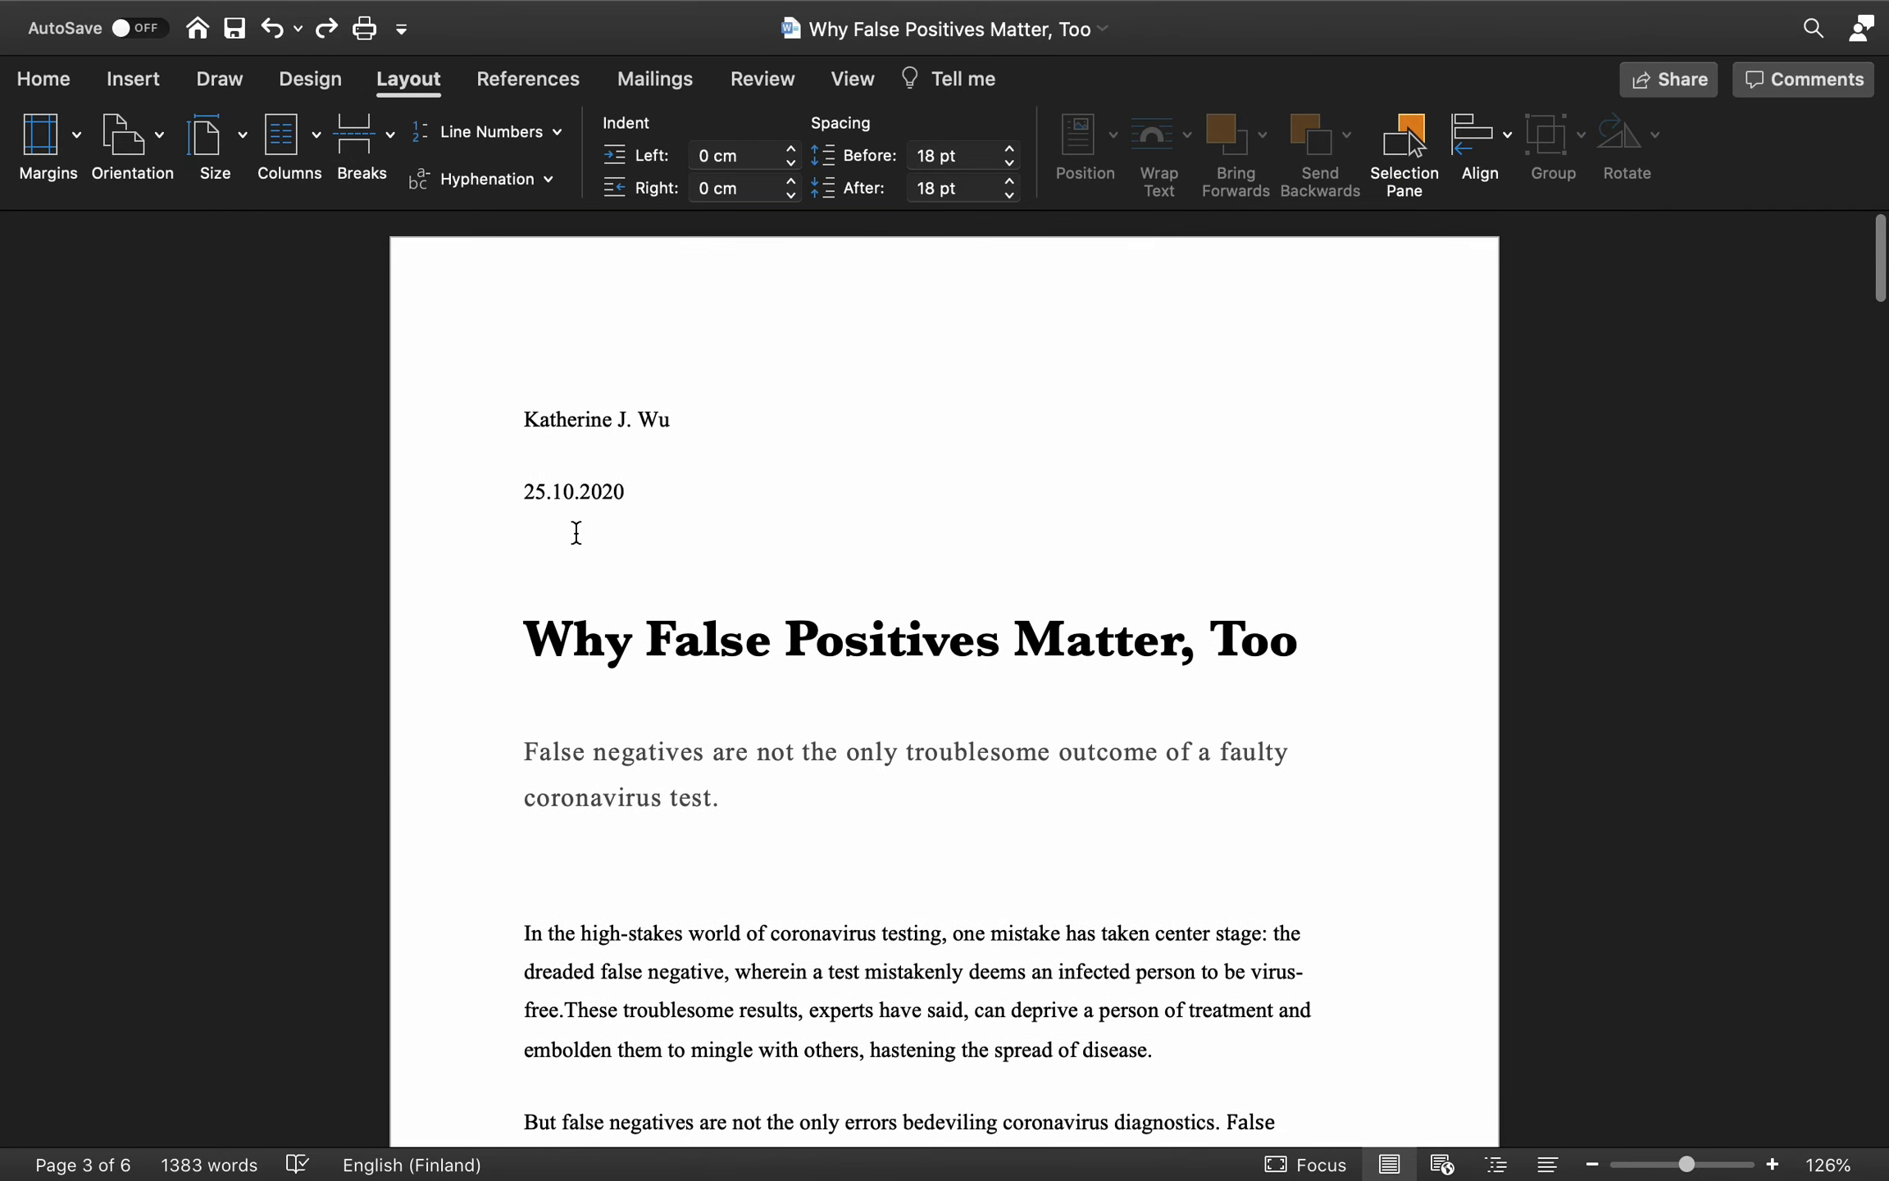
click(73, 141)
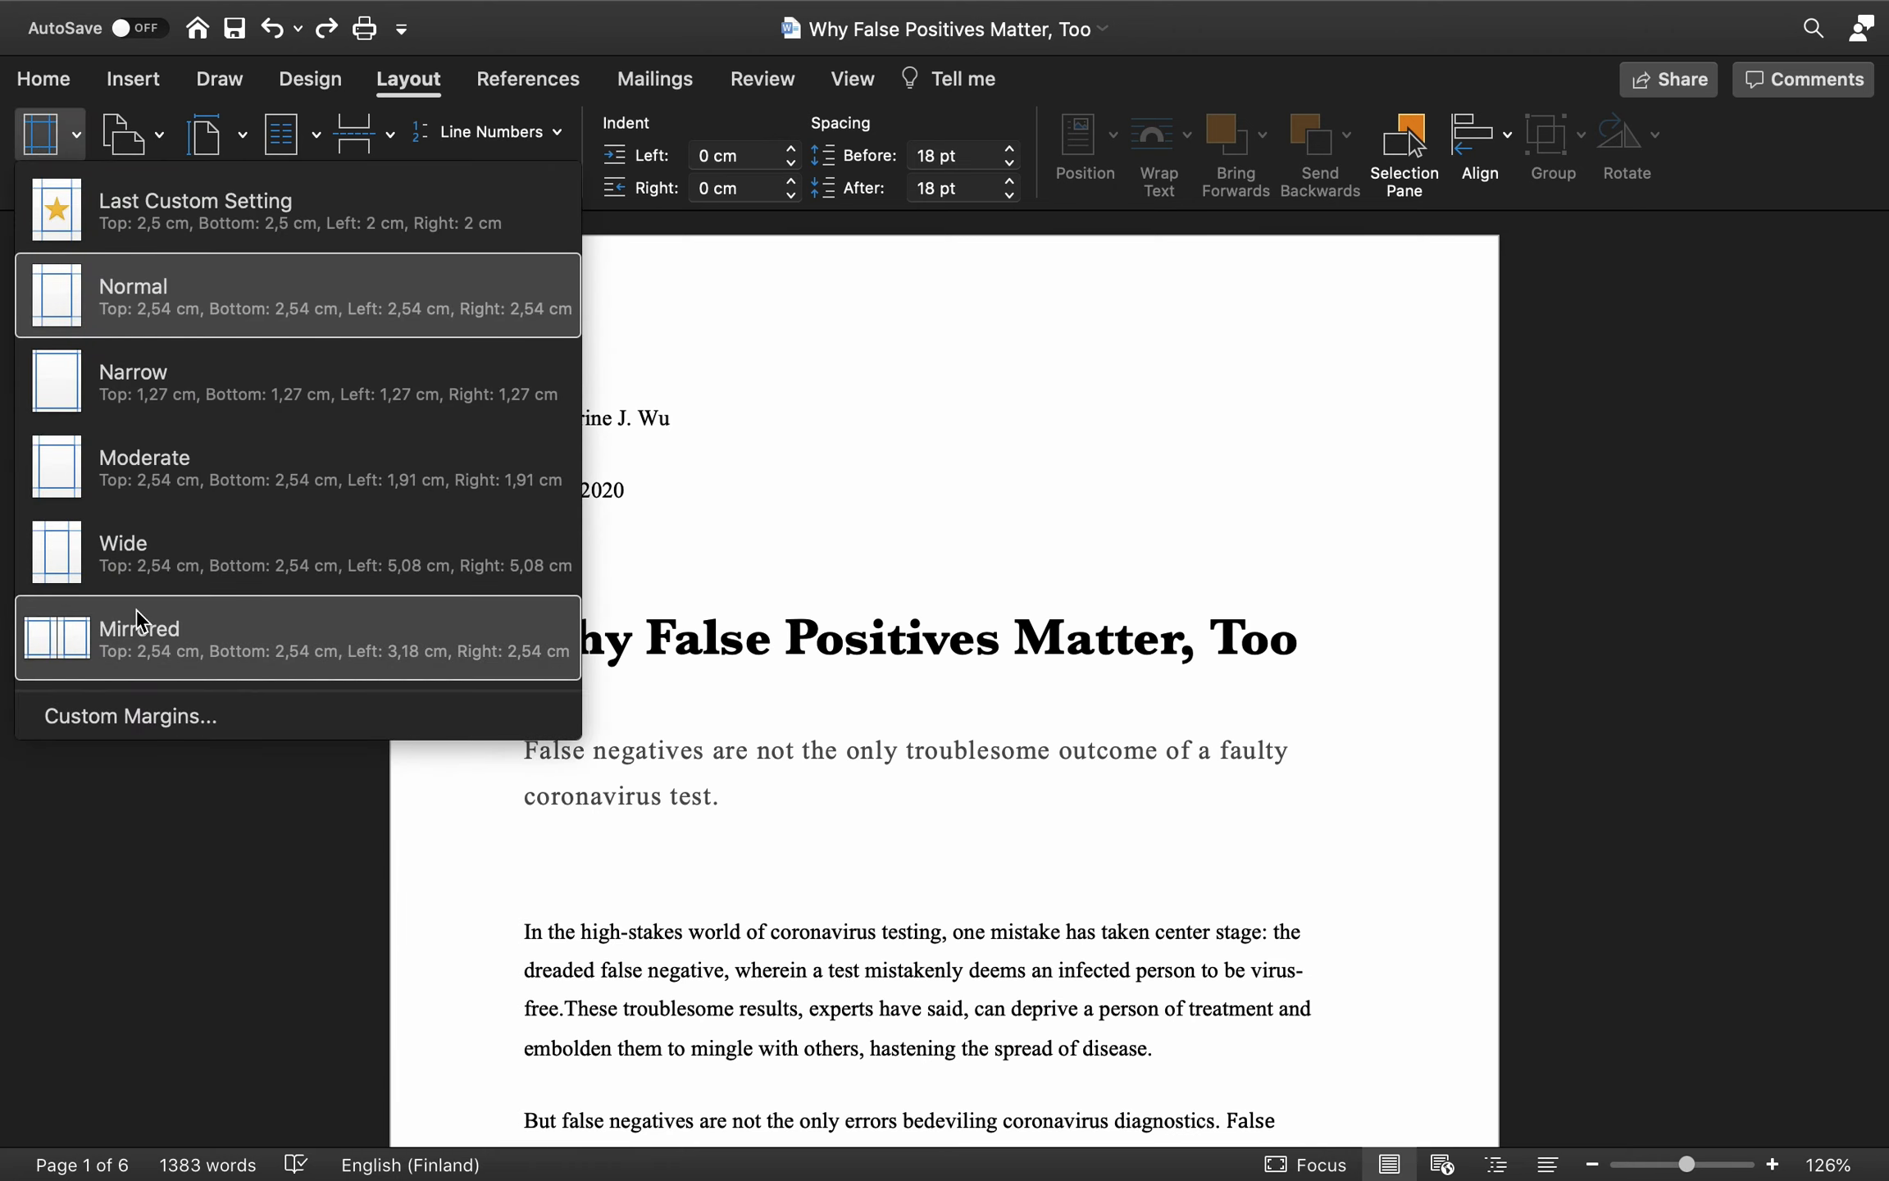
click(144, 718)
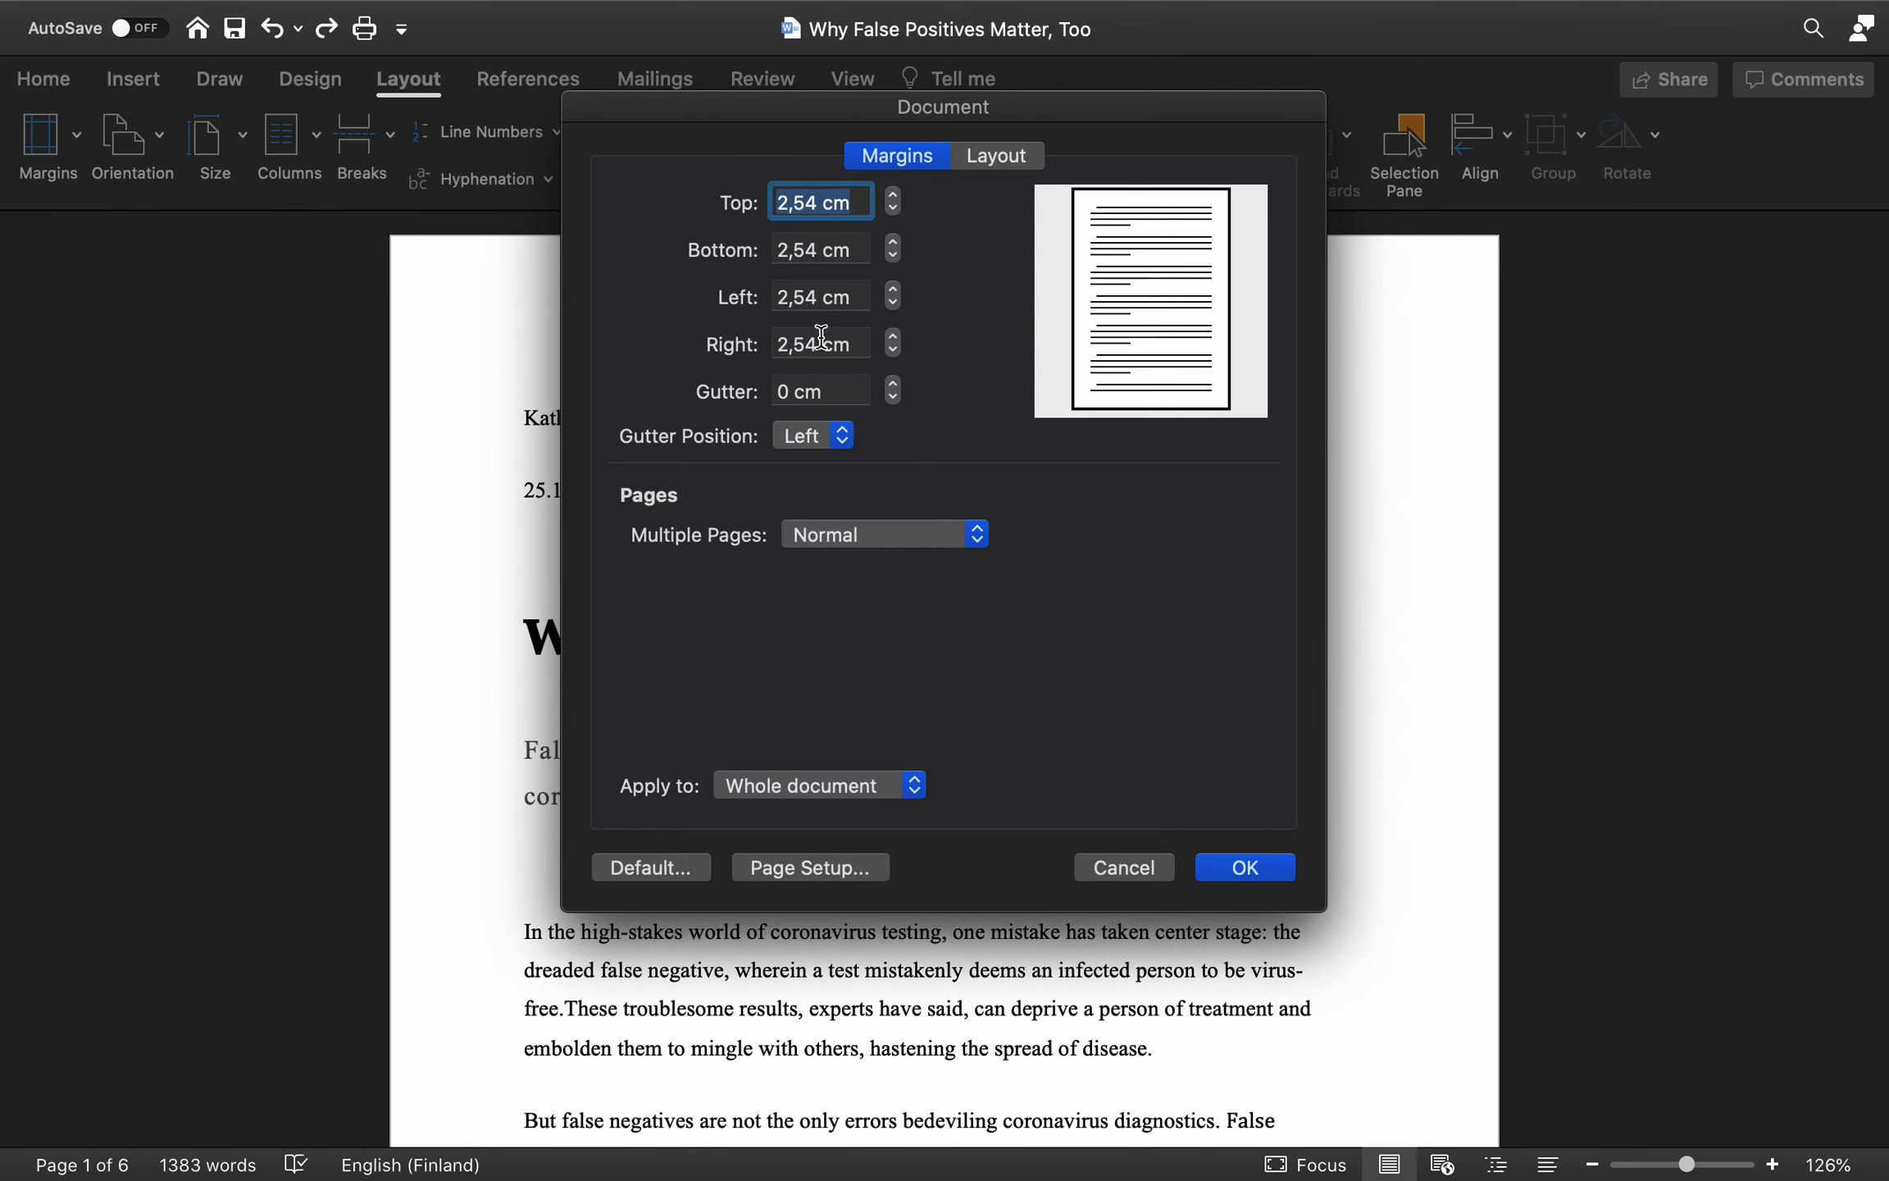
click(1204, 871)
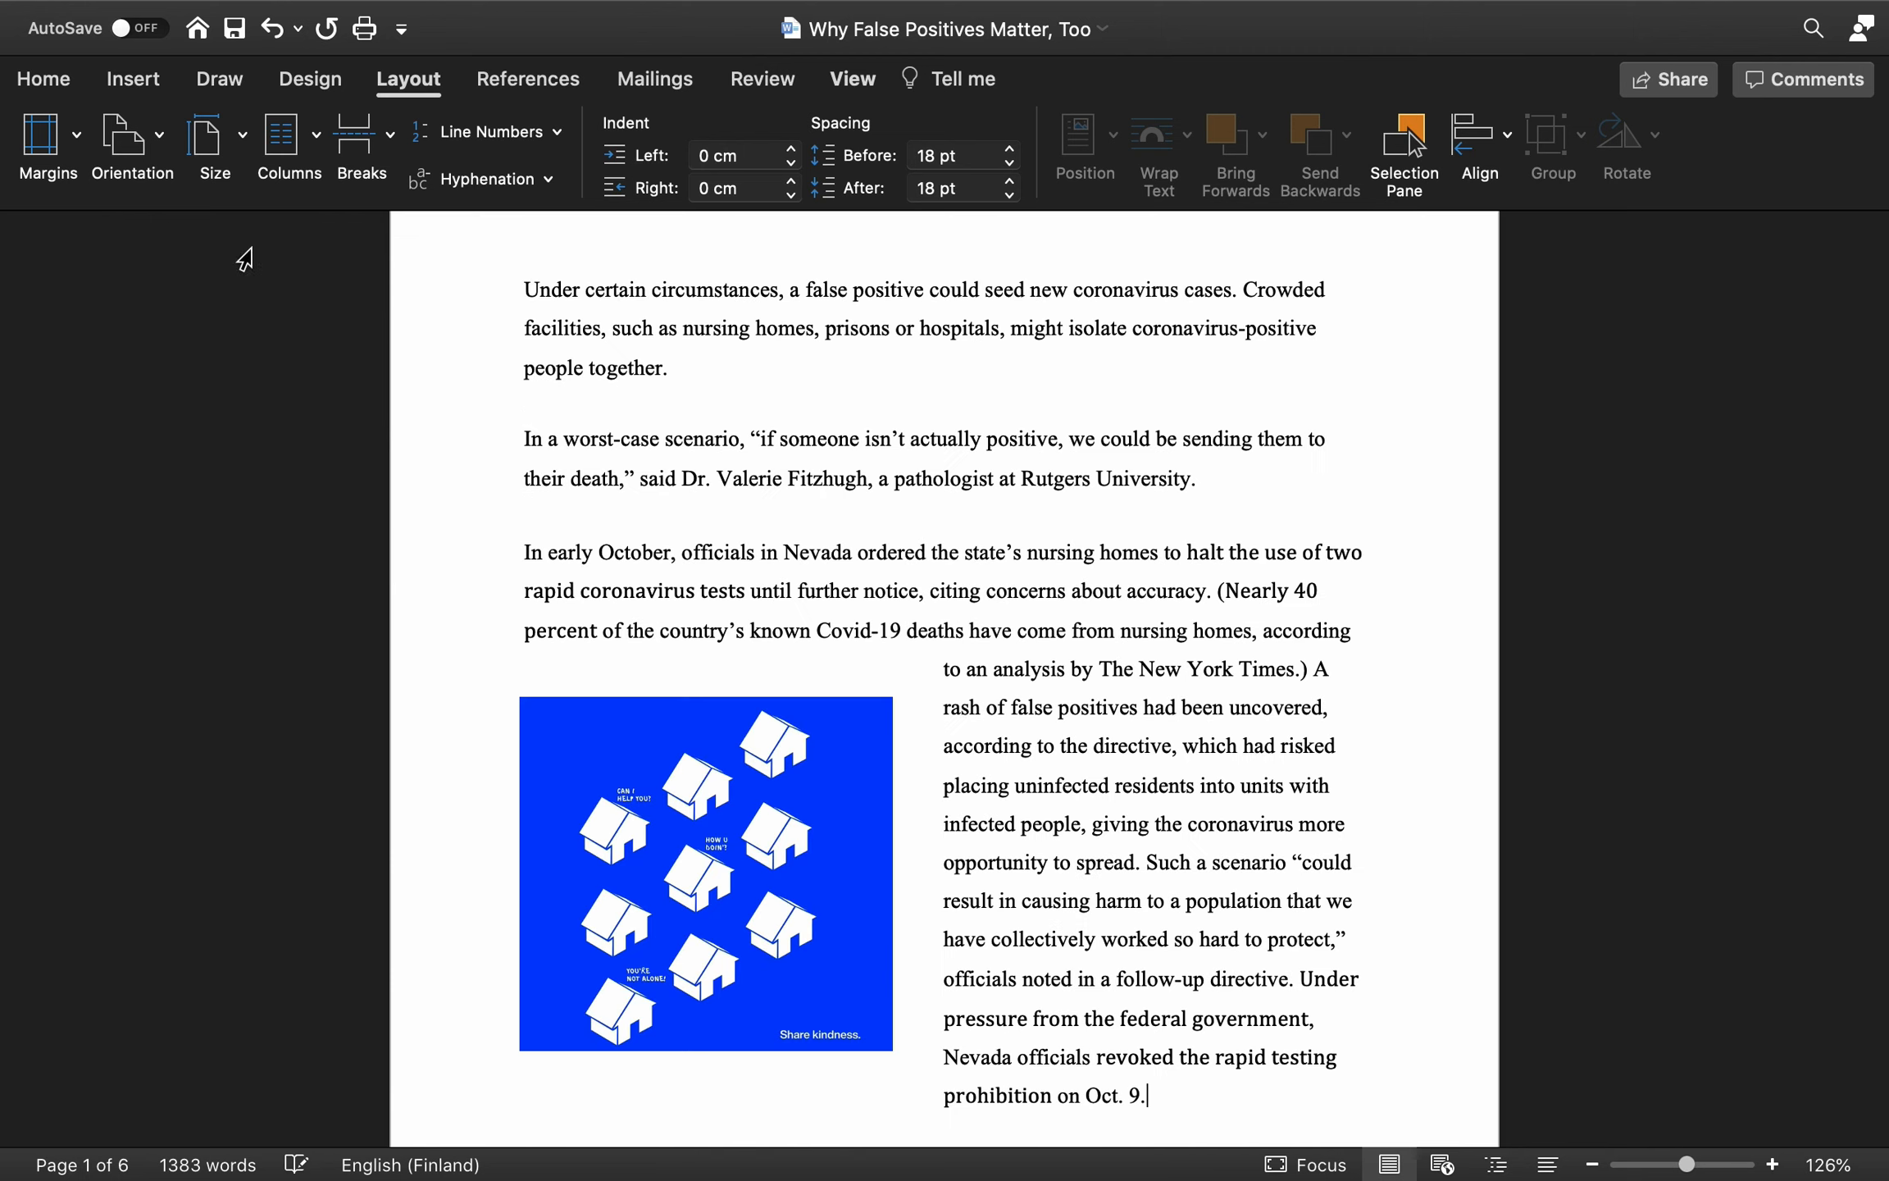
- Try landscape orientation for the document, check its pages, and return the orientation to portrait
click(43, 146)
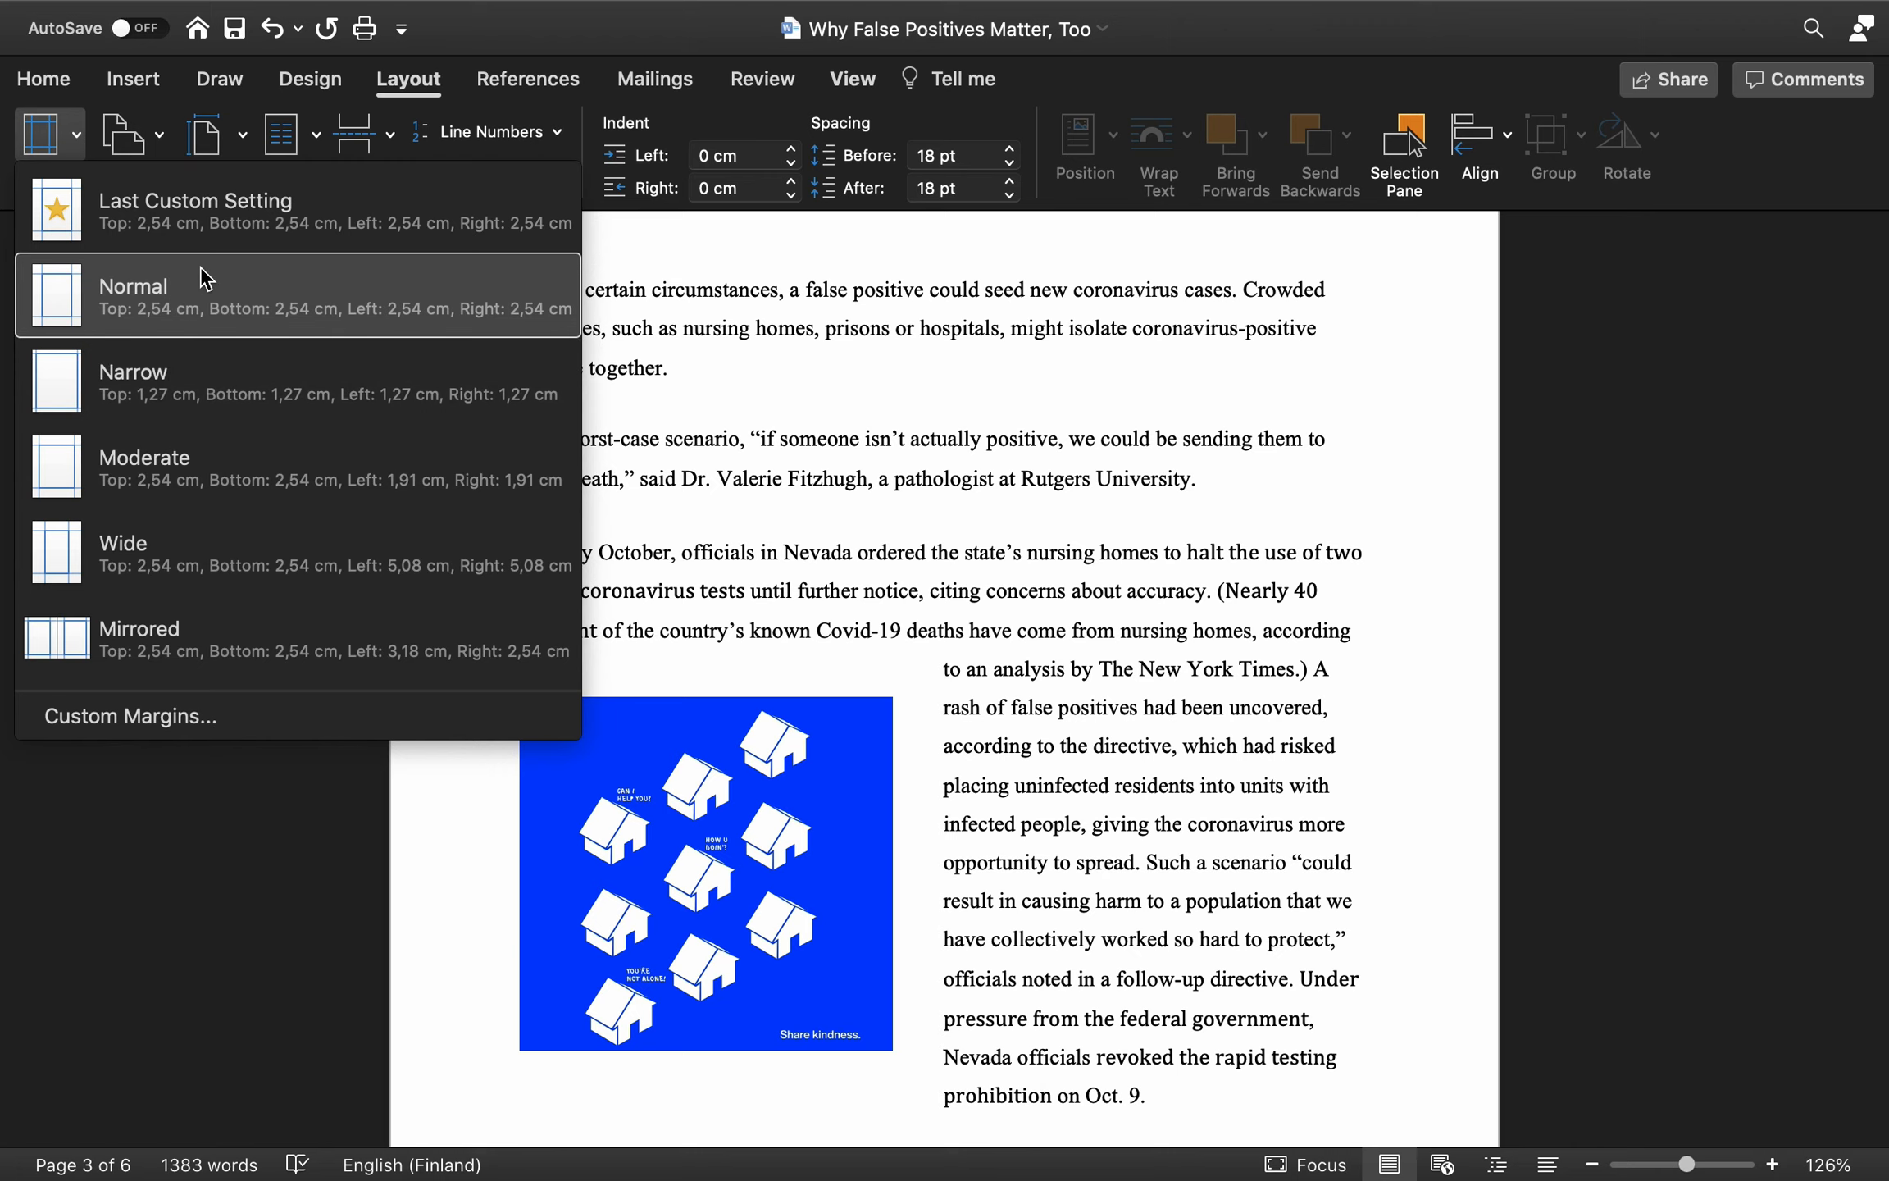
click(144, 156)
click(145, 154)
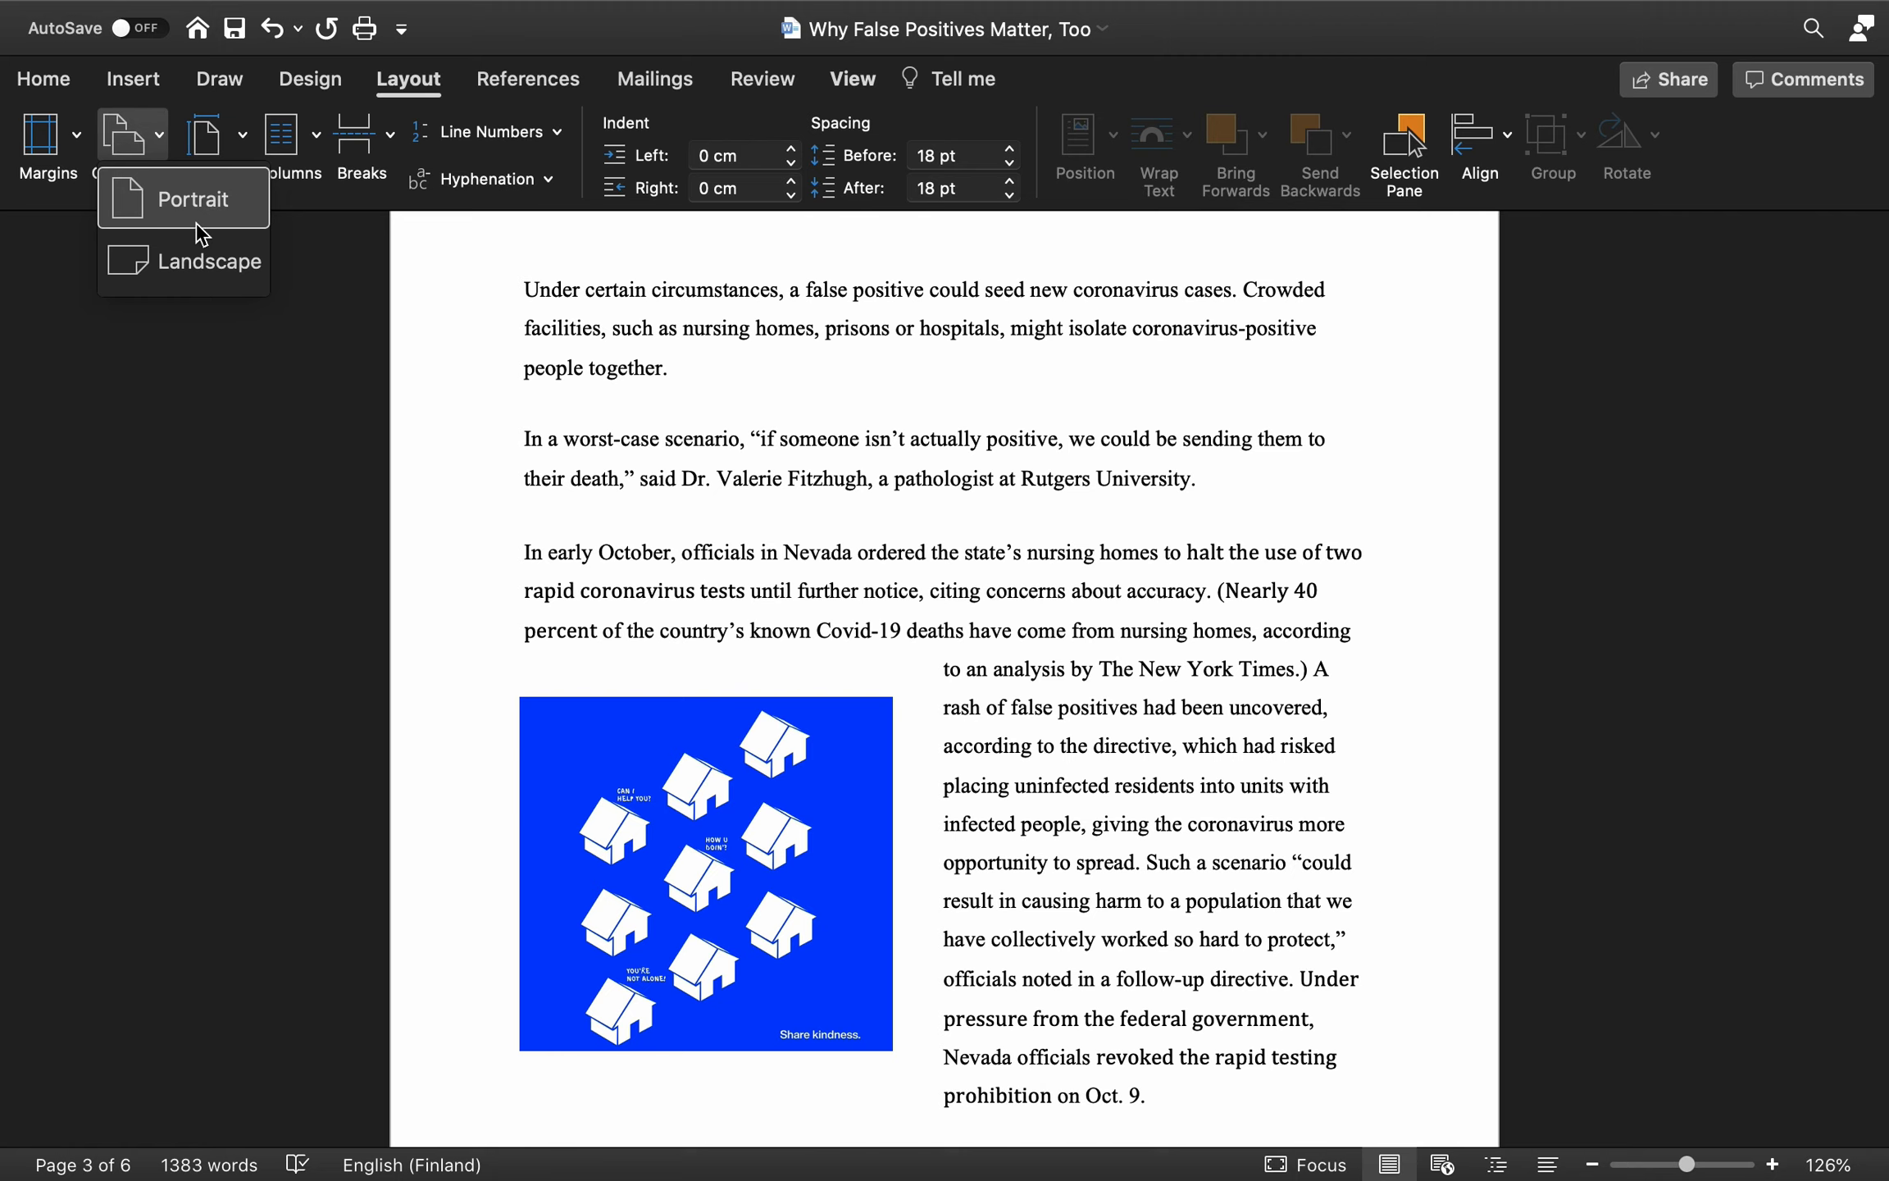
click(164, 261)
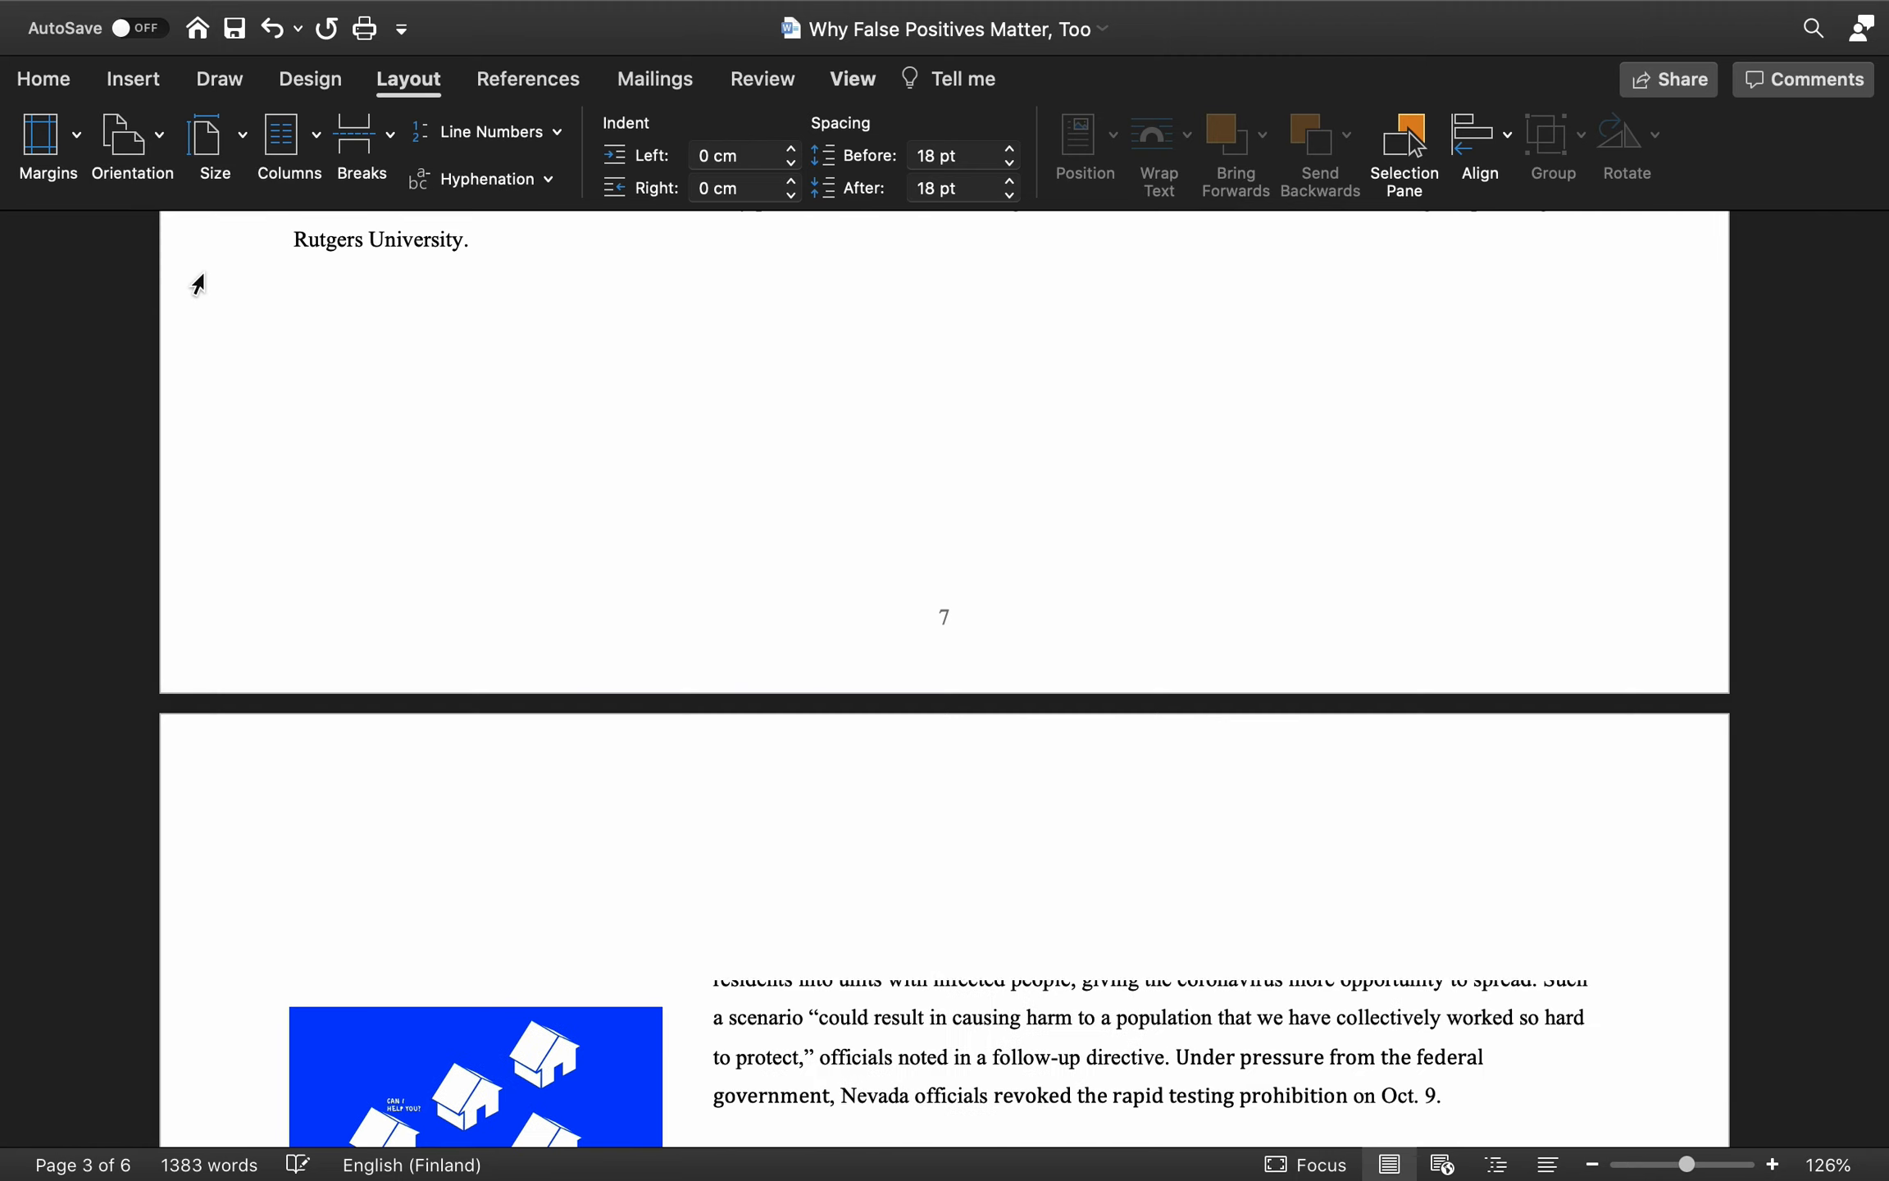
scroll(460, 510, up, 15)
scroll(498, 632, down, 5)
scroll(498, 632, down, 5)
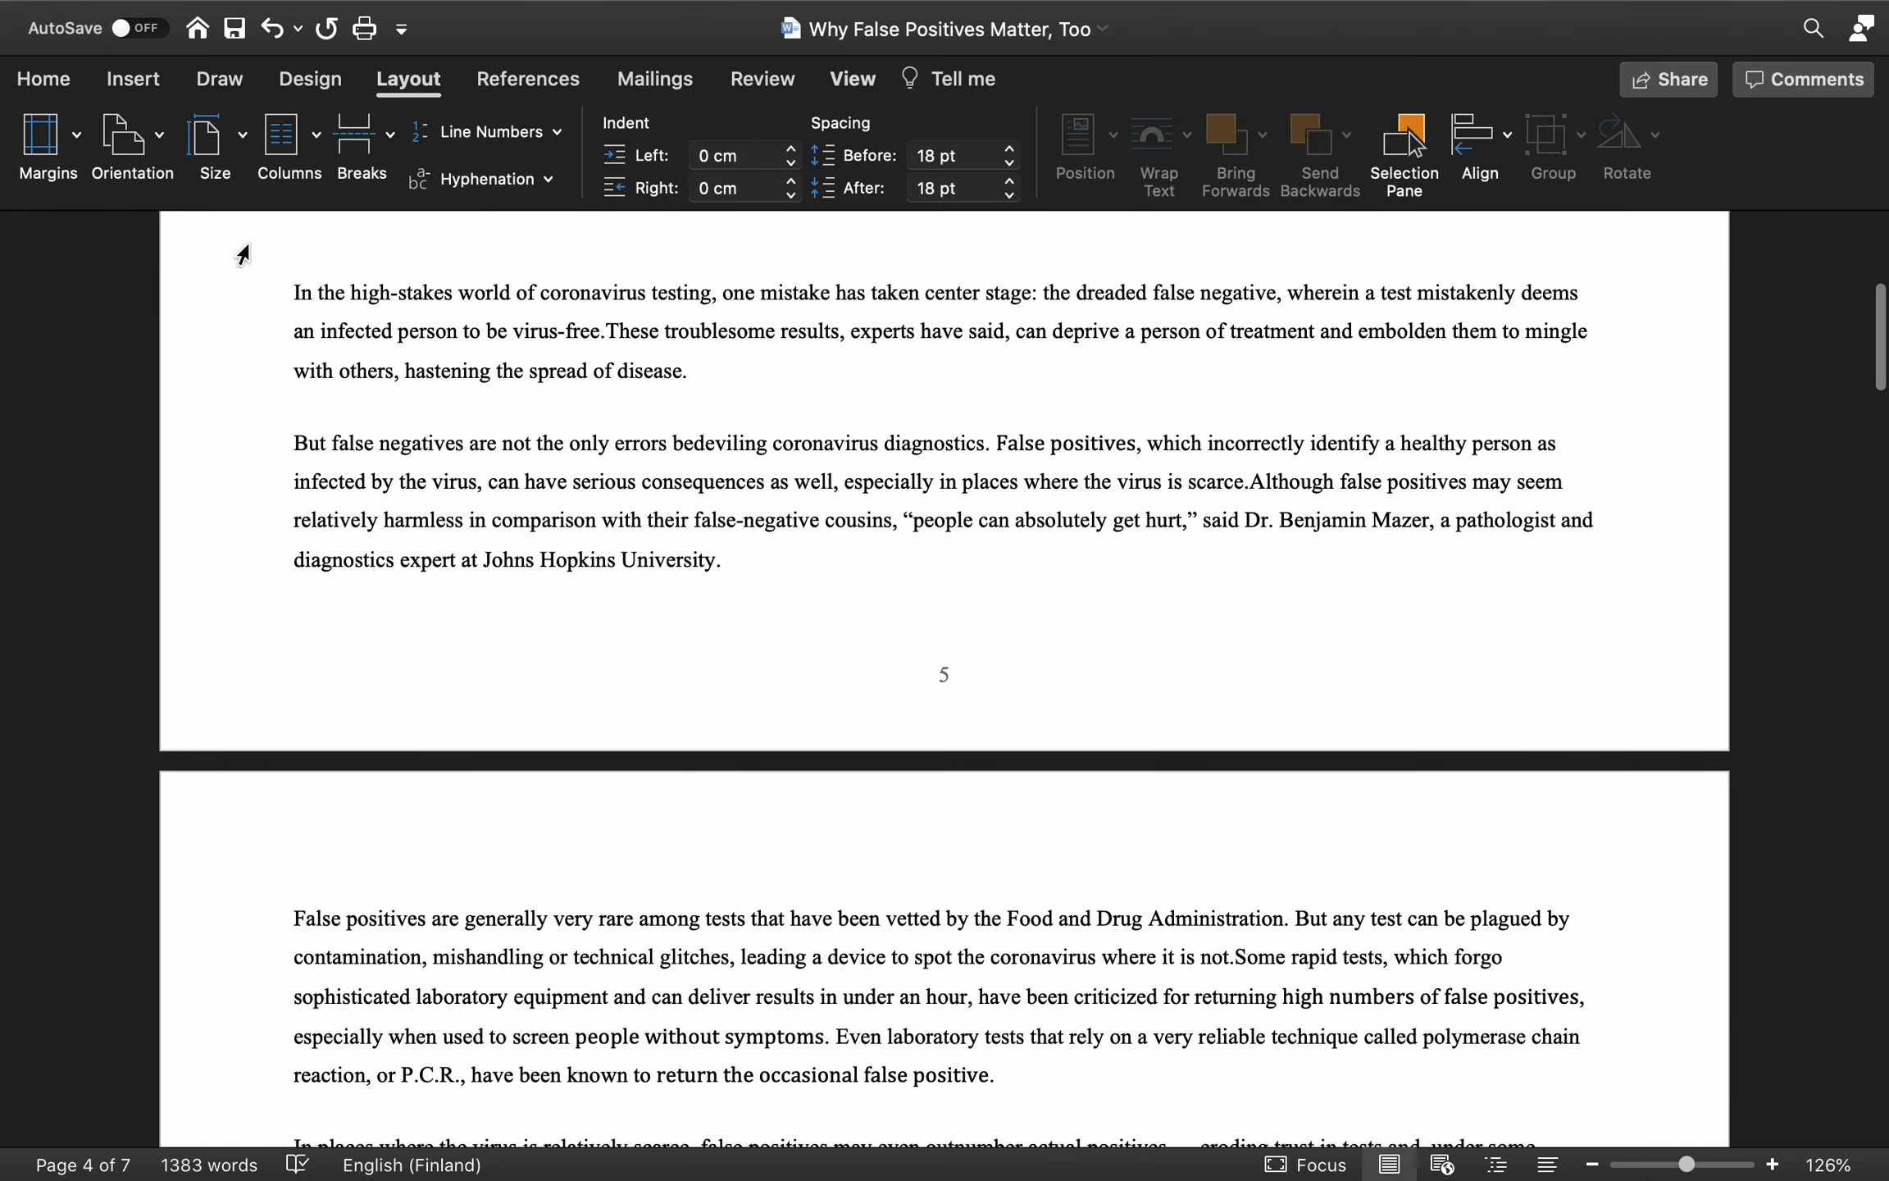
click(131, 140)
click(169, 199)
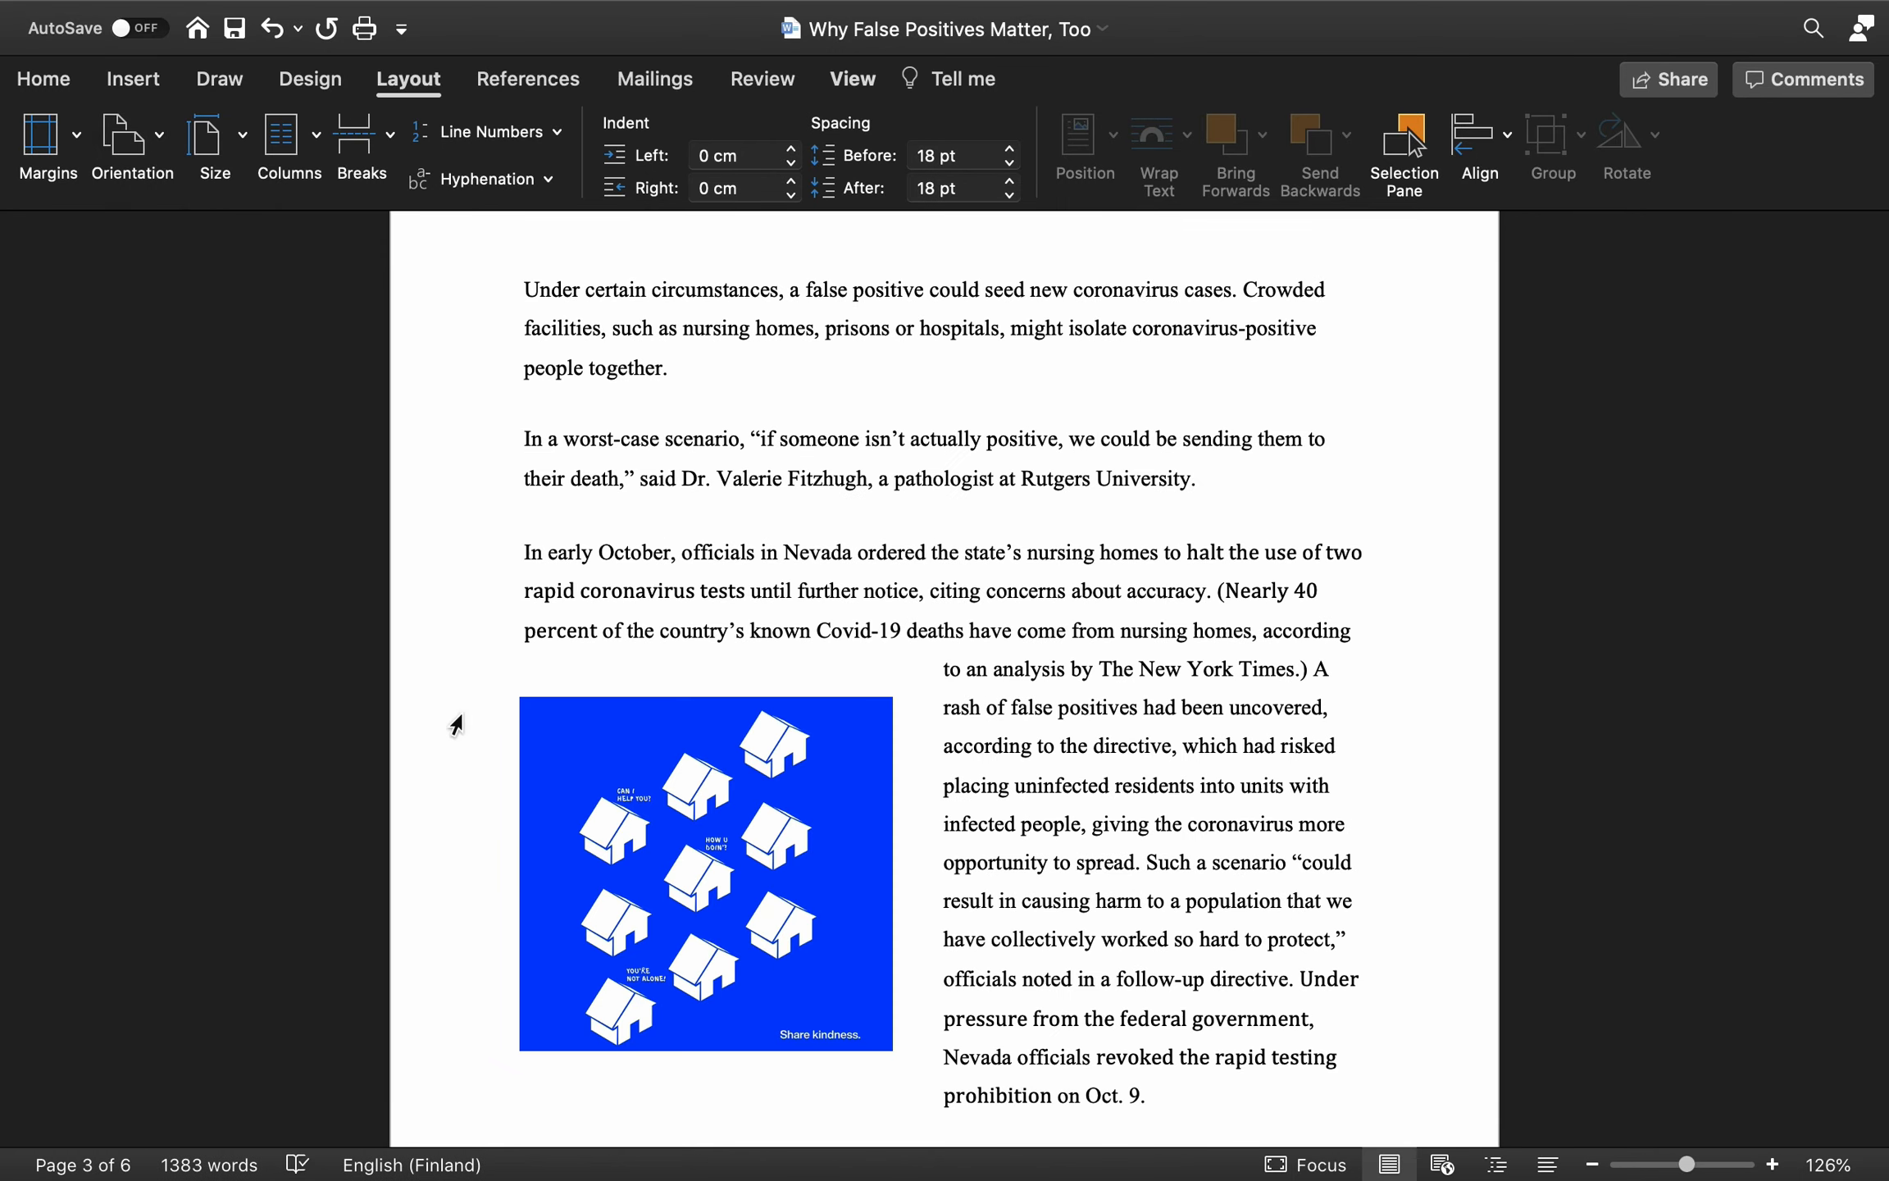
- Examine the available paper sizes, including A4, A5 and US Letter
click(246, 144)
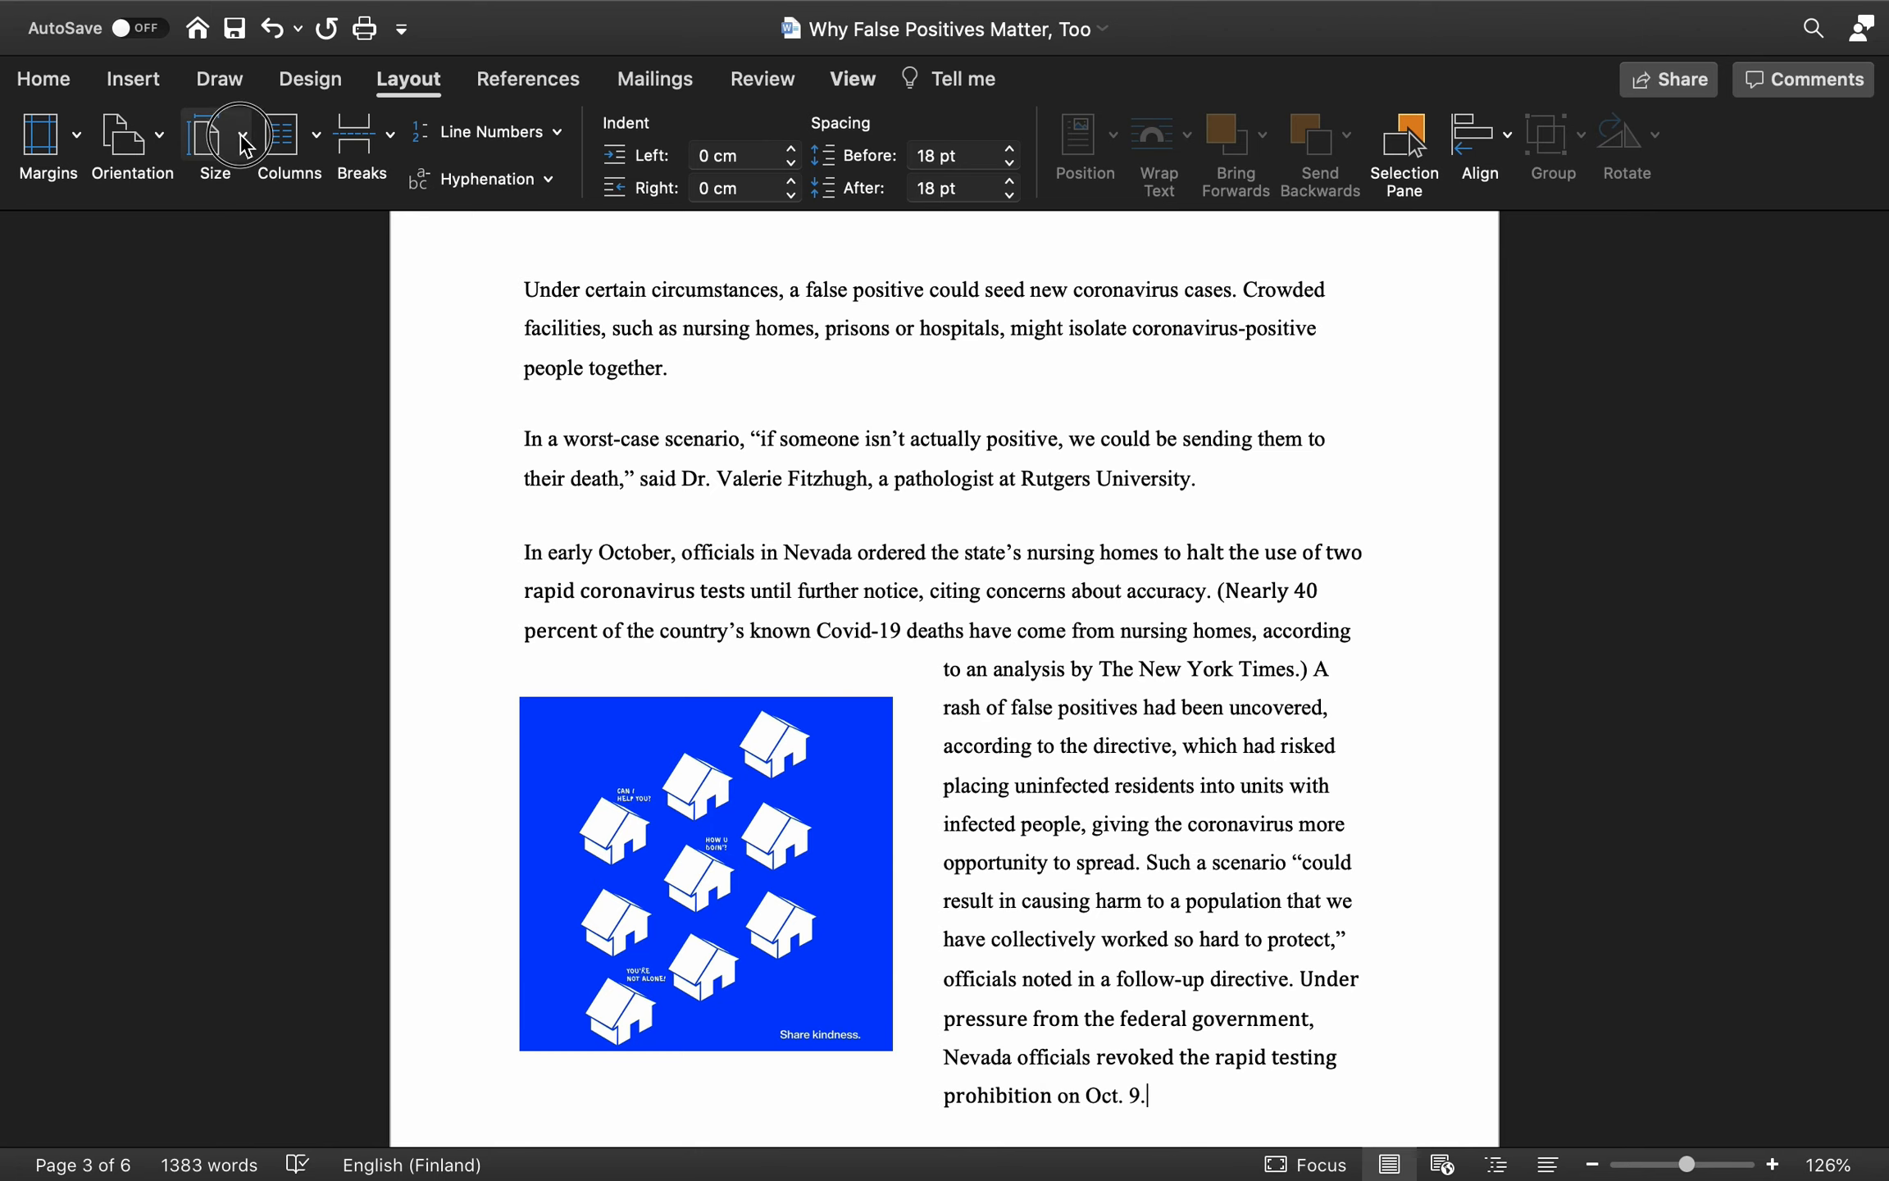
scroll(286, 645, down, 10)
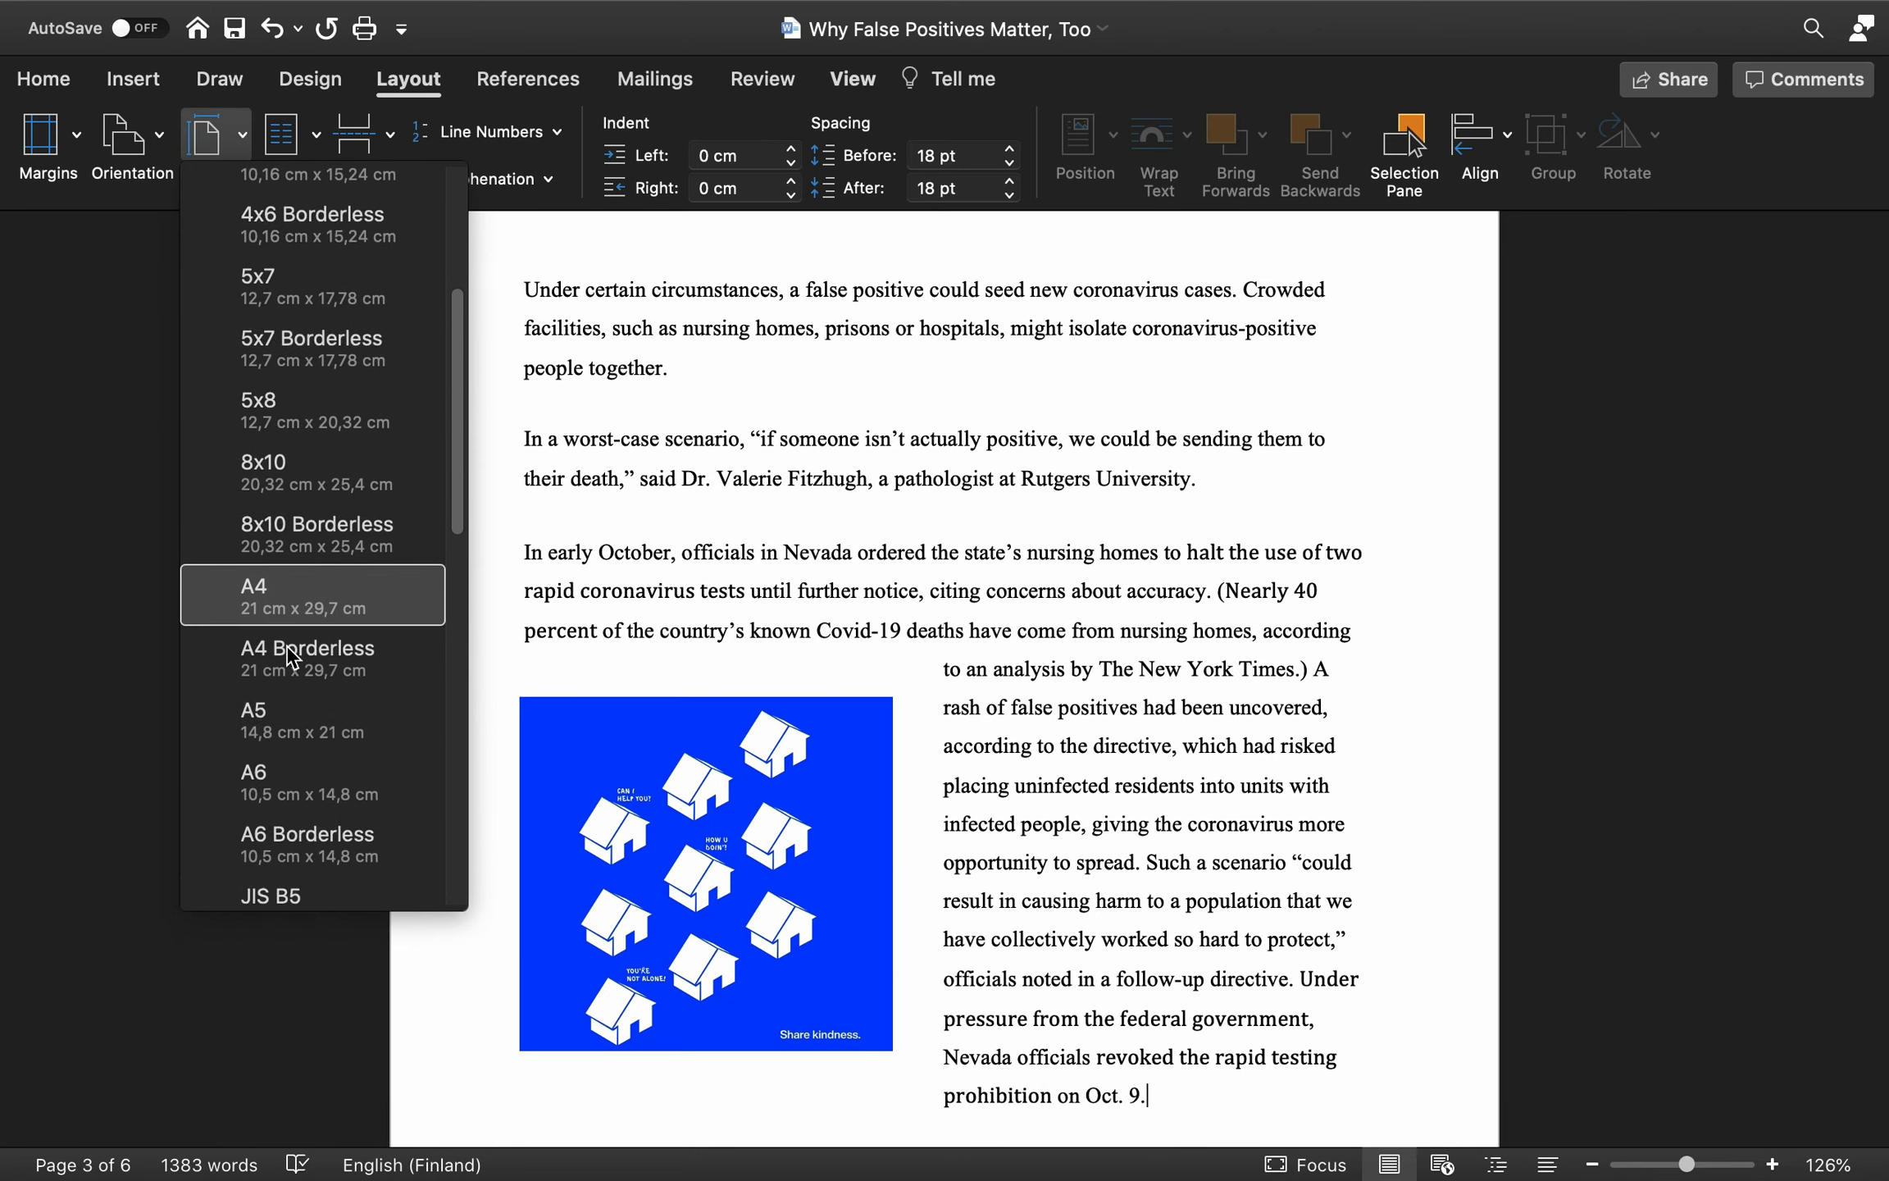
scroll(288, 648, down, 4)
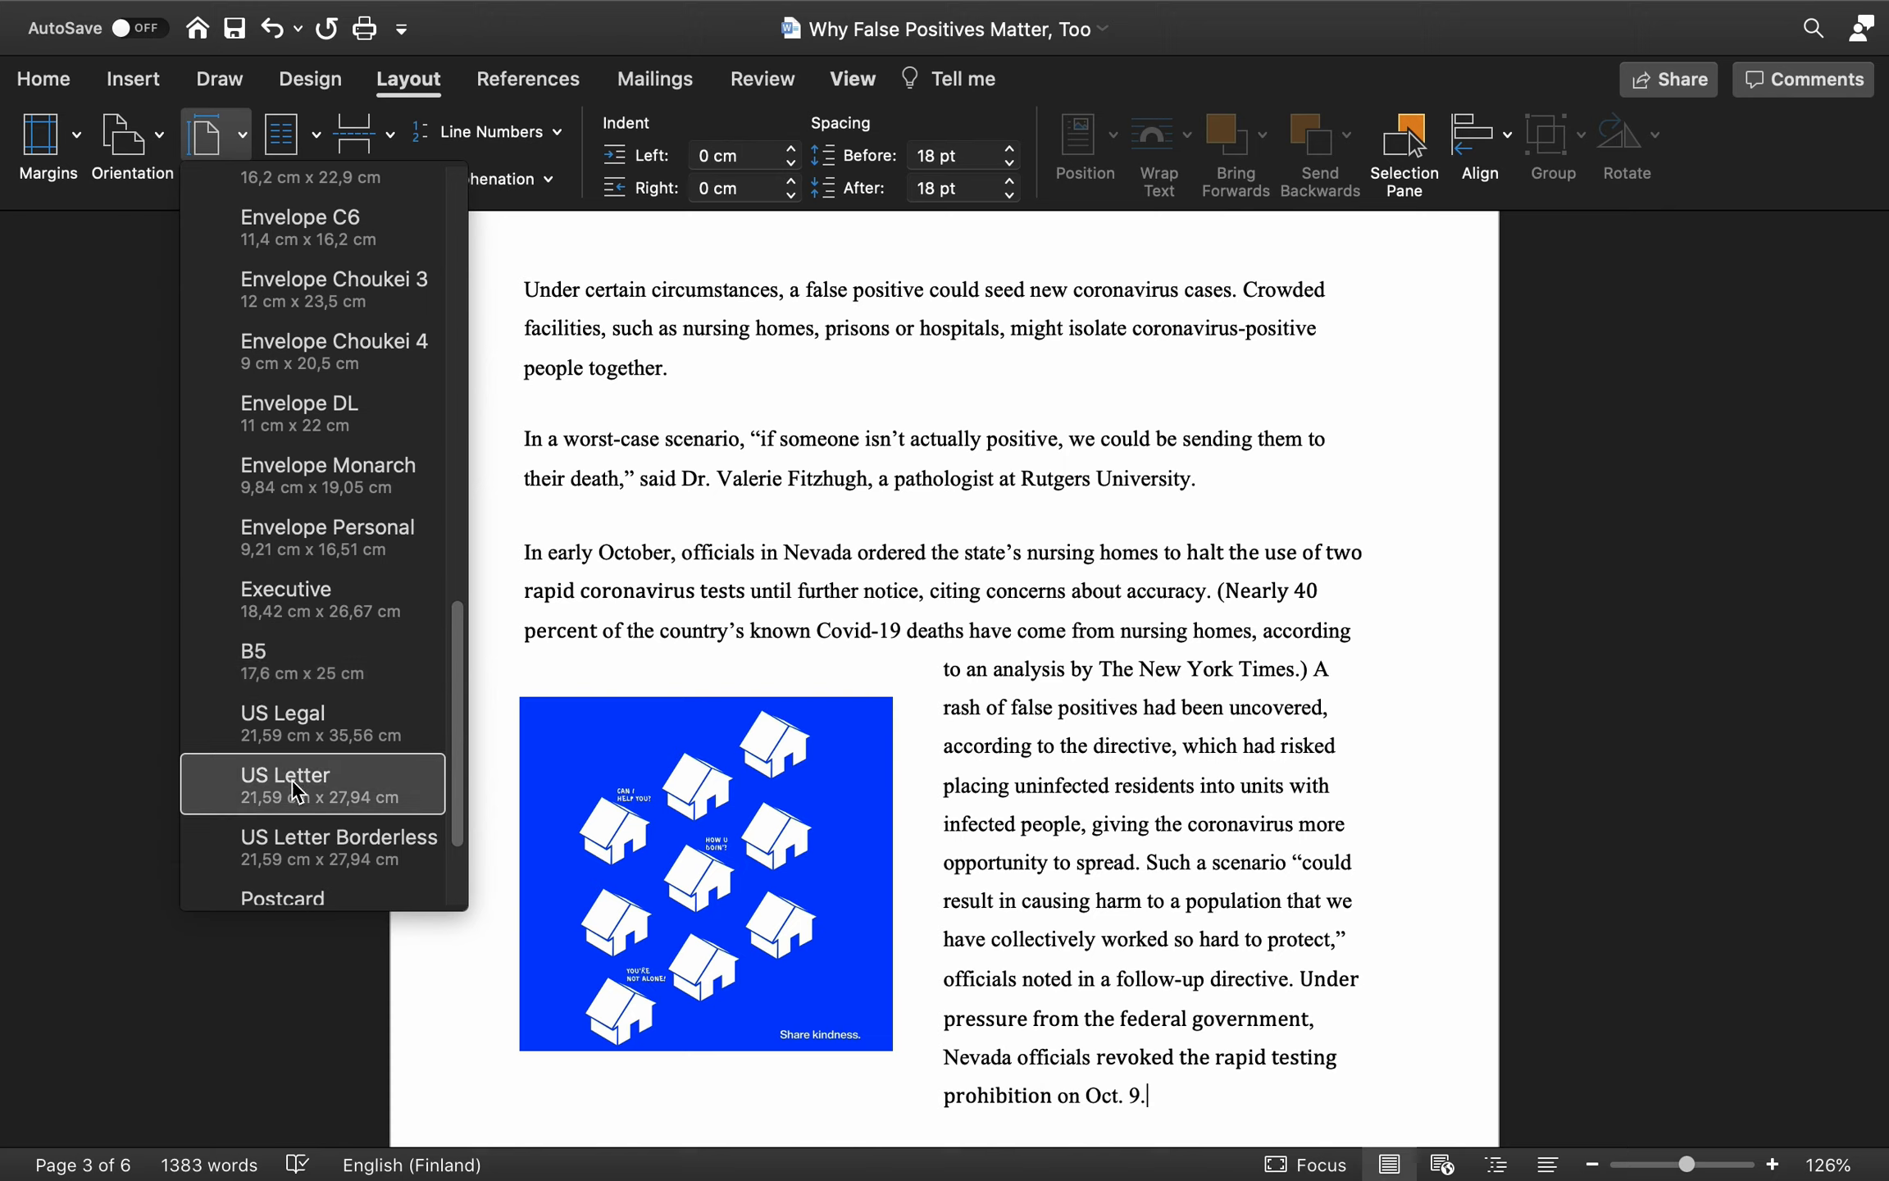
click(201, 134)
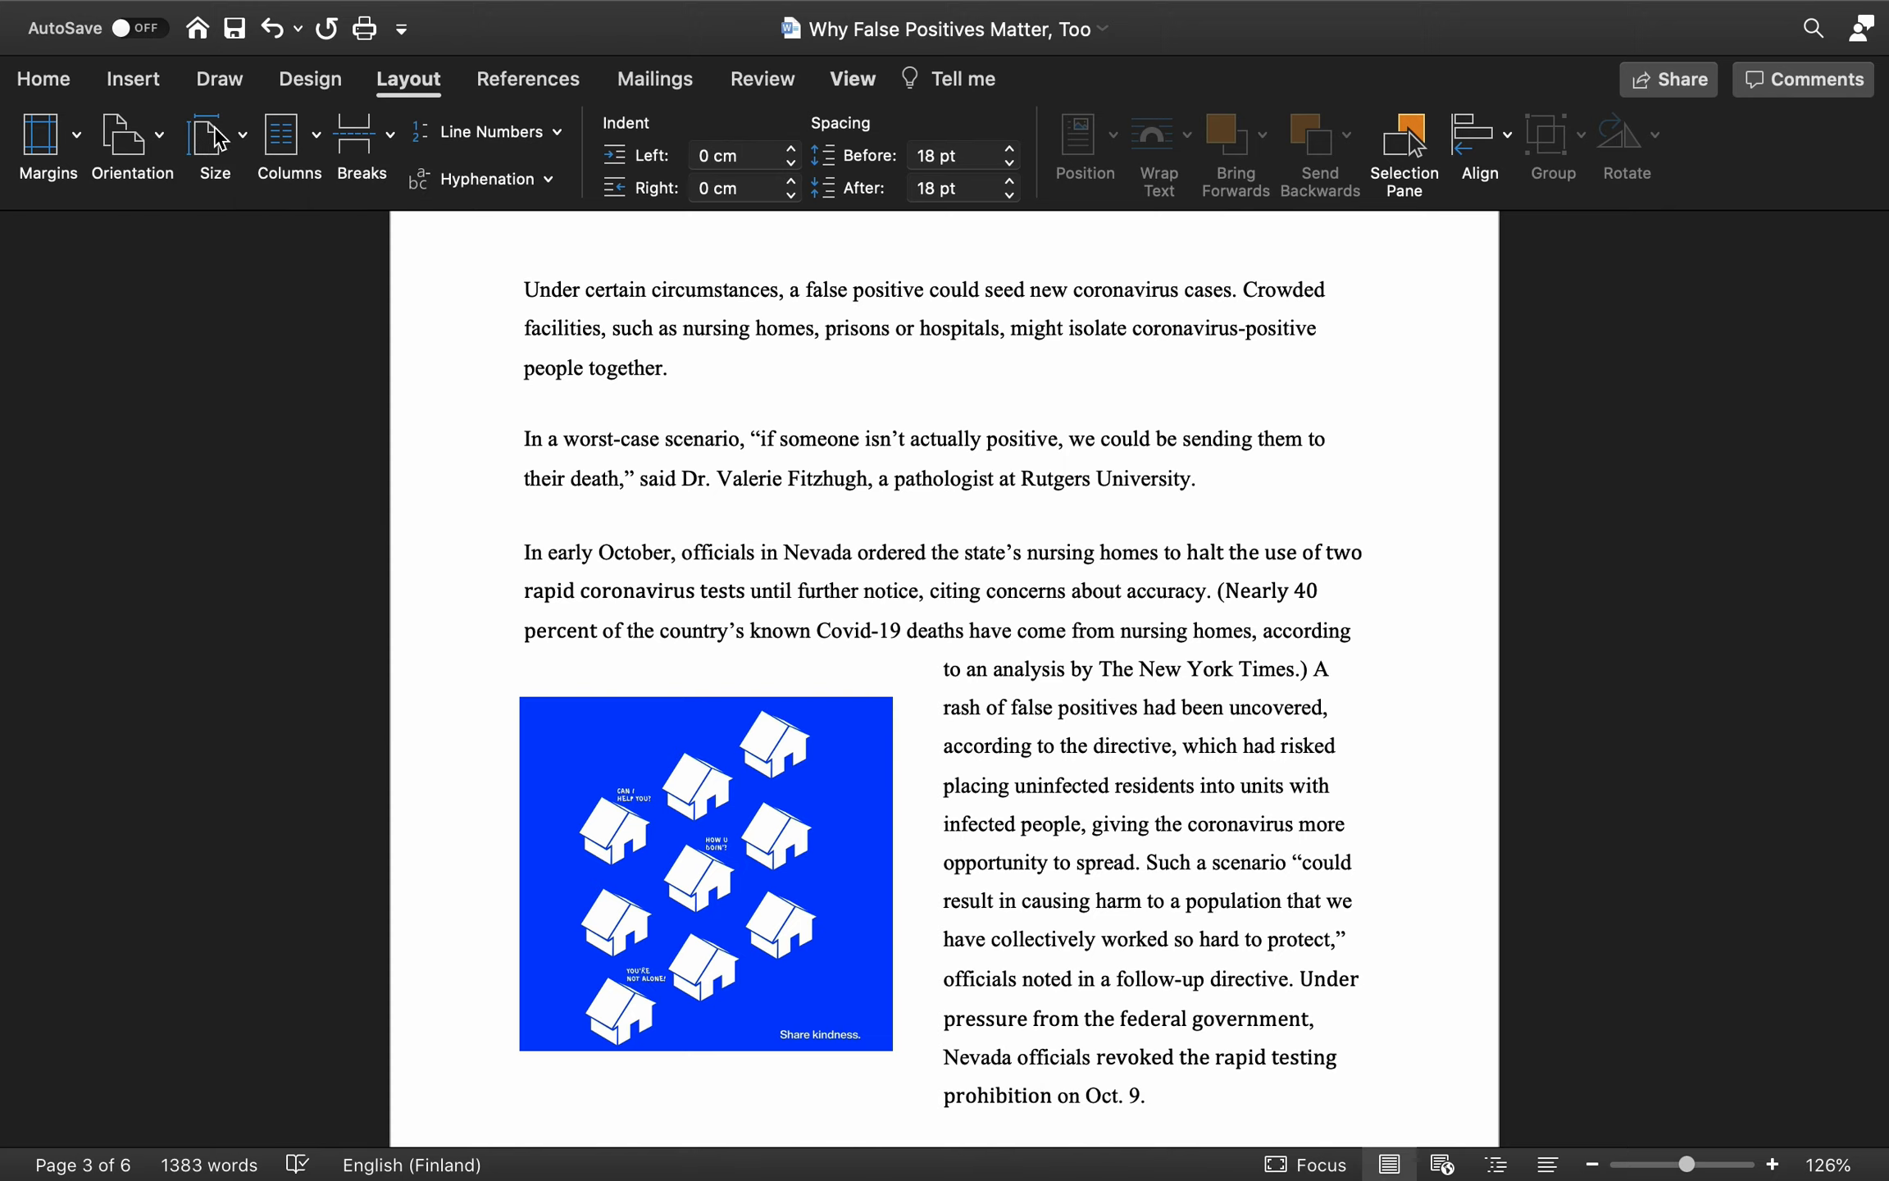
click(217, 143)
click(216, 141)
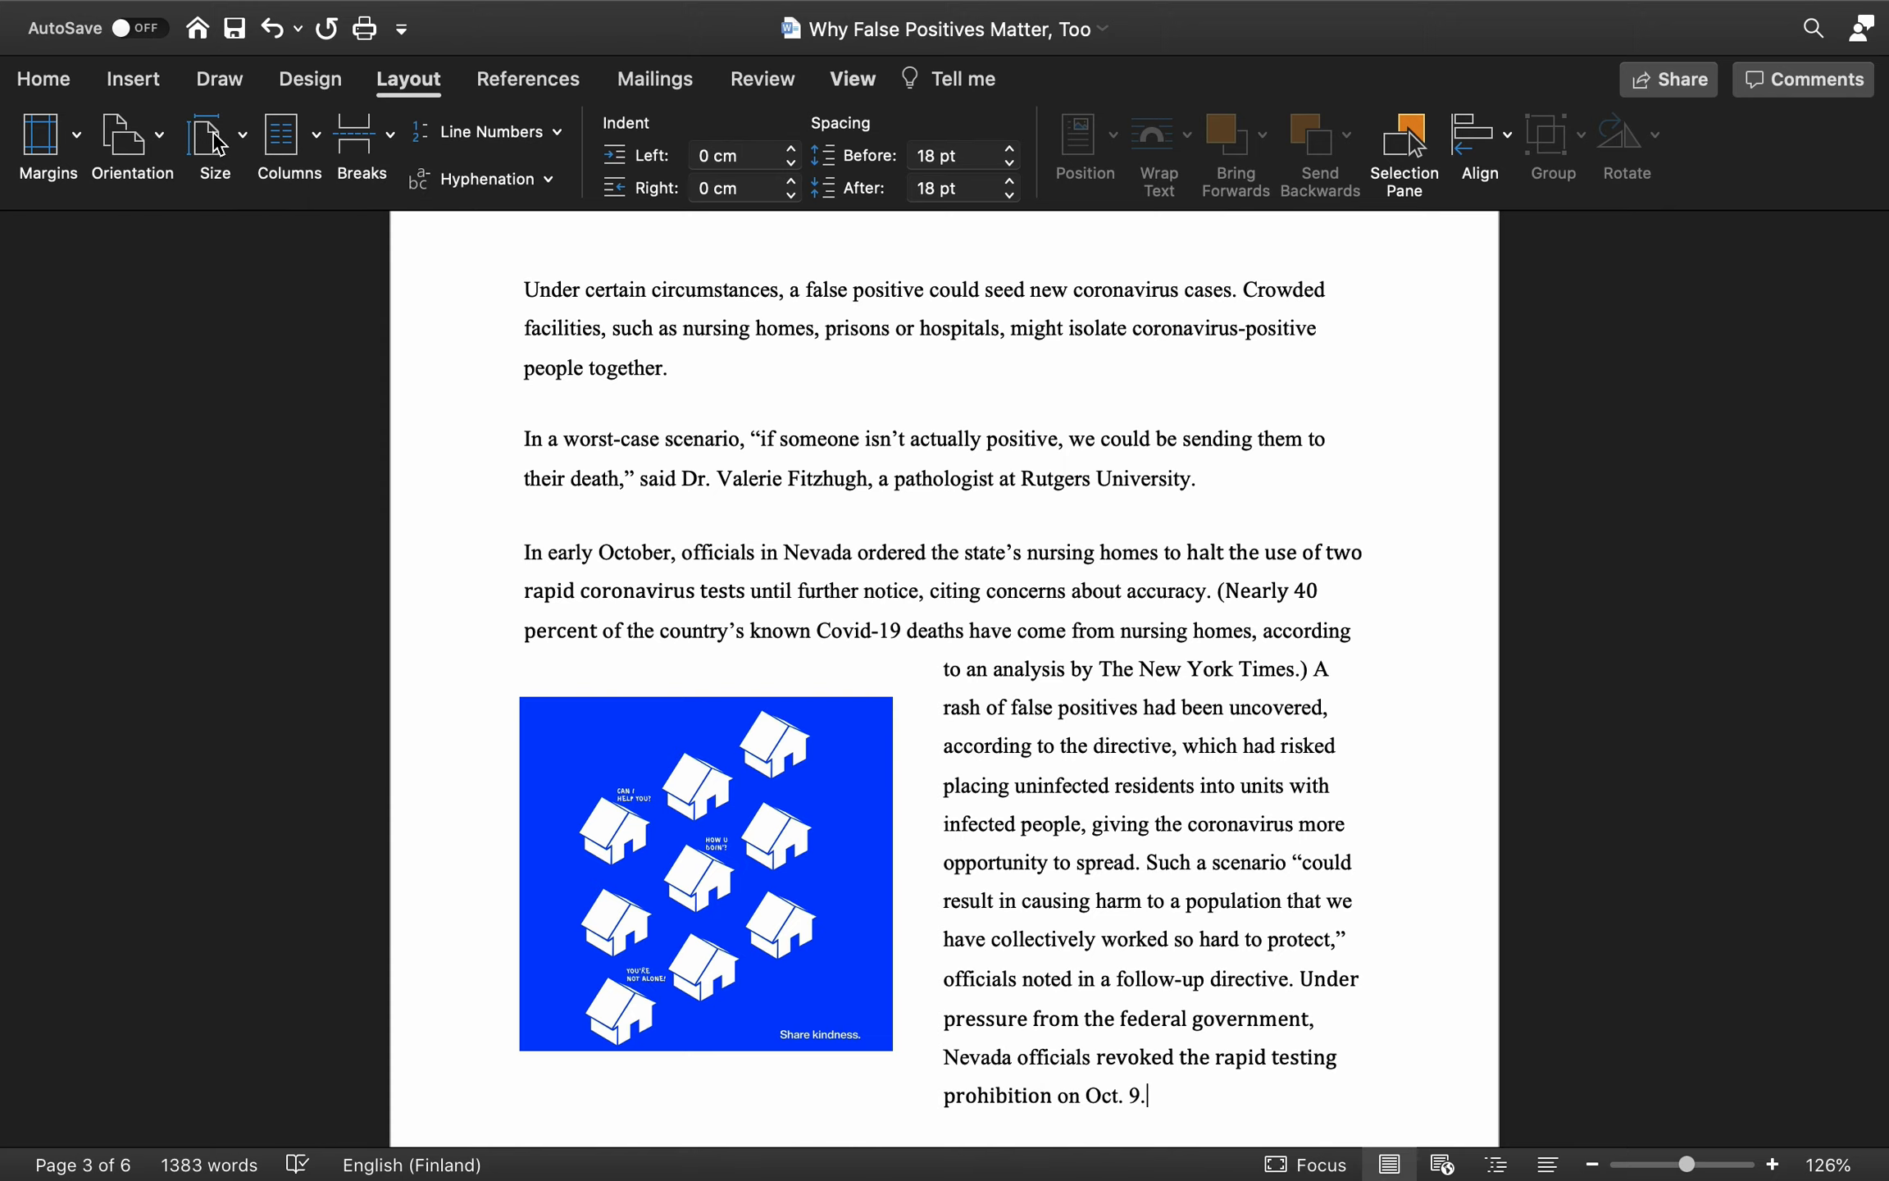
- Try a two-column layout for the document text and check the resulting pages and picture placement
click(310, 148)
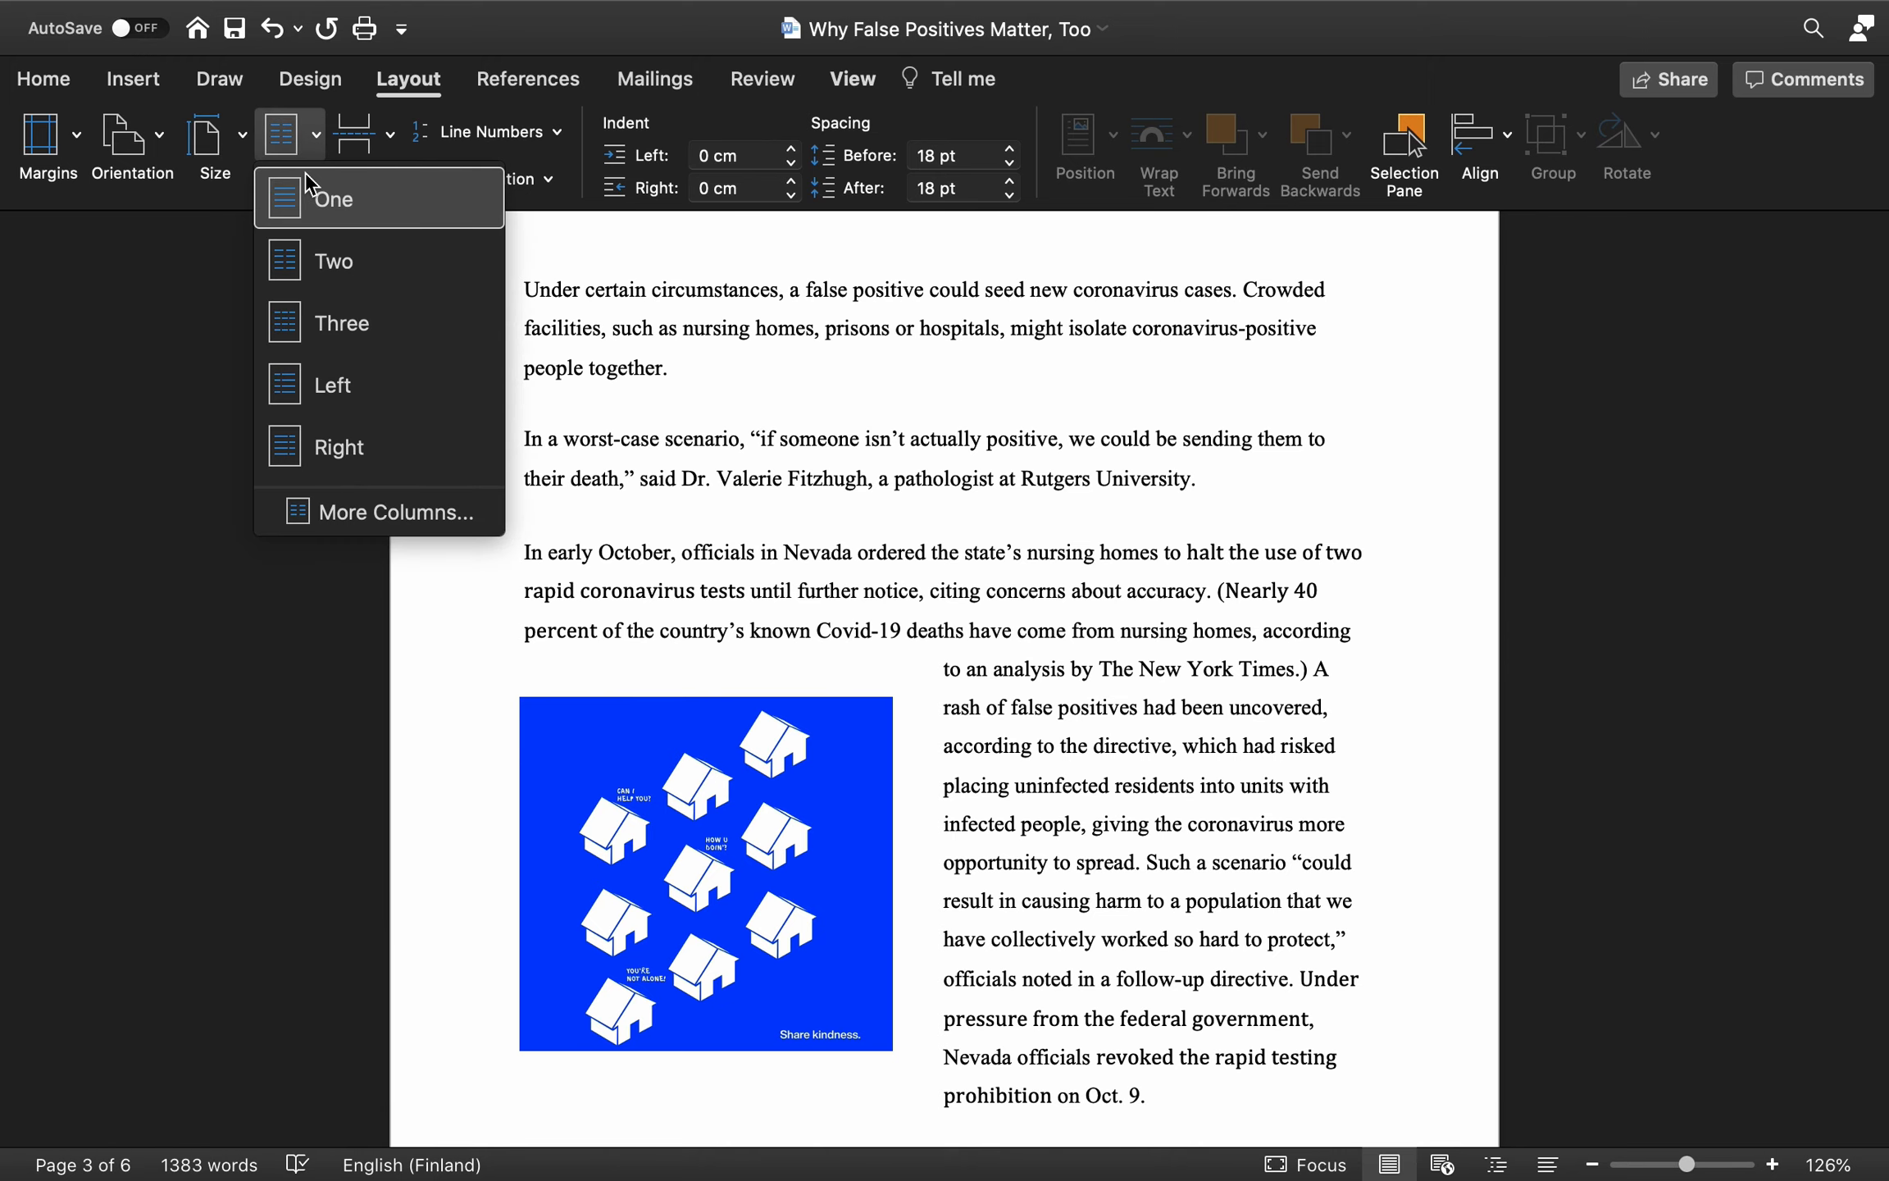
click(319, 259)
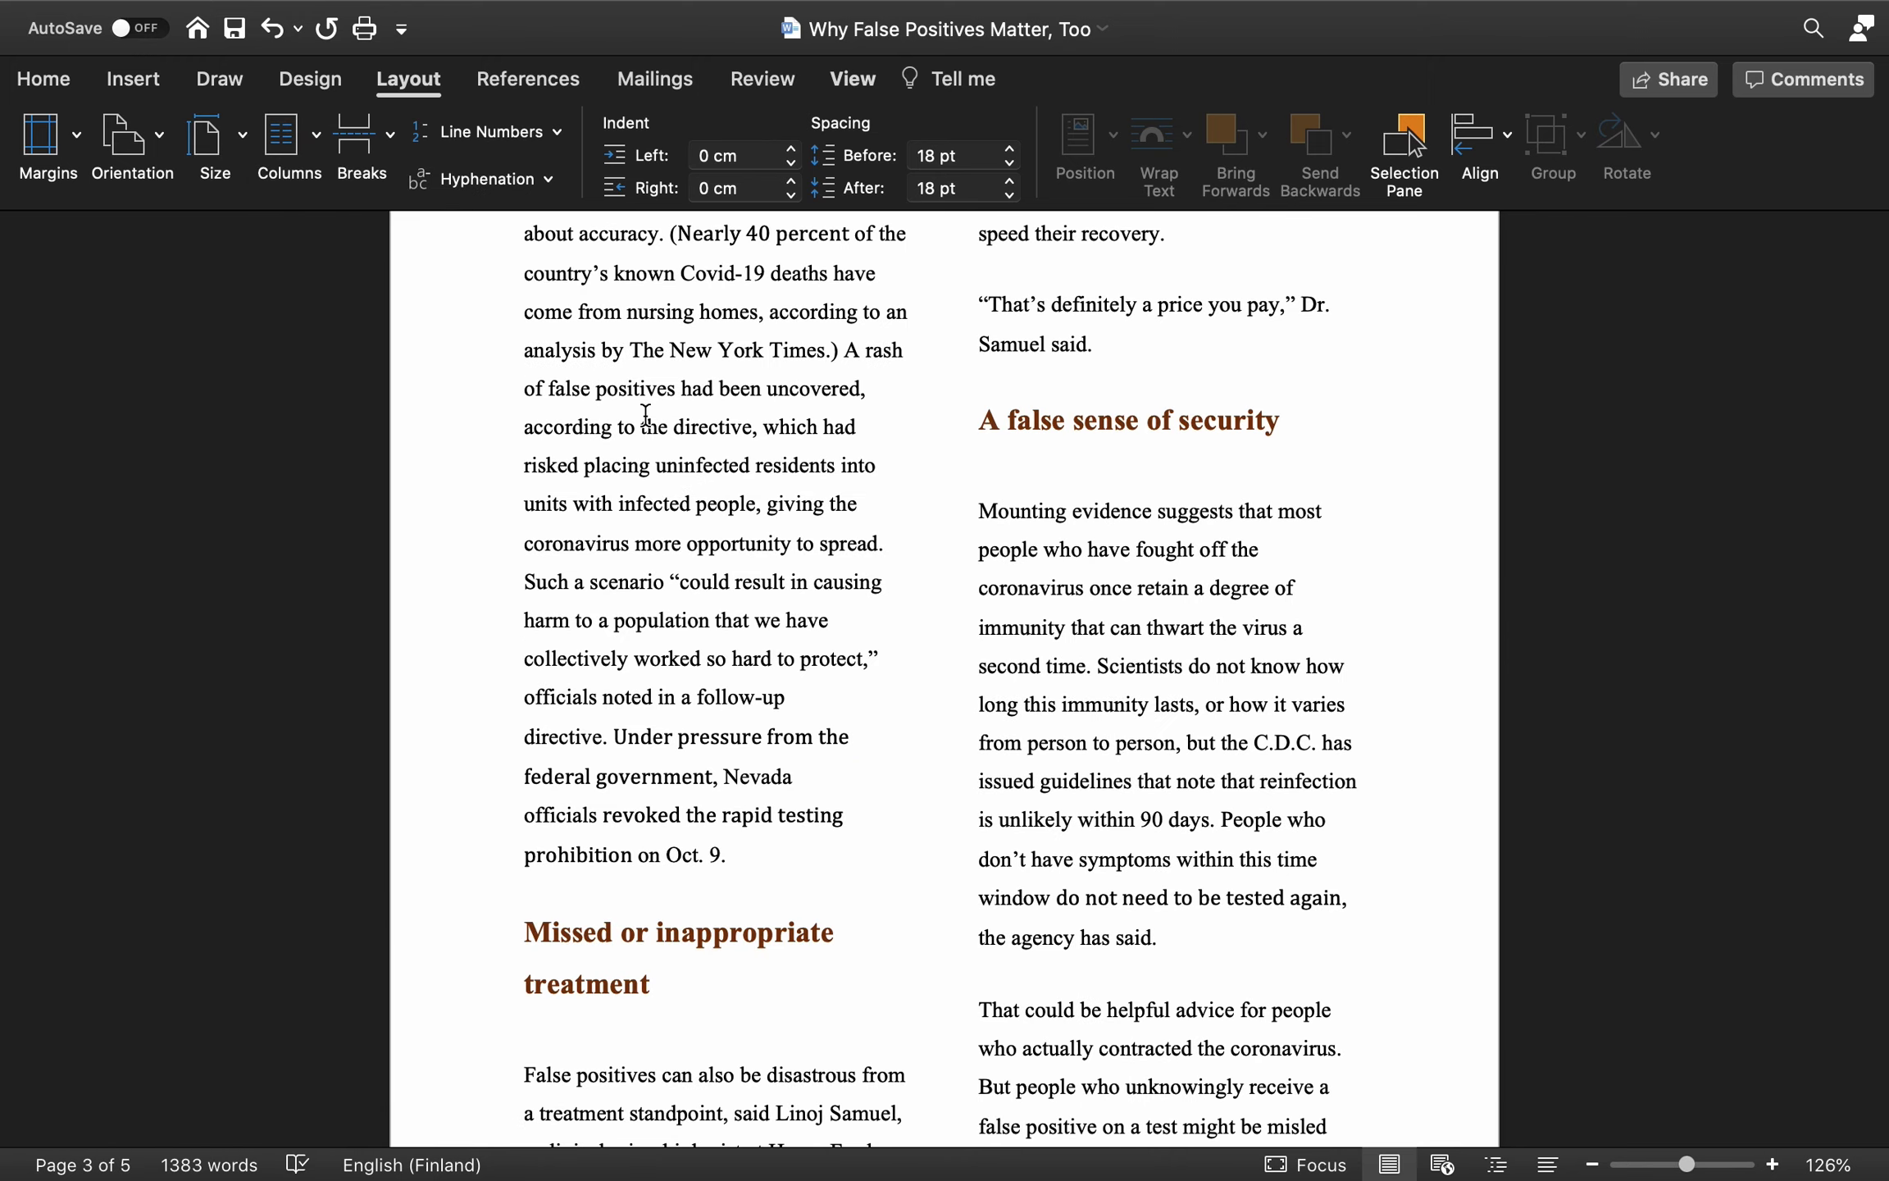
scroll(645, 414, down, 10)
scroll(645, 414, up, 15)
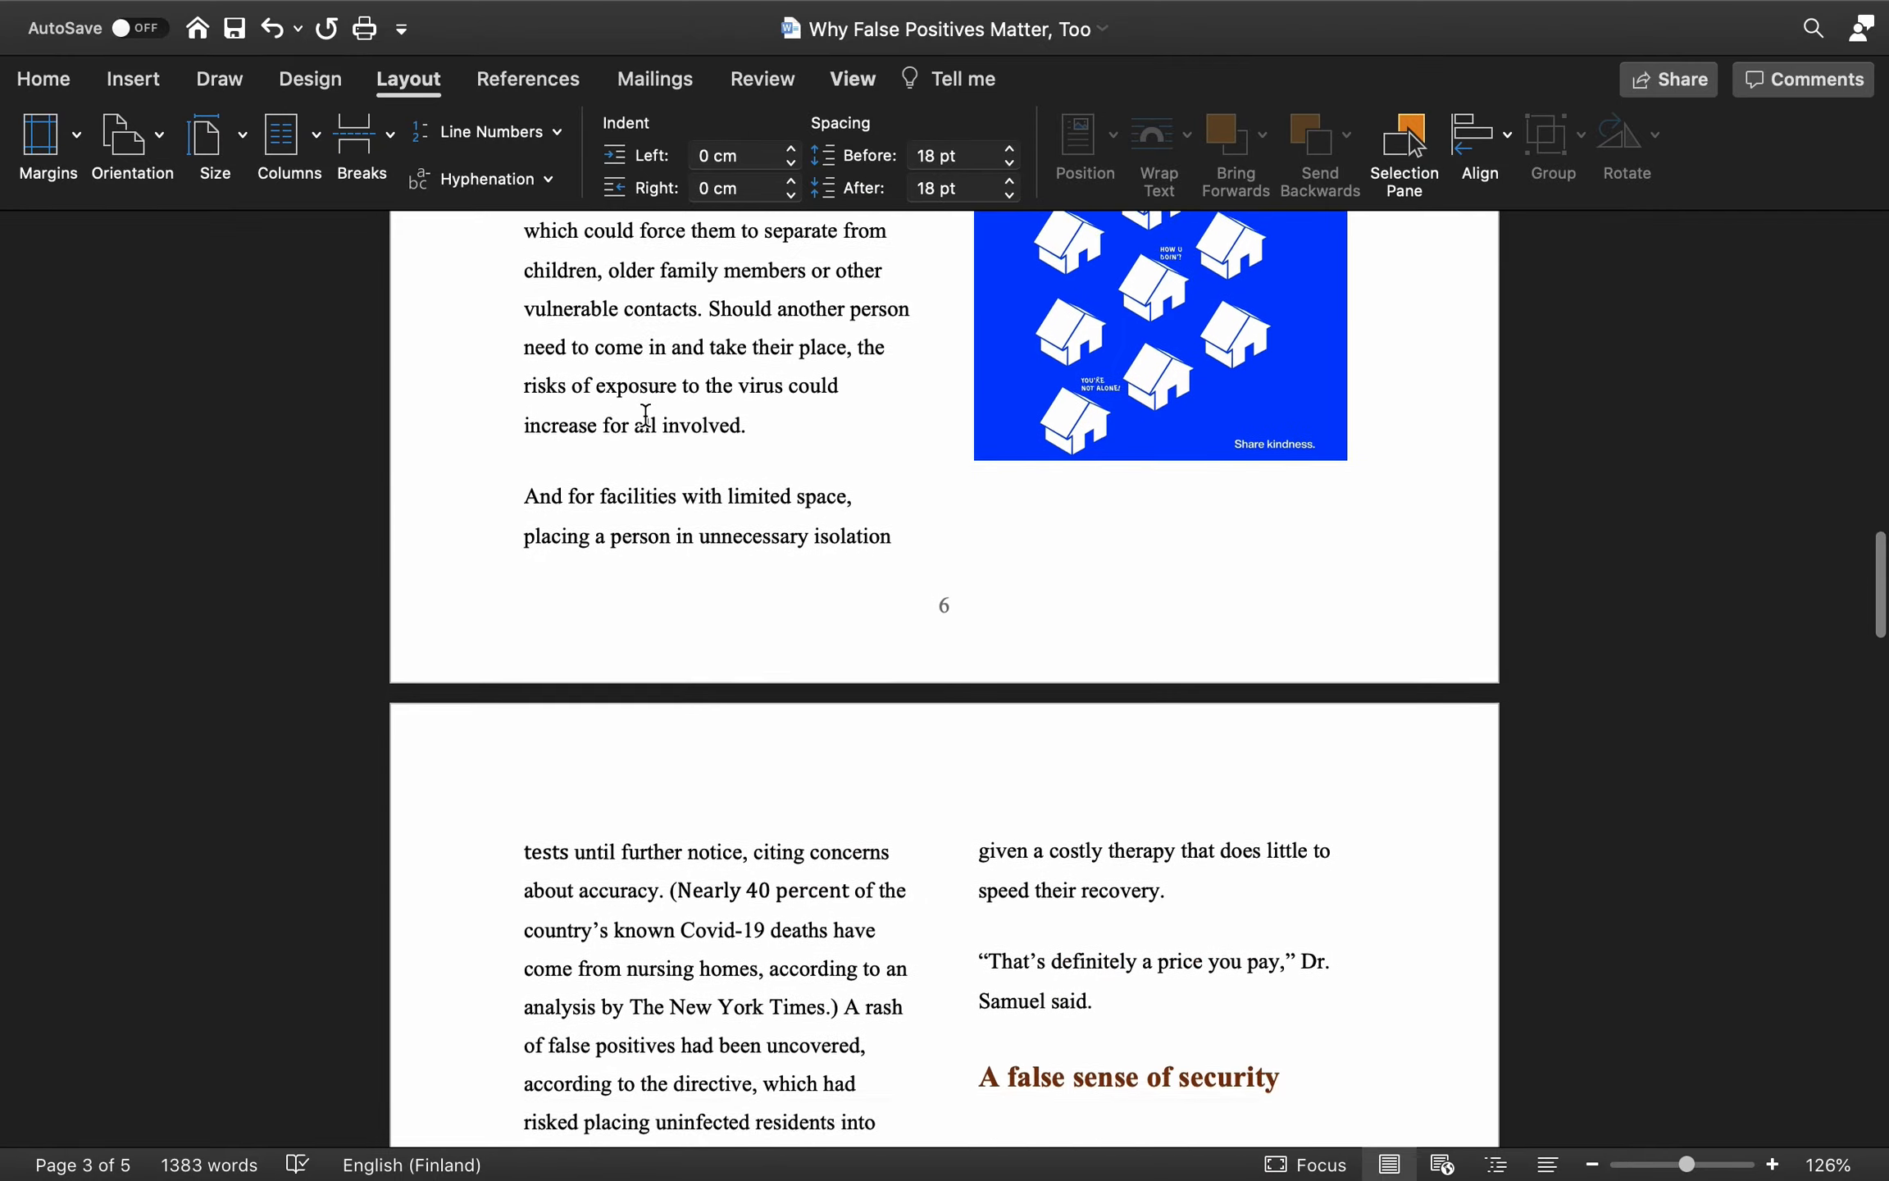
scroll(645, 414, up, 7)
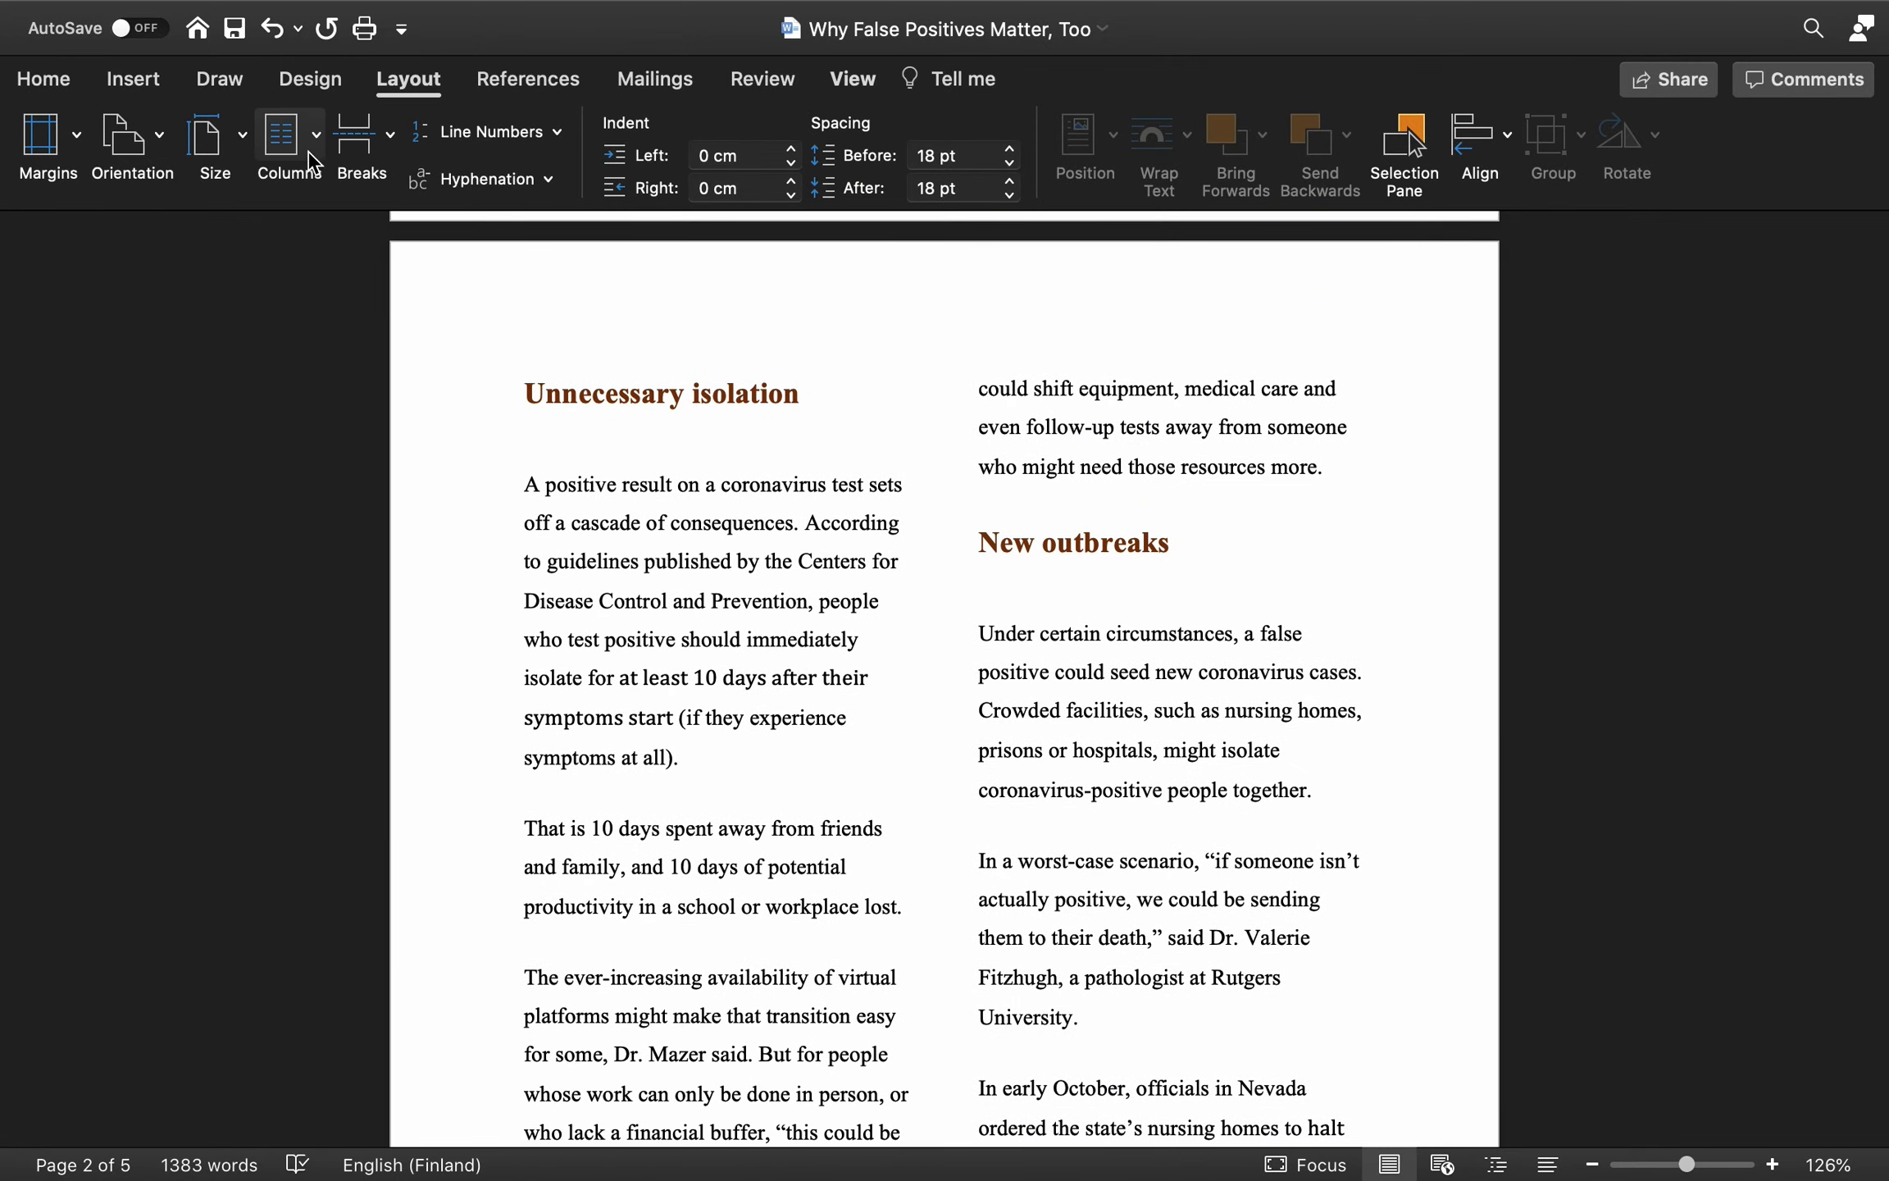
scroll(924, 602, down, 8)
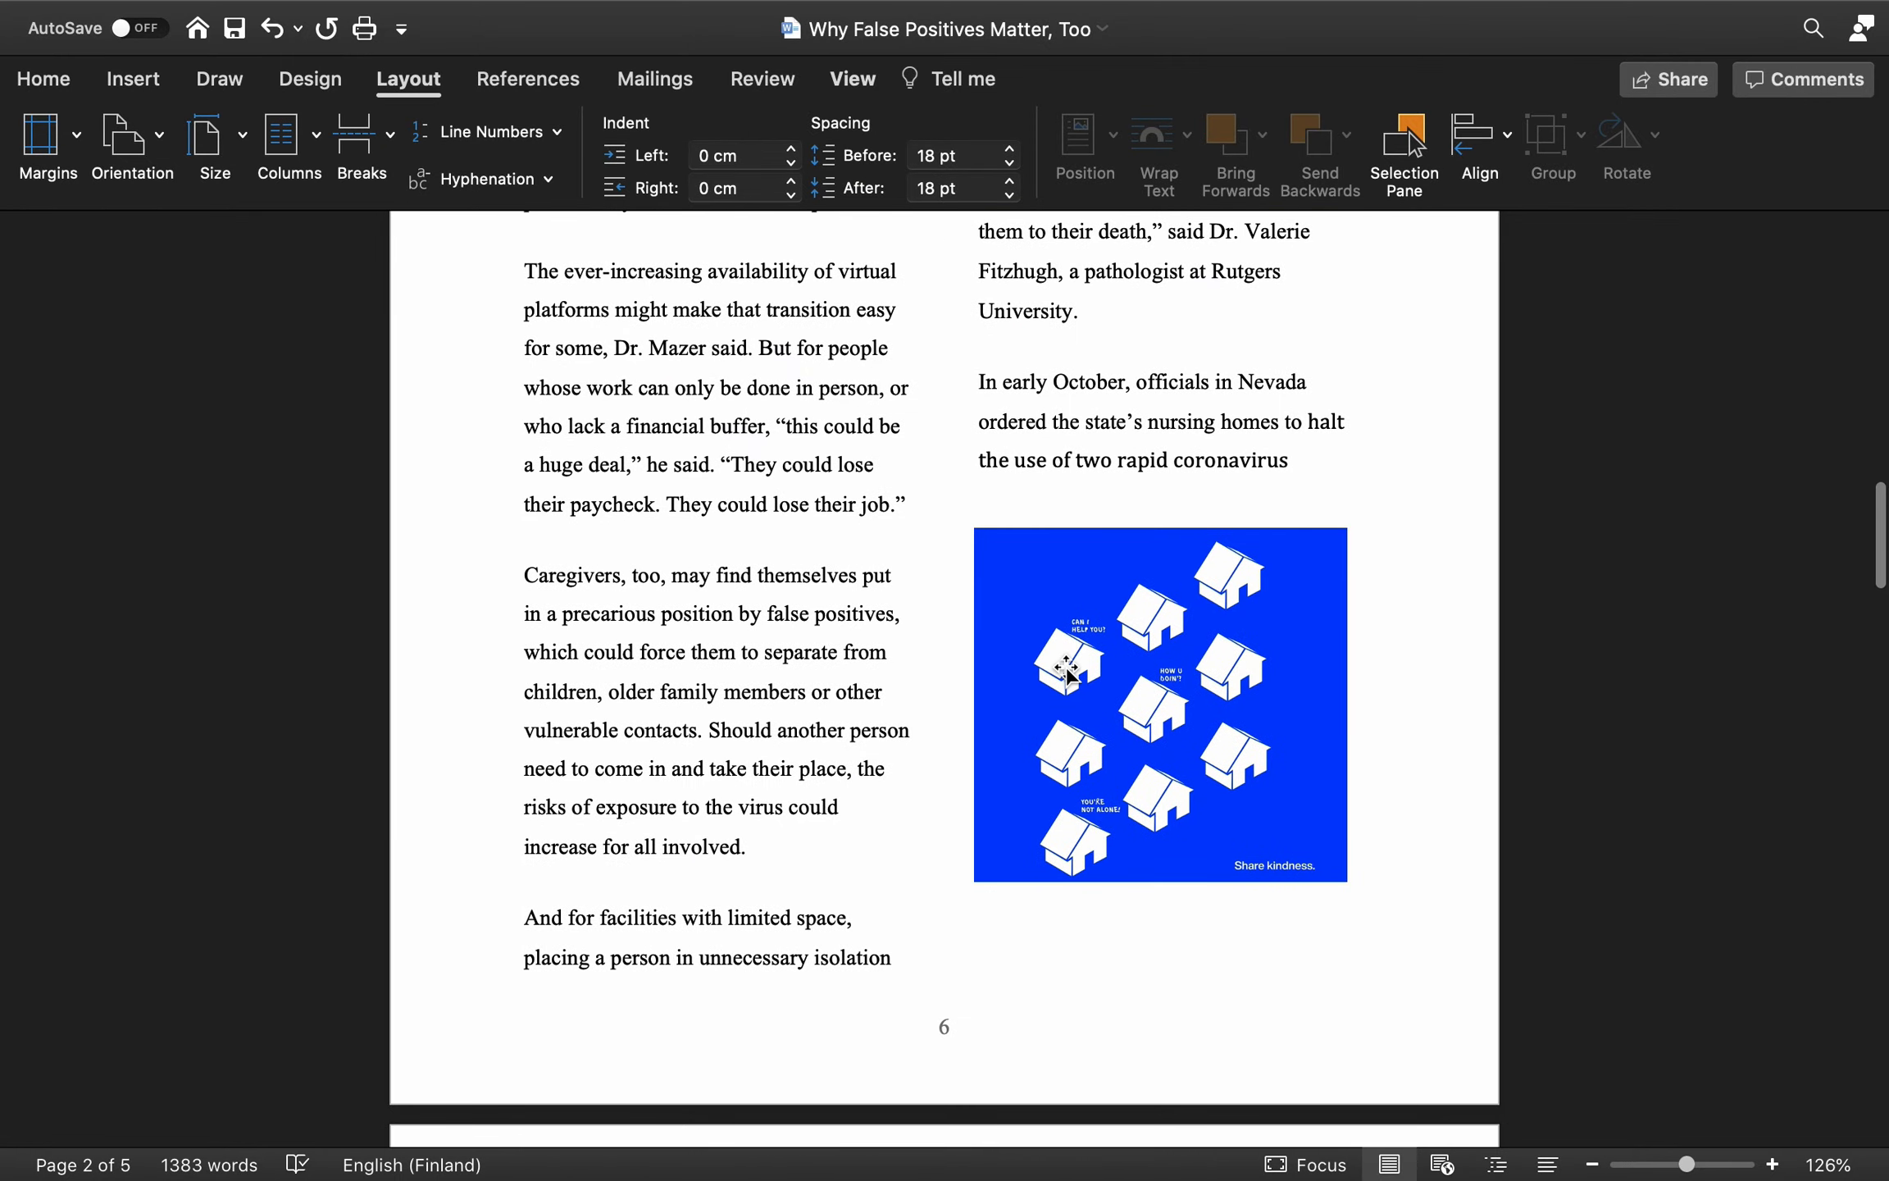
scroll(1069, 673, up, 1)
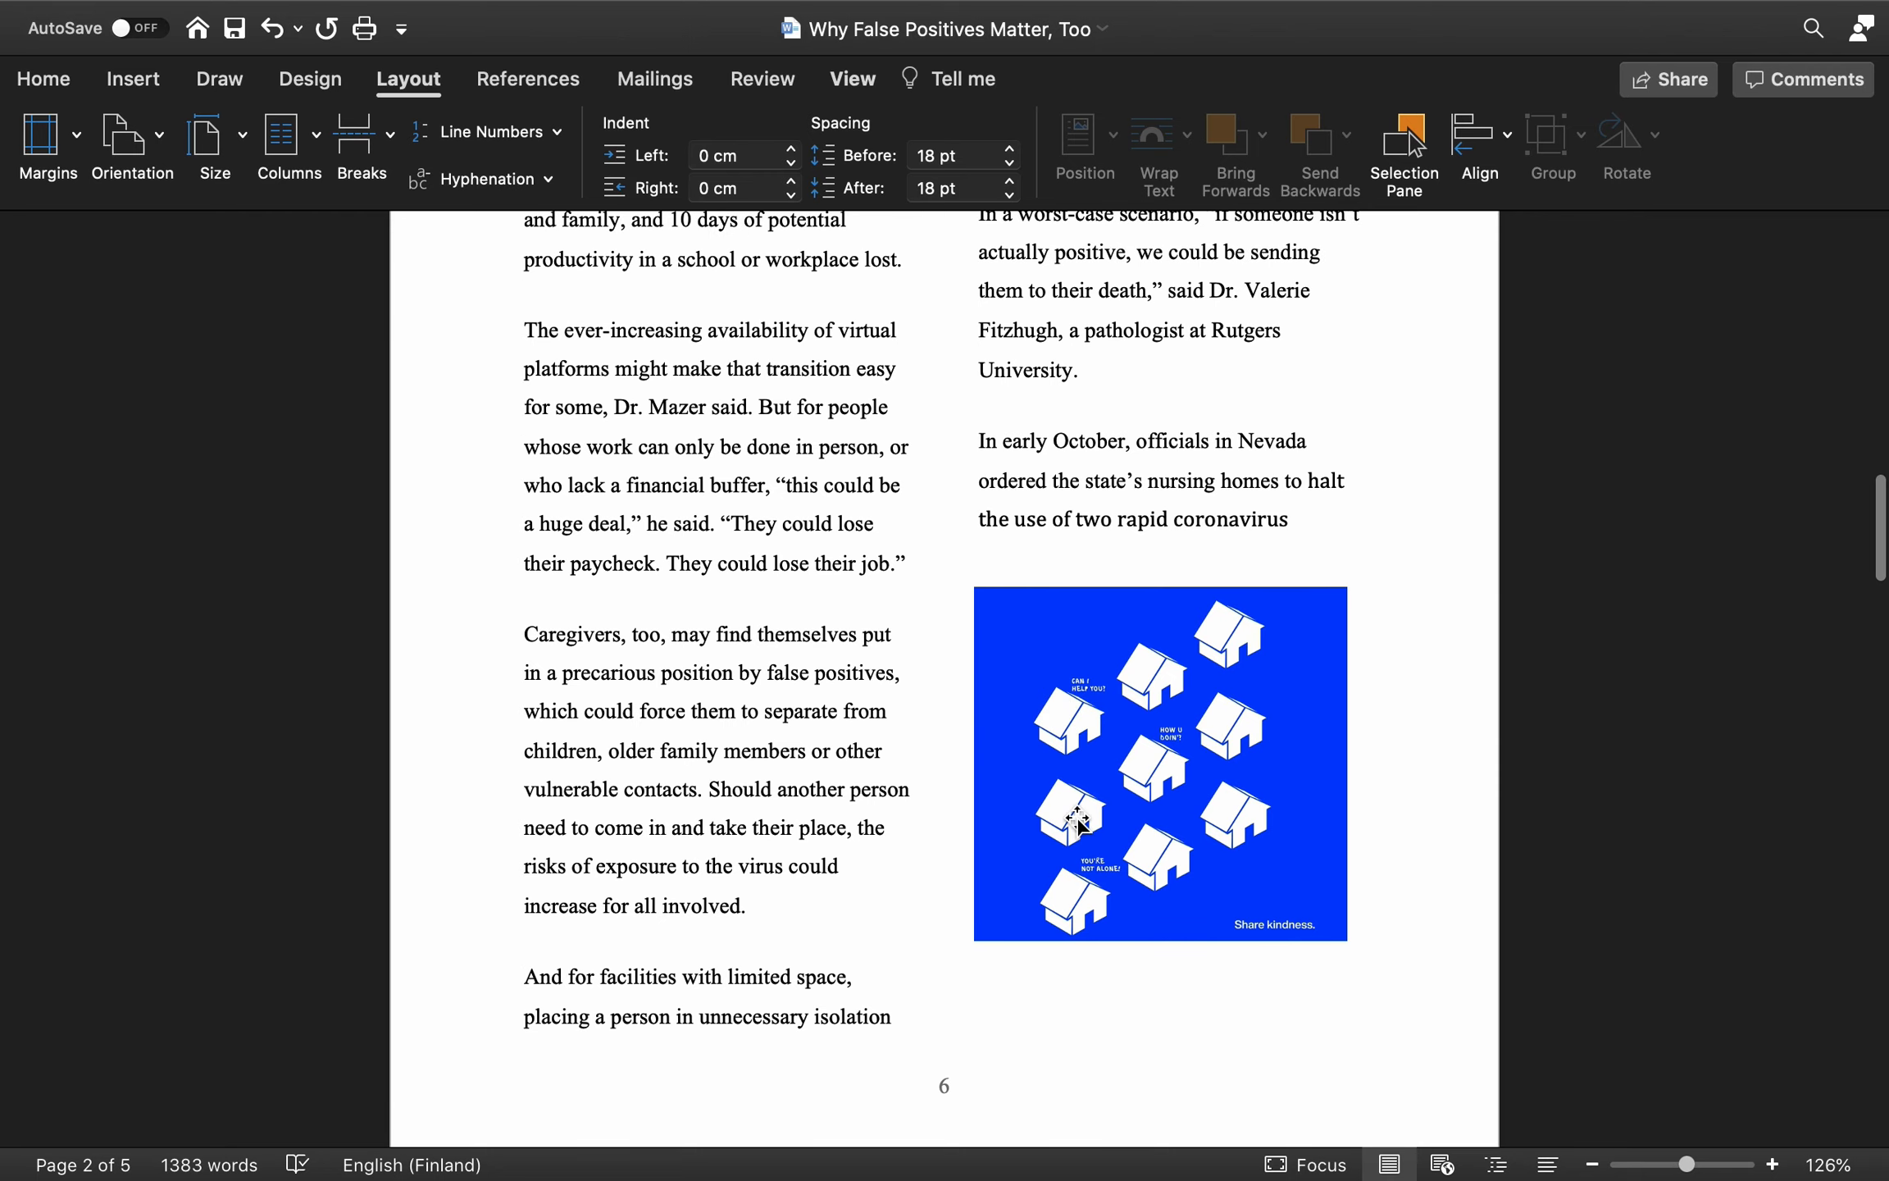
scroll(1078, 816, up, 9)
scroll(1078, 816, up, 1)
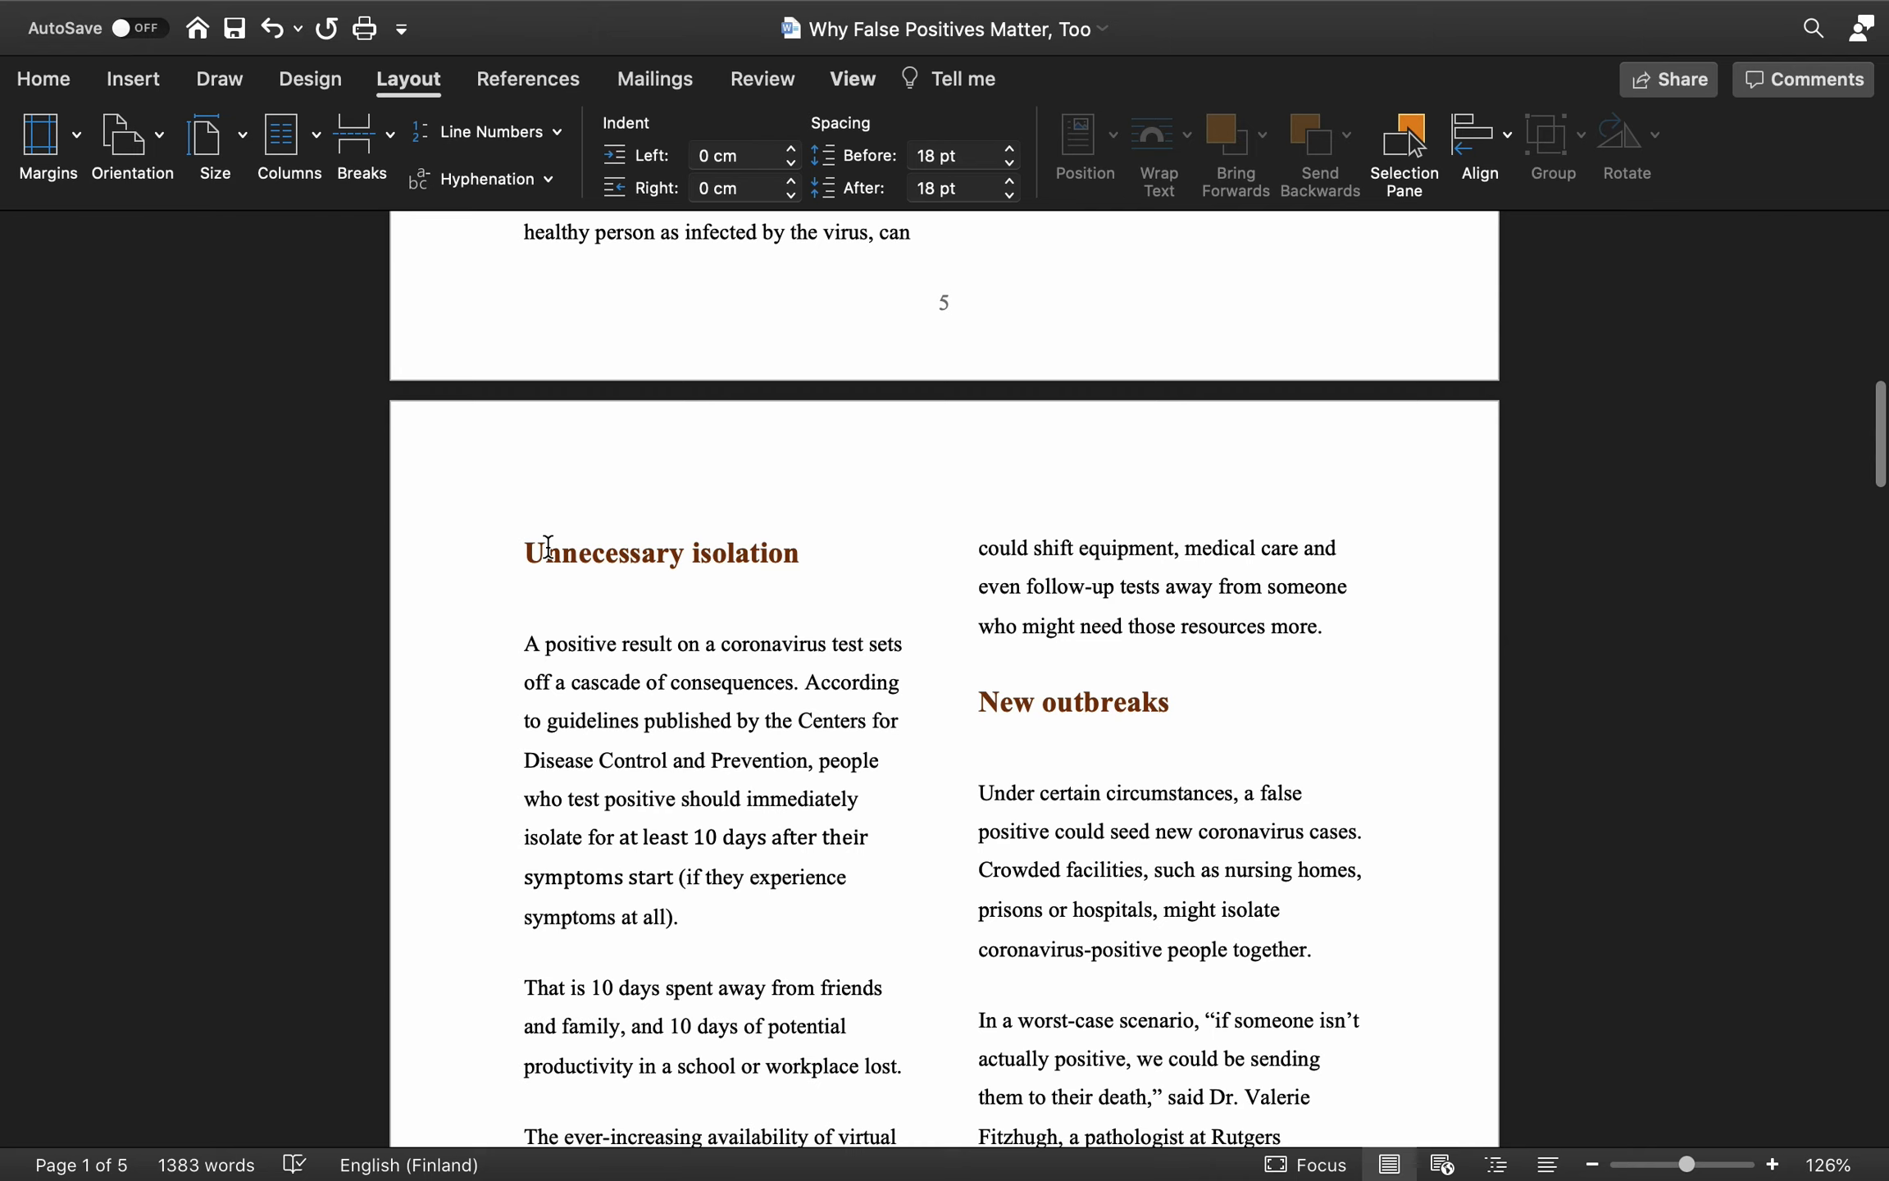
- Return the document text to one column and examine the available page and section breaks
click(324, 168)
click(320, 190)
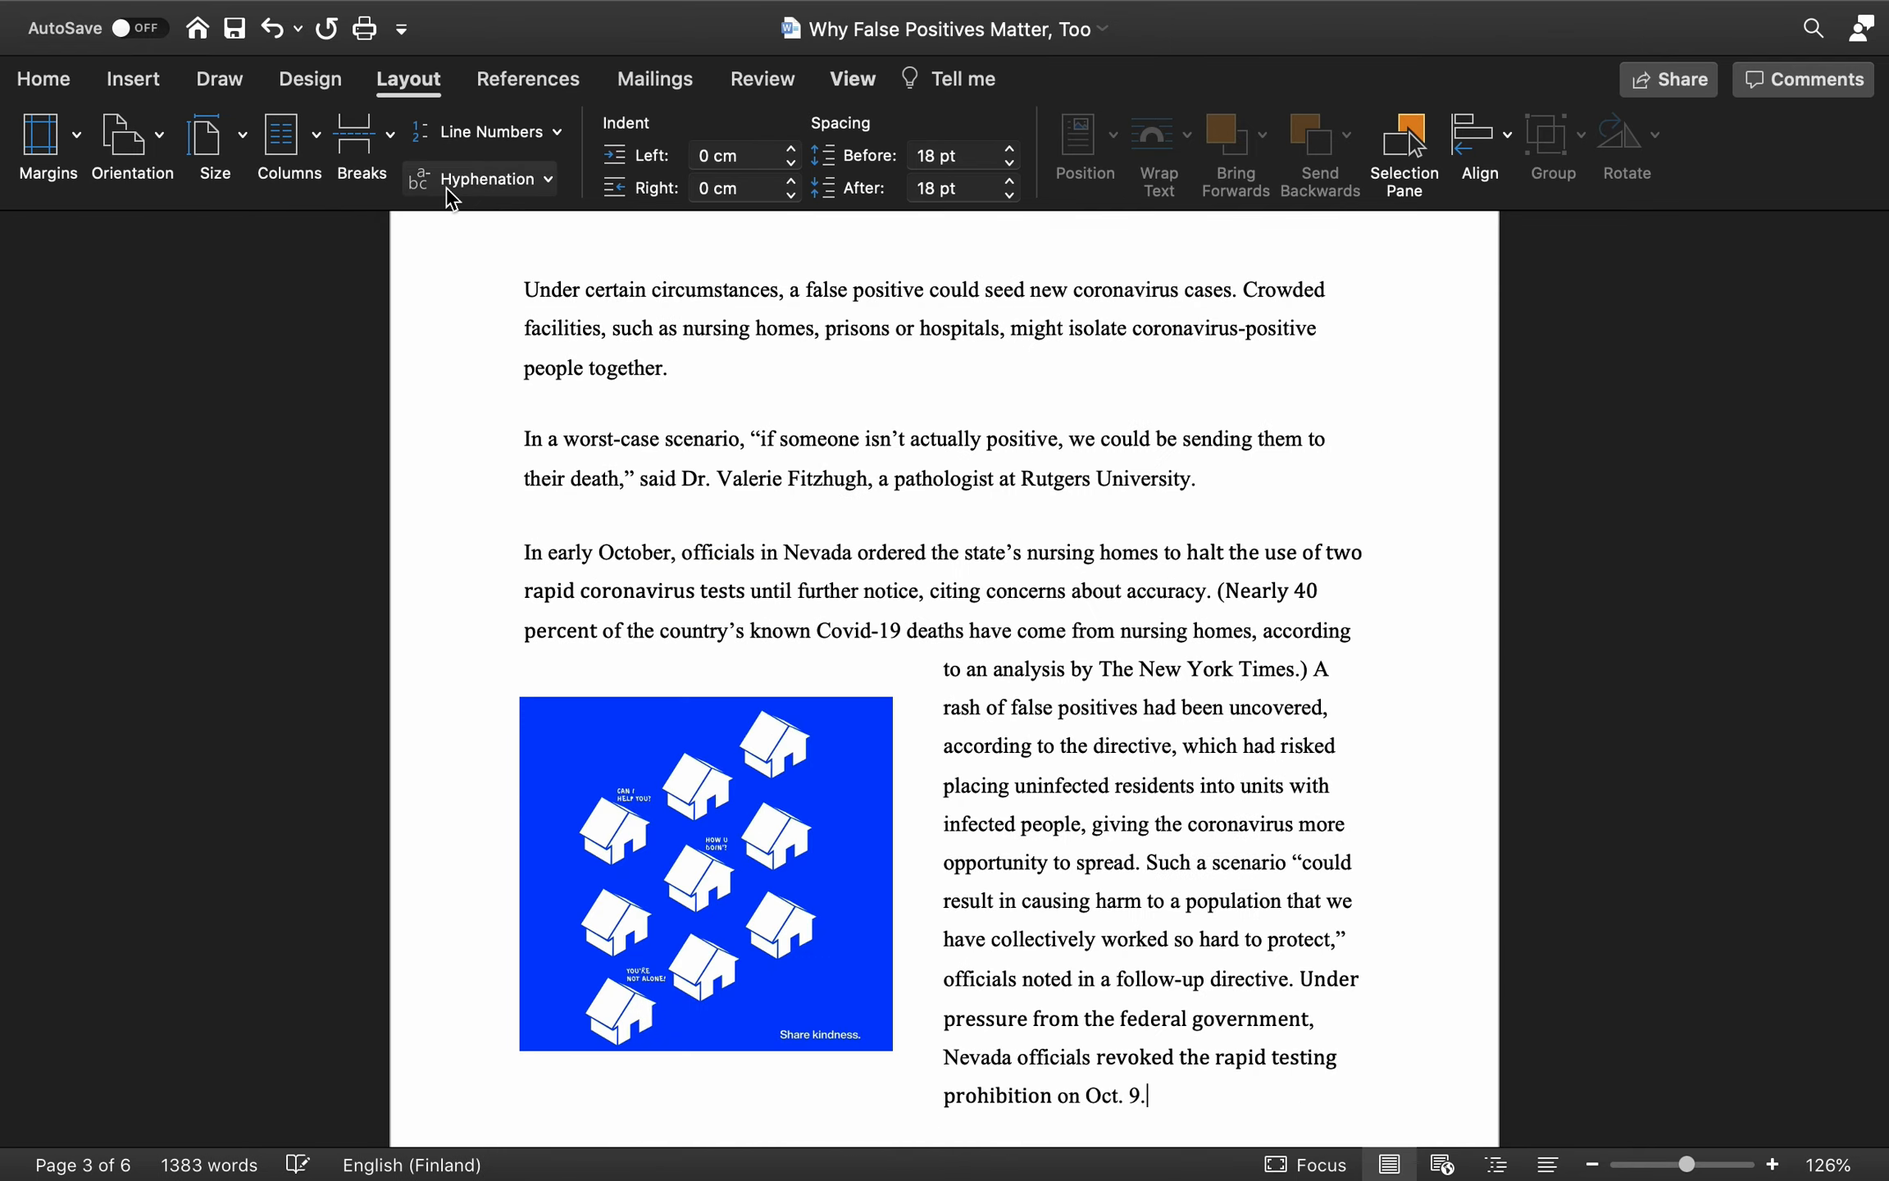
click(369, 164)
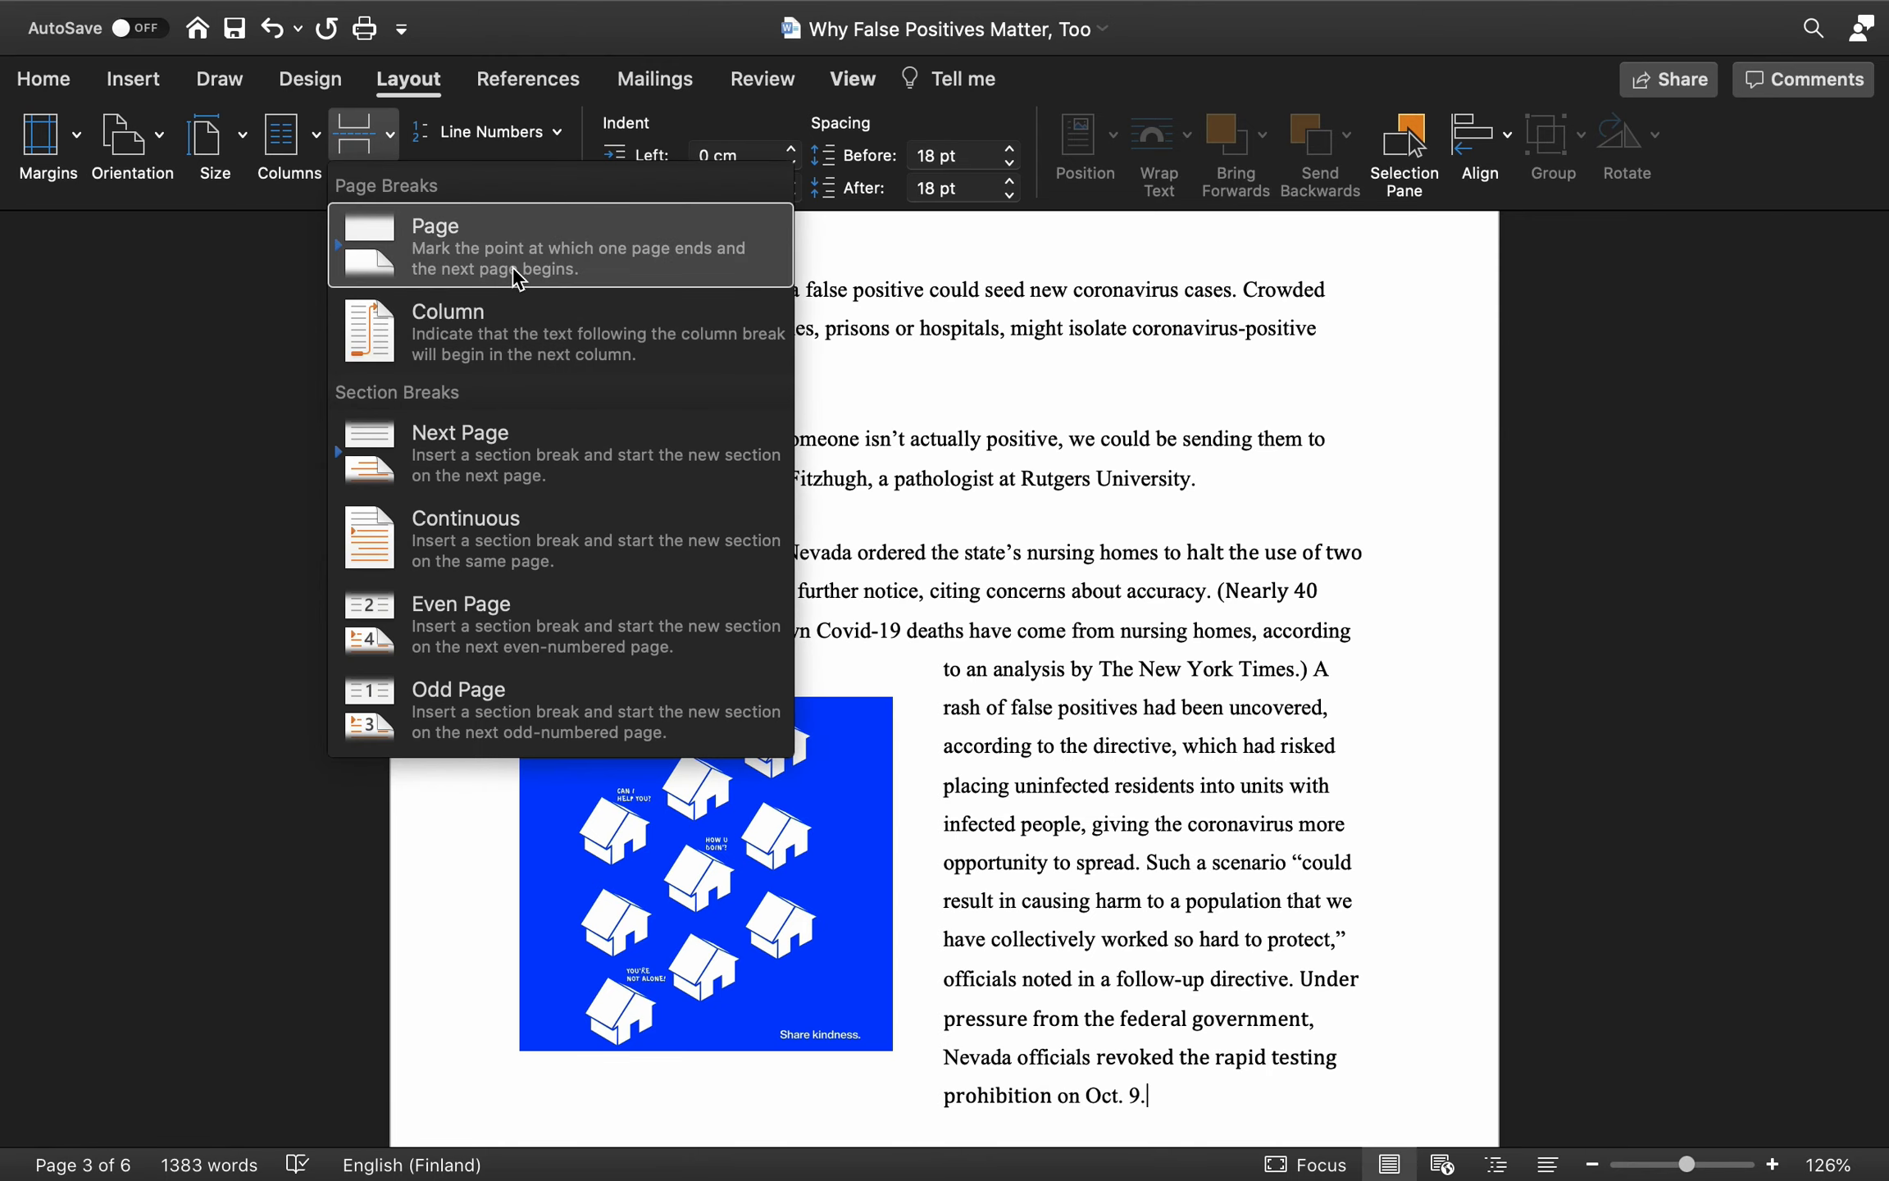
click(1048, 395)
- Lay out the document text in two columns
click(287, 131)
click(336, 260)
scroll(939, 574, up, 3)
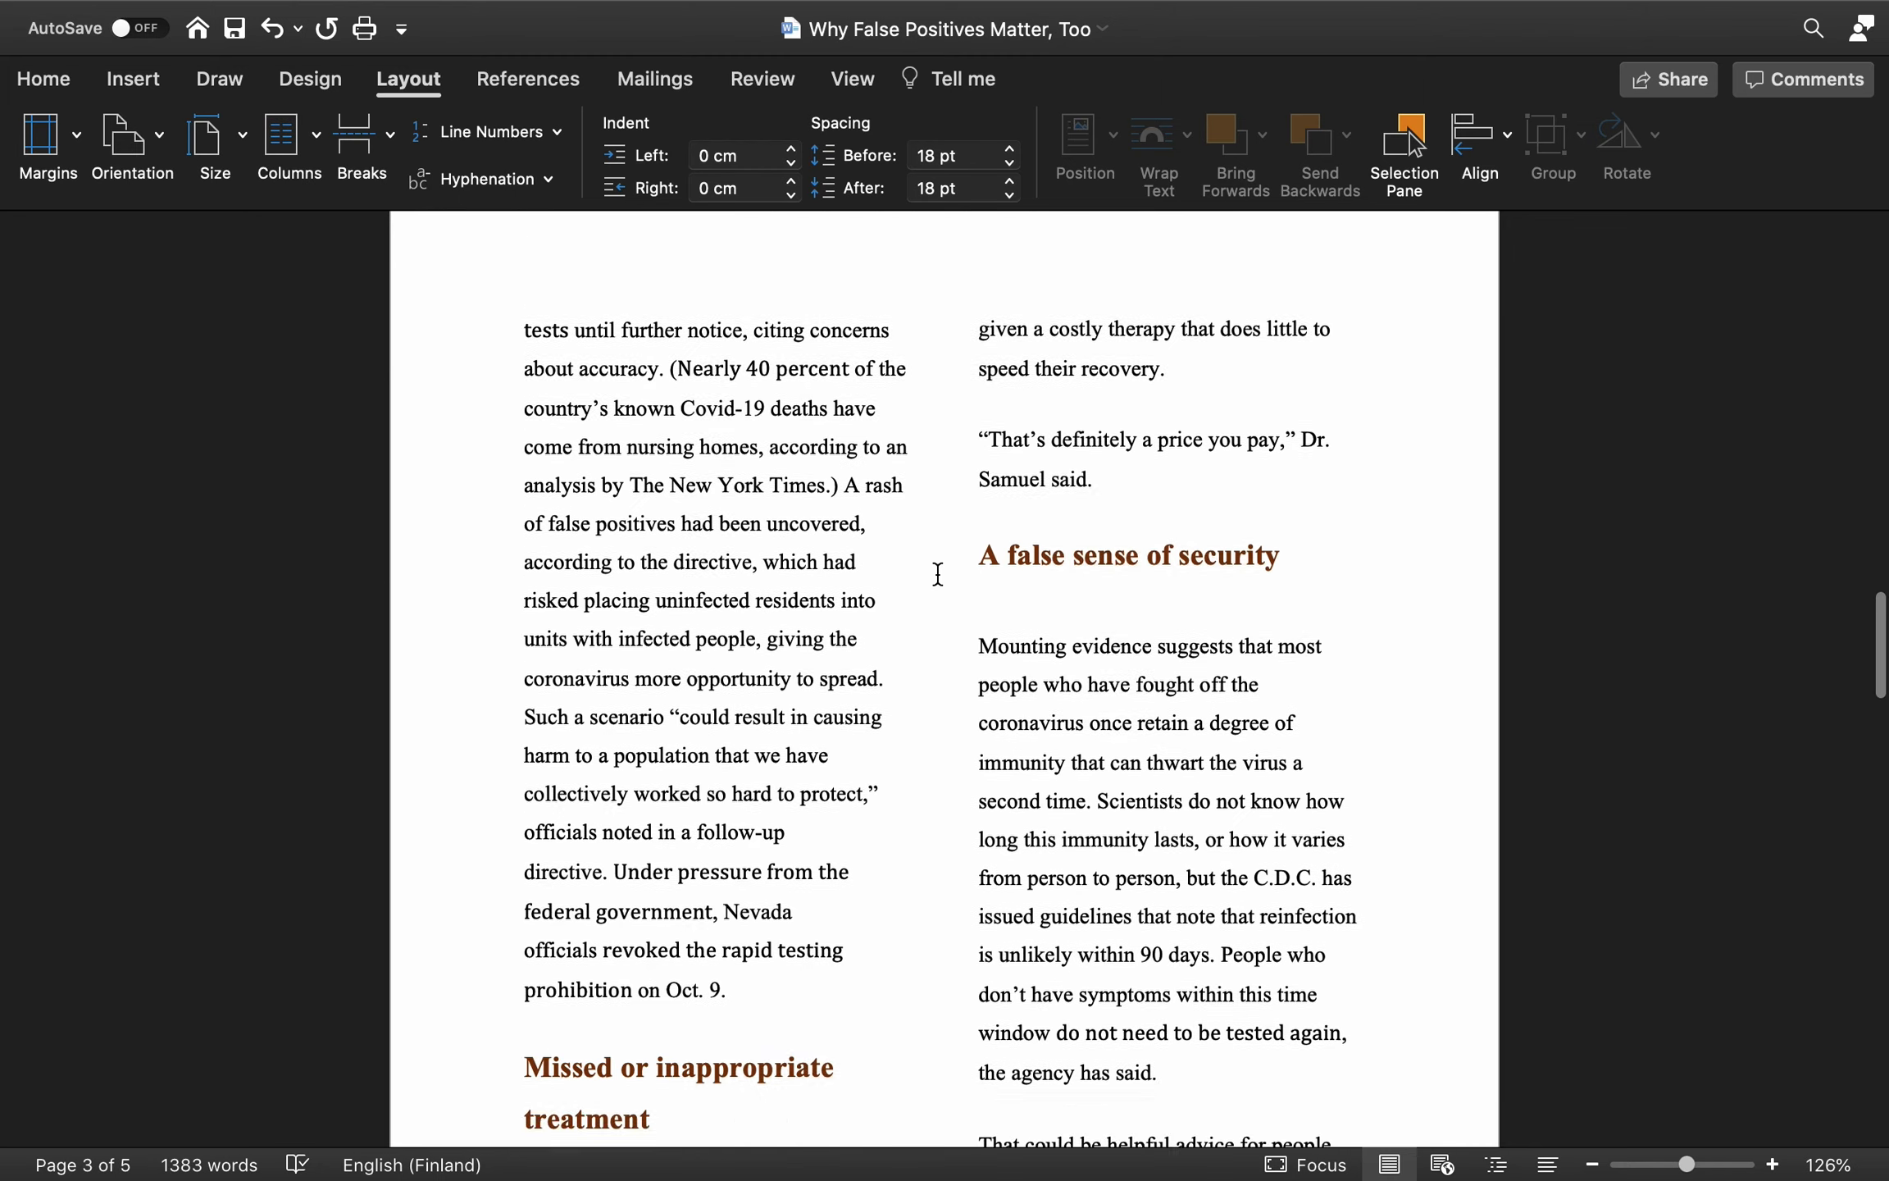
- Insert a column break before the "Missed or inappropriate treatment" heading so that it starts in the next column
click(361, 135)
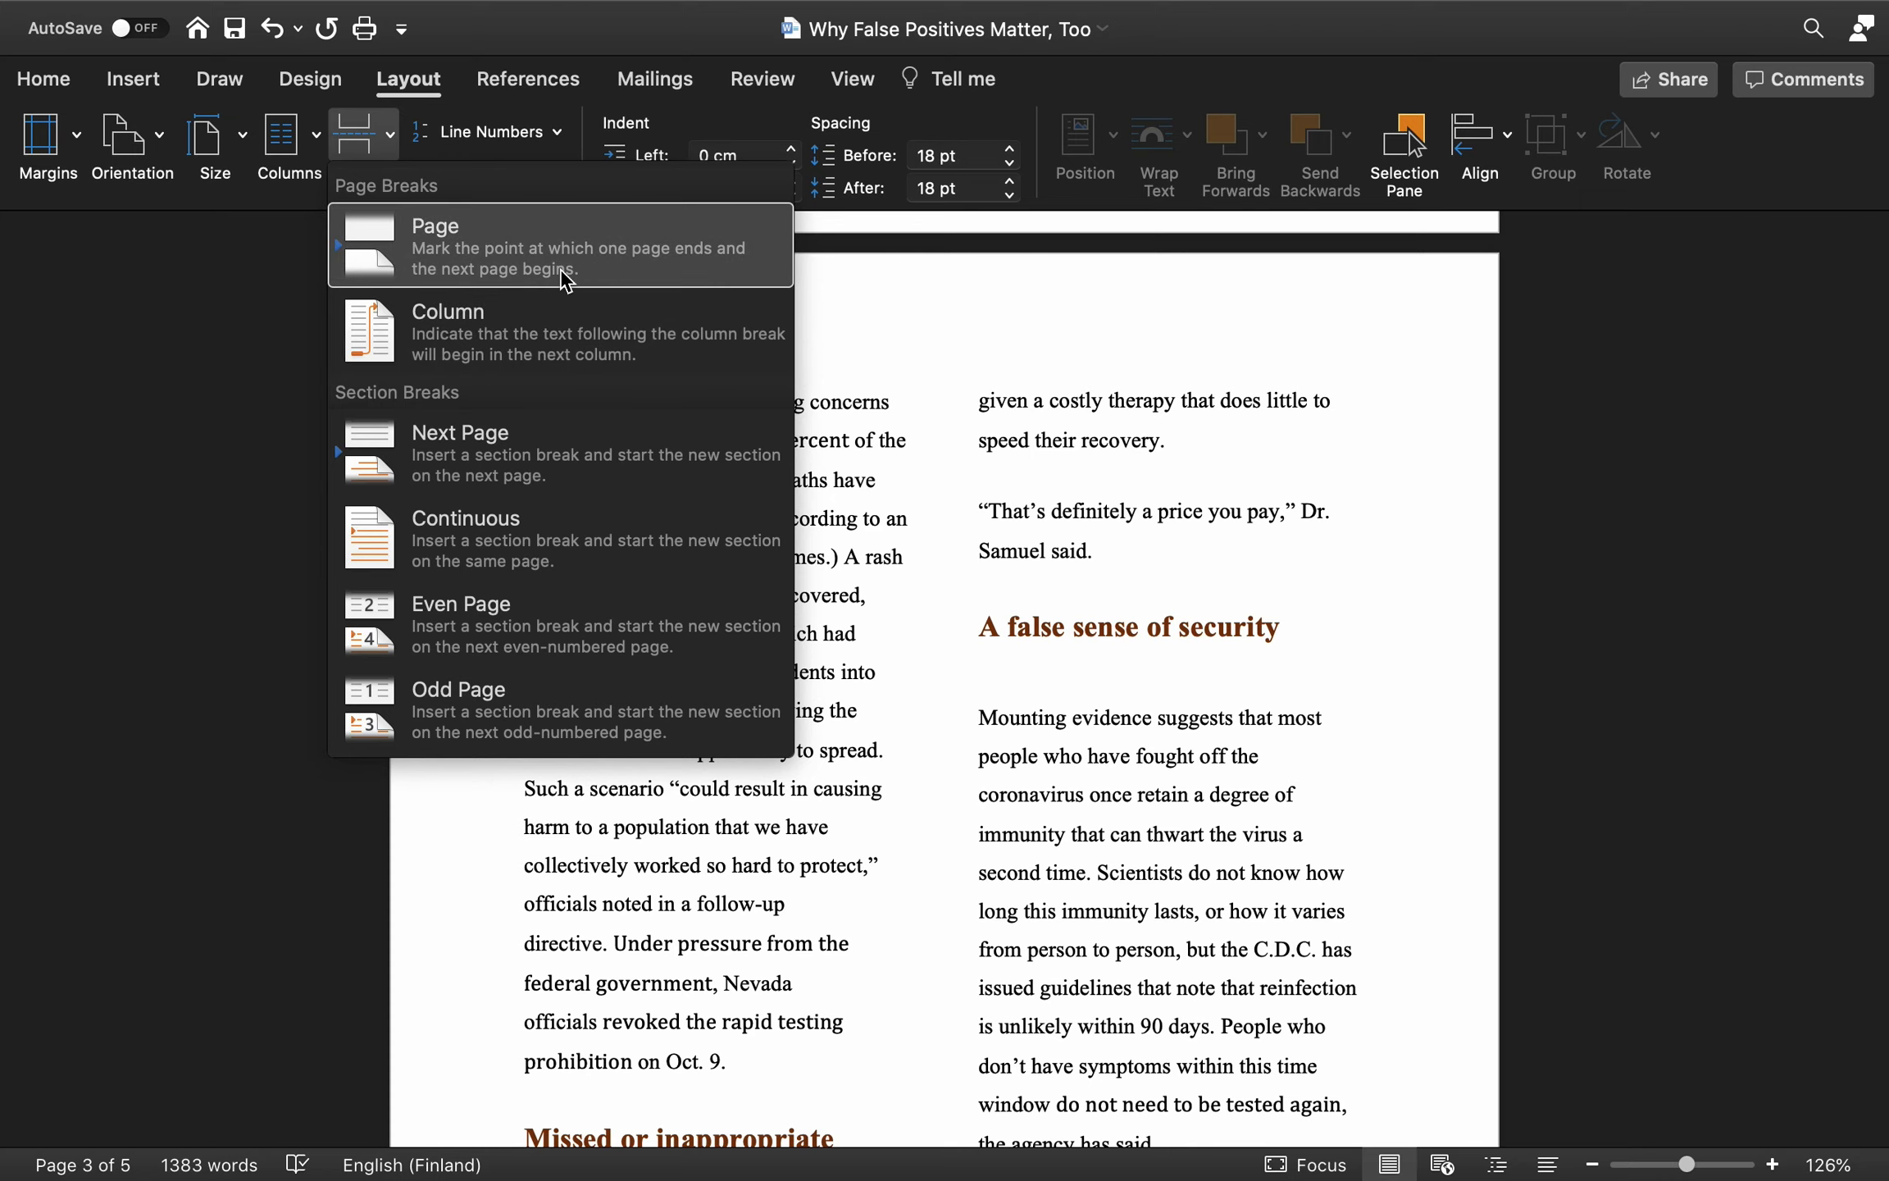
click(840, 621)
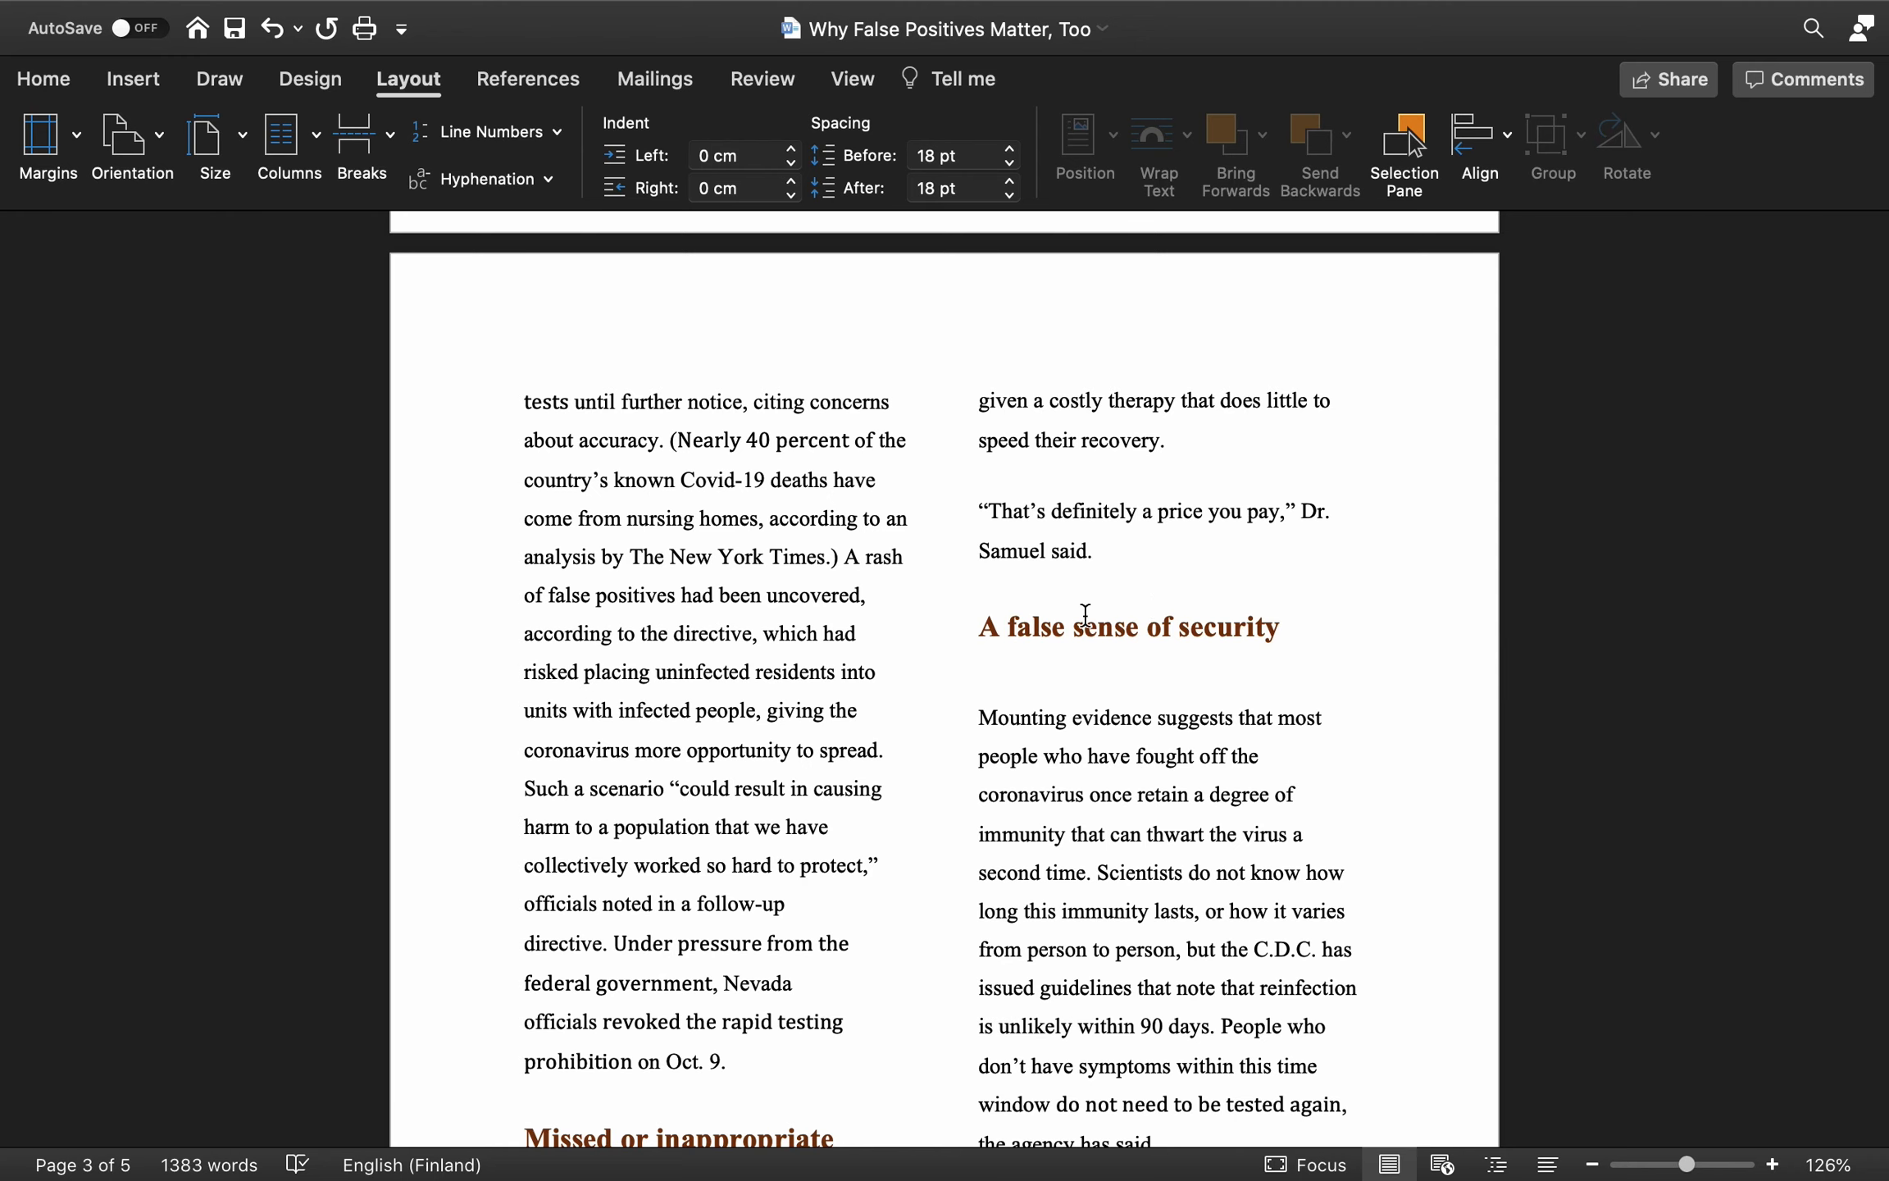
scroll(1074, 640, down, 3)
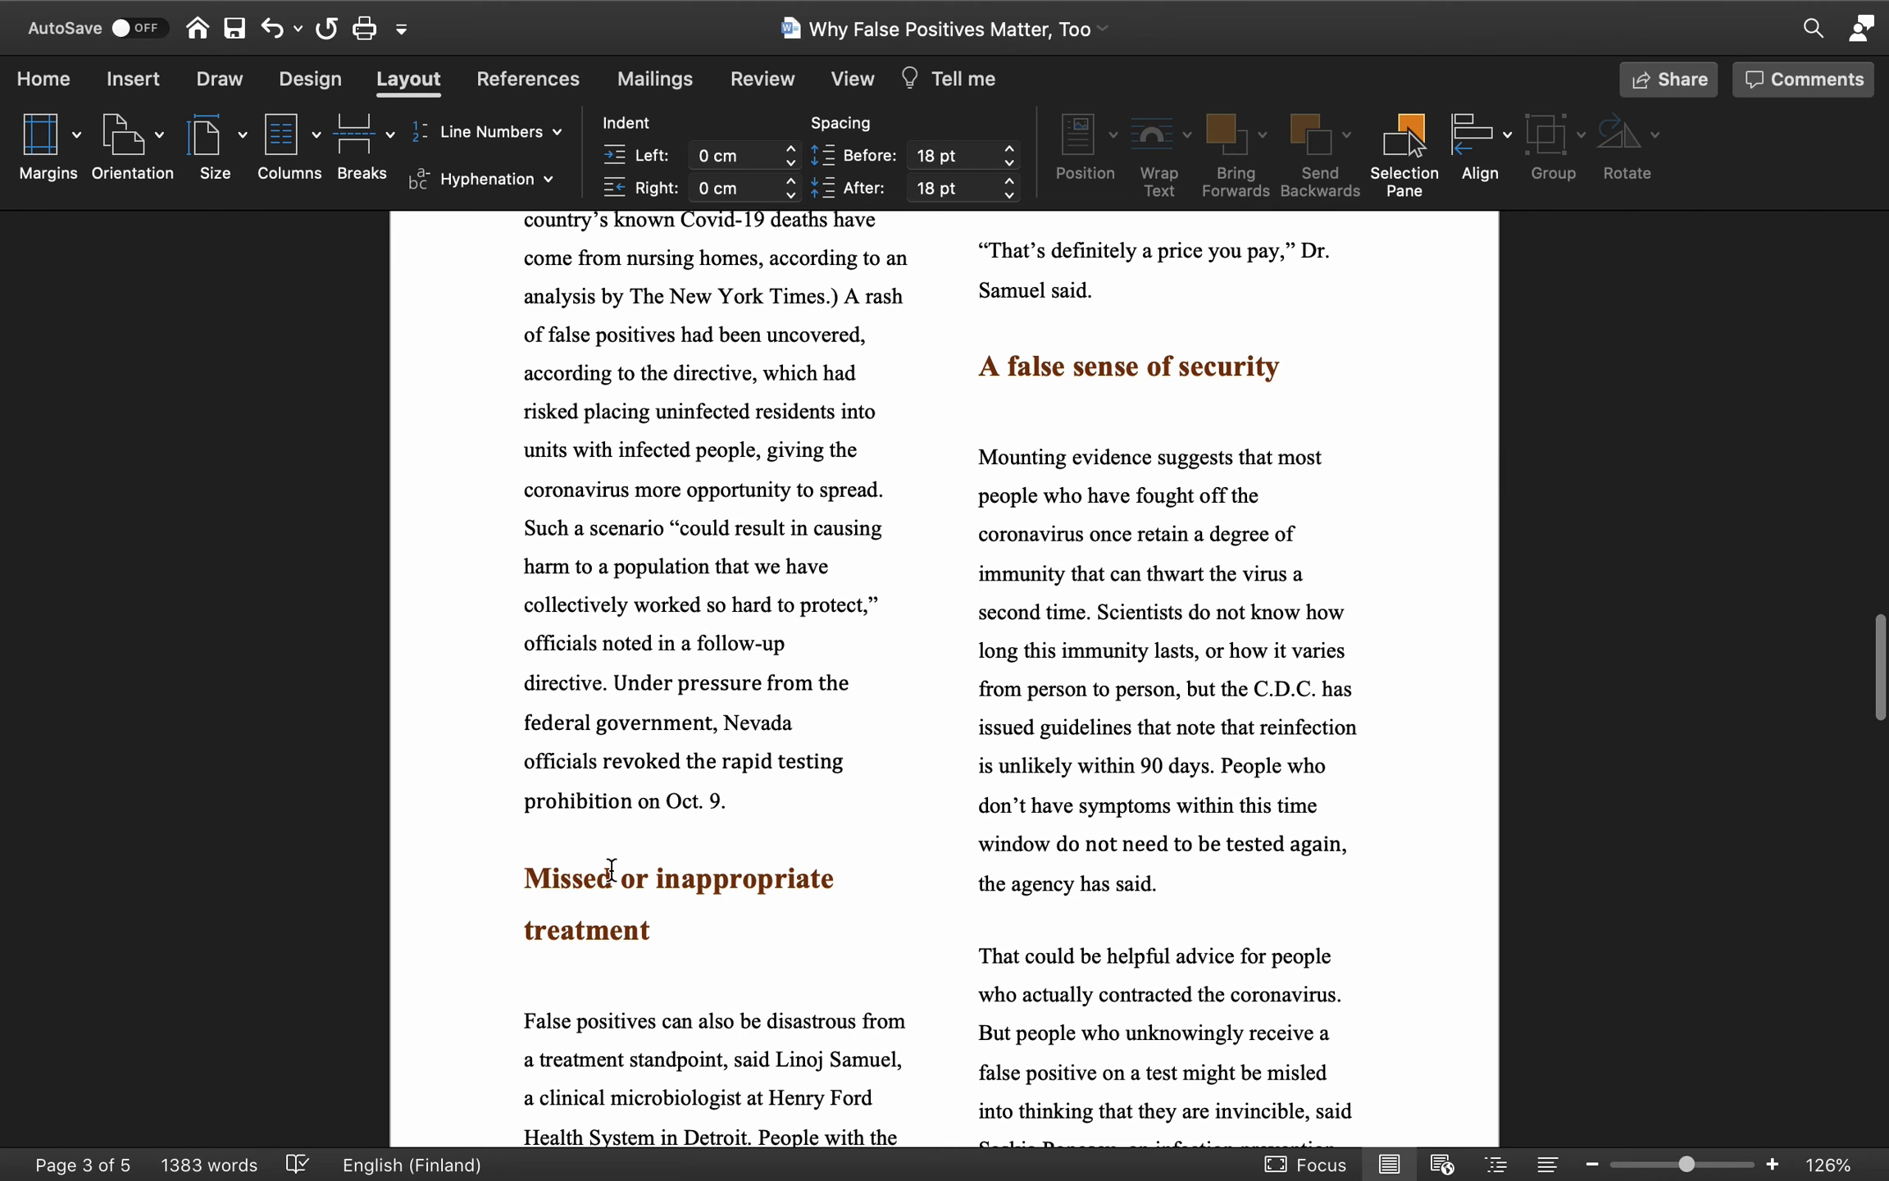
scroll(723, 916, down, 3)
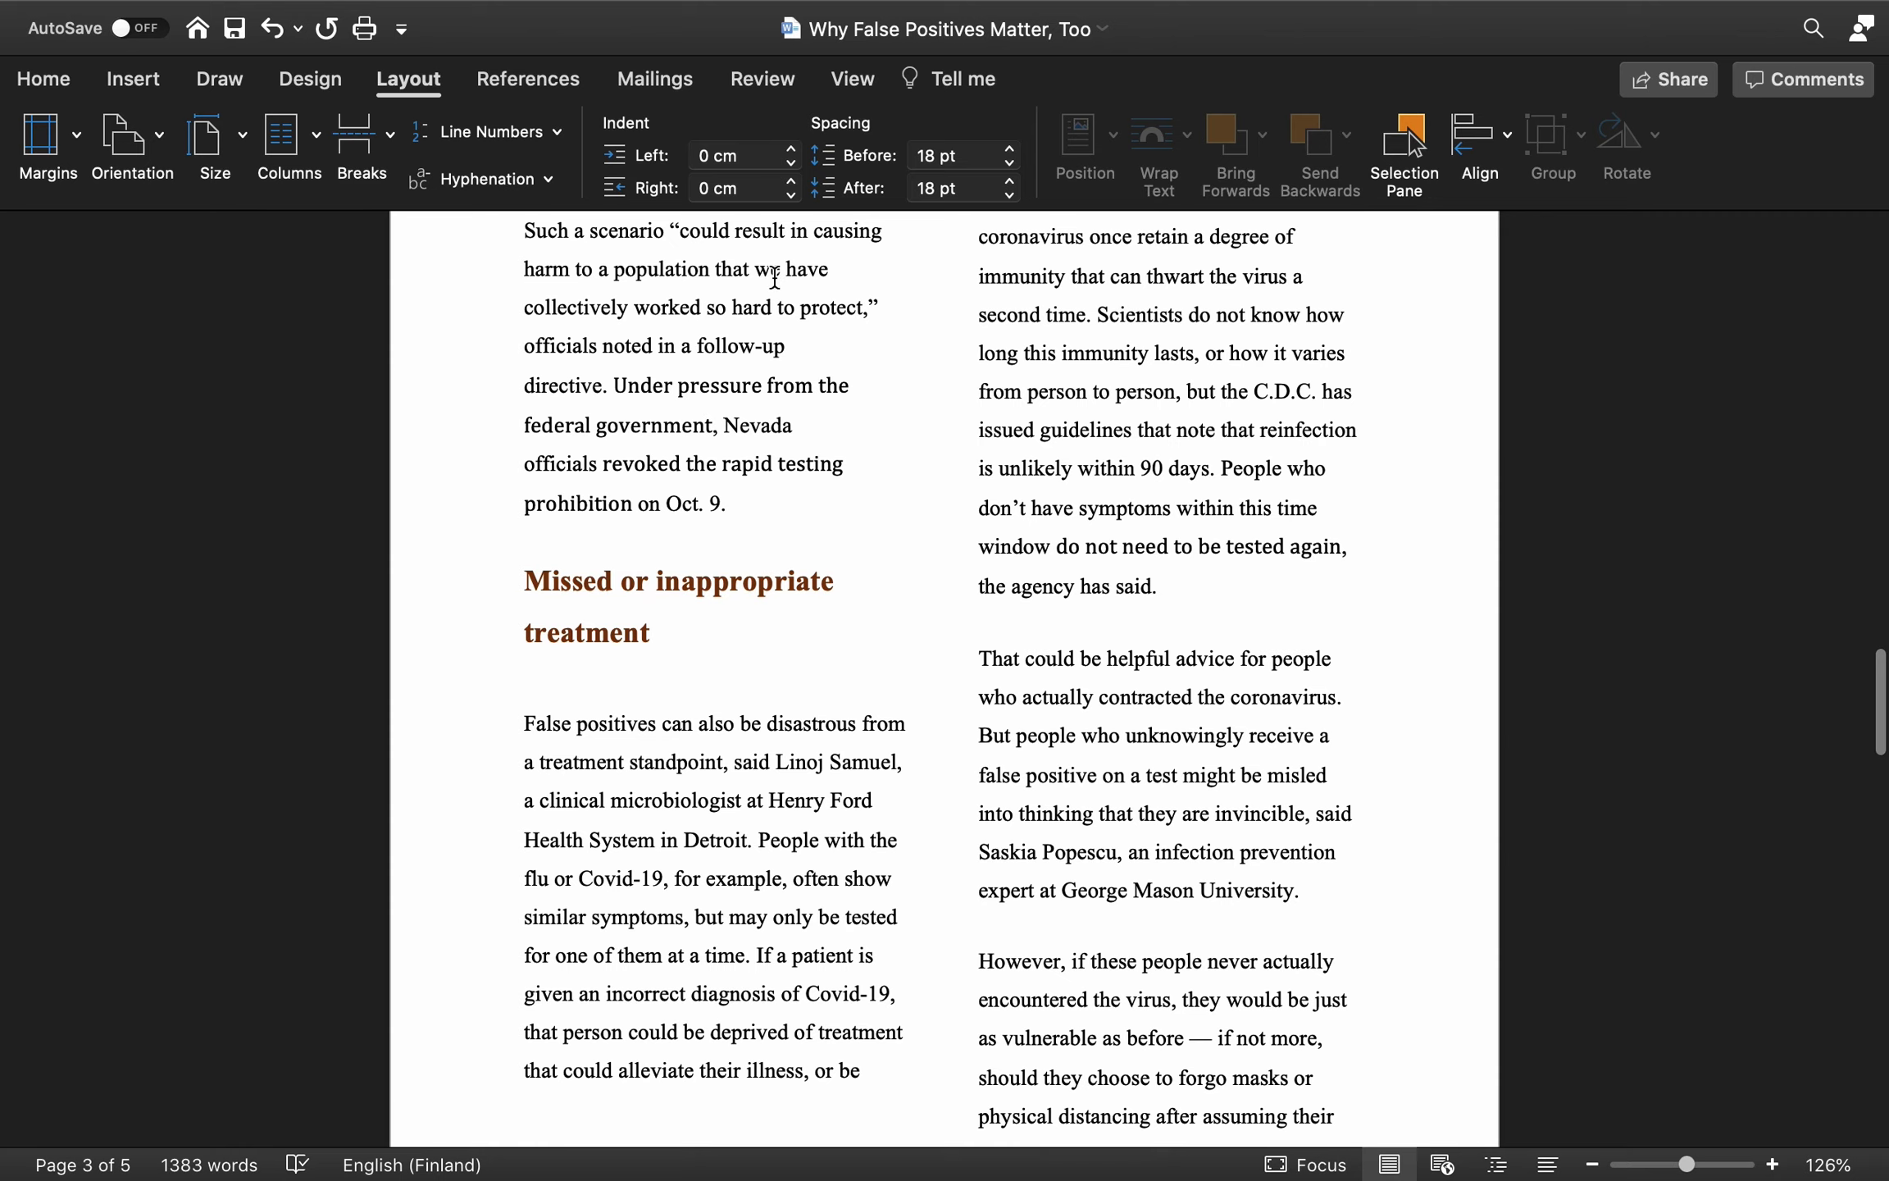
click(361, 143)
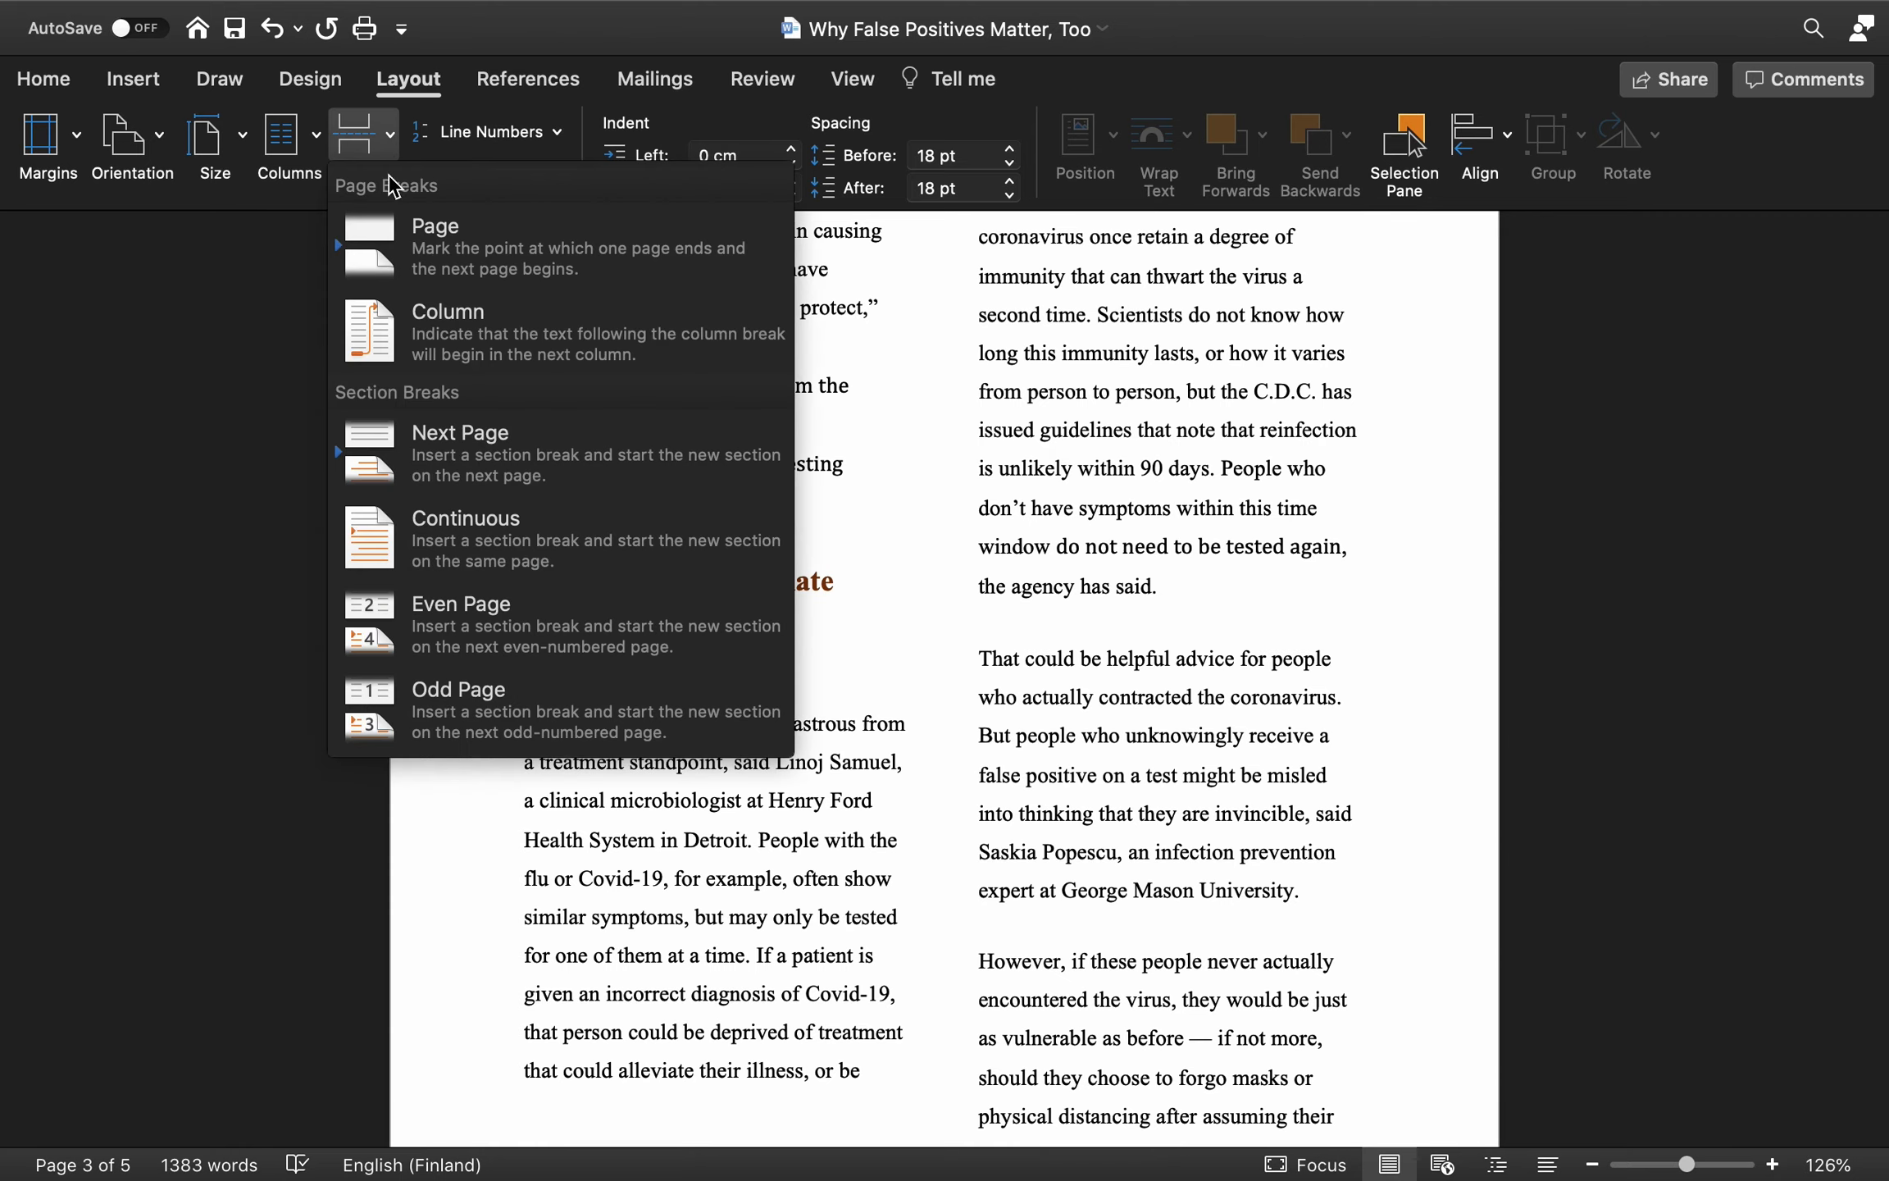
click(432, 329)
scroll(715, 718, up, 4)
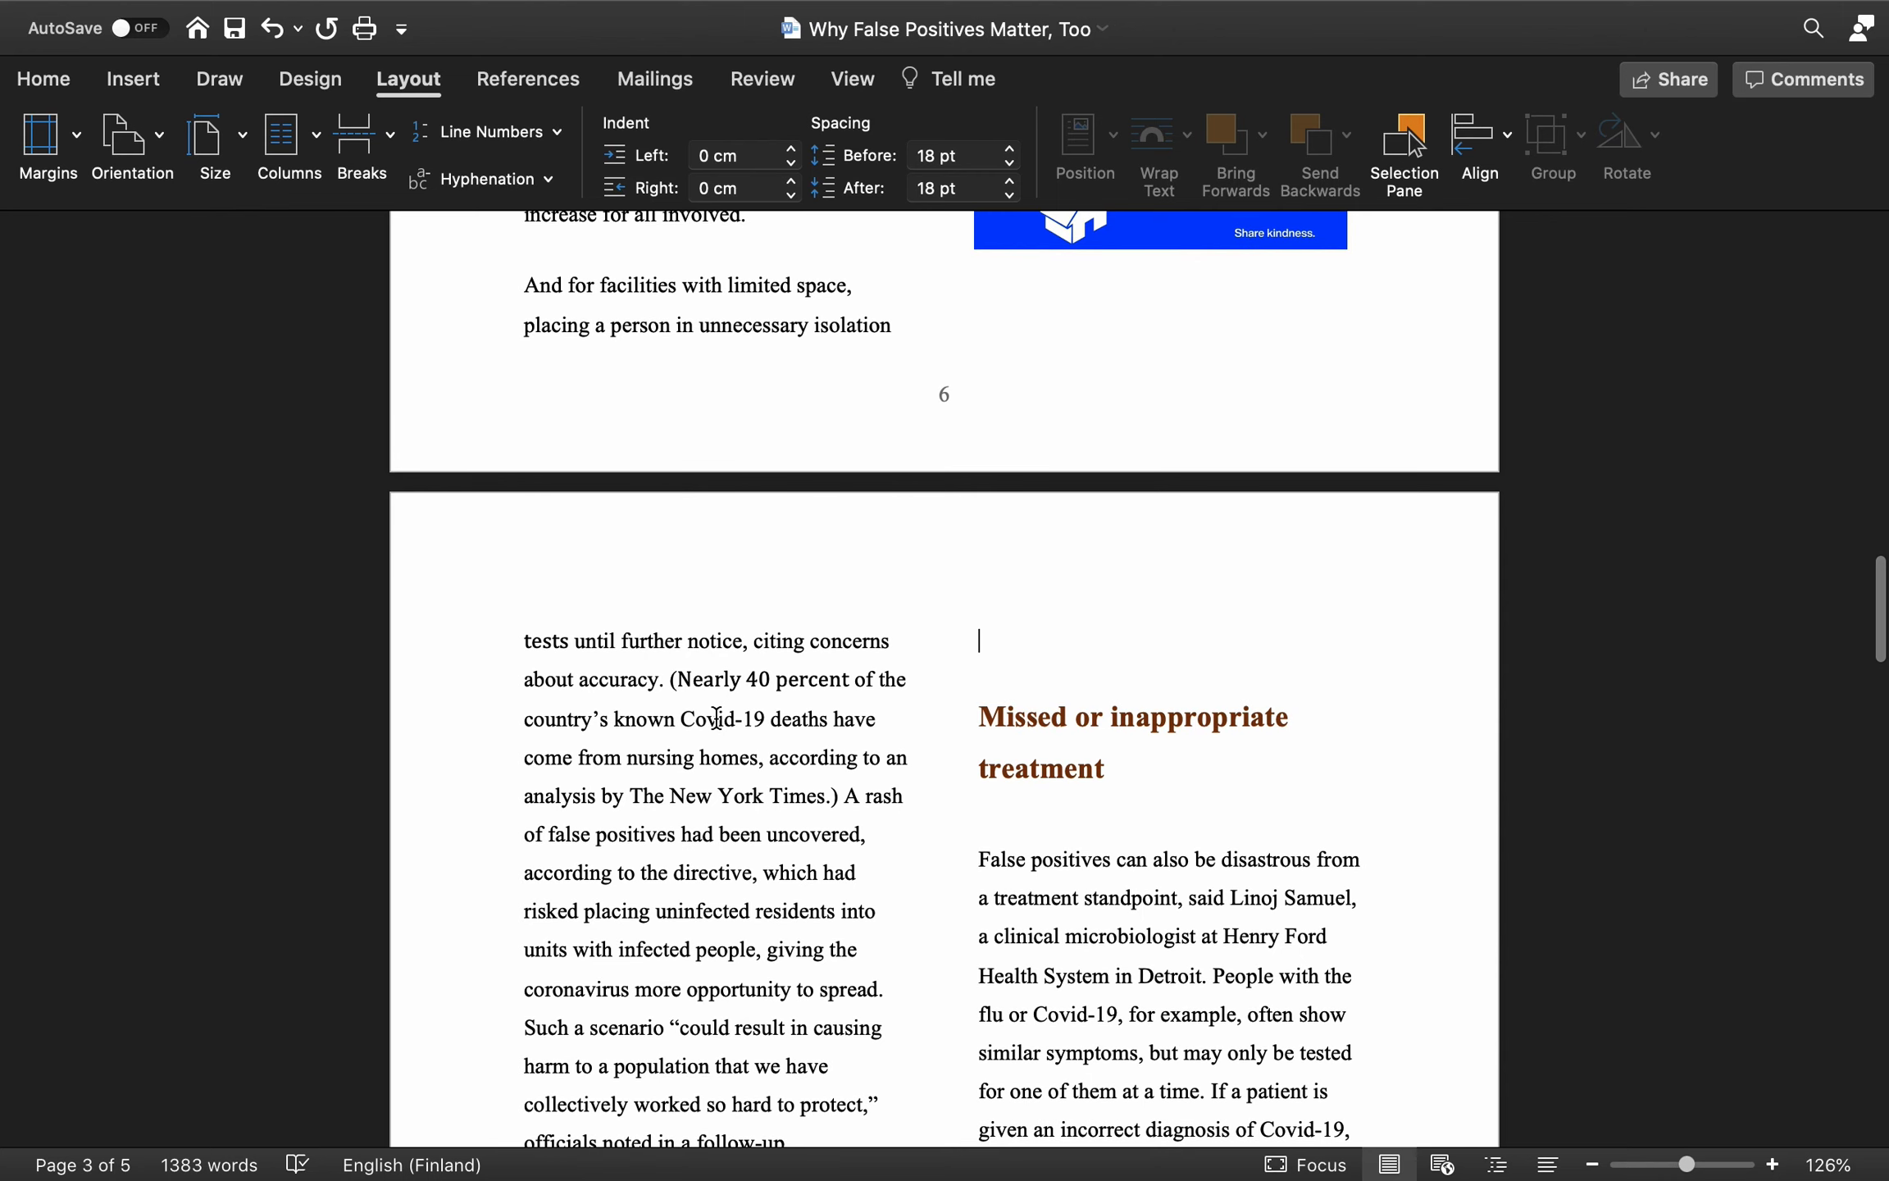
key(Down)
key(BackSpace)
- Try the article without hyphenation and set its hyphenation back to Automatic
scroll(715, 718, up, 10)
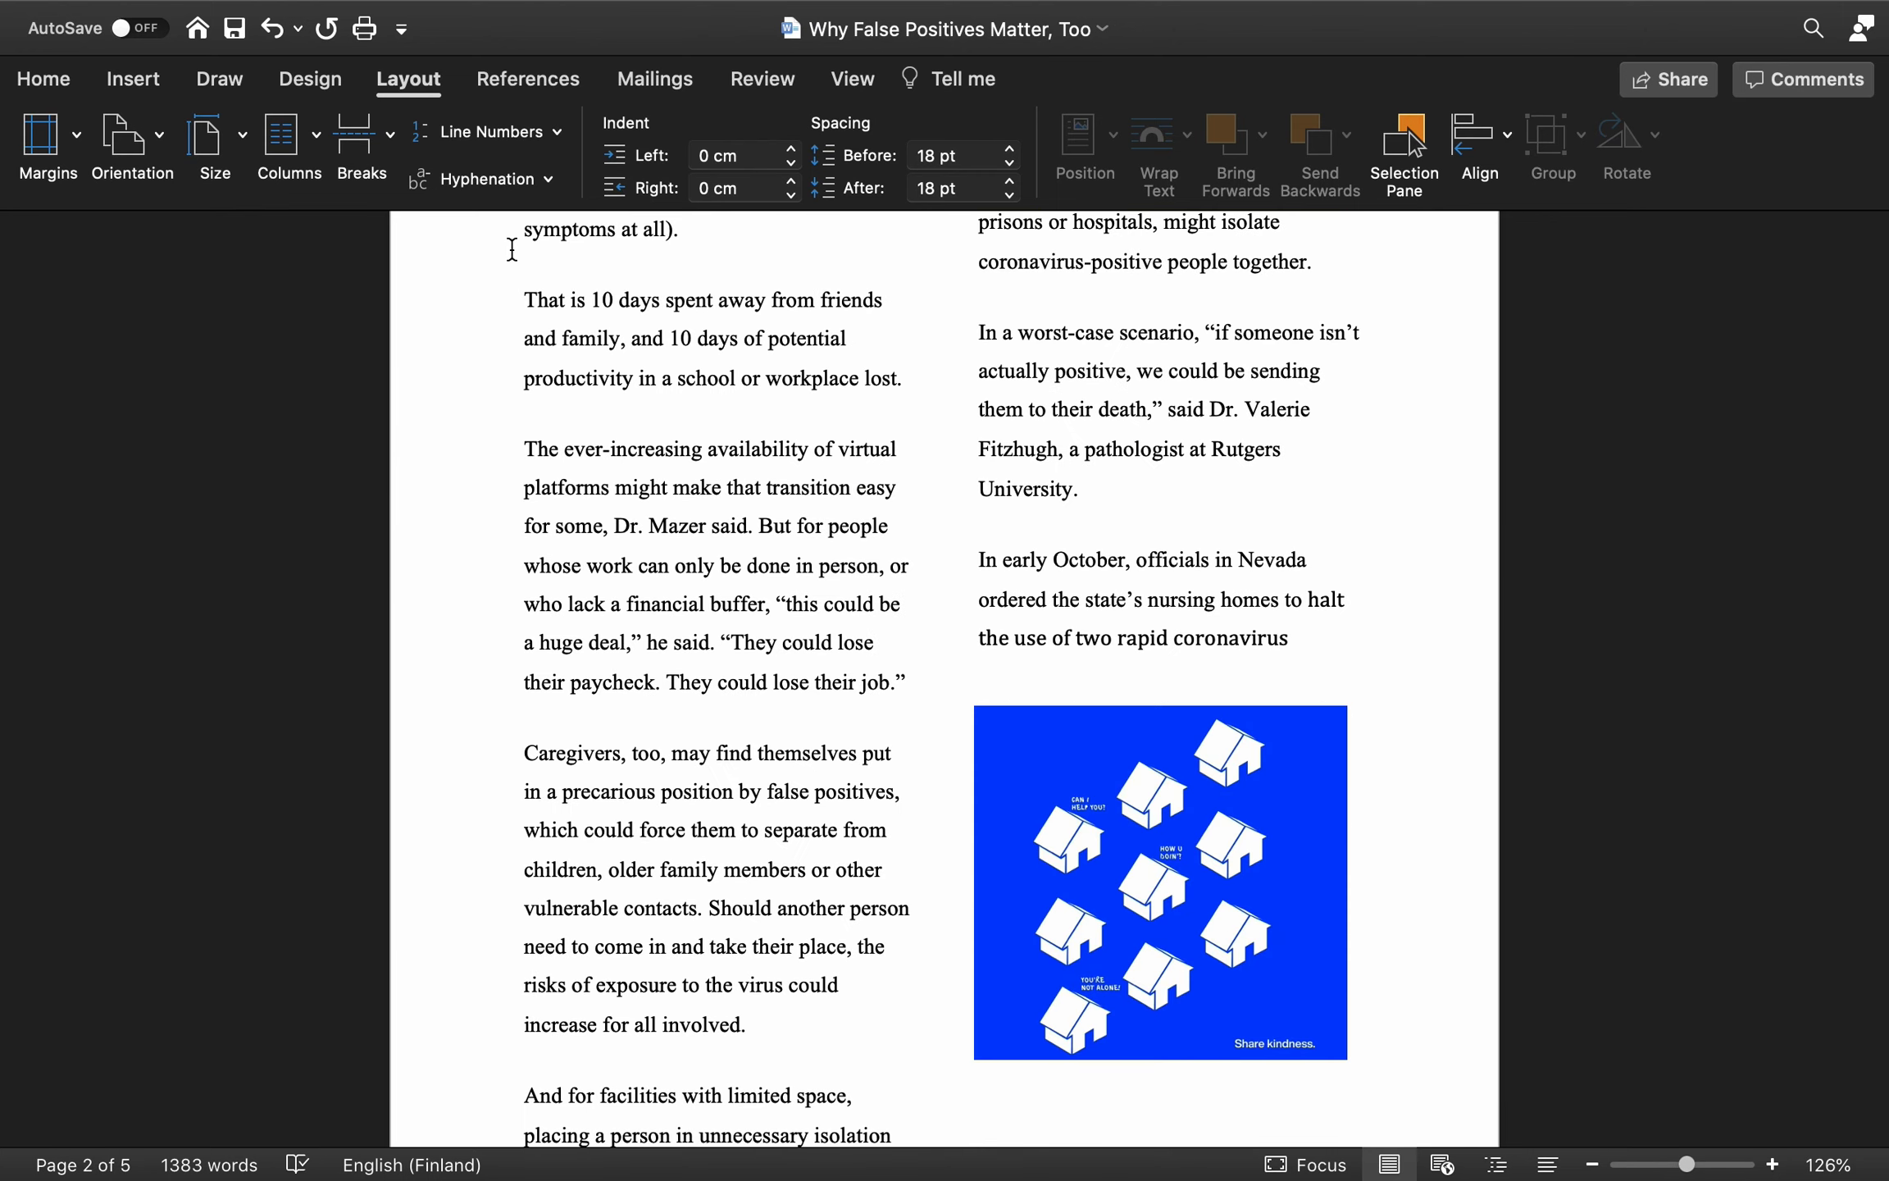
click(527, 177)
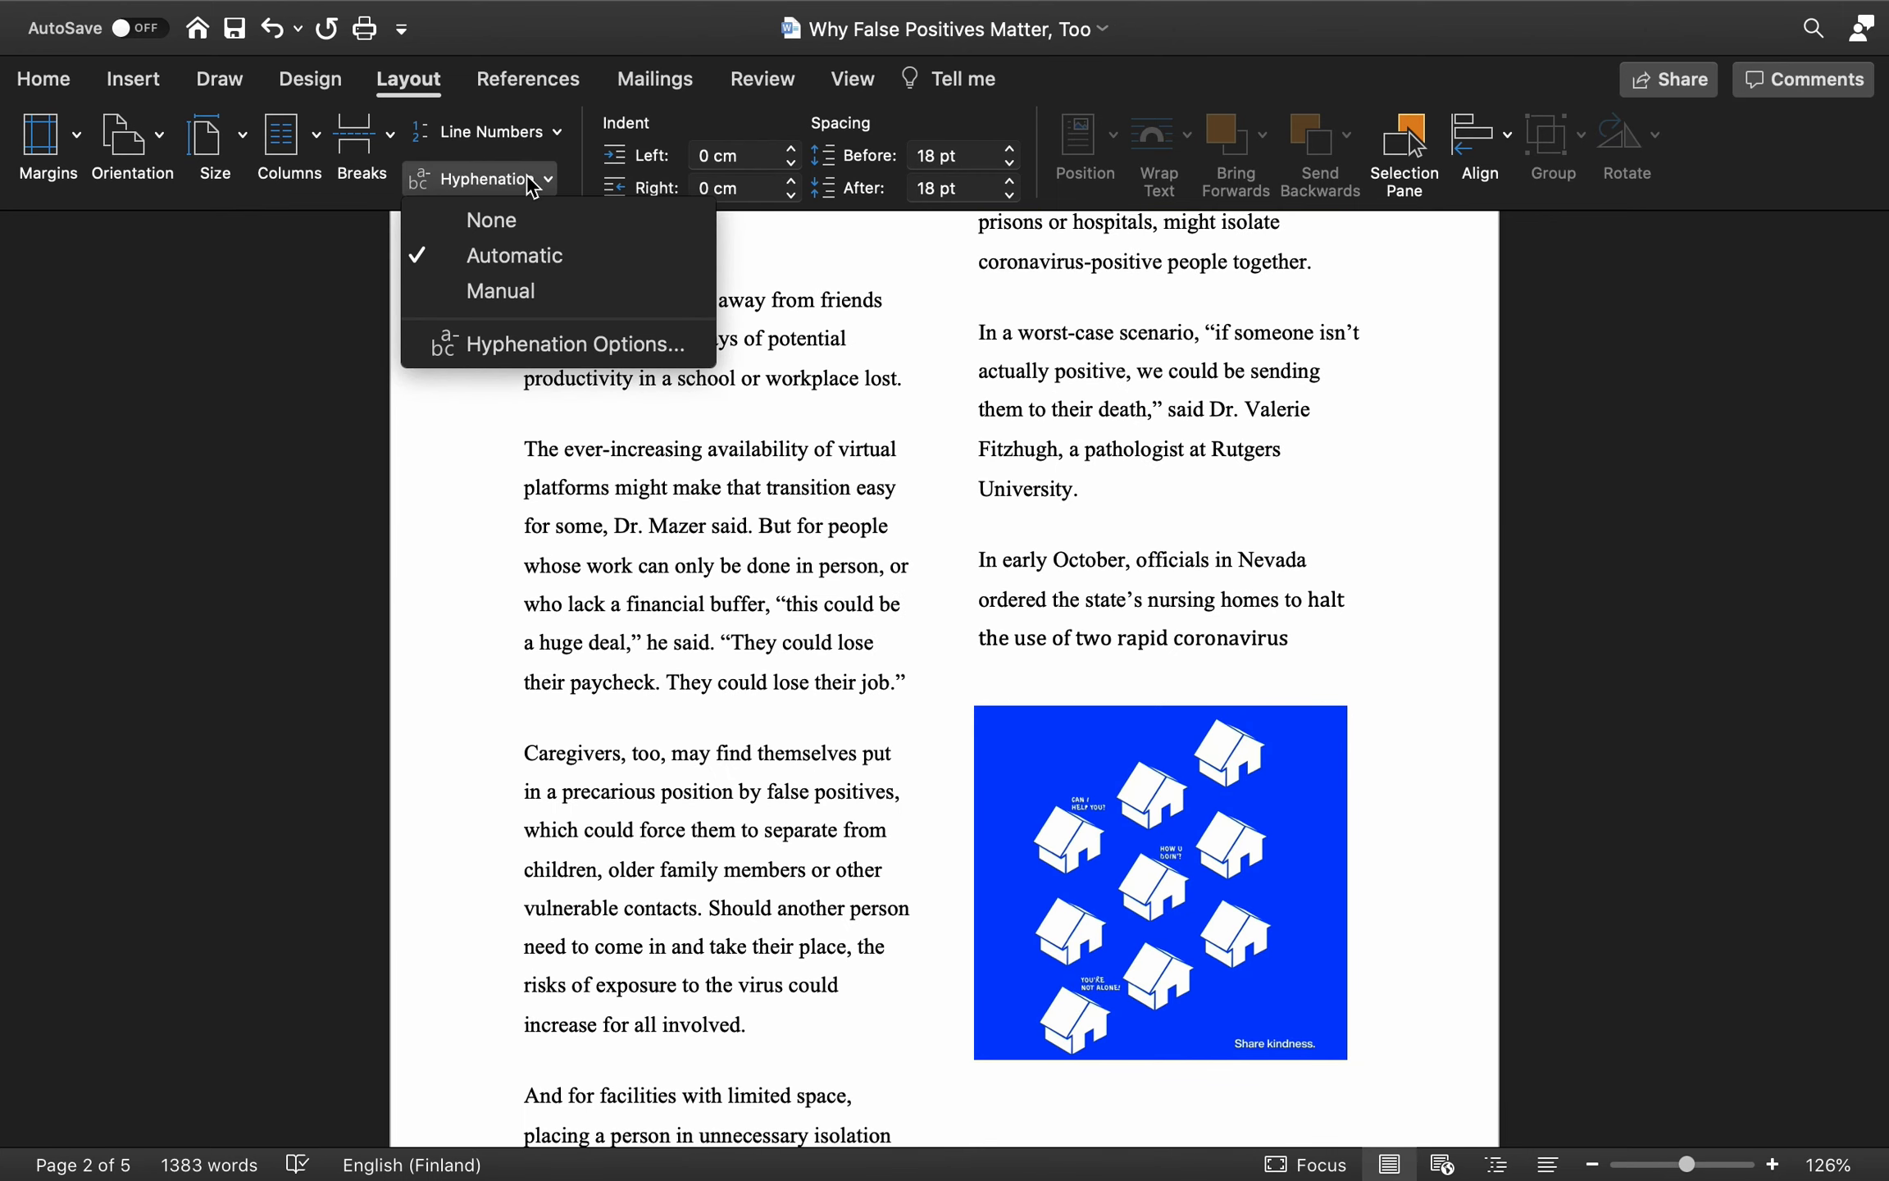
click(496, 220)
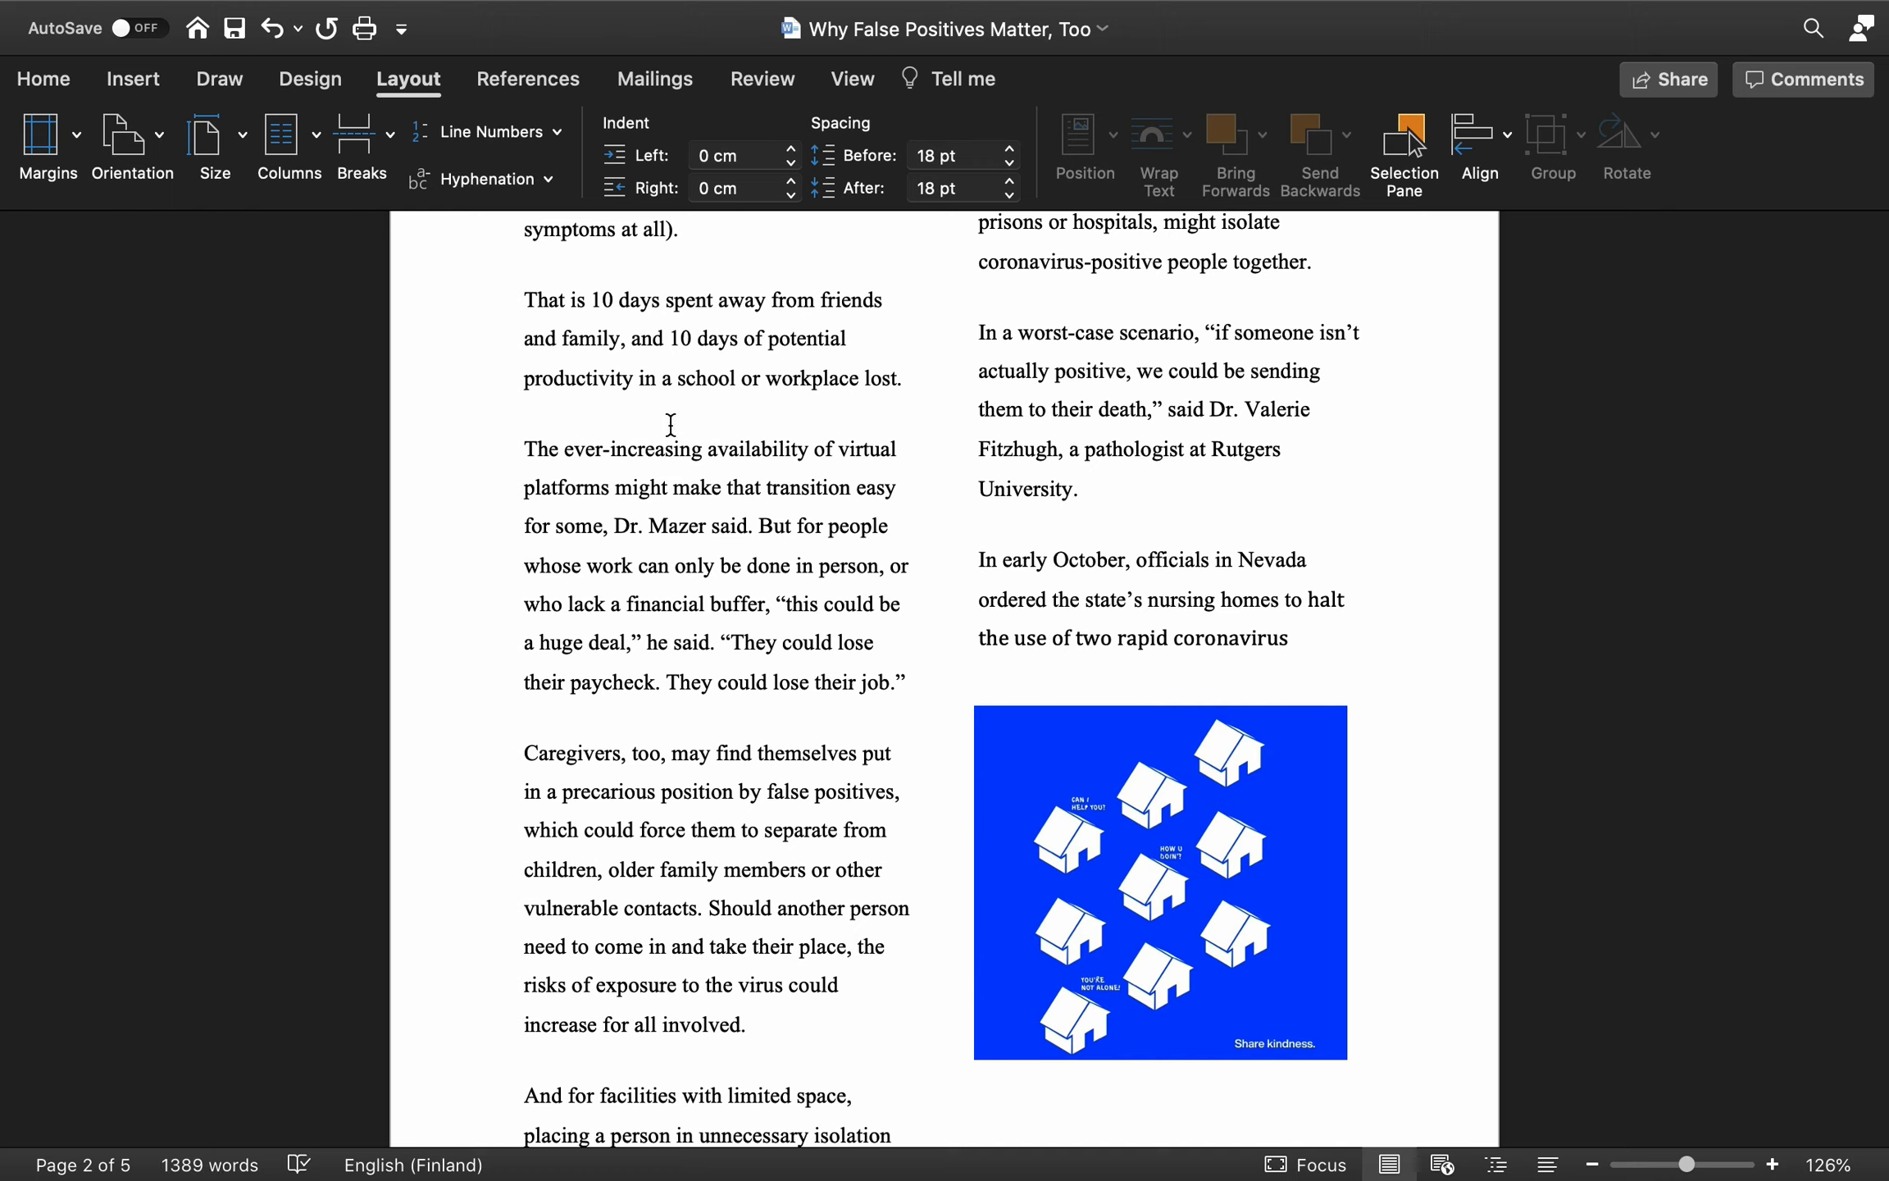
click(539, 179)
click(532, 220)
click(535, 188)
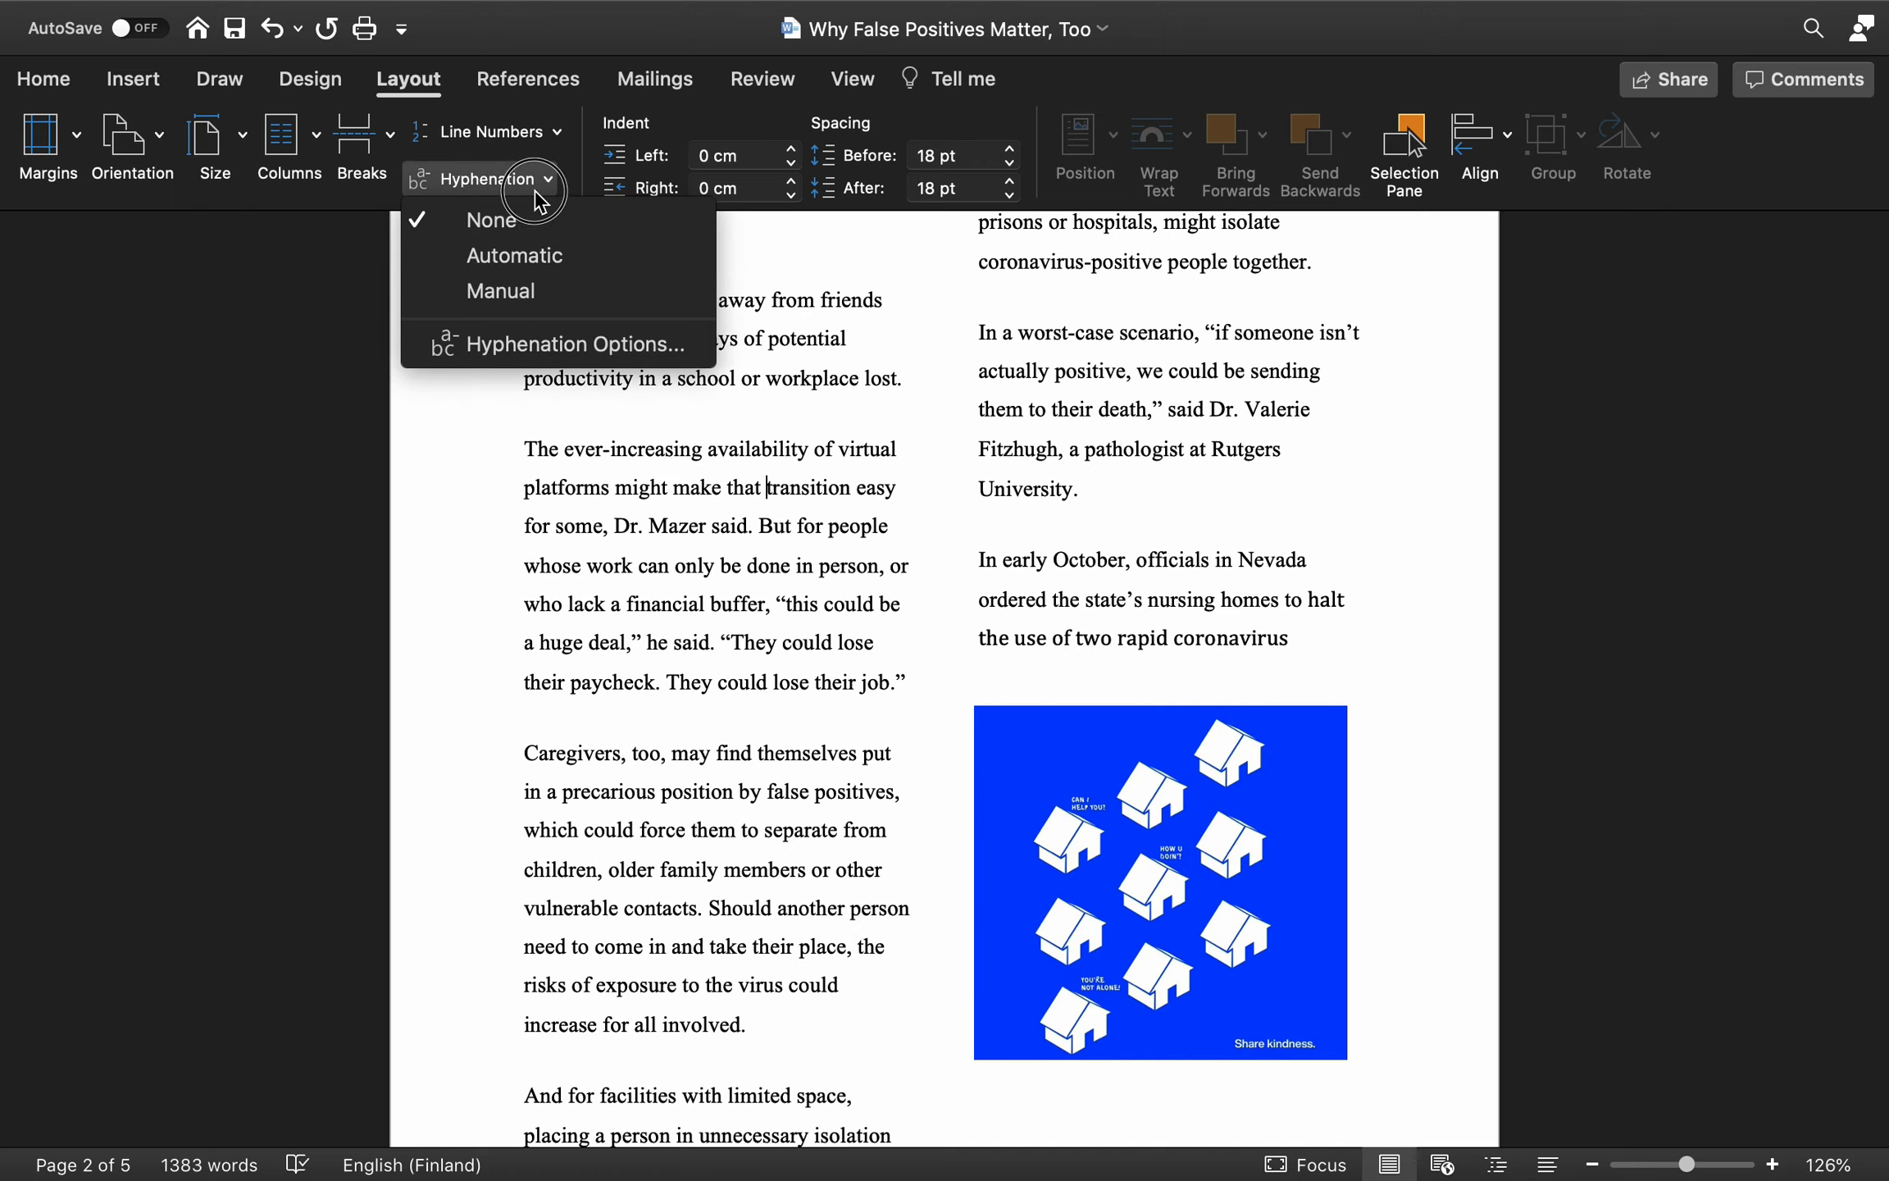
click(525, 256)
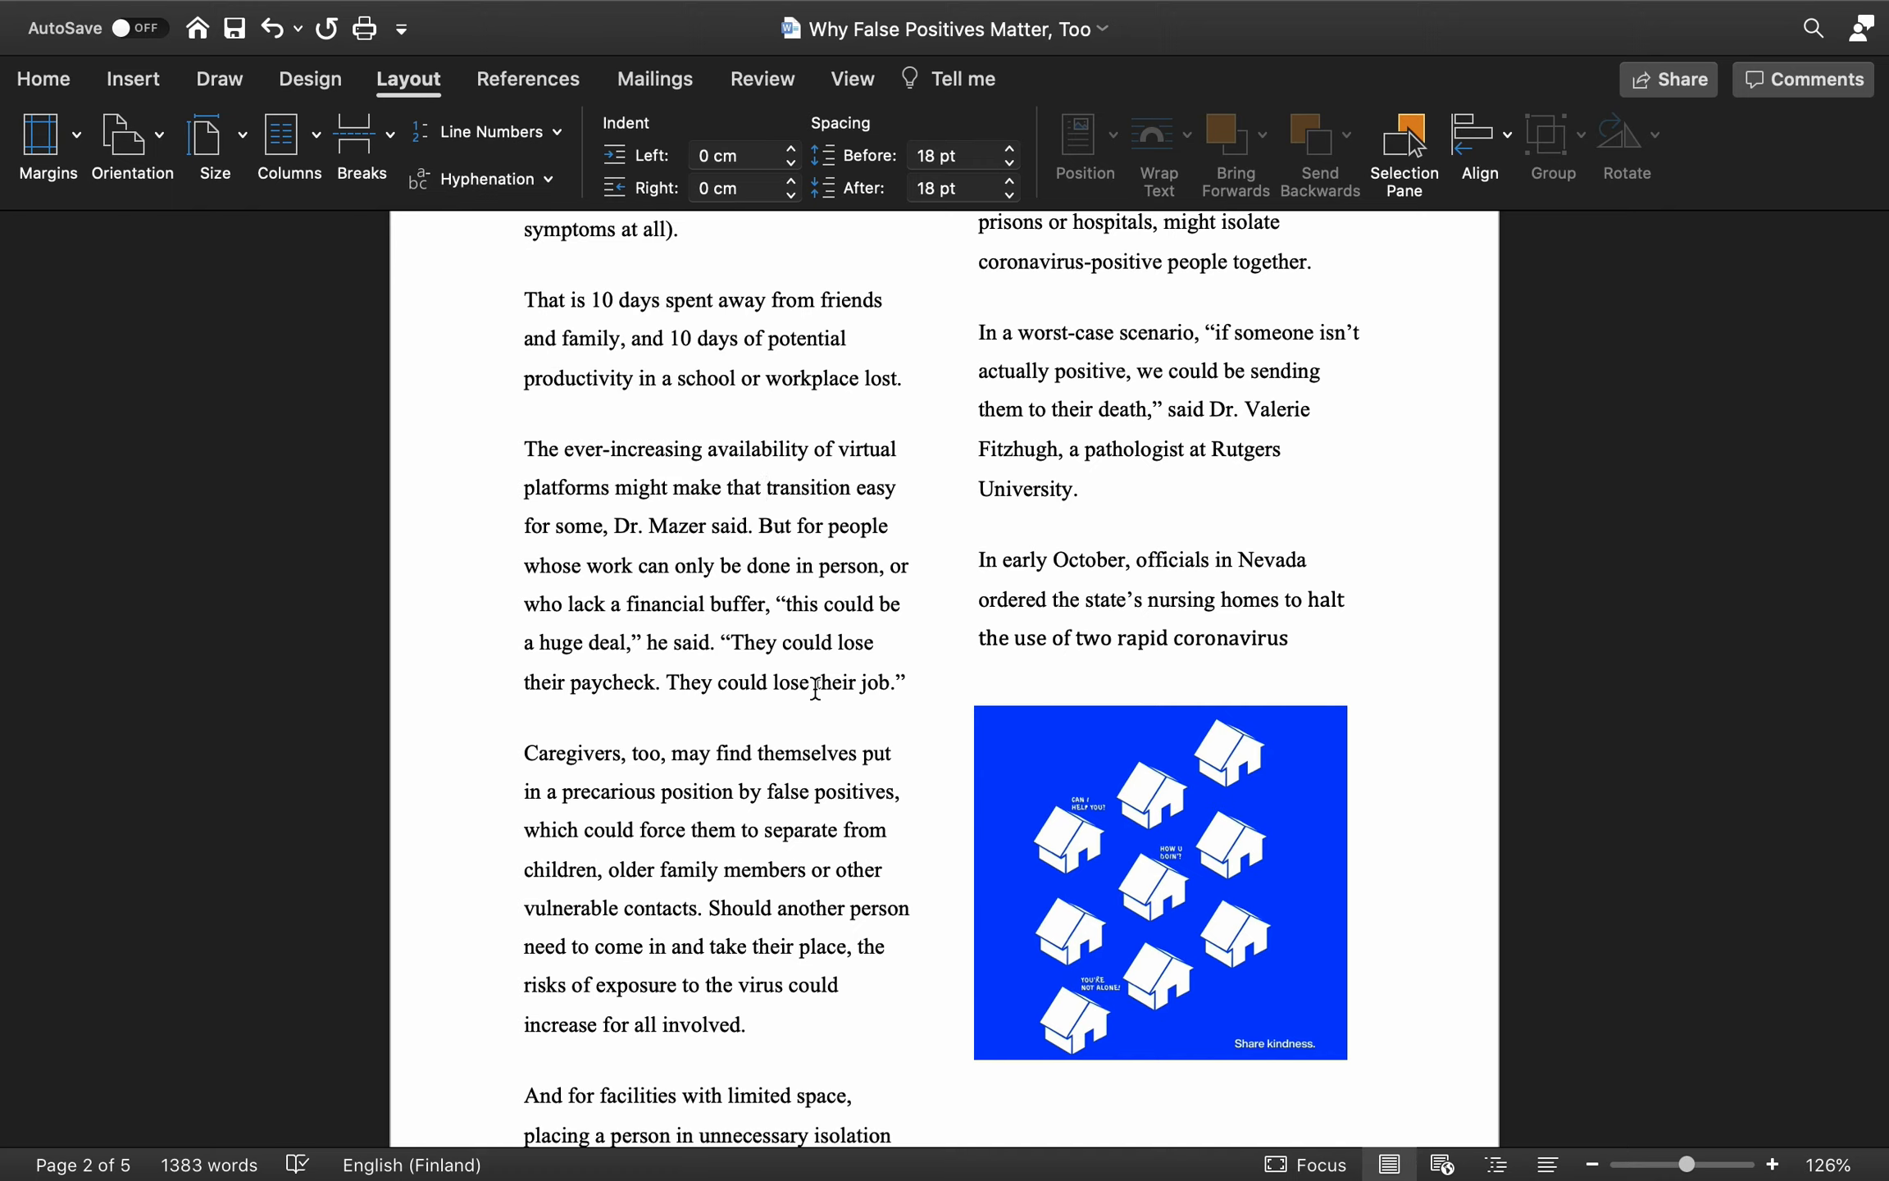
- Switch to the open Finnish document "Jos et saa töissä aikaiseksi" and set its hyphenation to Automatic
scroll(816, 688, down, 10)
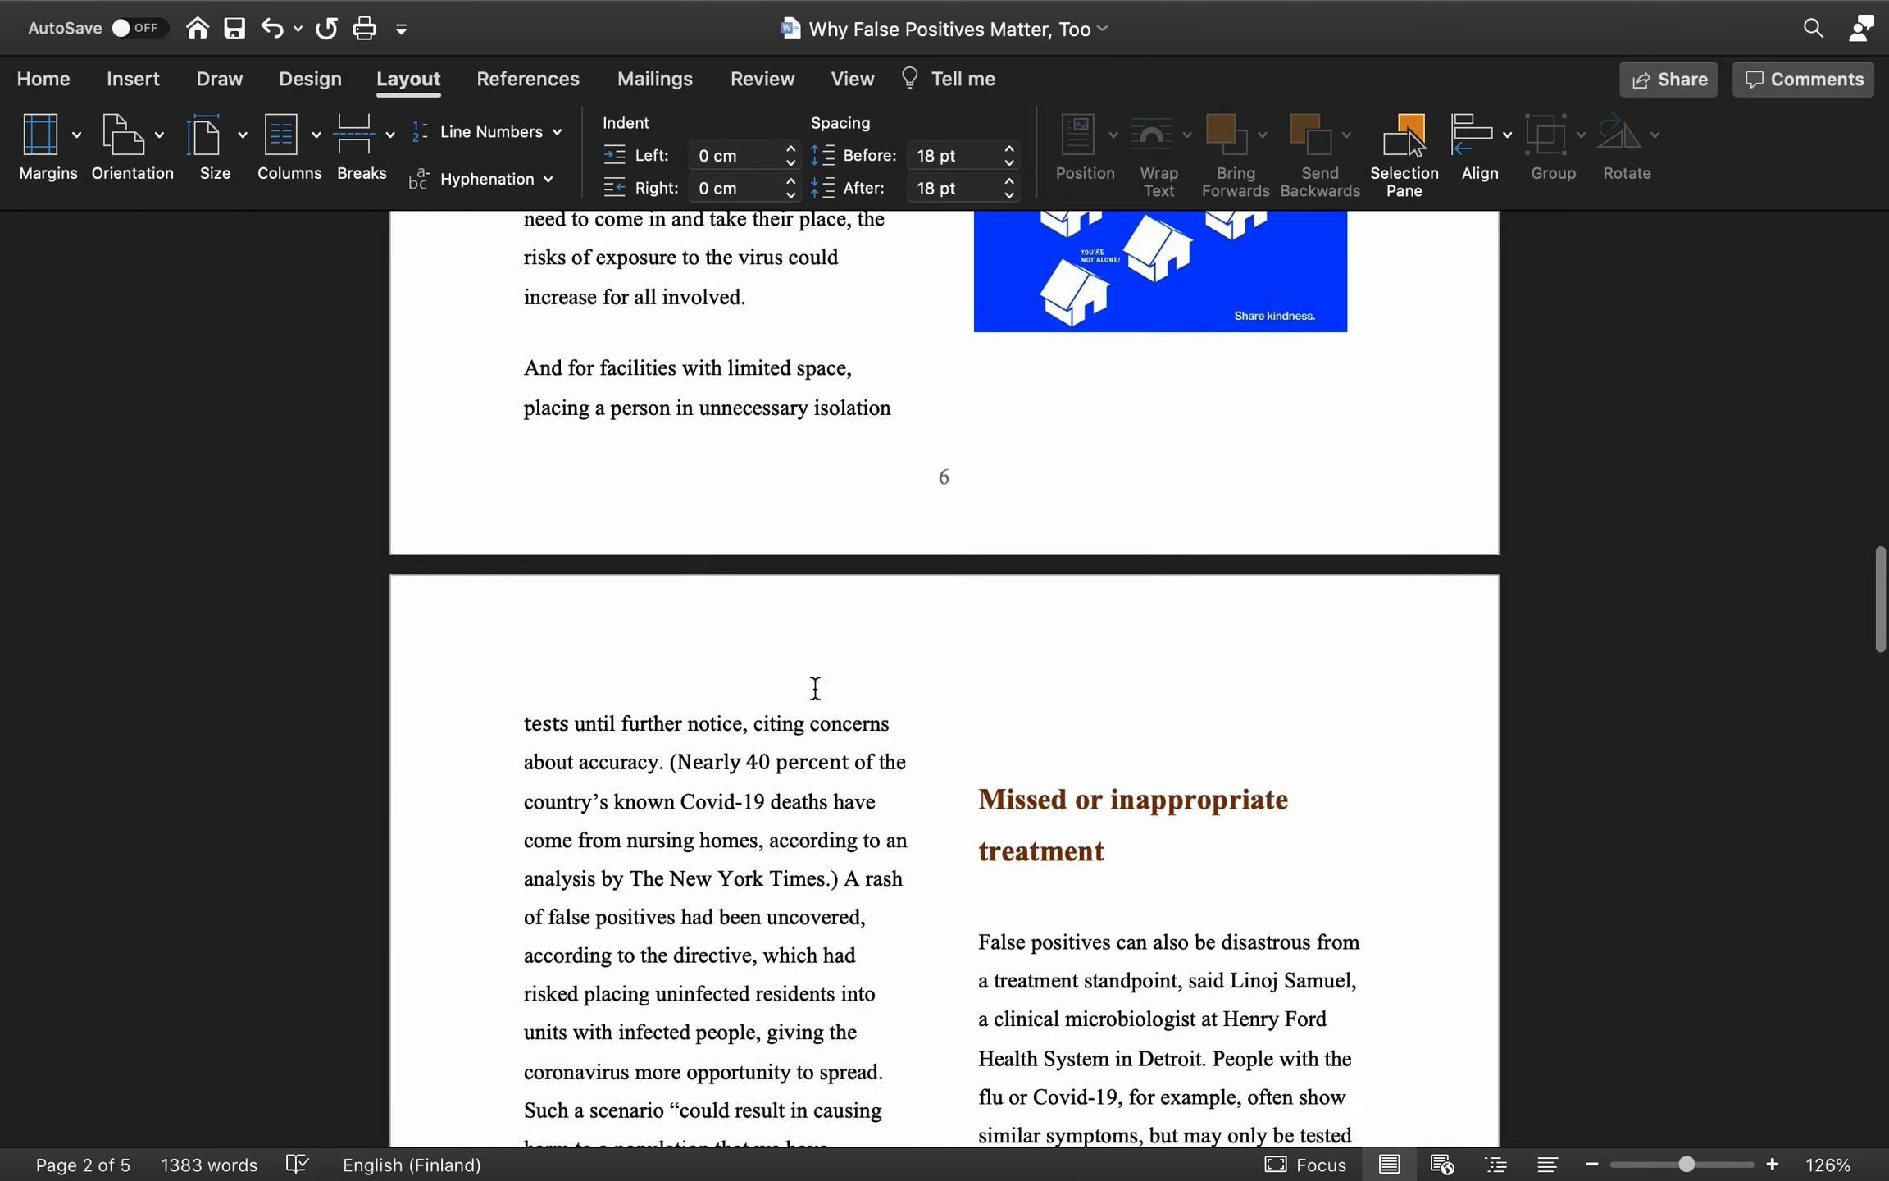
scroll(816, 687, down, 8)
scroll(815, 687, down, 1)
mouse_move(1353, 1176)
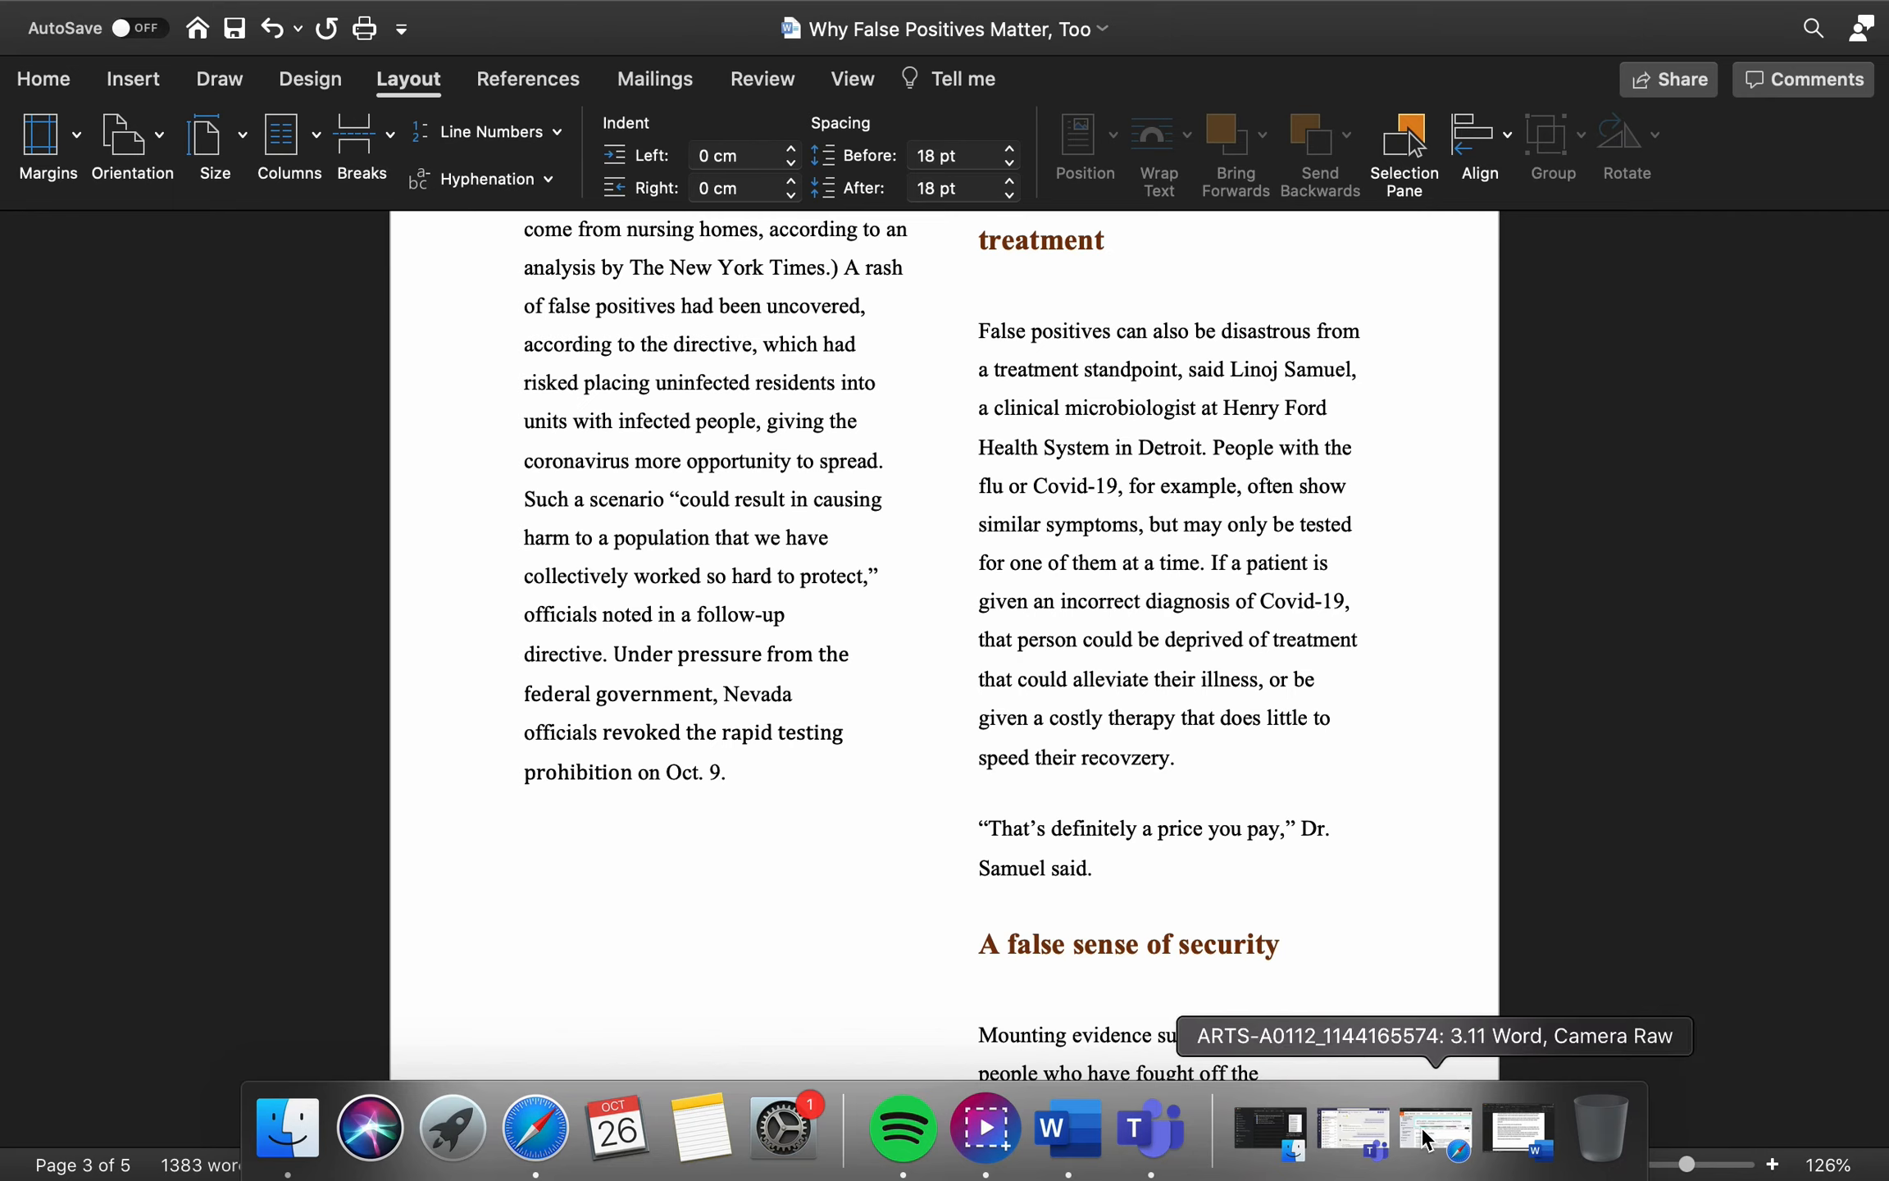
click(1517, 1131)
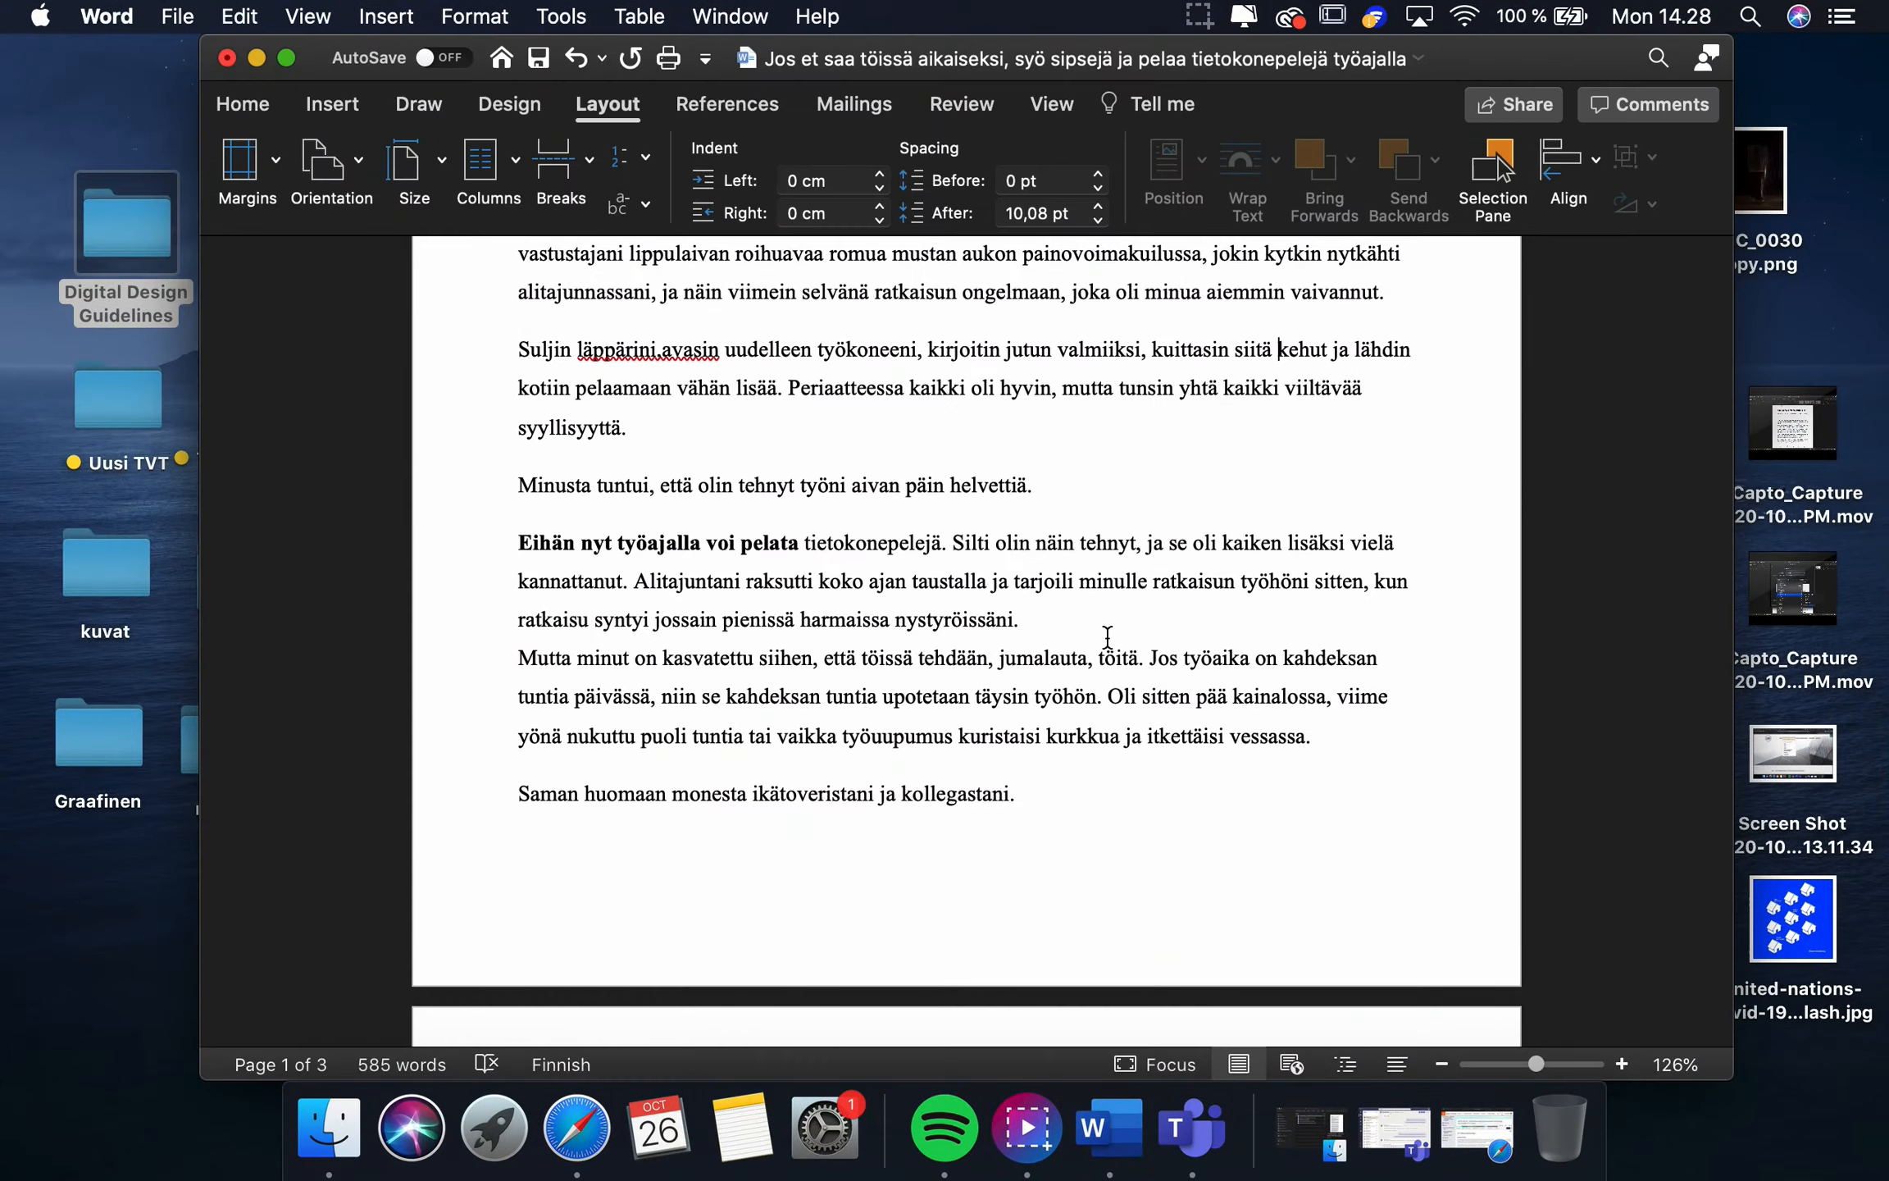
scroll(1107, 637, up, 8)
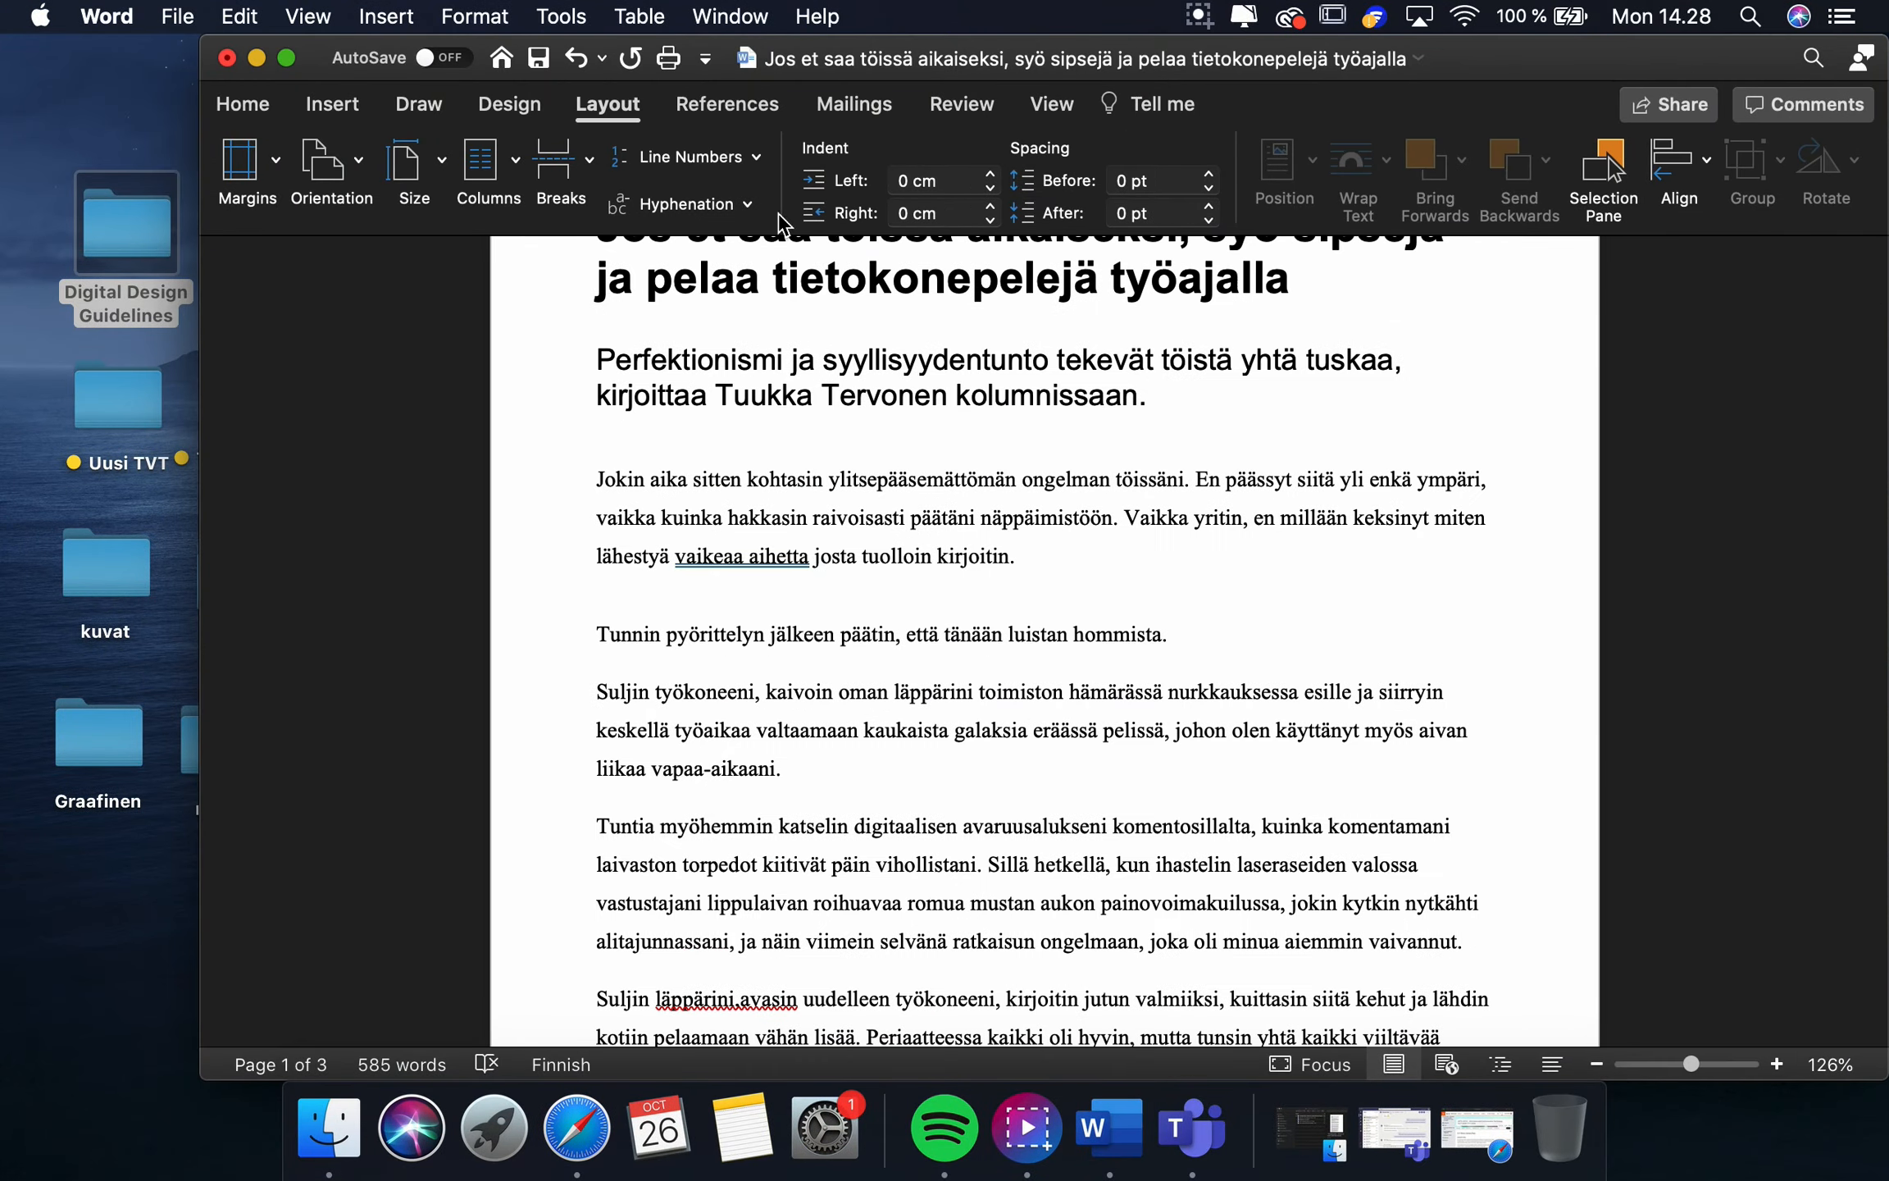
click(730, 218)
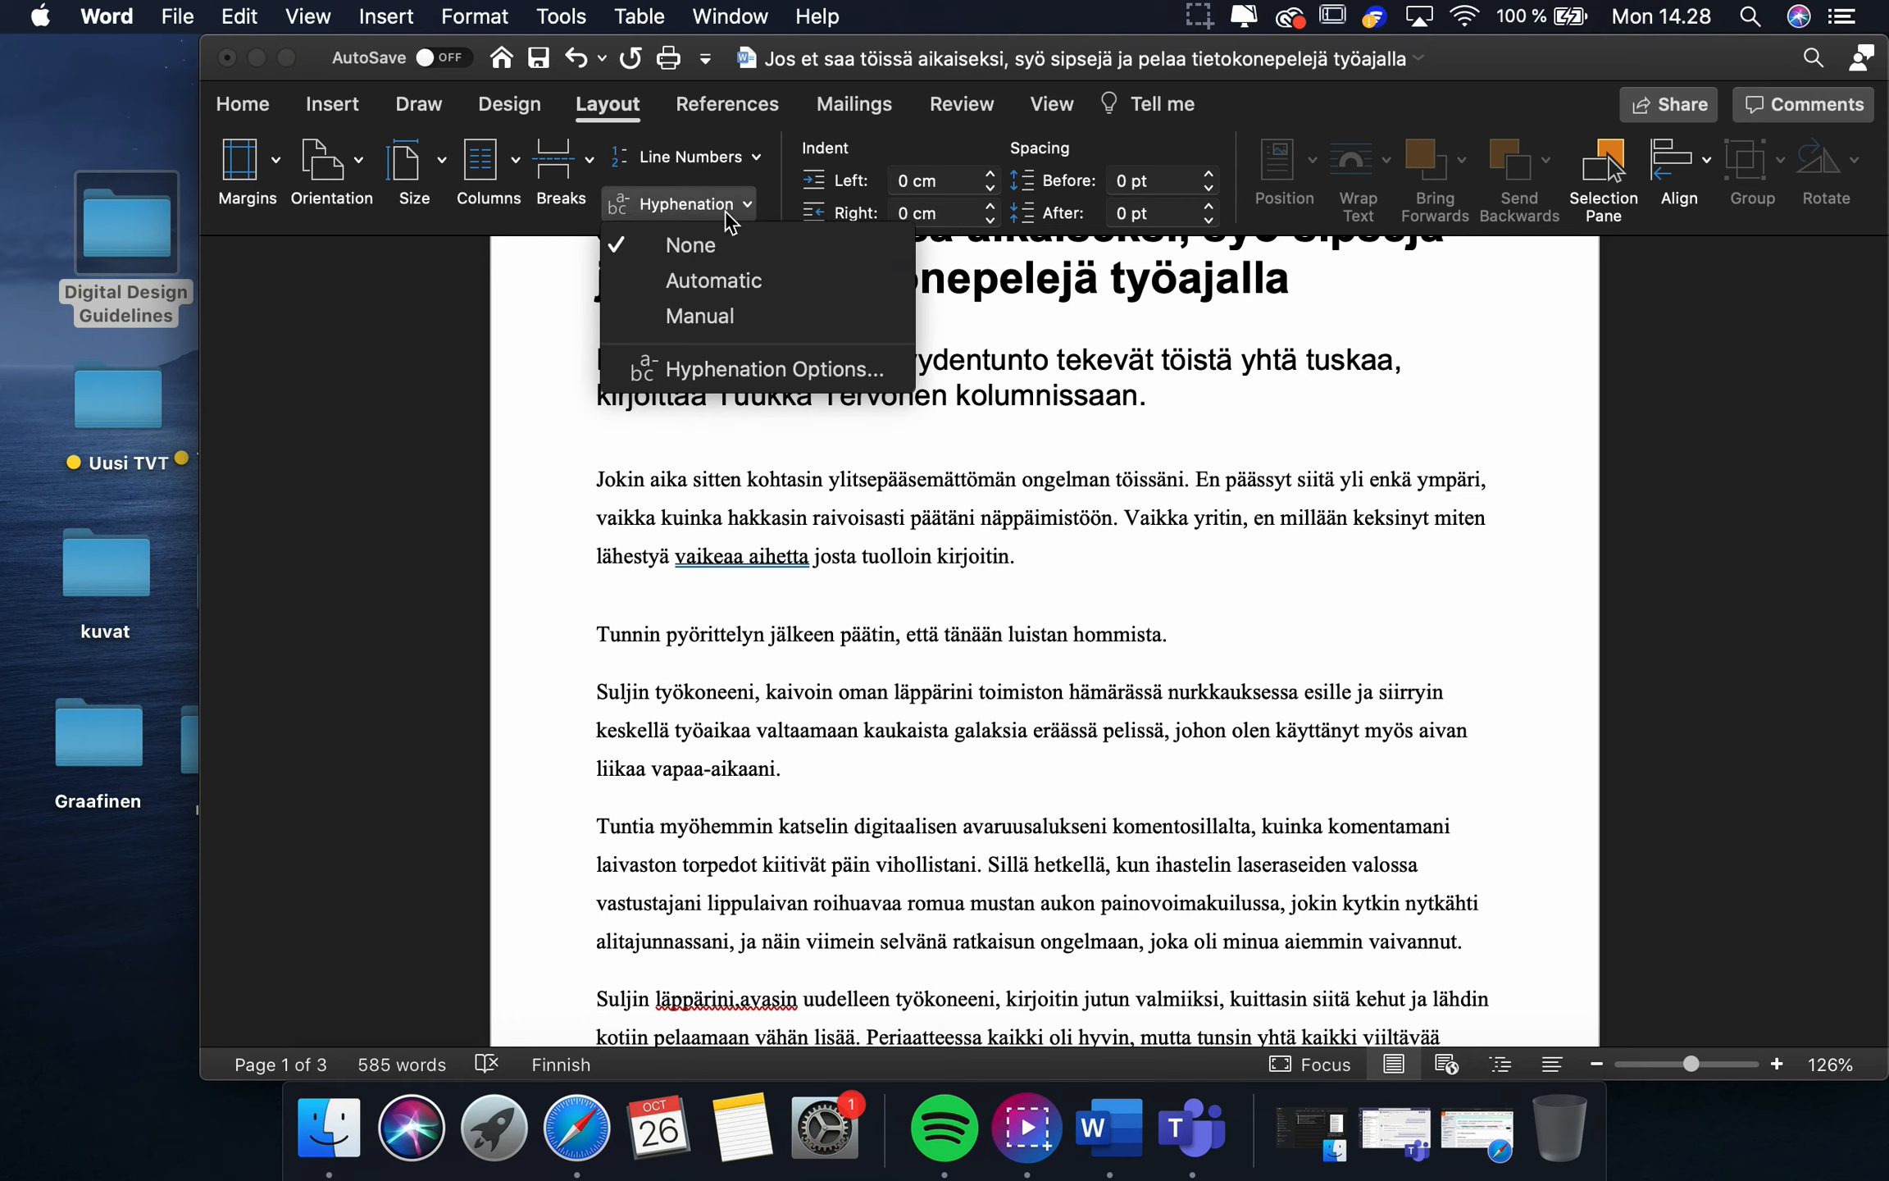
click(736, 283)
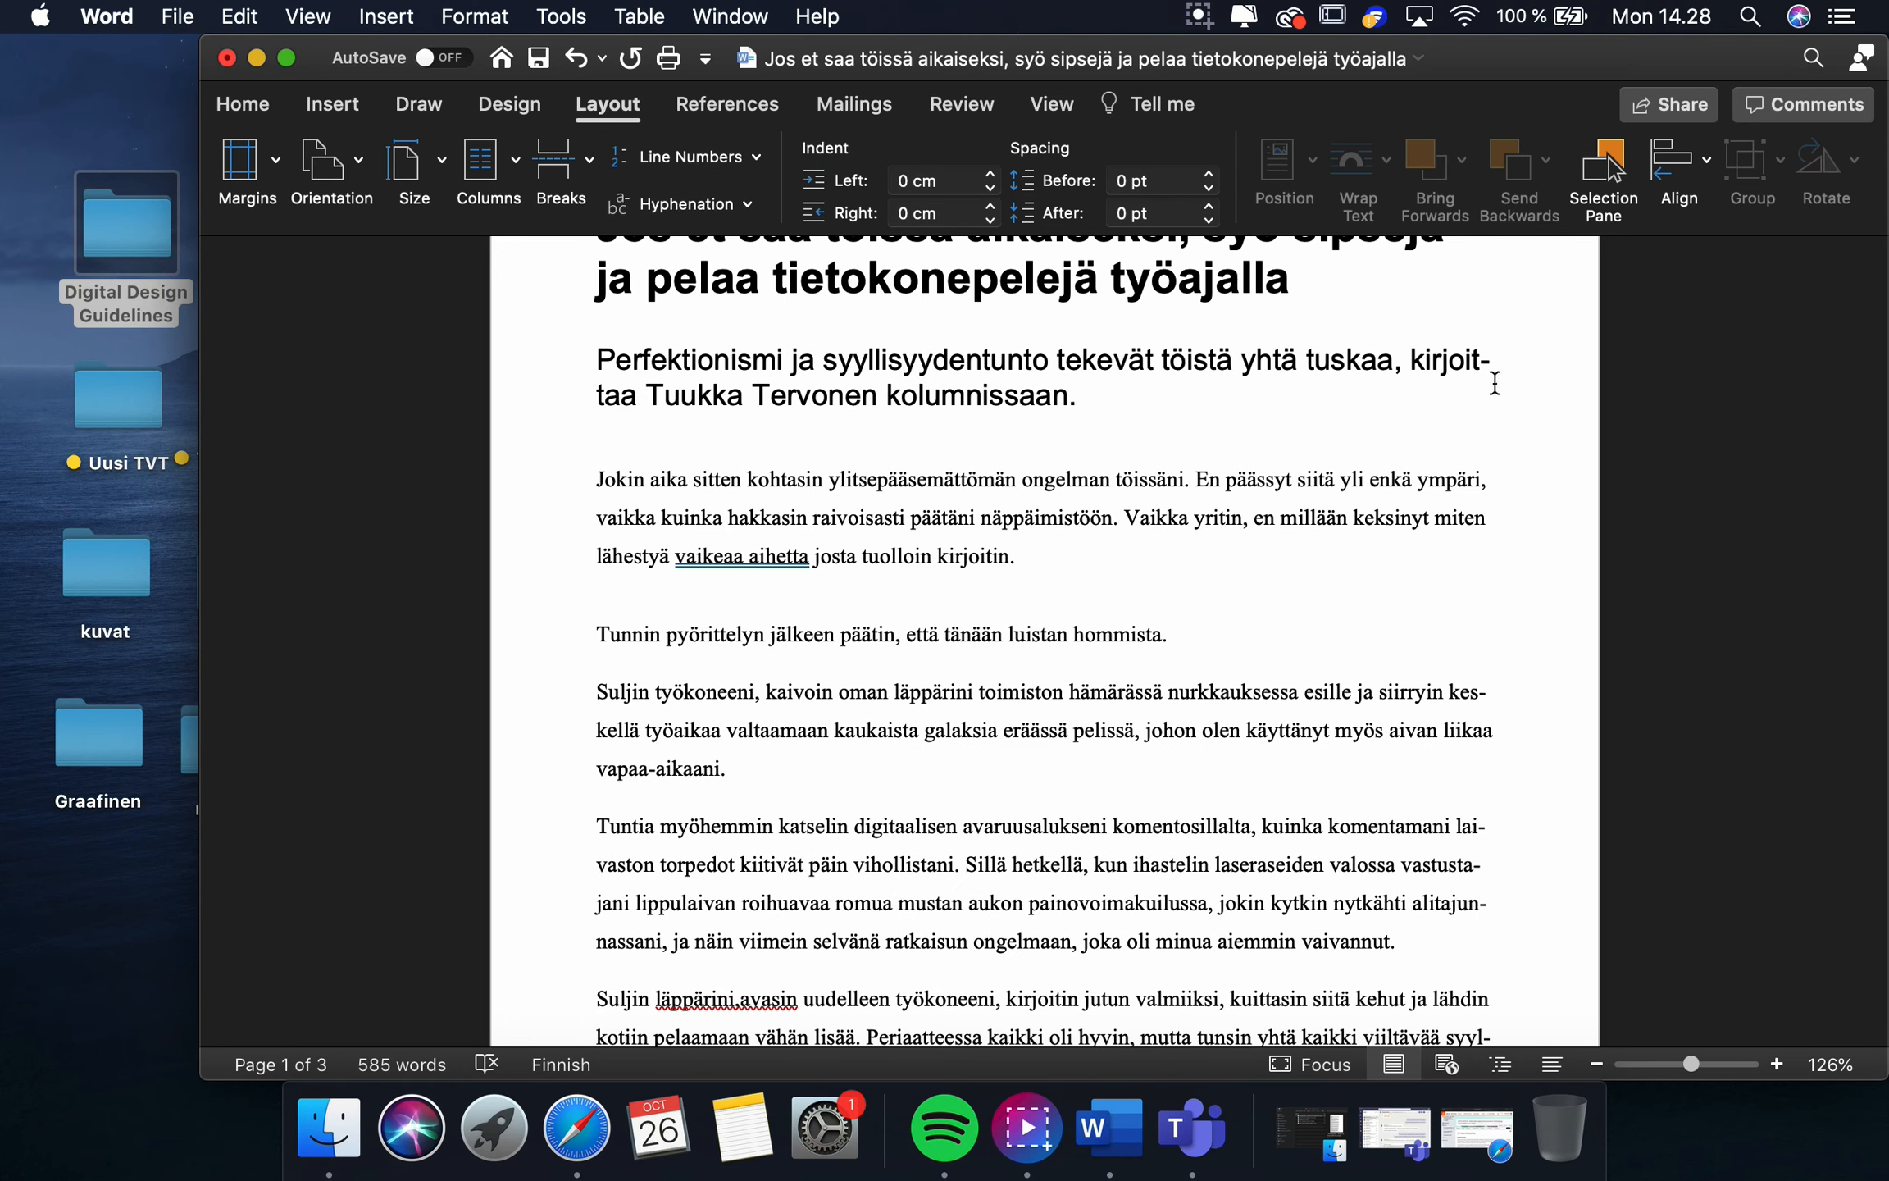
- Turn the Finnish document's hyphenation off to compare the line endings and set it to Automatic again
scroll(1456, 892, down, 5)
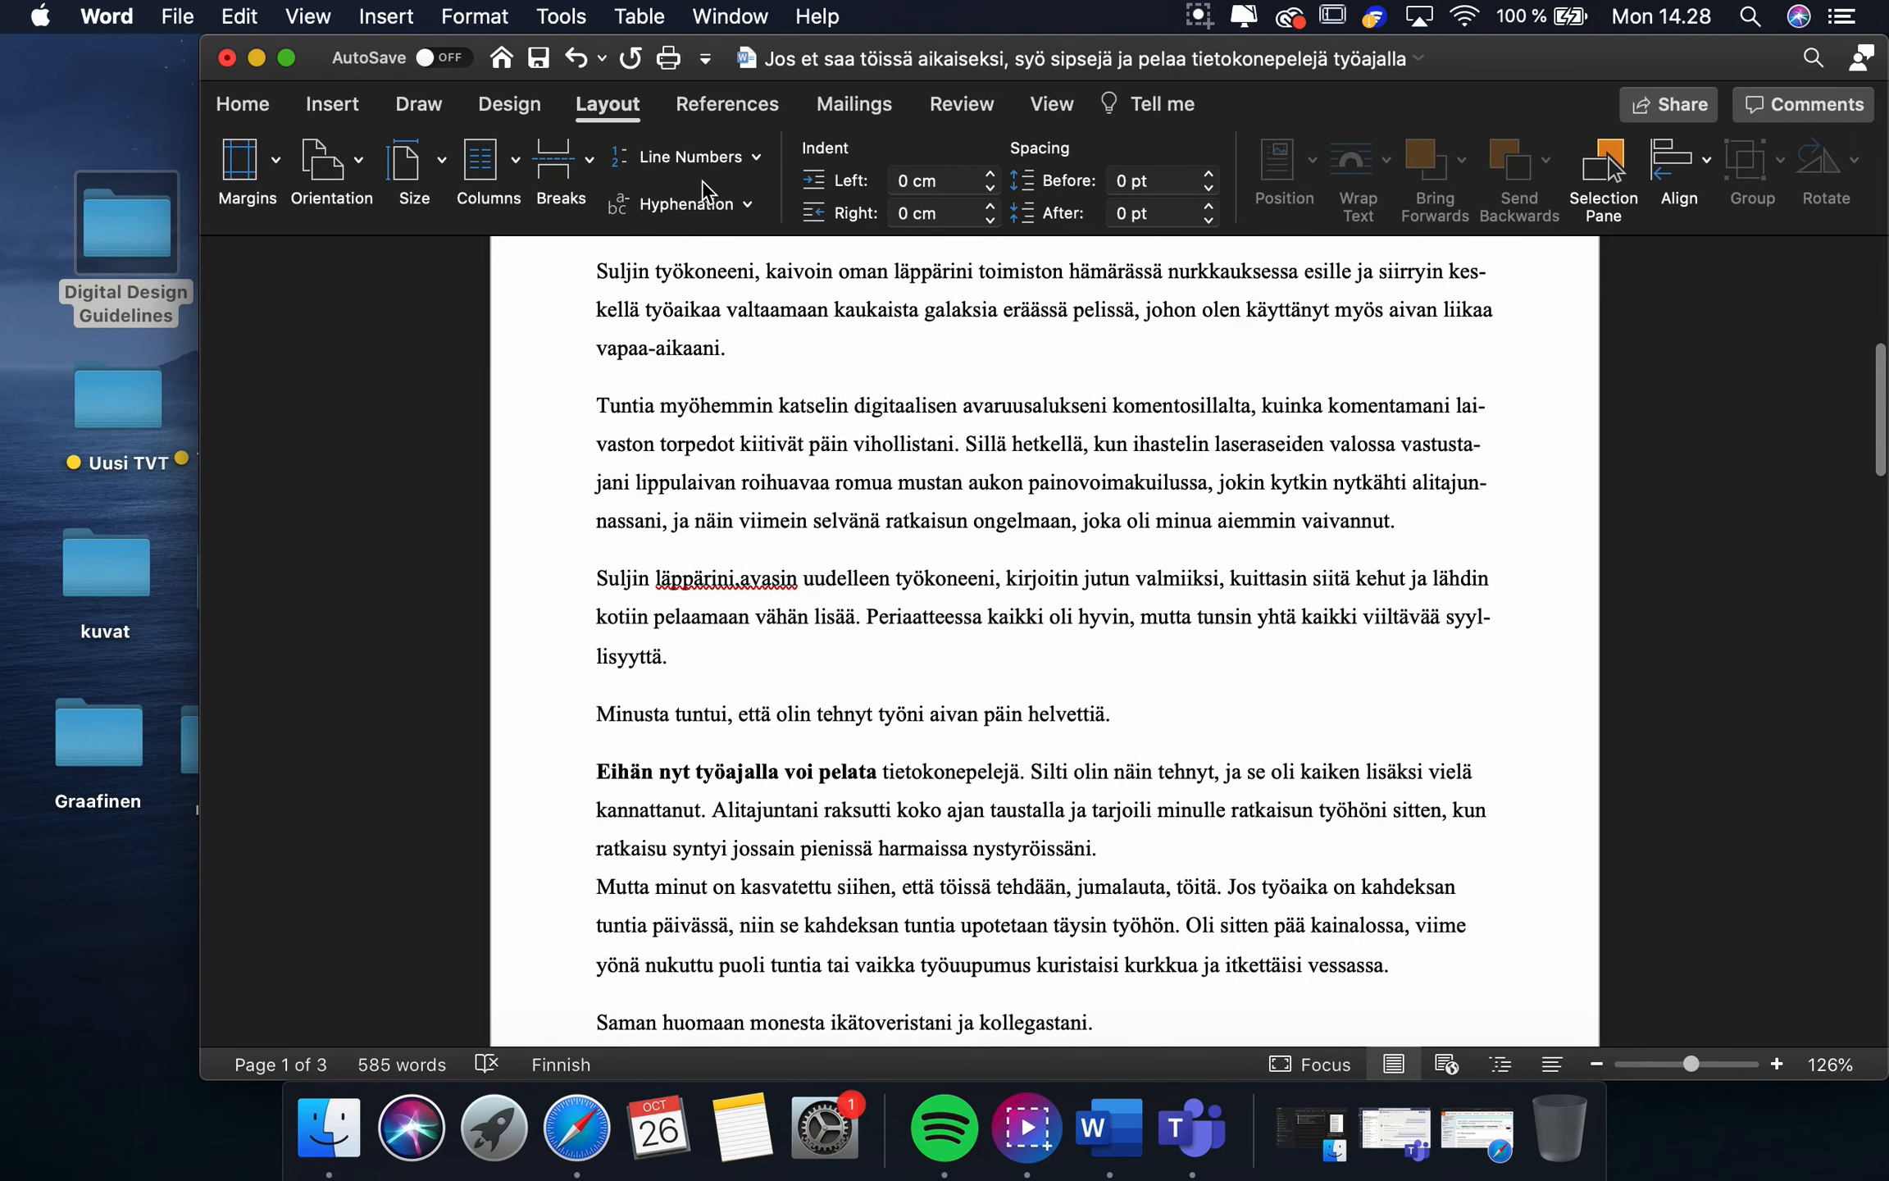
click(701, 201)
click(721, 246)
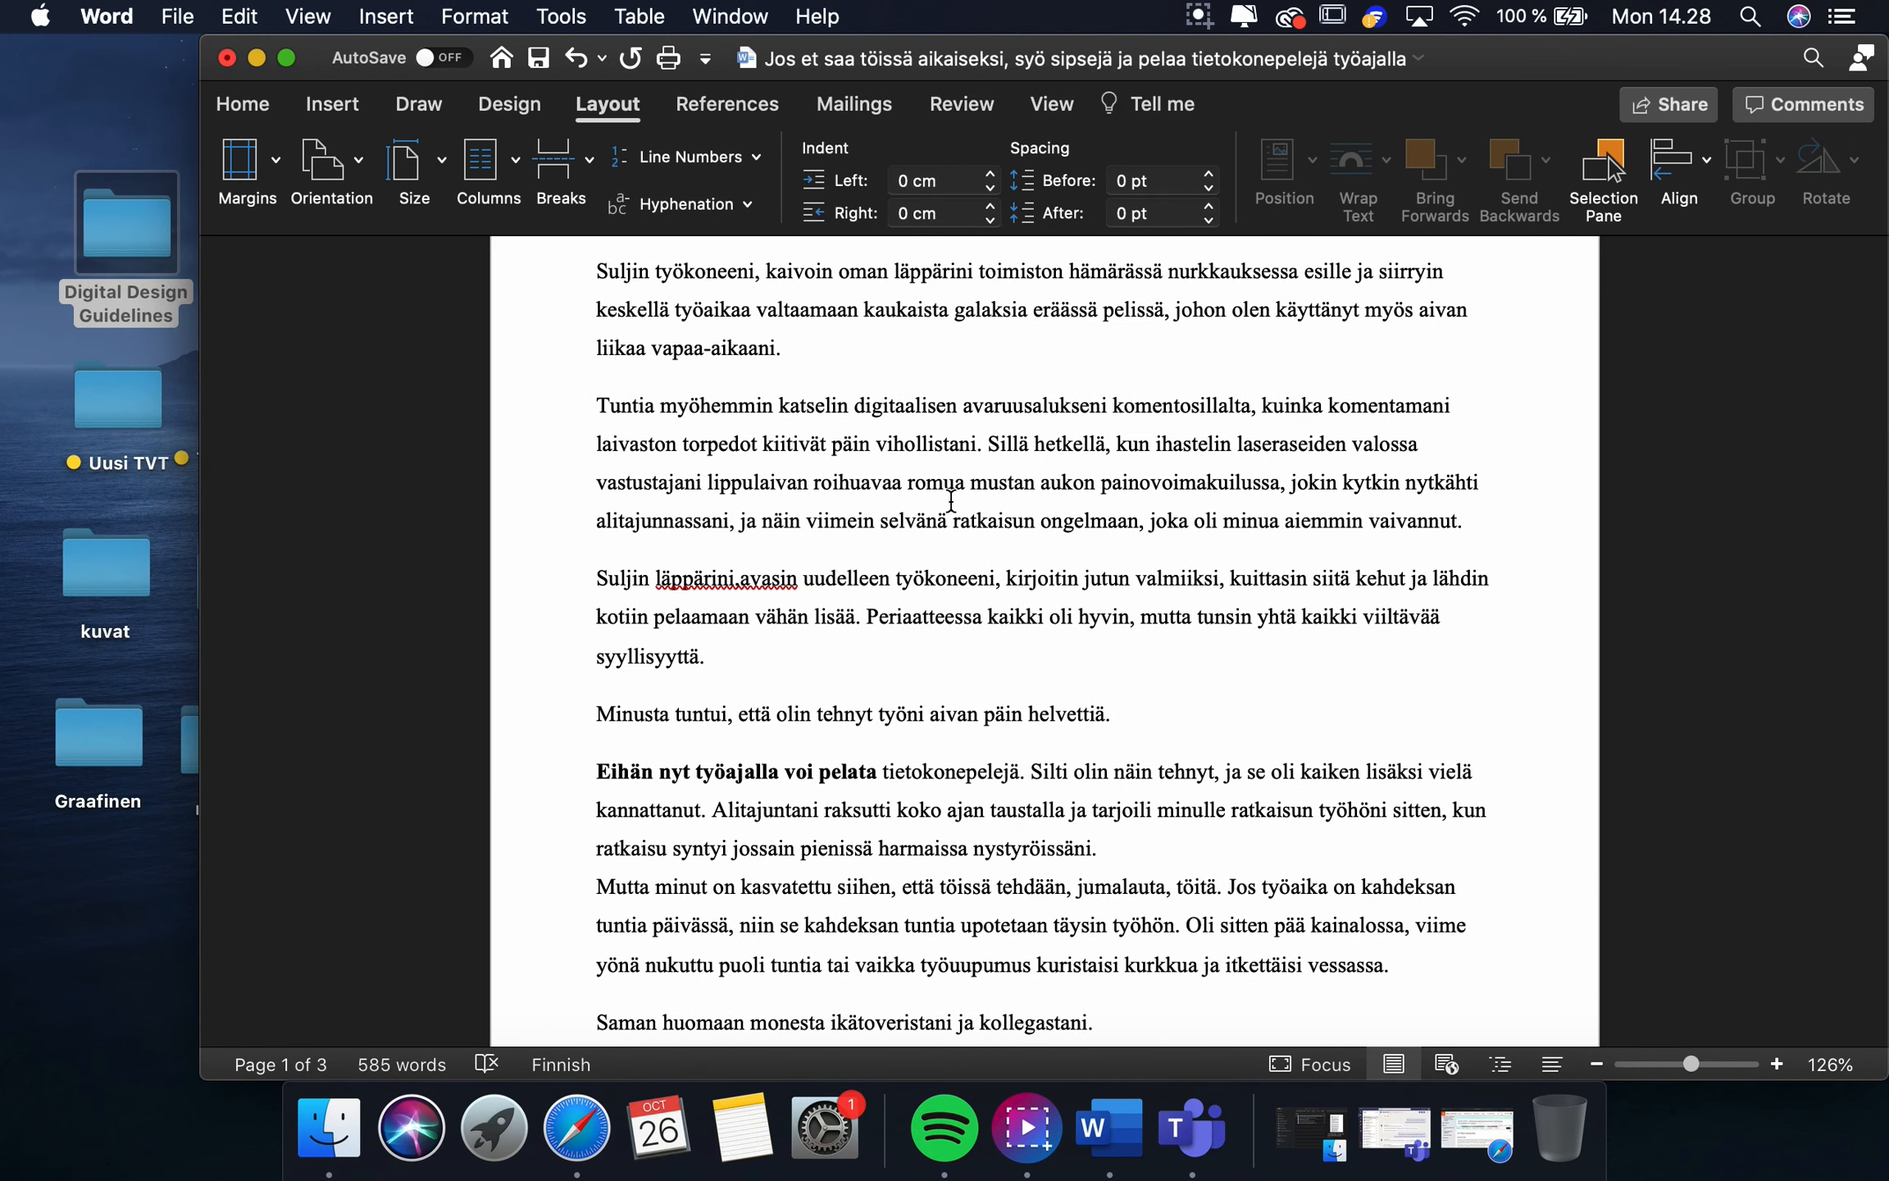
click(697, 203)
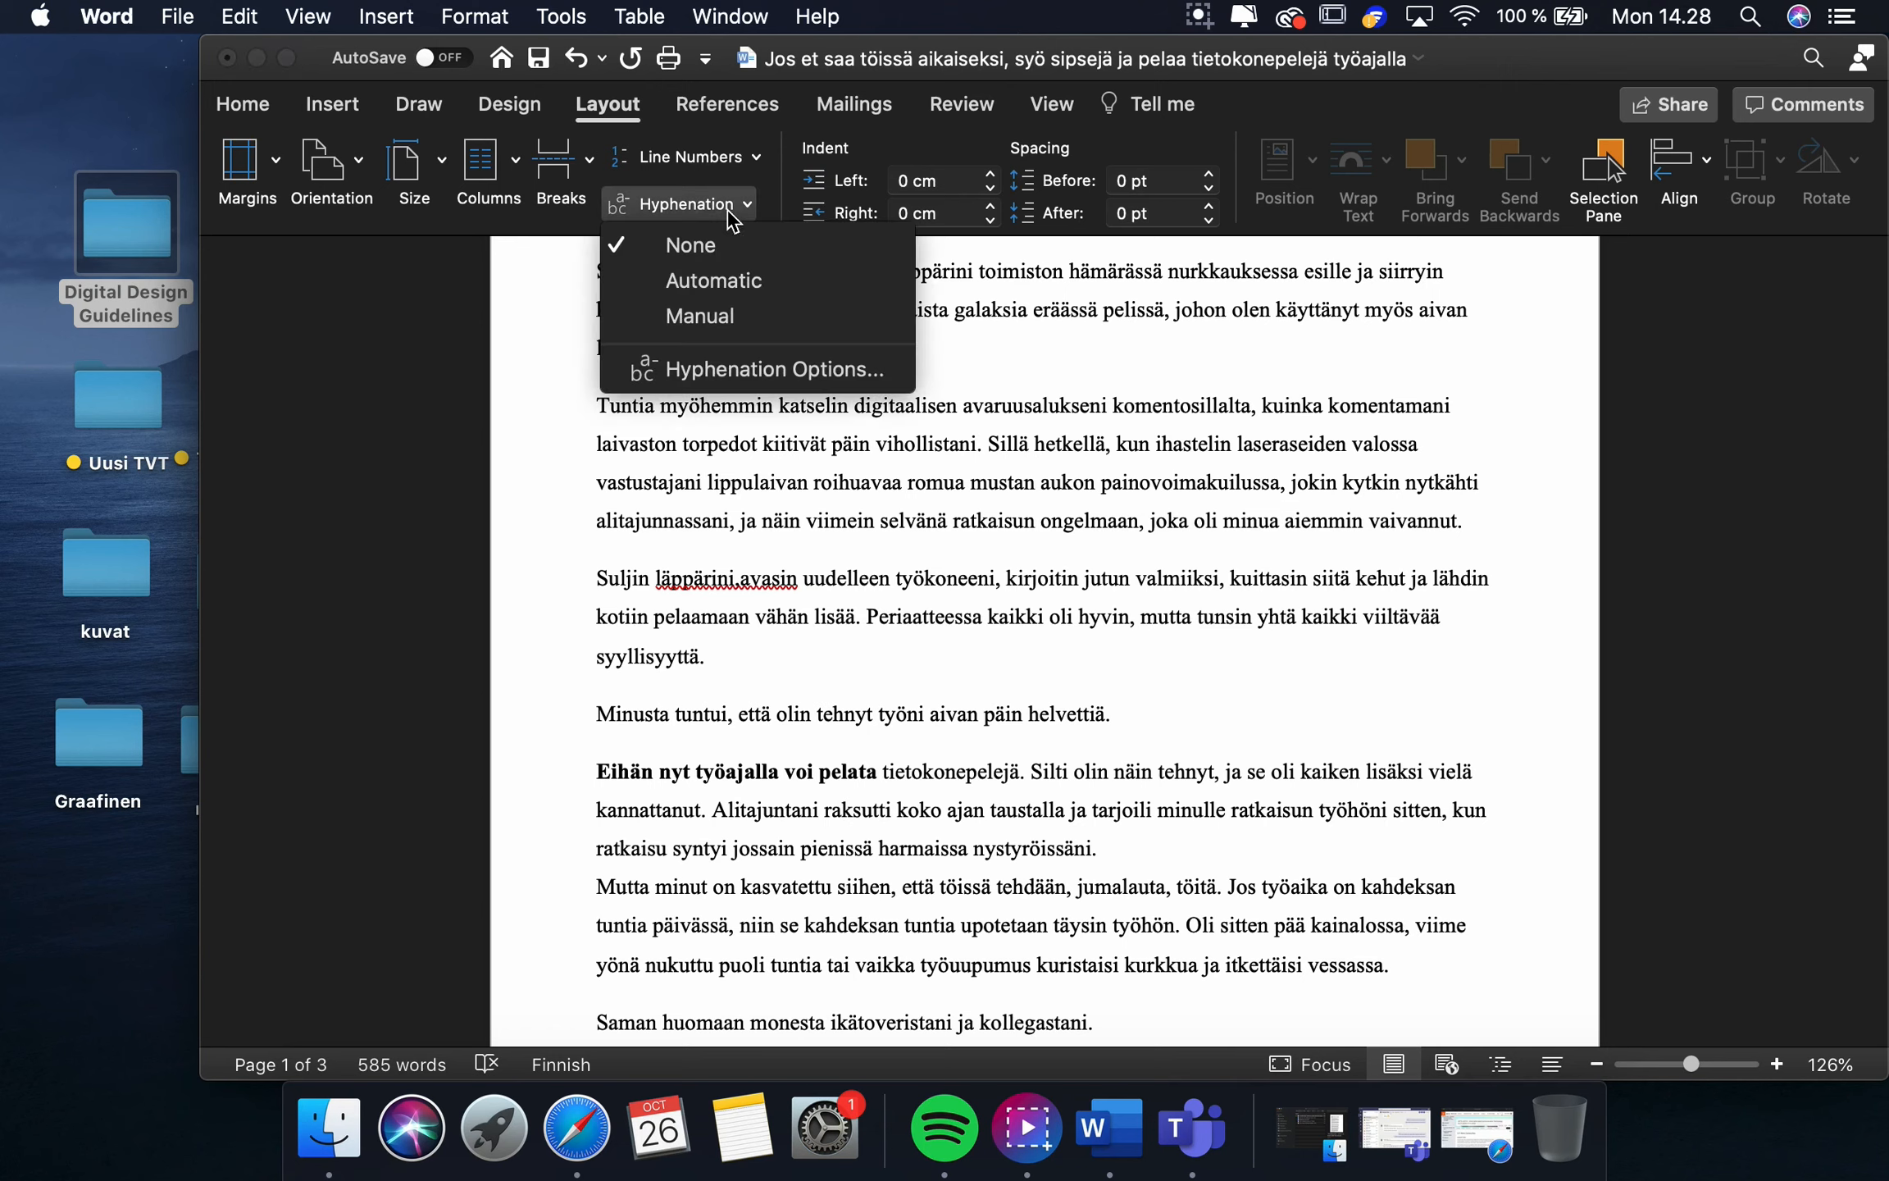
click(738, 283)
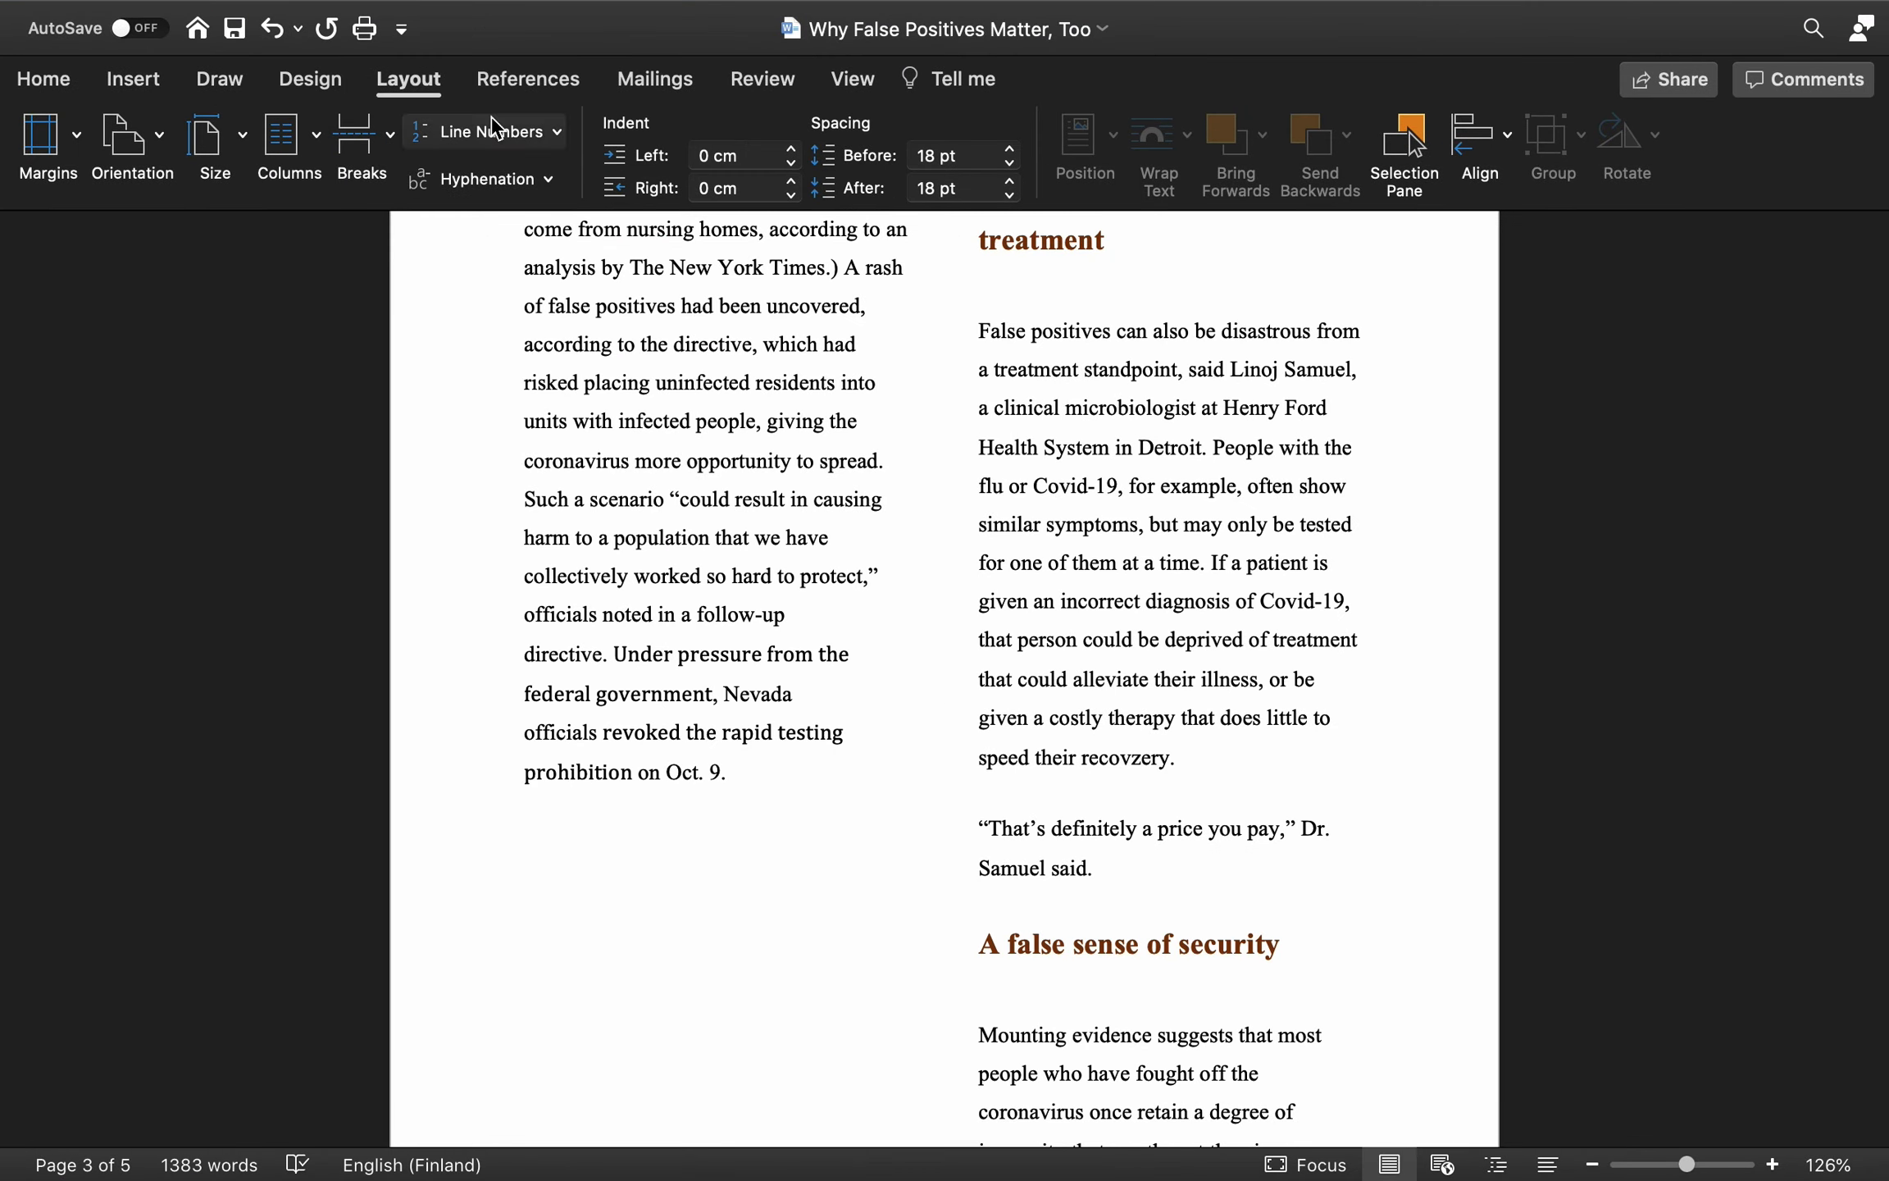
click(516, 82)
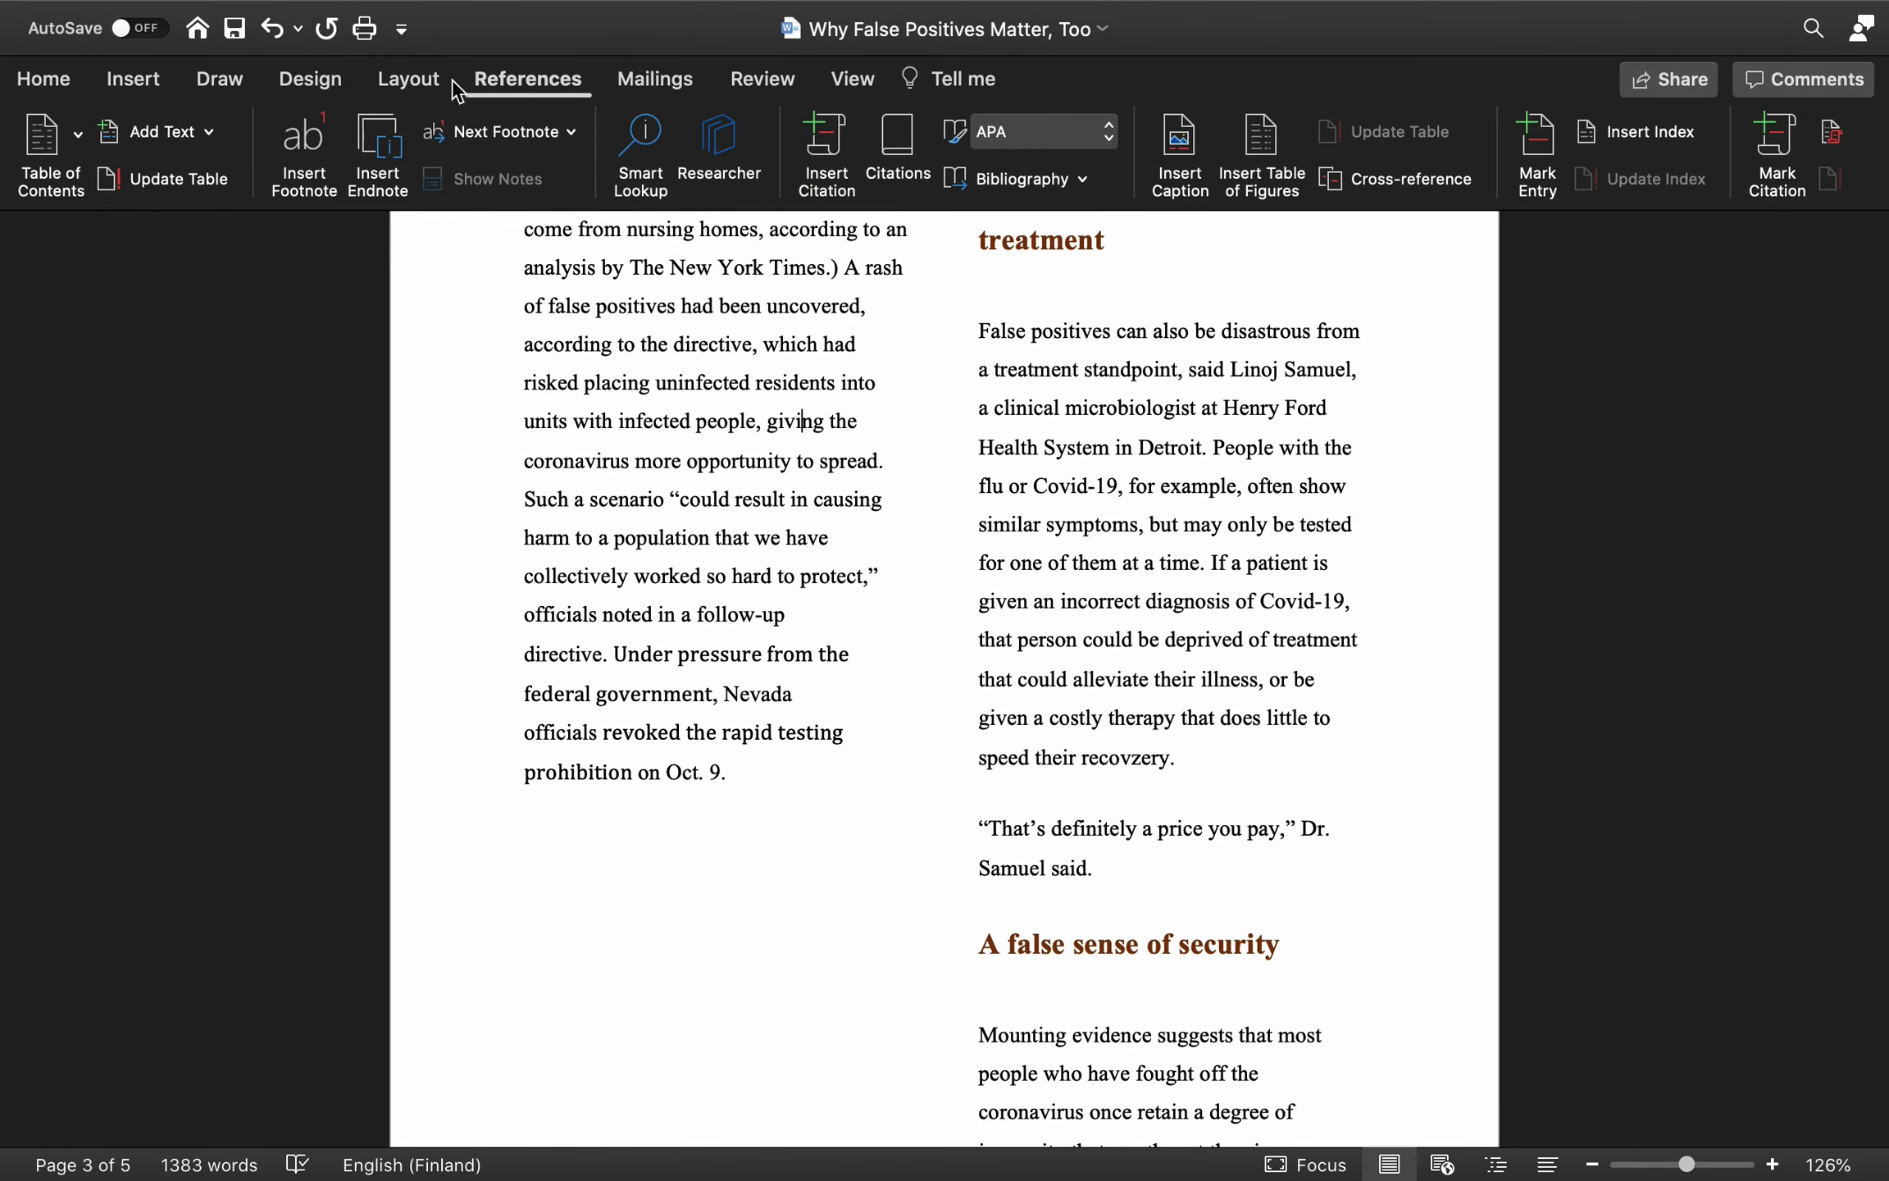
click(395, 88)
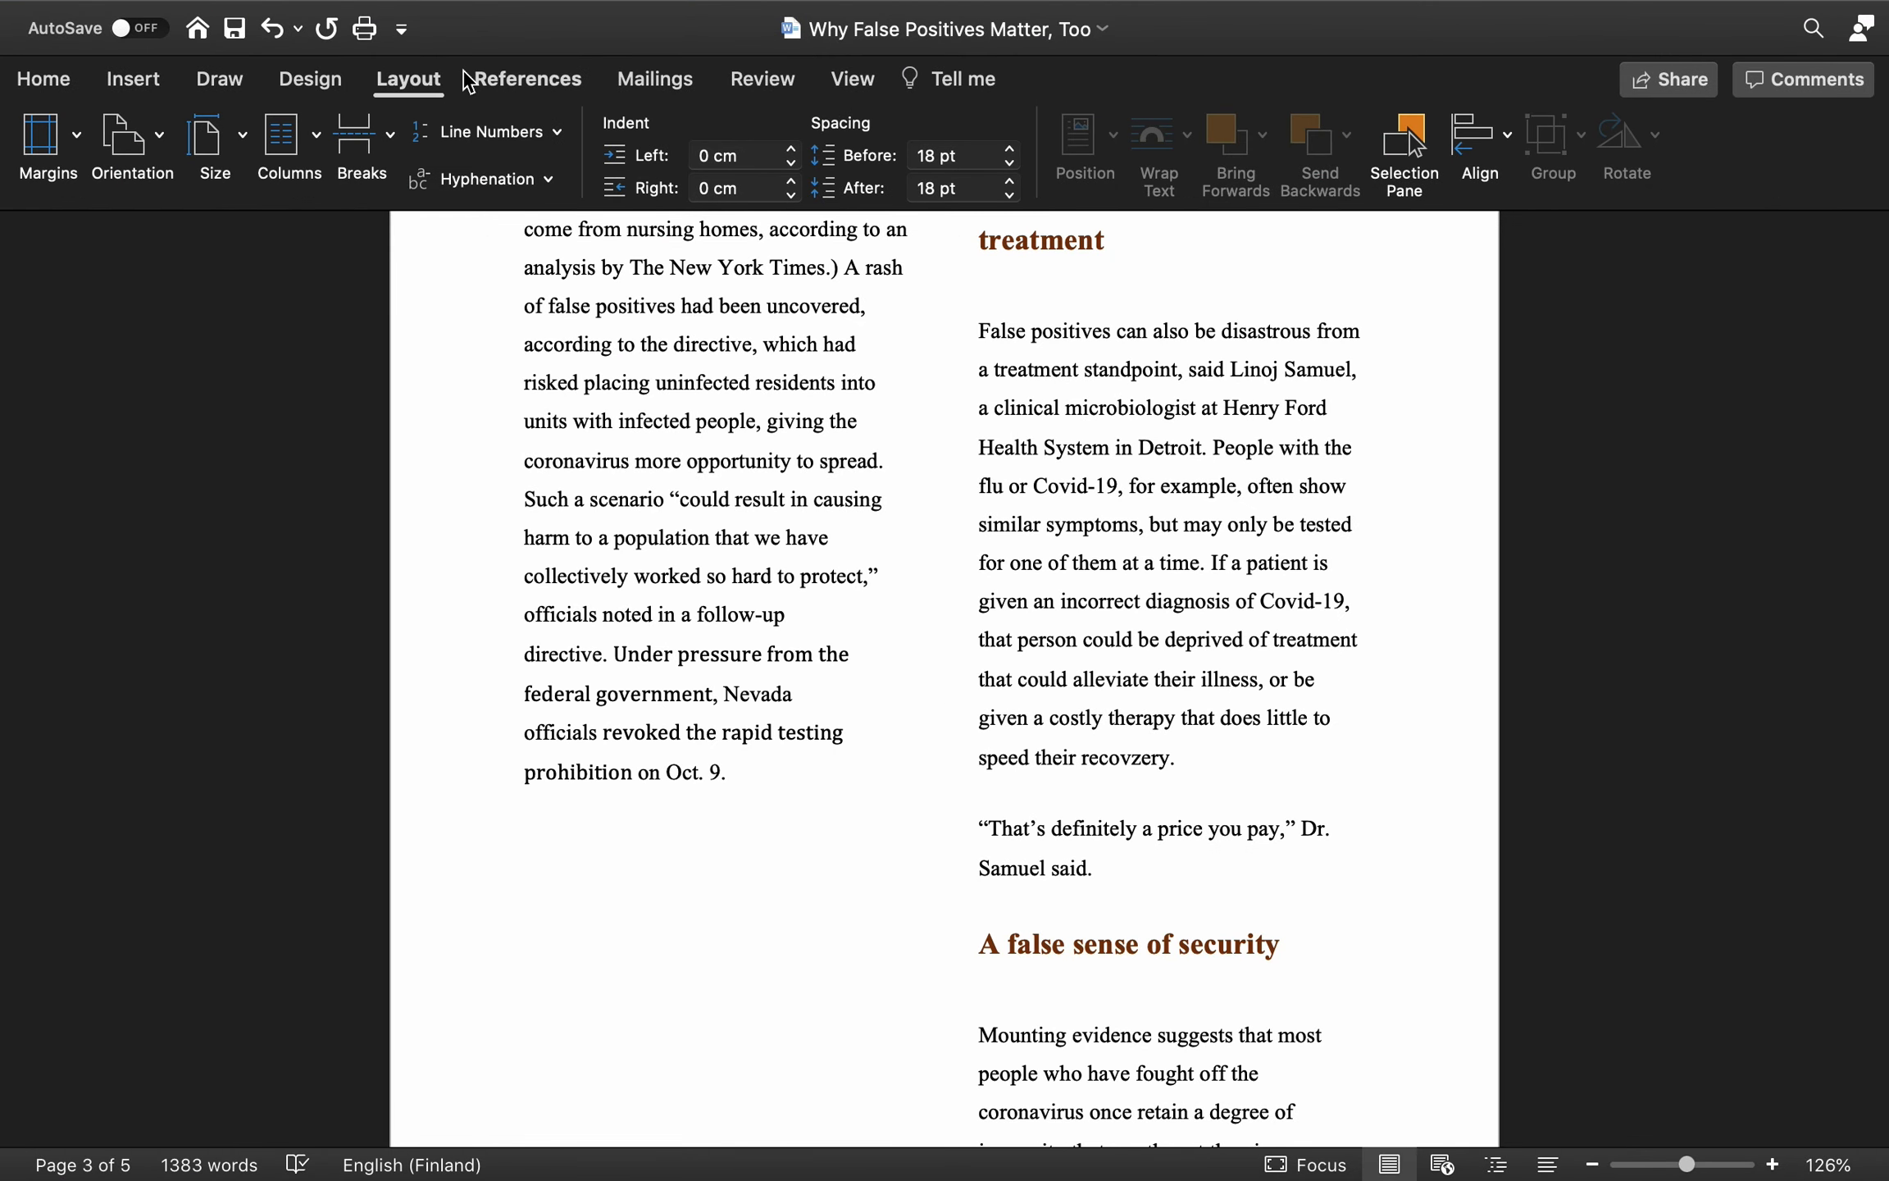
click(501, 85)
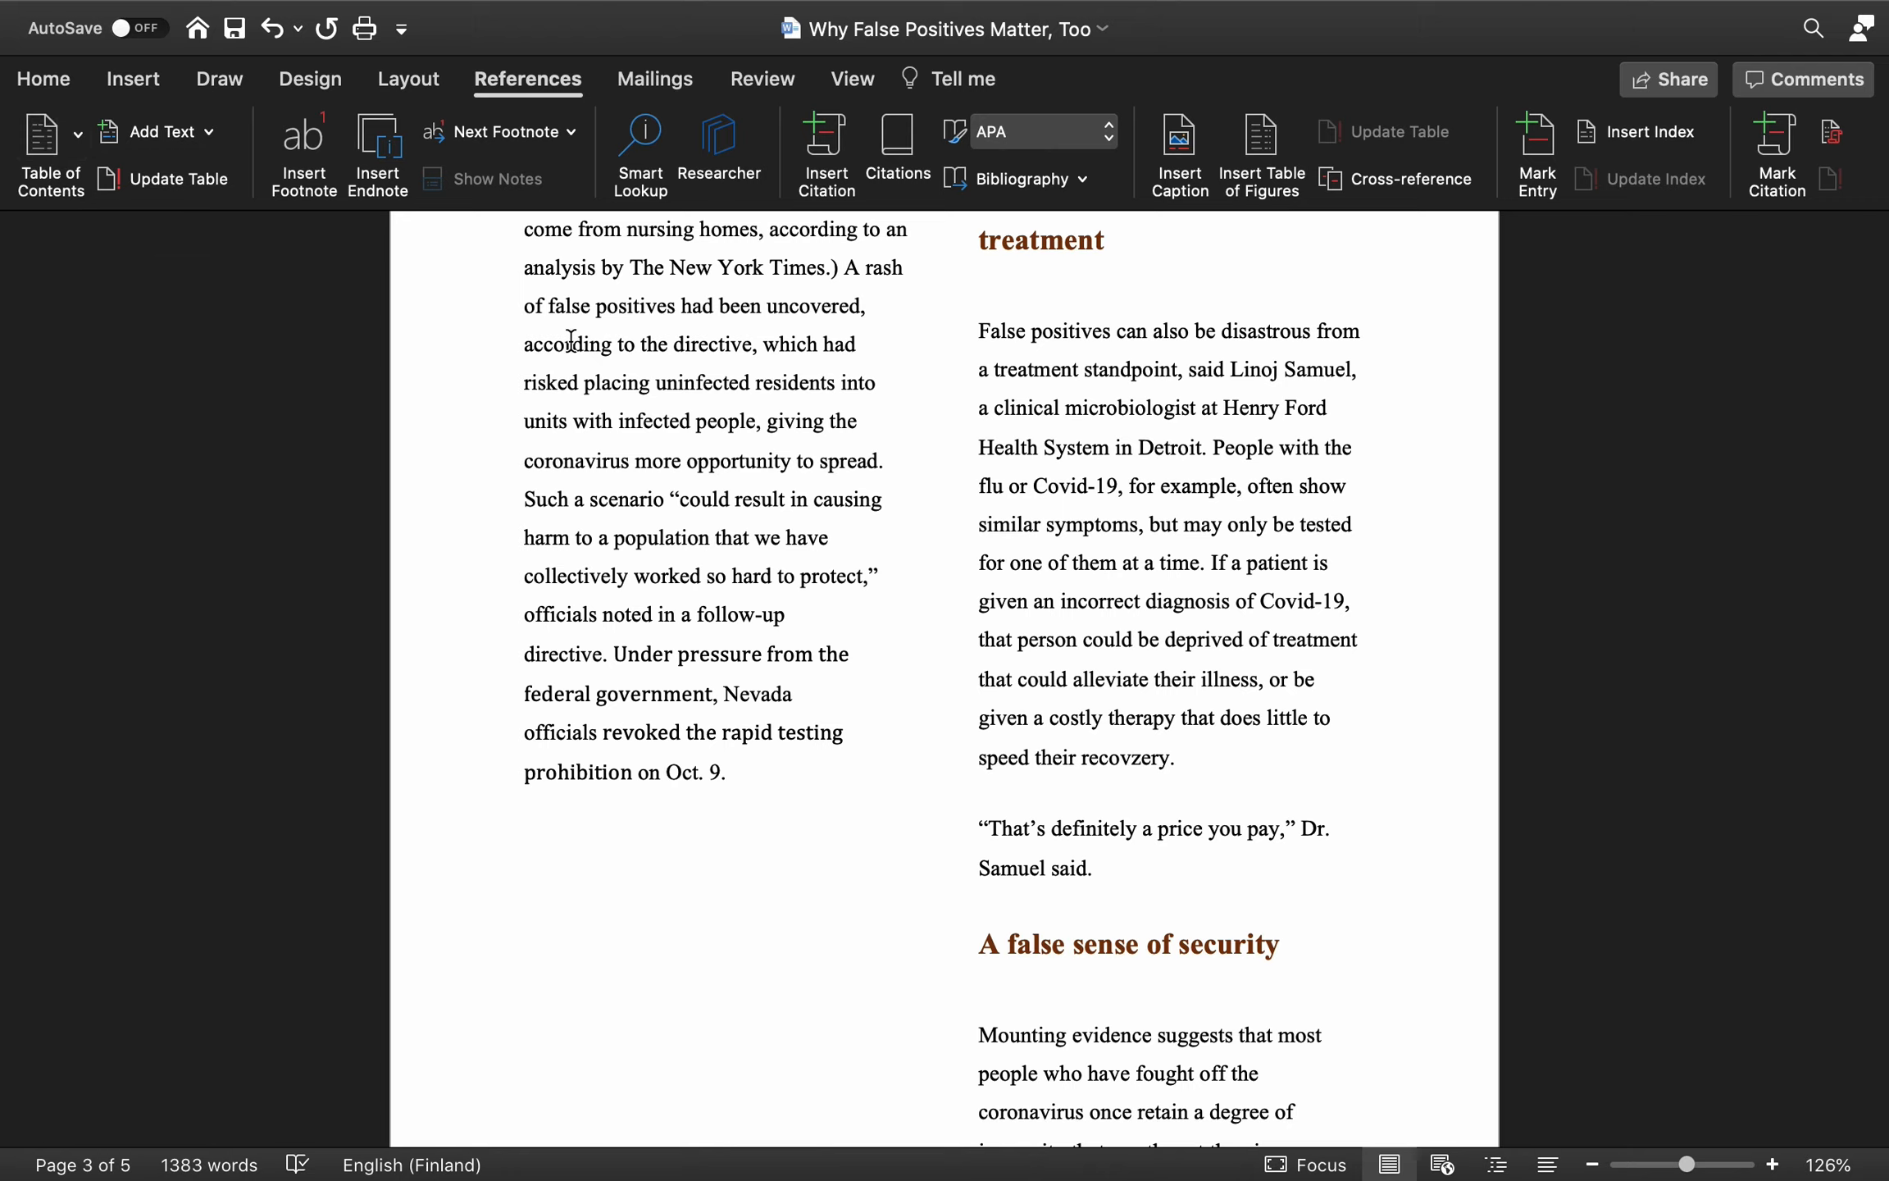
scroll(830, 515, down, 1)
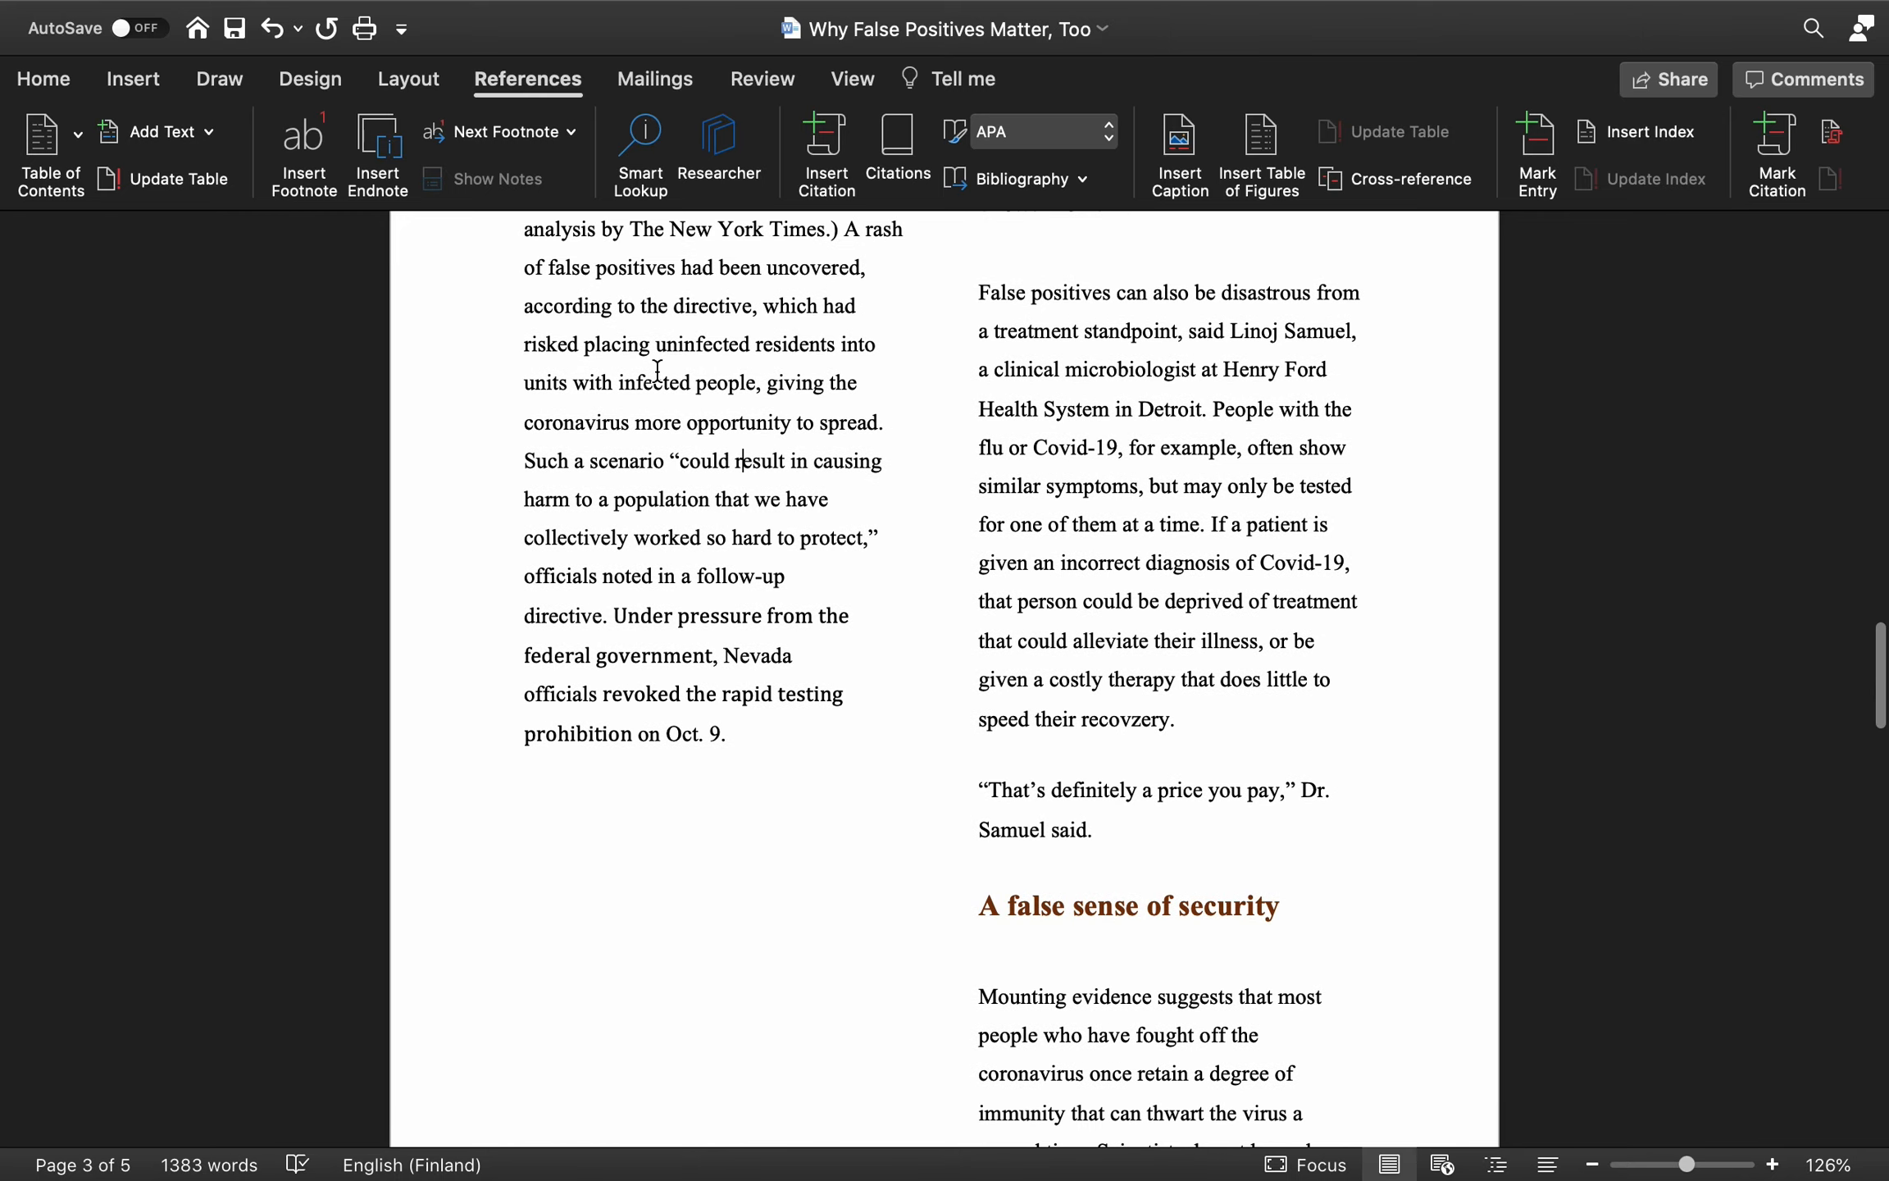
scroll(657, 371, down, 15)
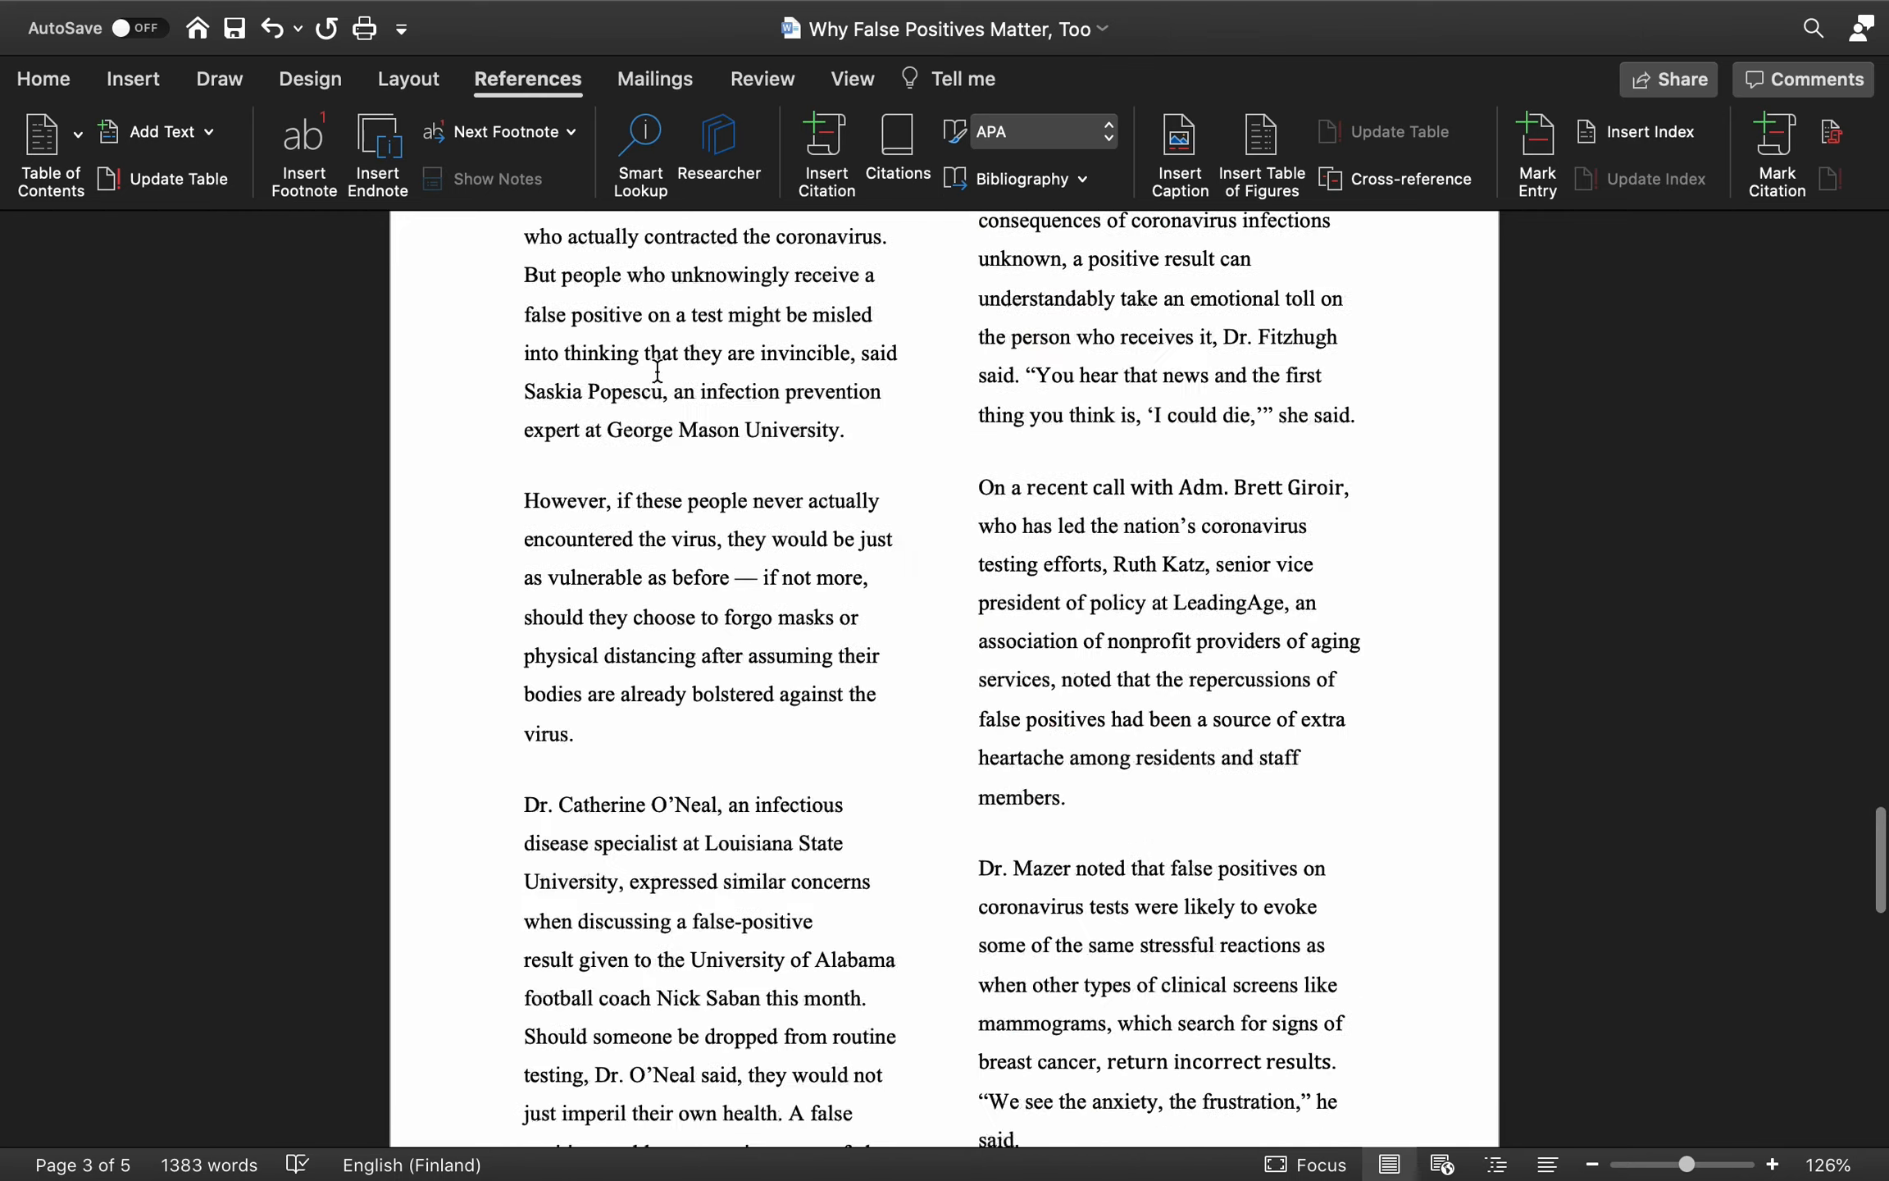
scroll(657, 370, up, 10)
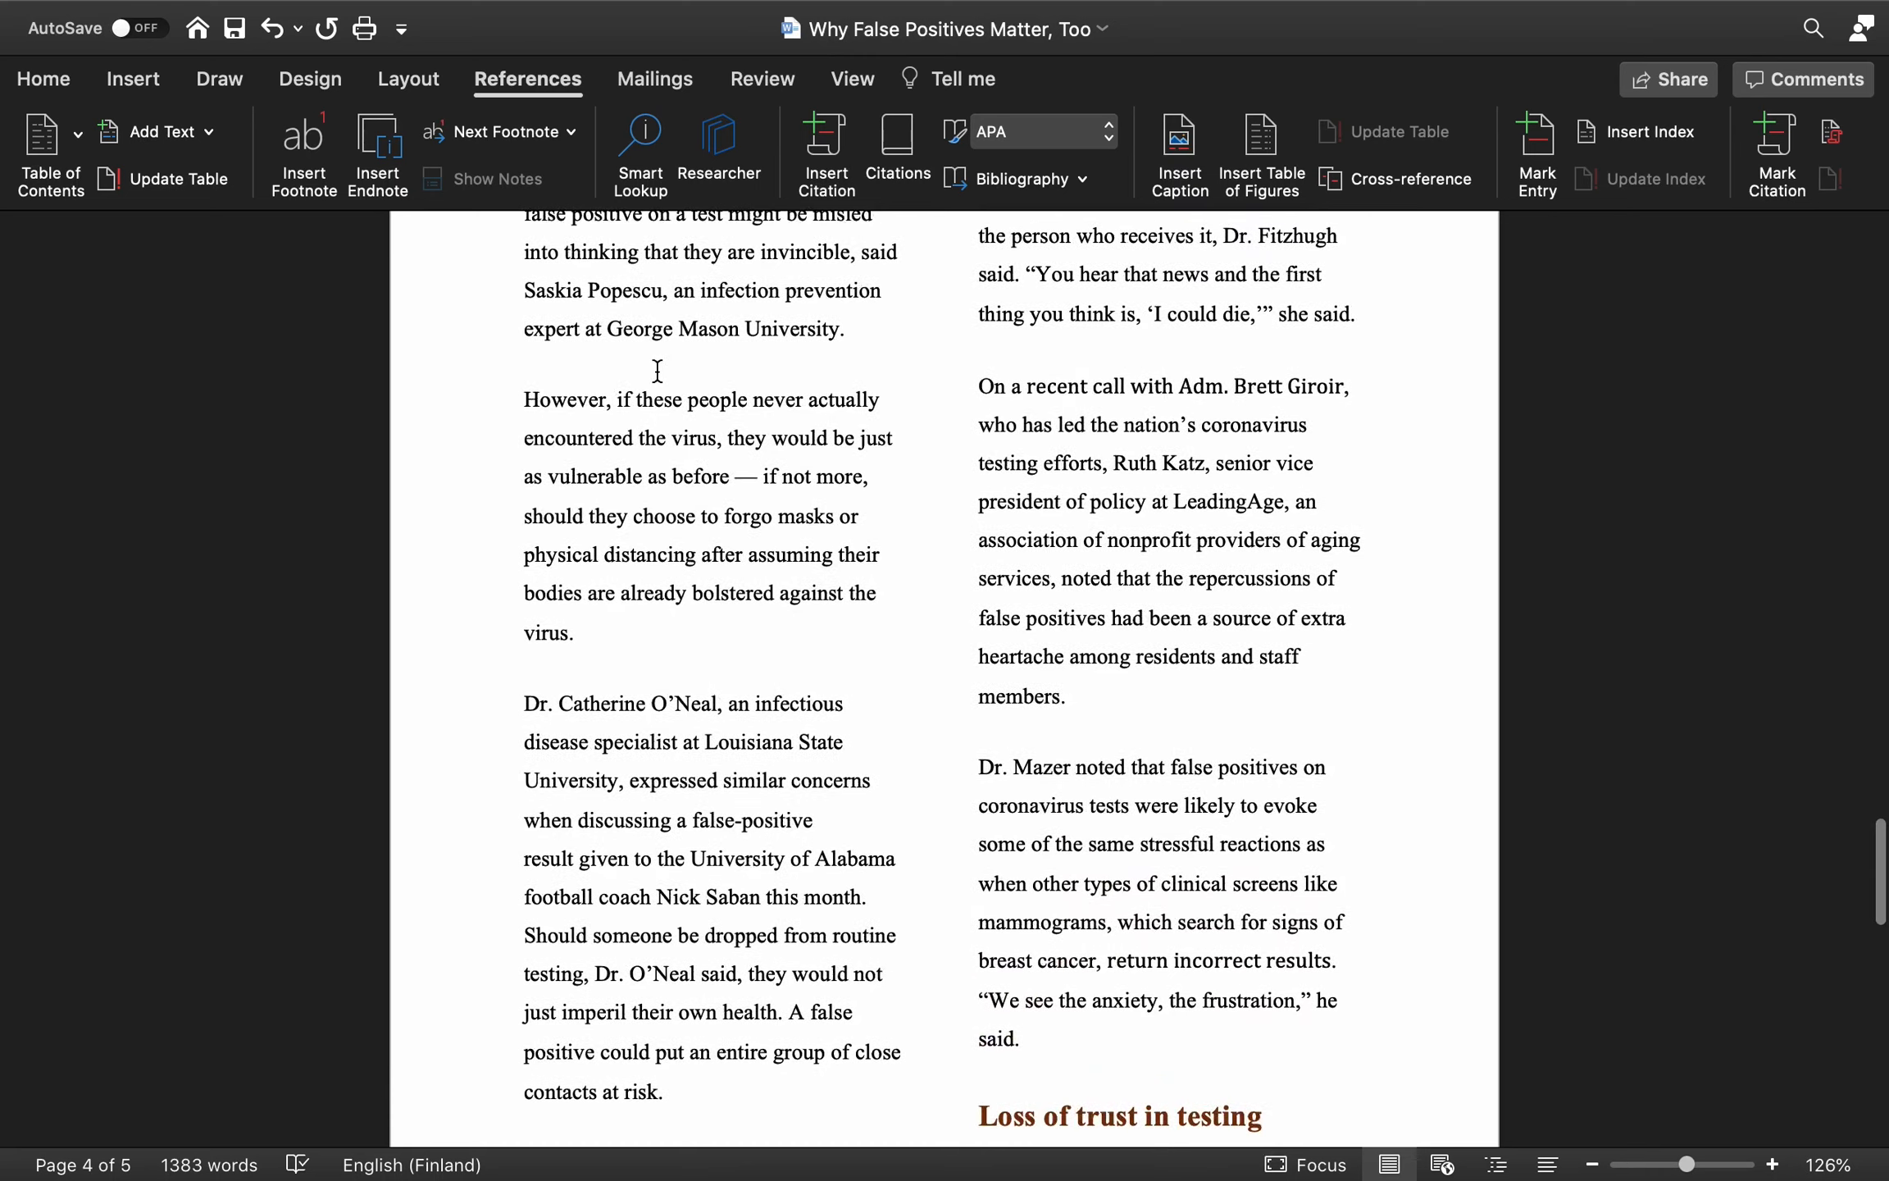
- Return the text of the "Why False Positives Matter, Too" article to a one-column layout
click(406, 76)
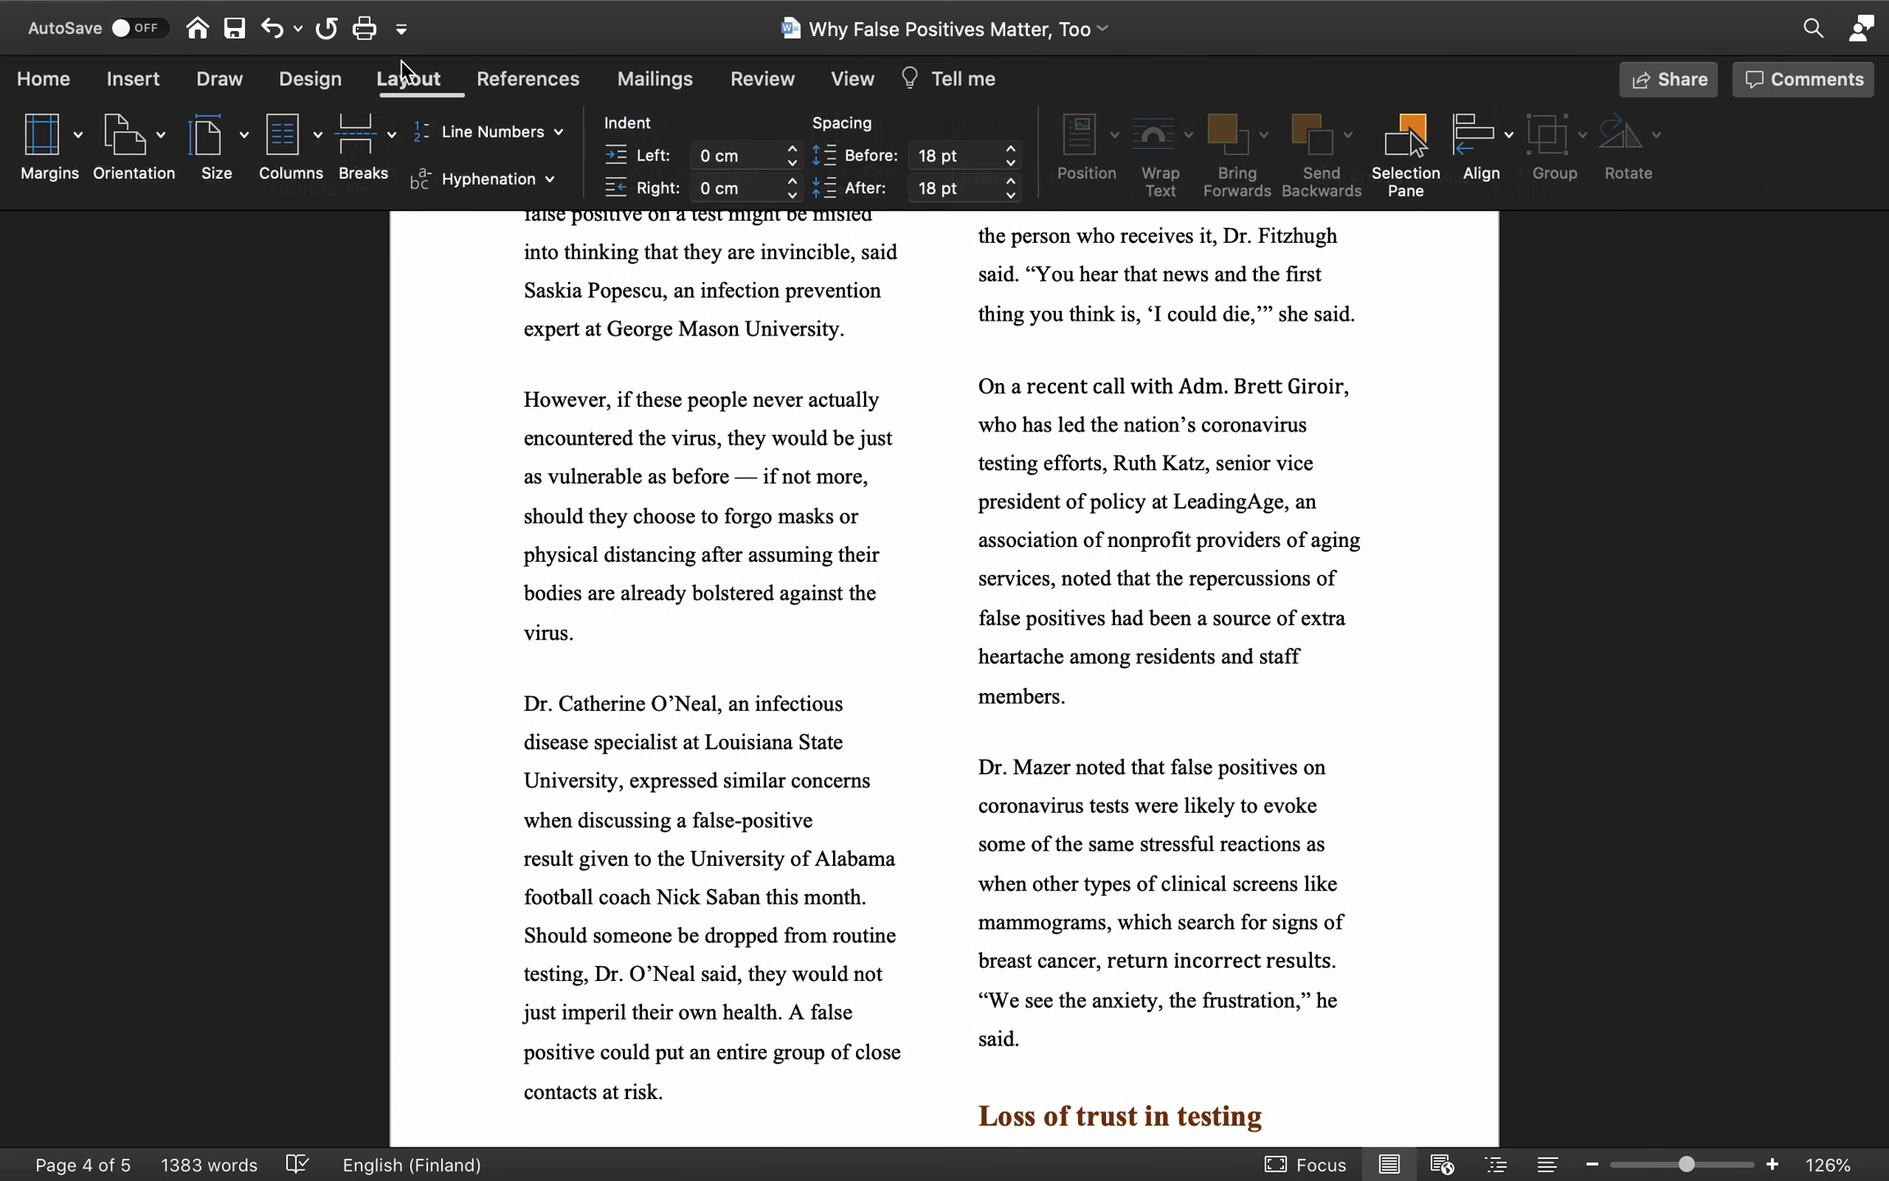
click(316, 132)
click(328, 198)
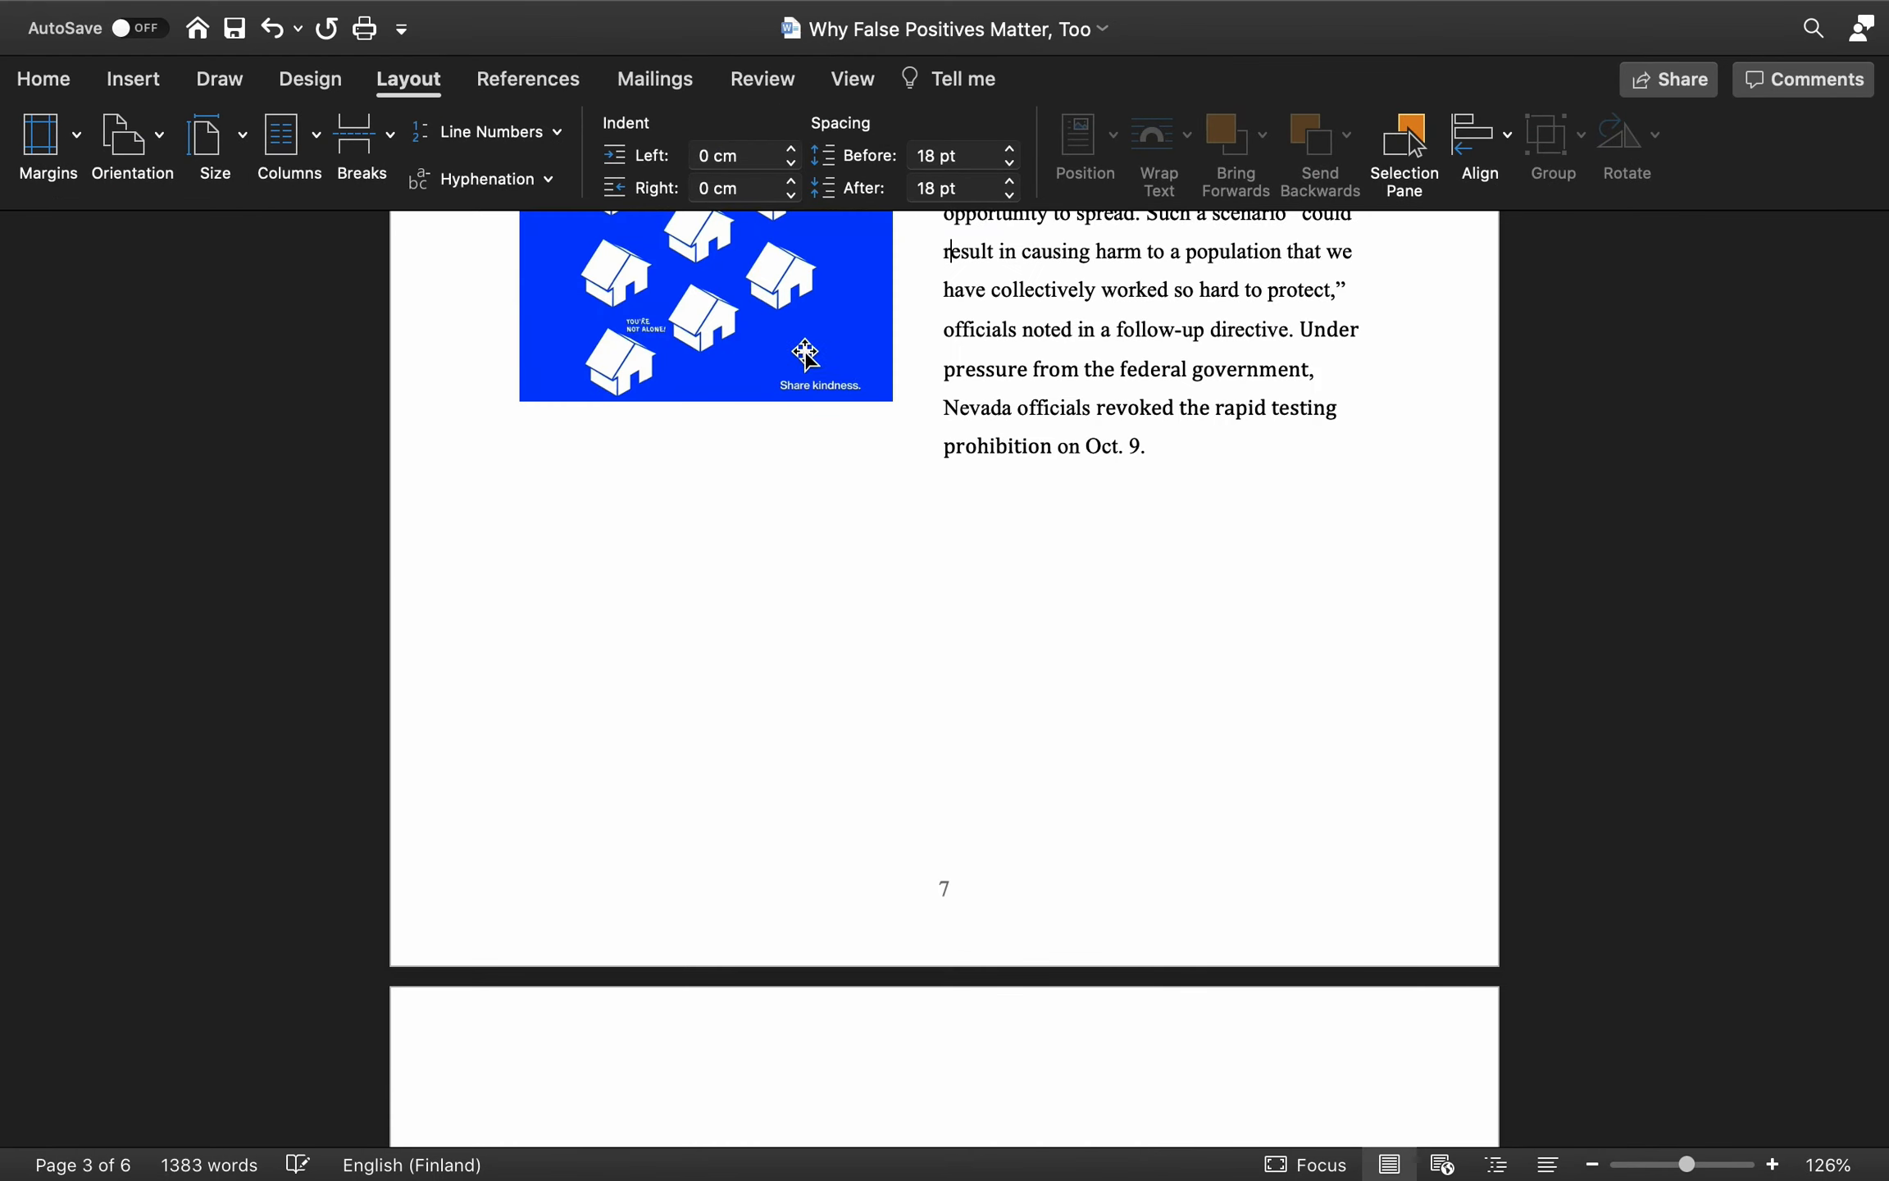
scroll(710, 639, up, 20)
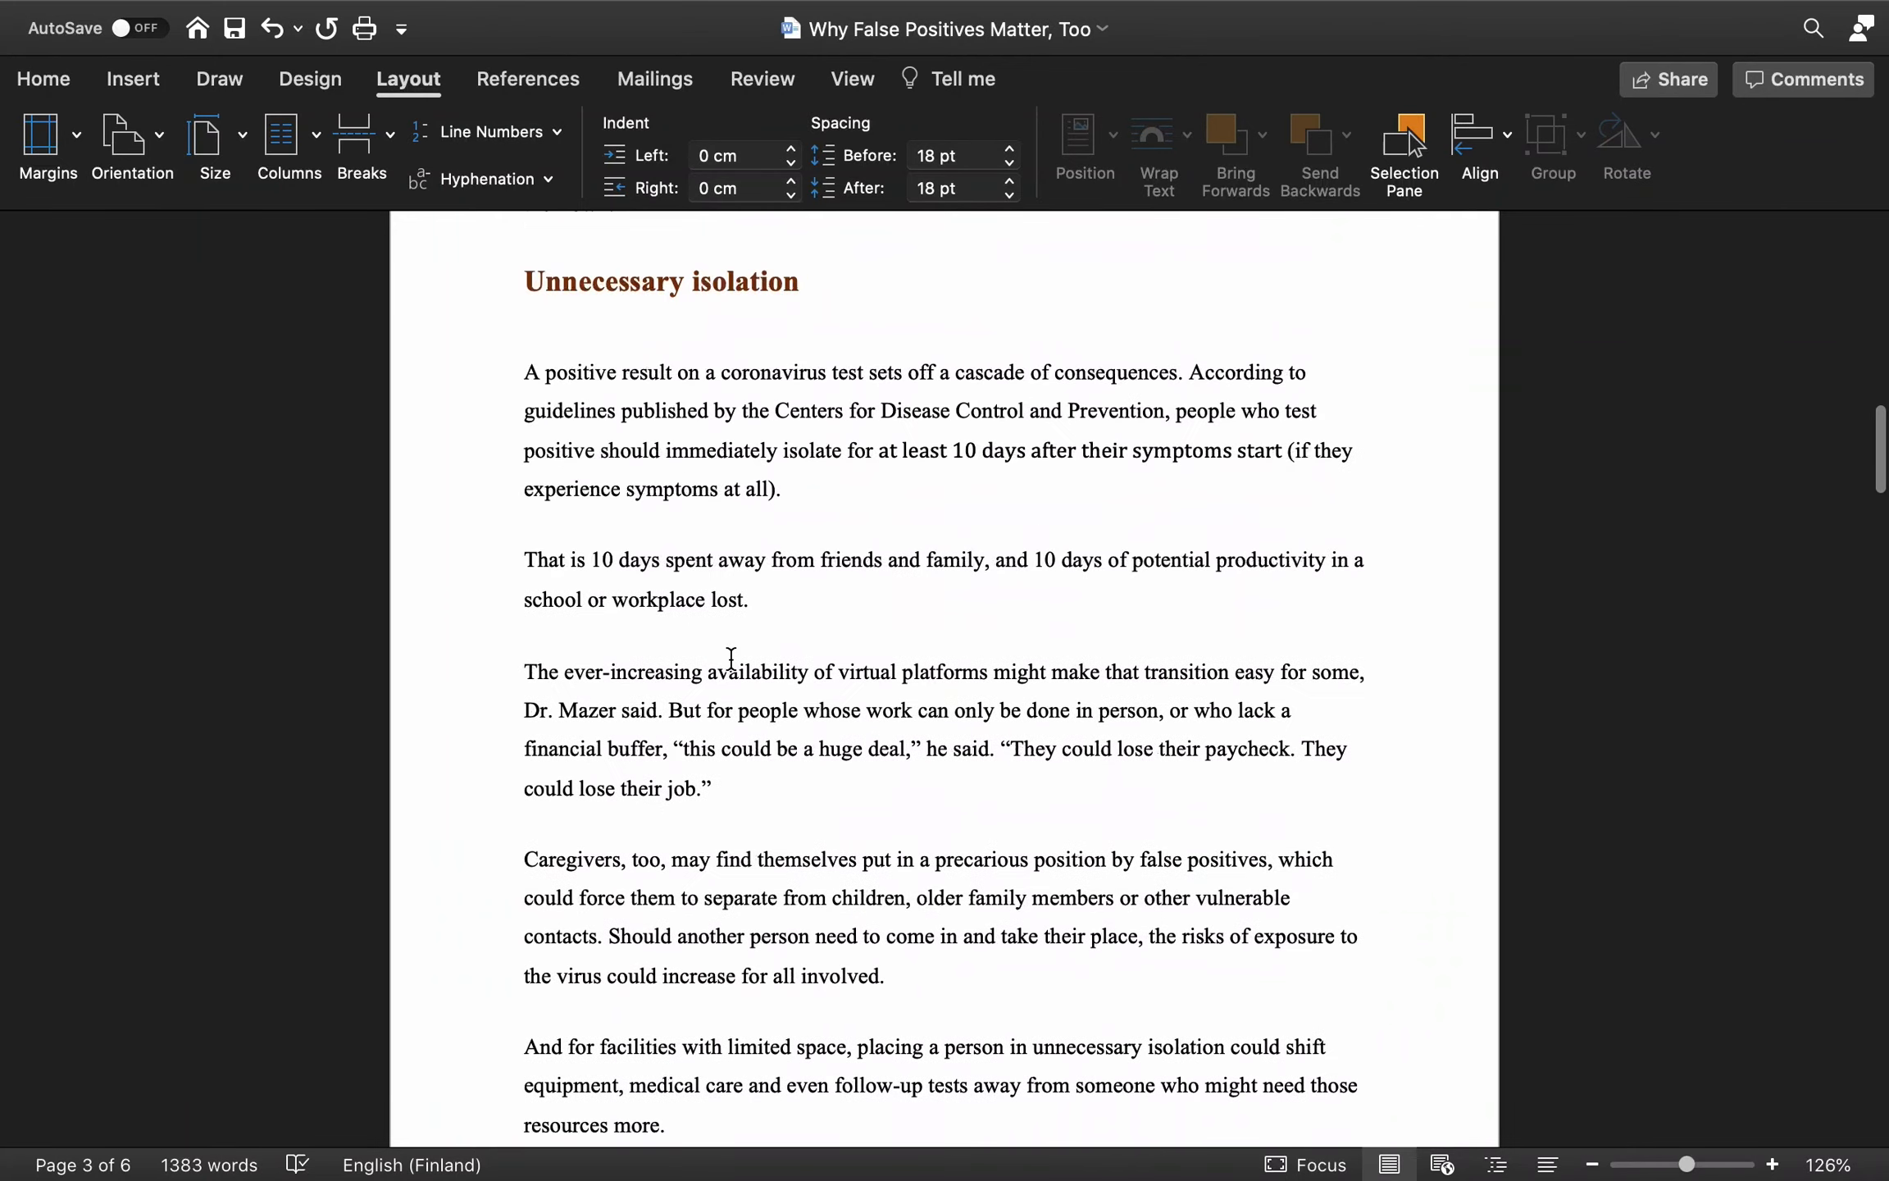
- Insert a footnote after "family" in the second paragraph under "Unnecessary isolation" with the text "Family is important"
click(534, 78)
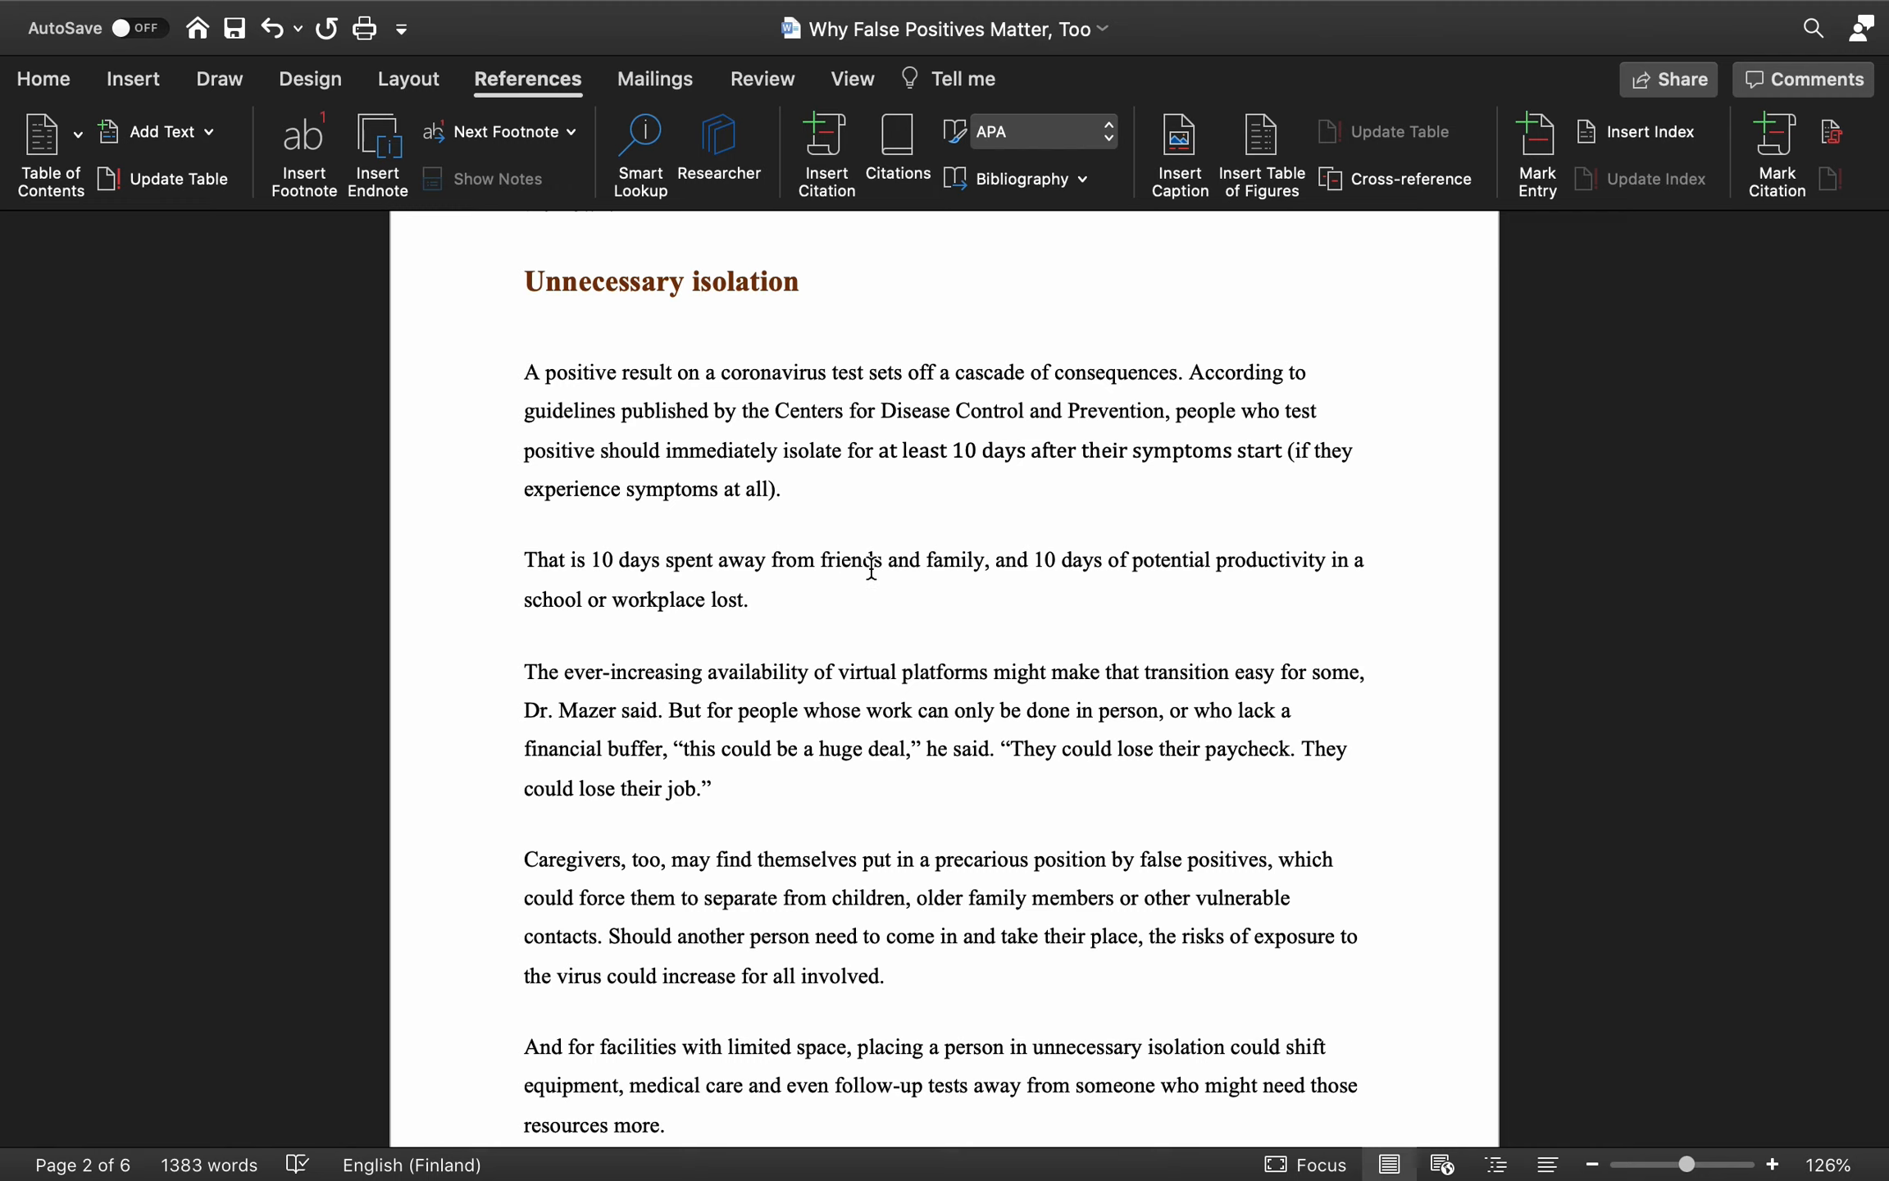
click(984, 560)
click(318, 146)
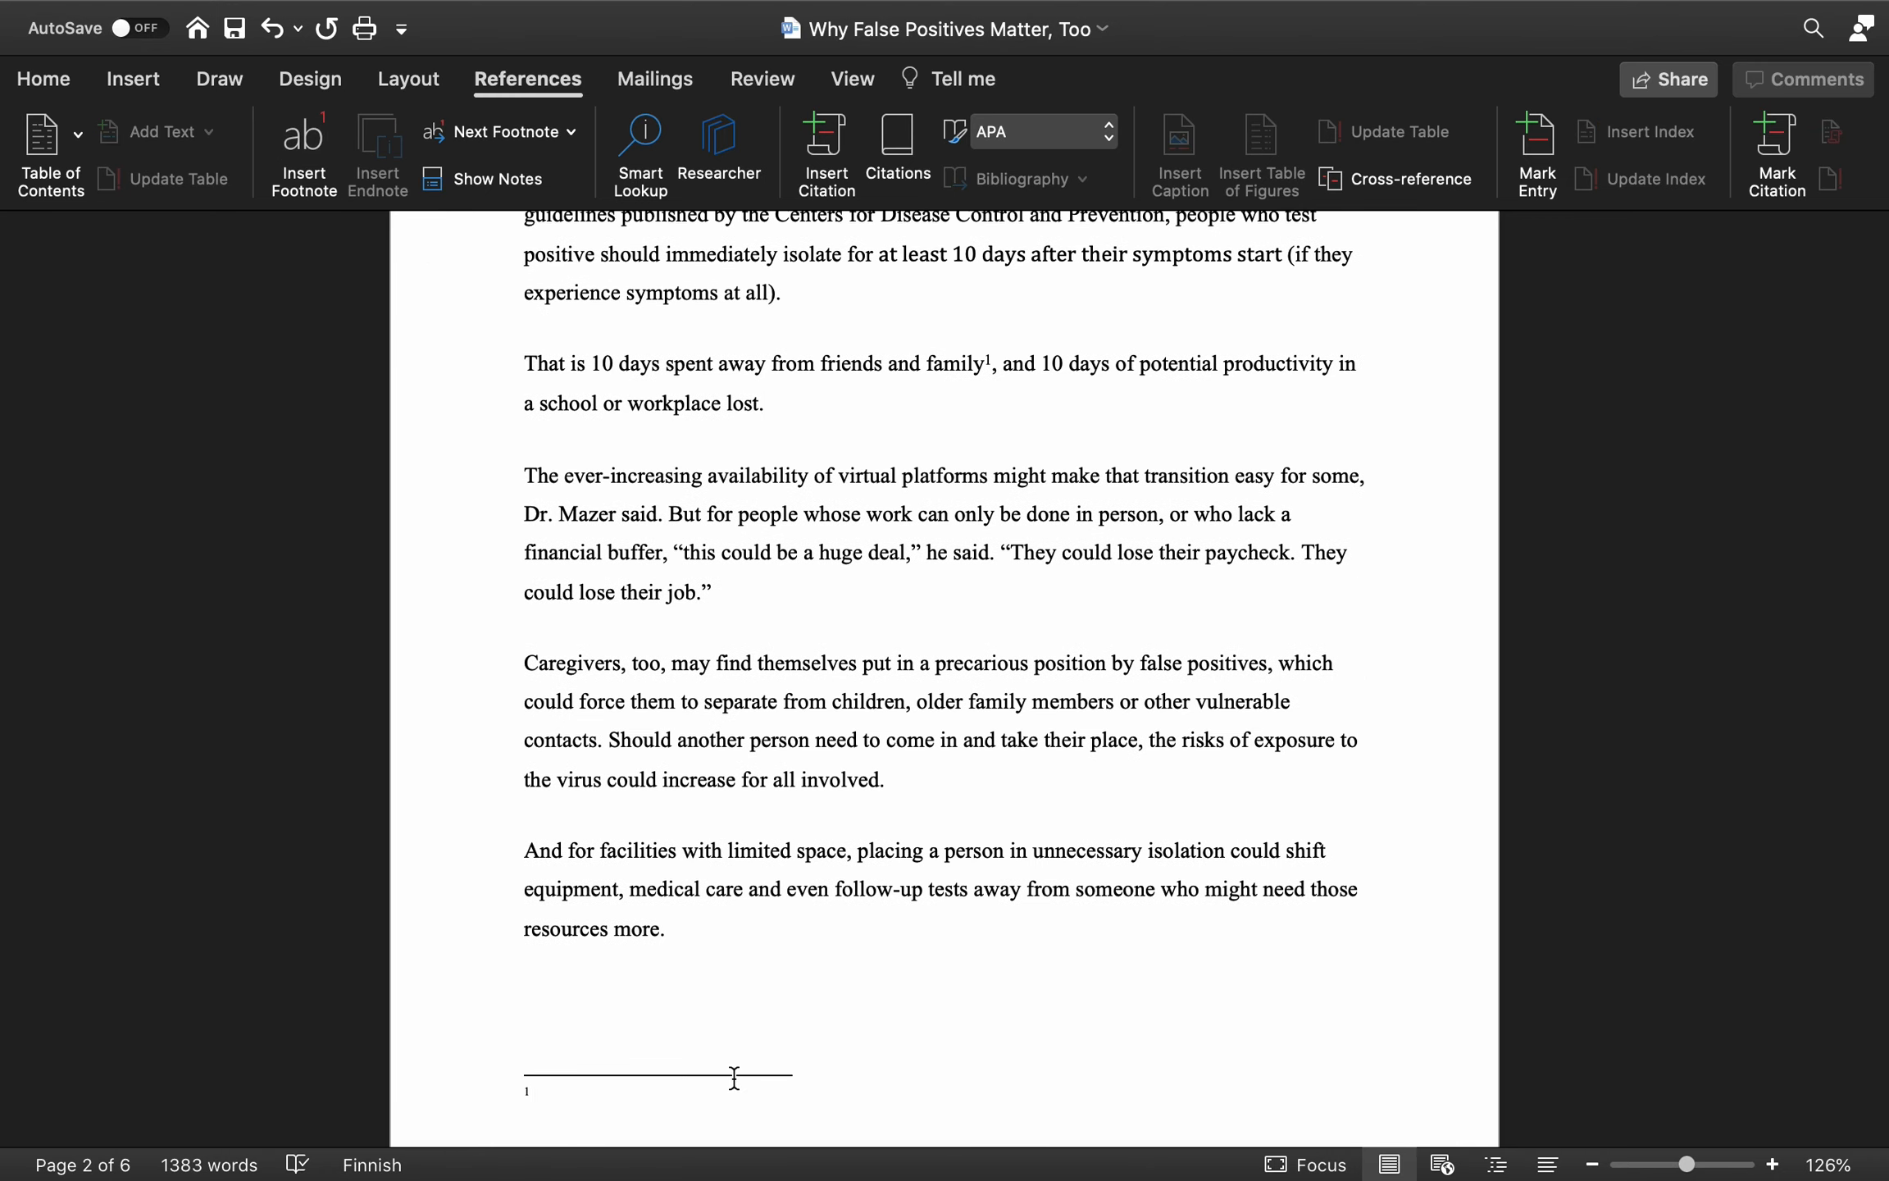
scroll(573, 1113, down, 3)
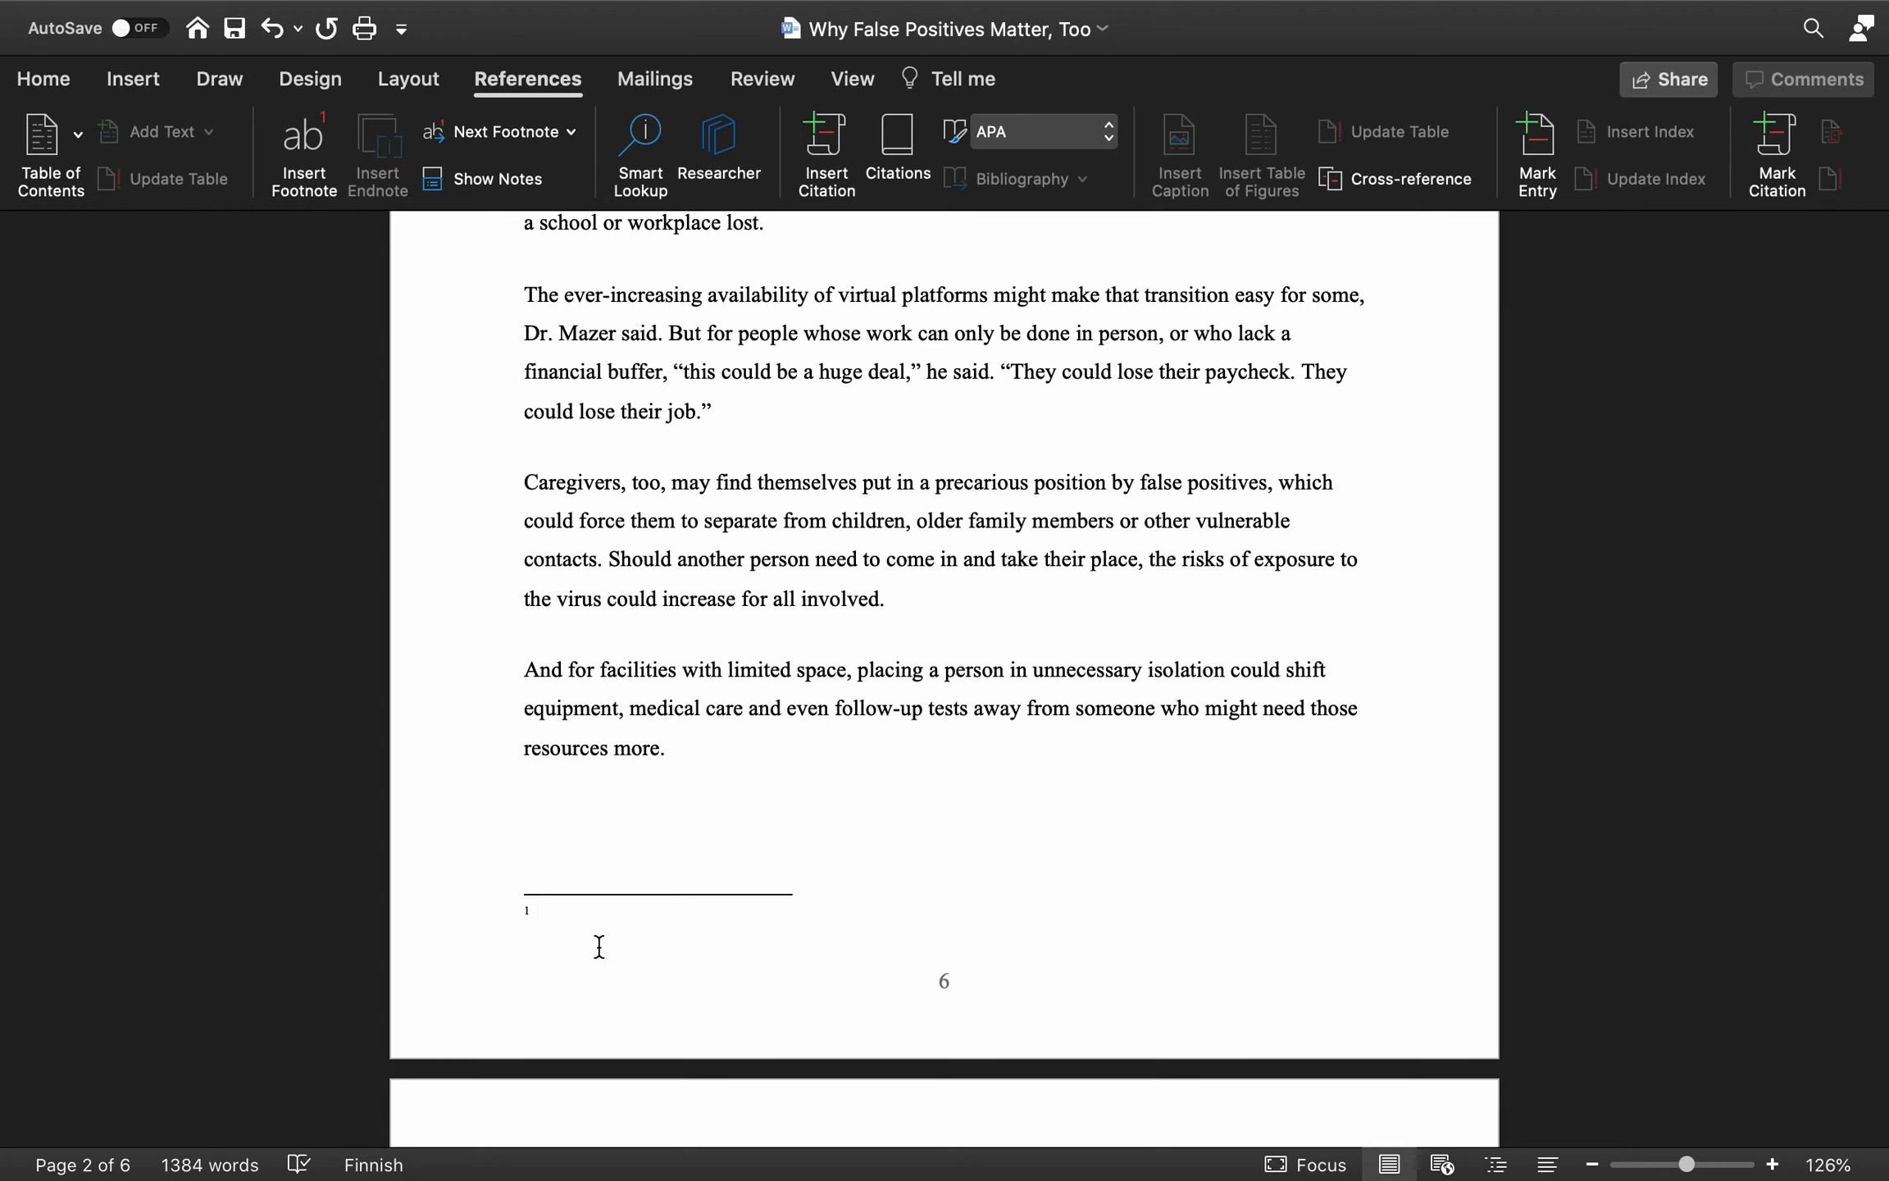
text(Family )
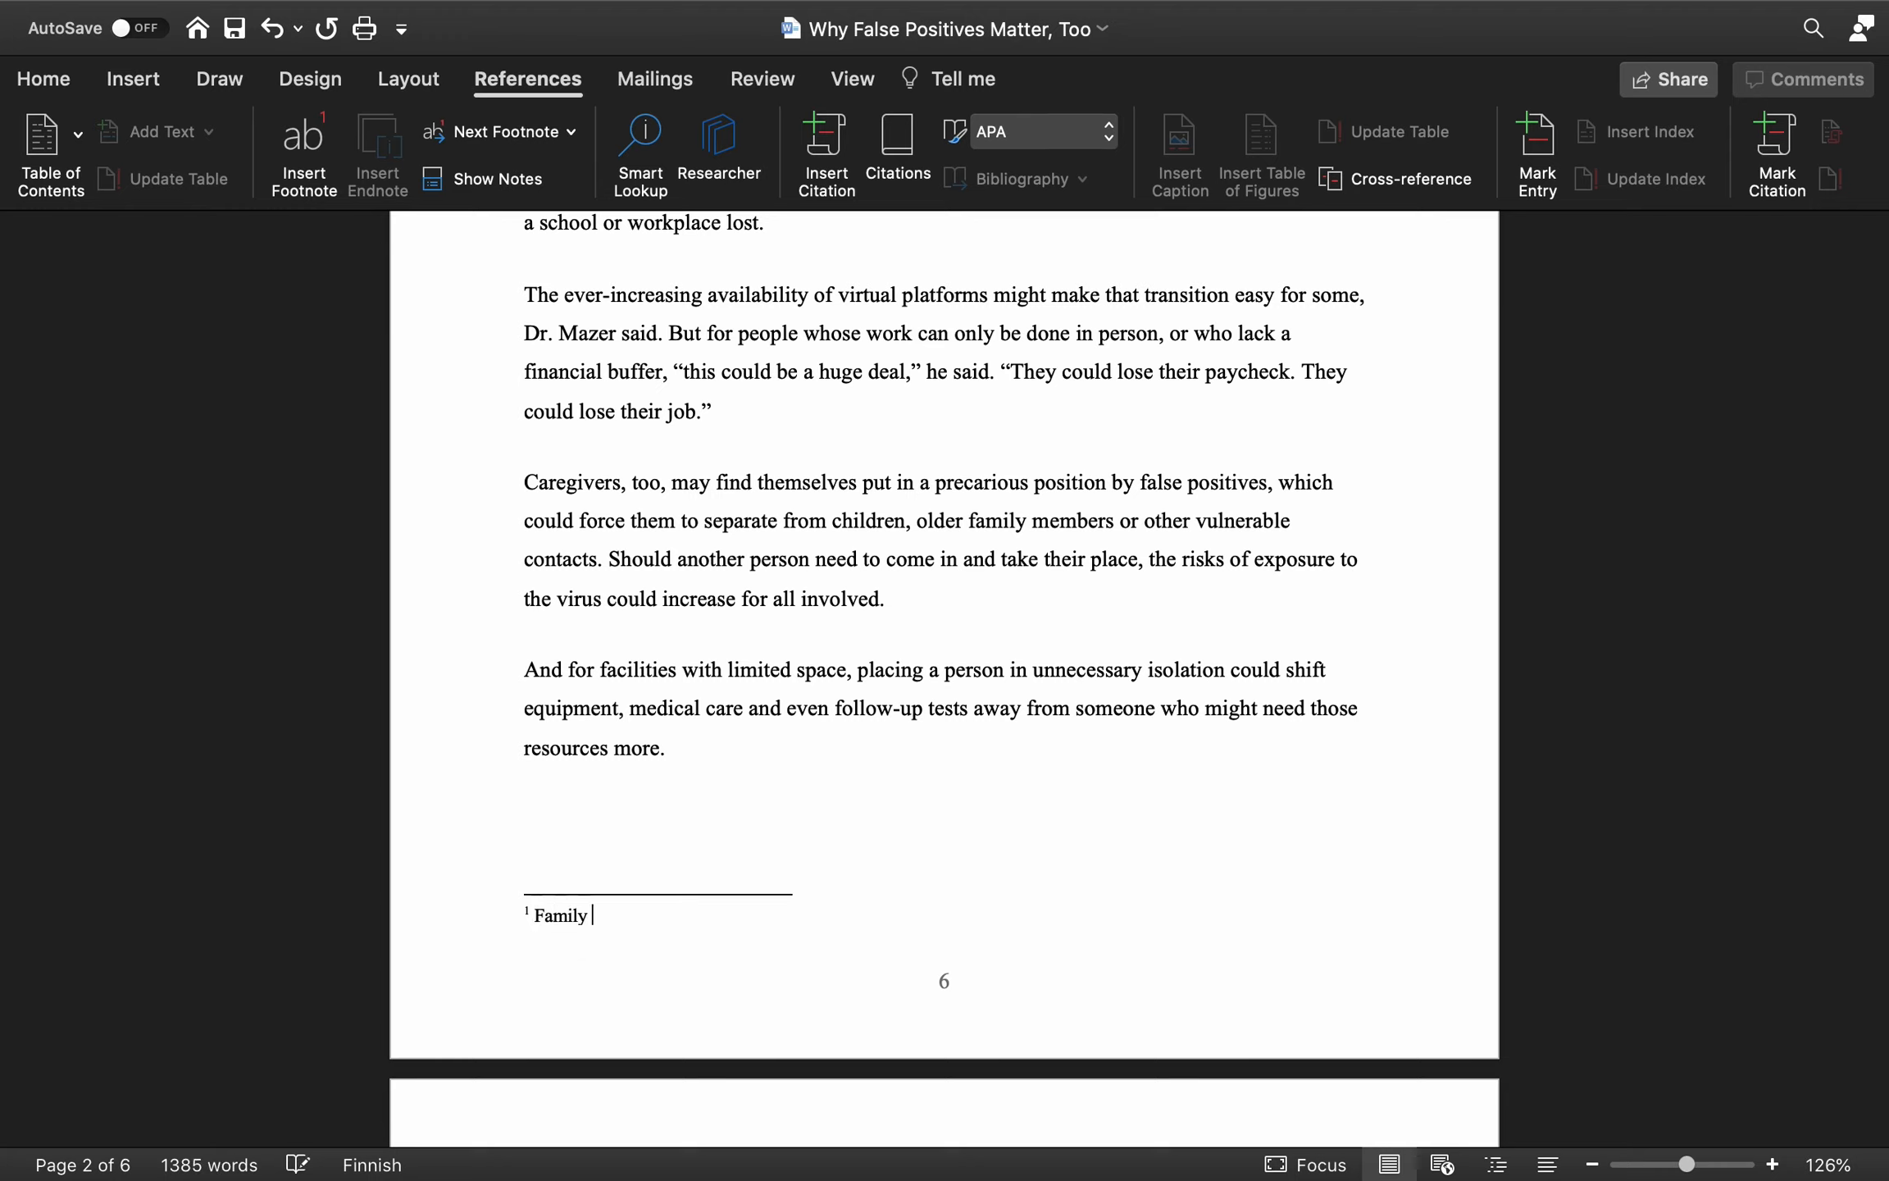
text(is important)
scroll(476, 773, down, 2)
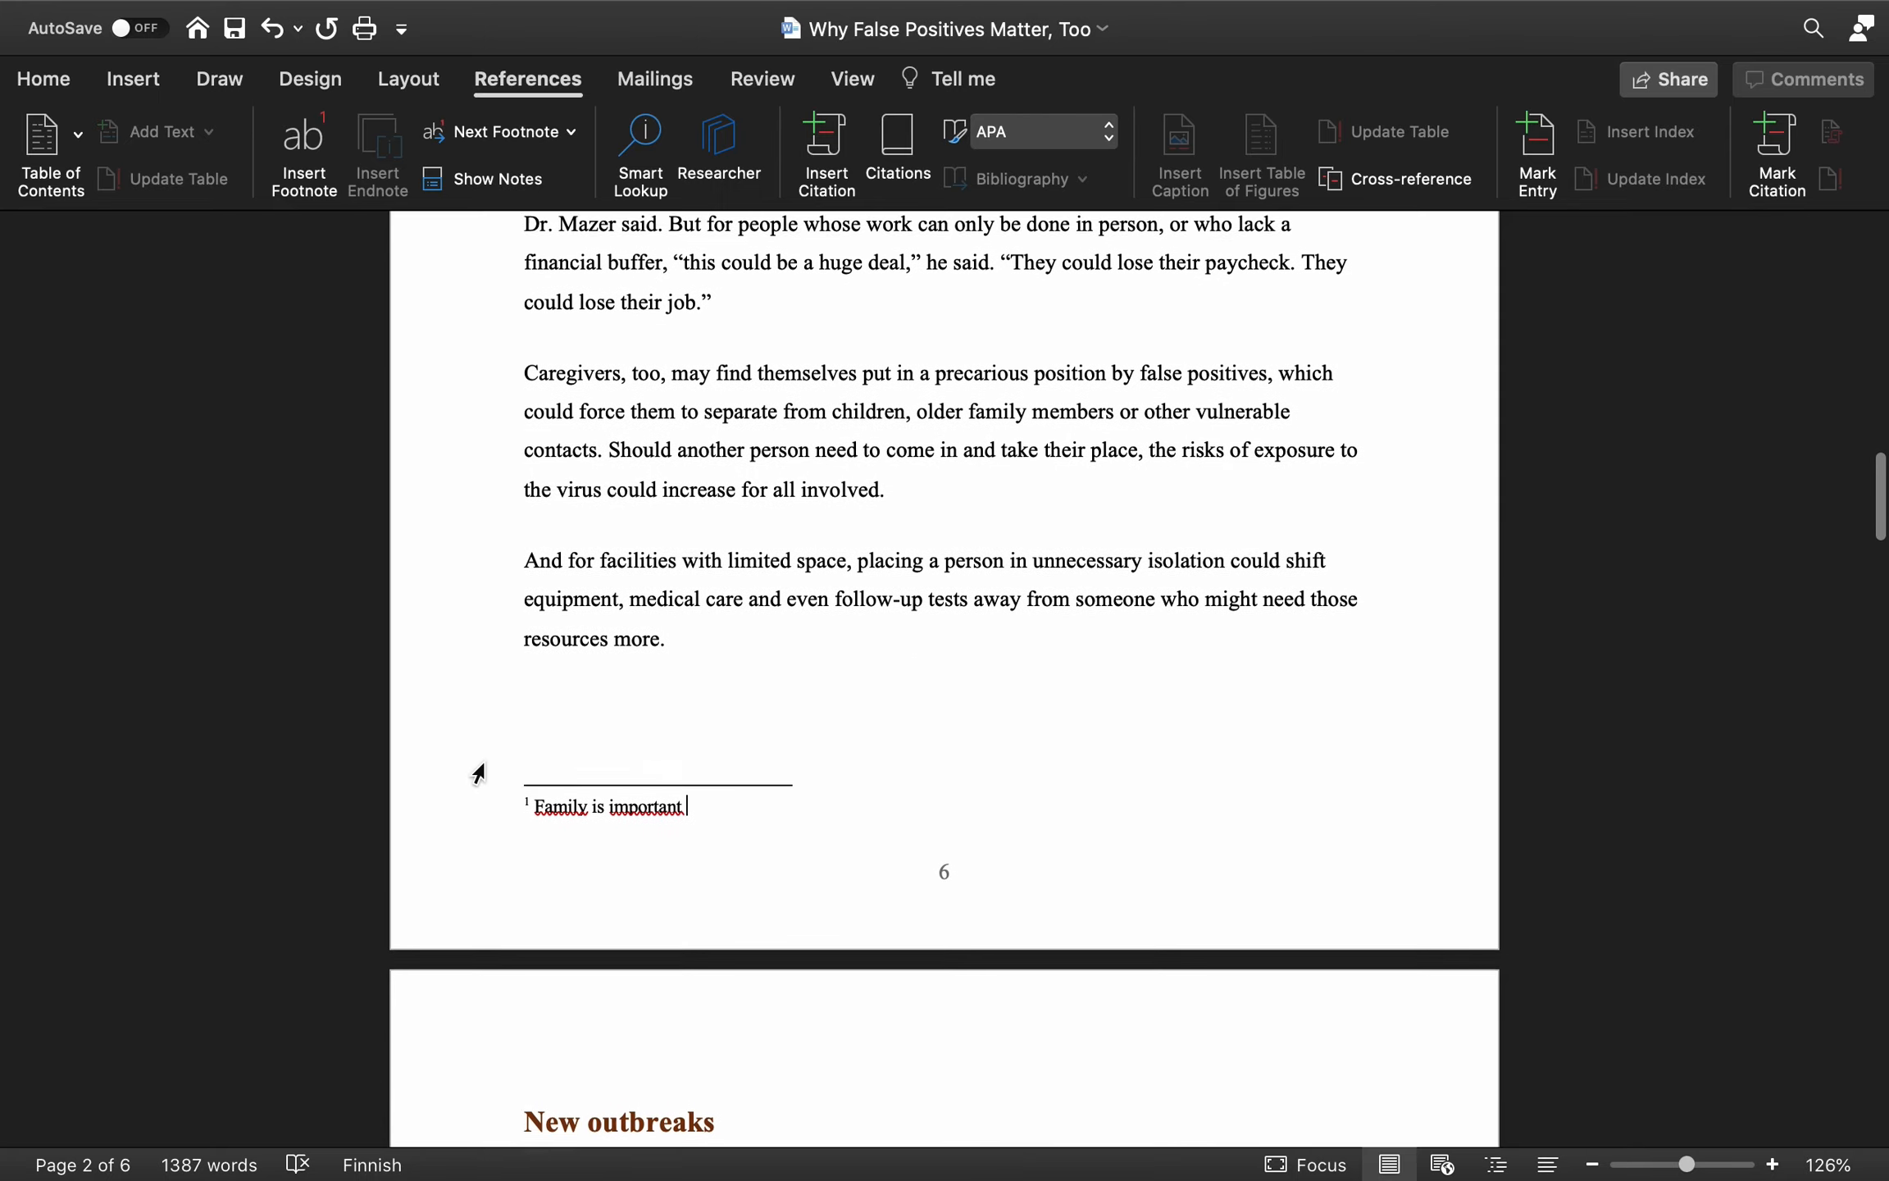
- Delete the footnote reference after "family" in the second paragraph under "Unnecessary isolation" to remove its footnote
scroll(603, 671, up, 12)
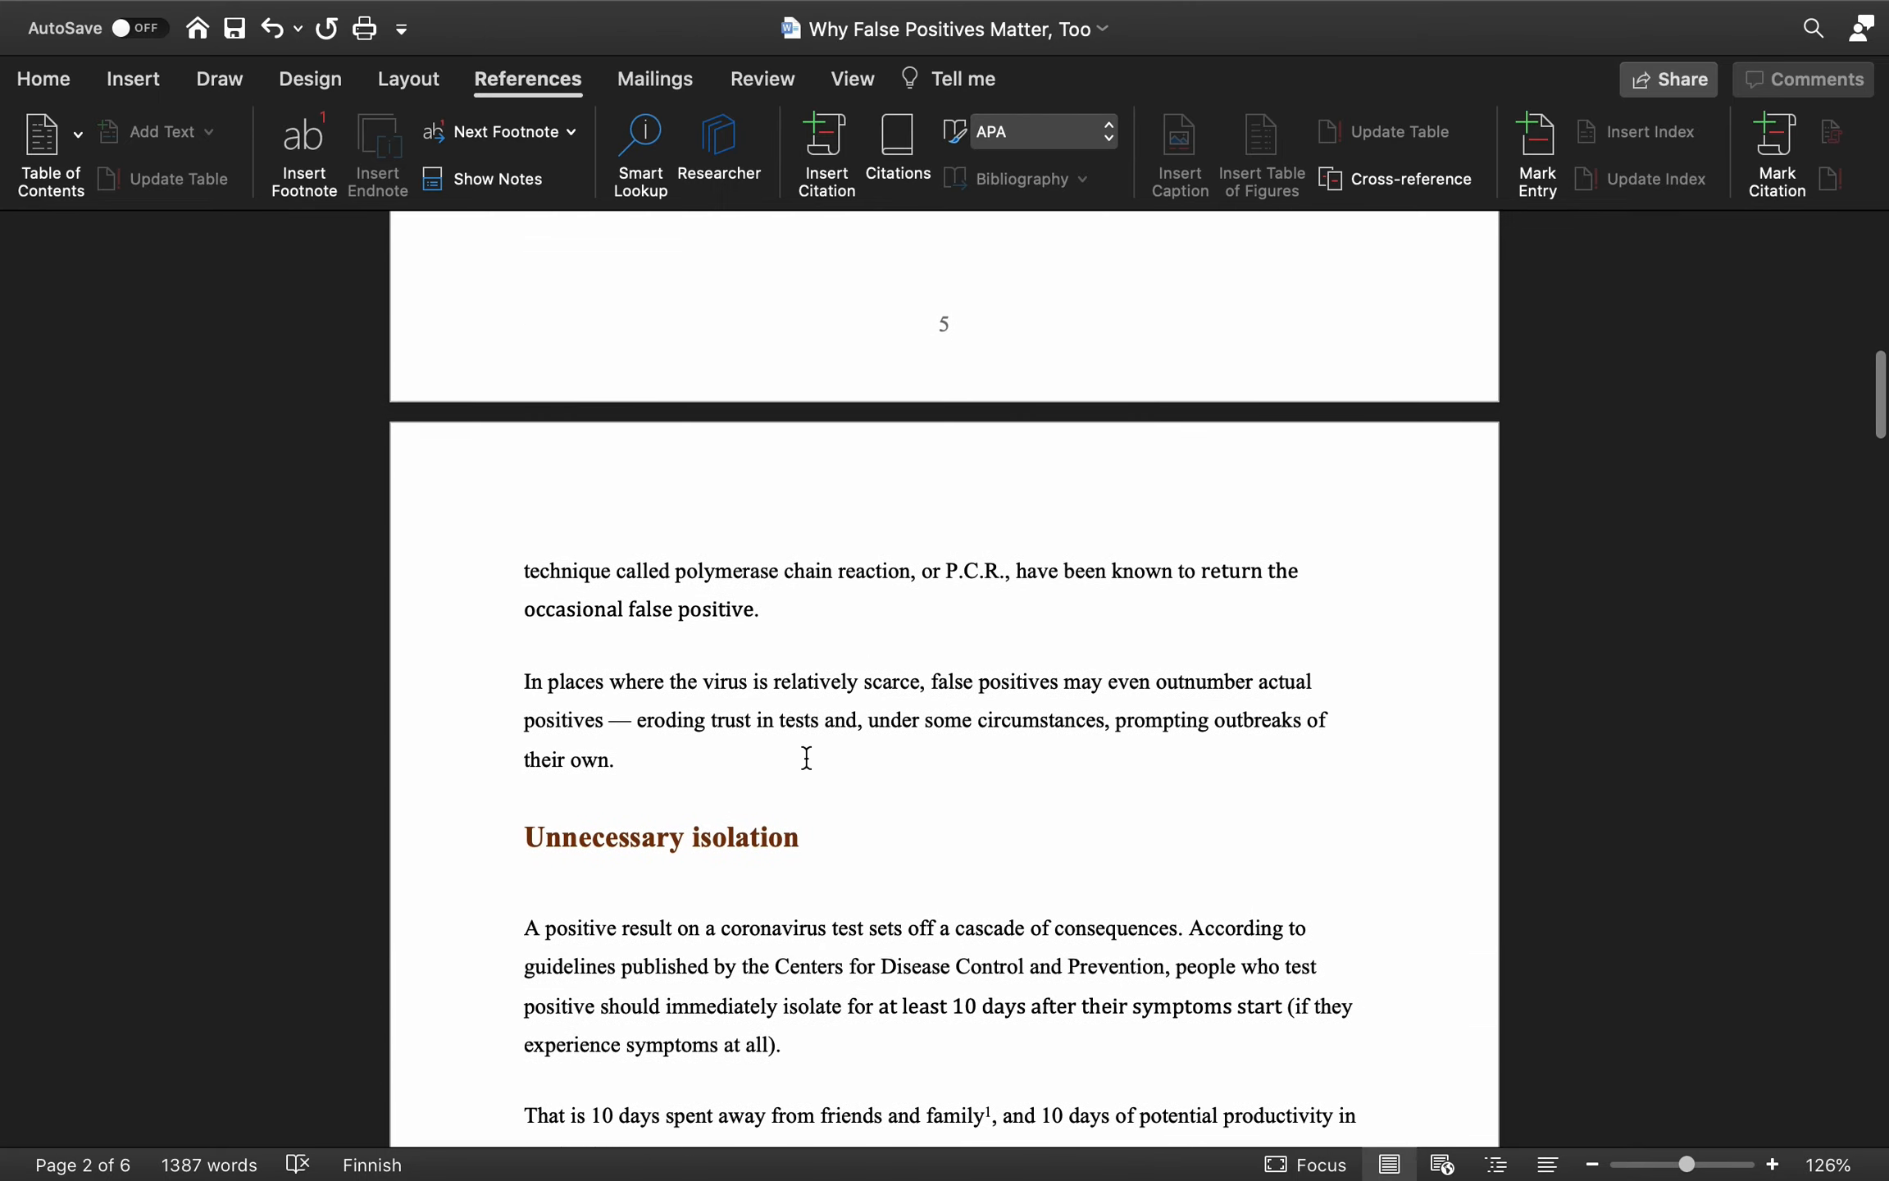
scroll(806, 758, up, 15)
scroll(806, 758, down, 5)
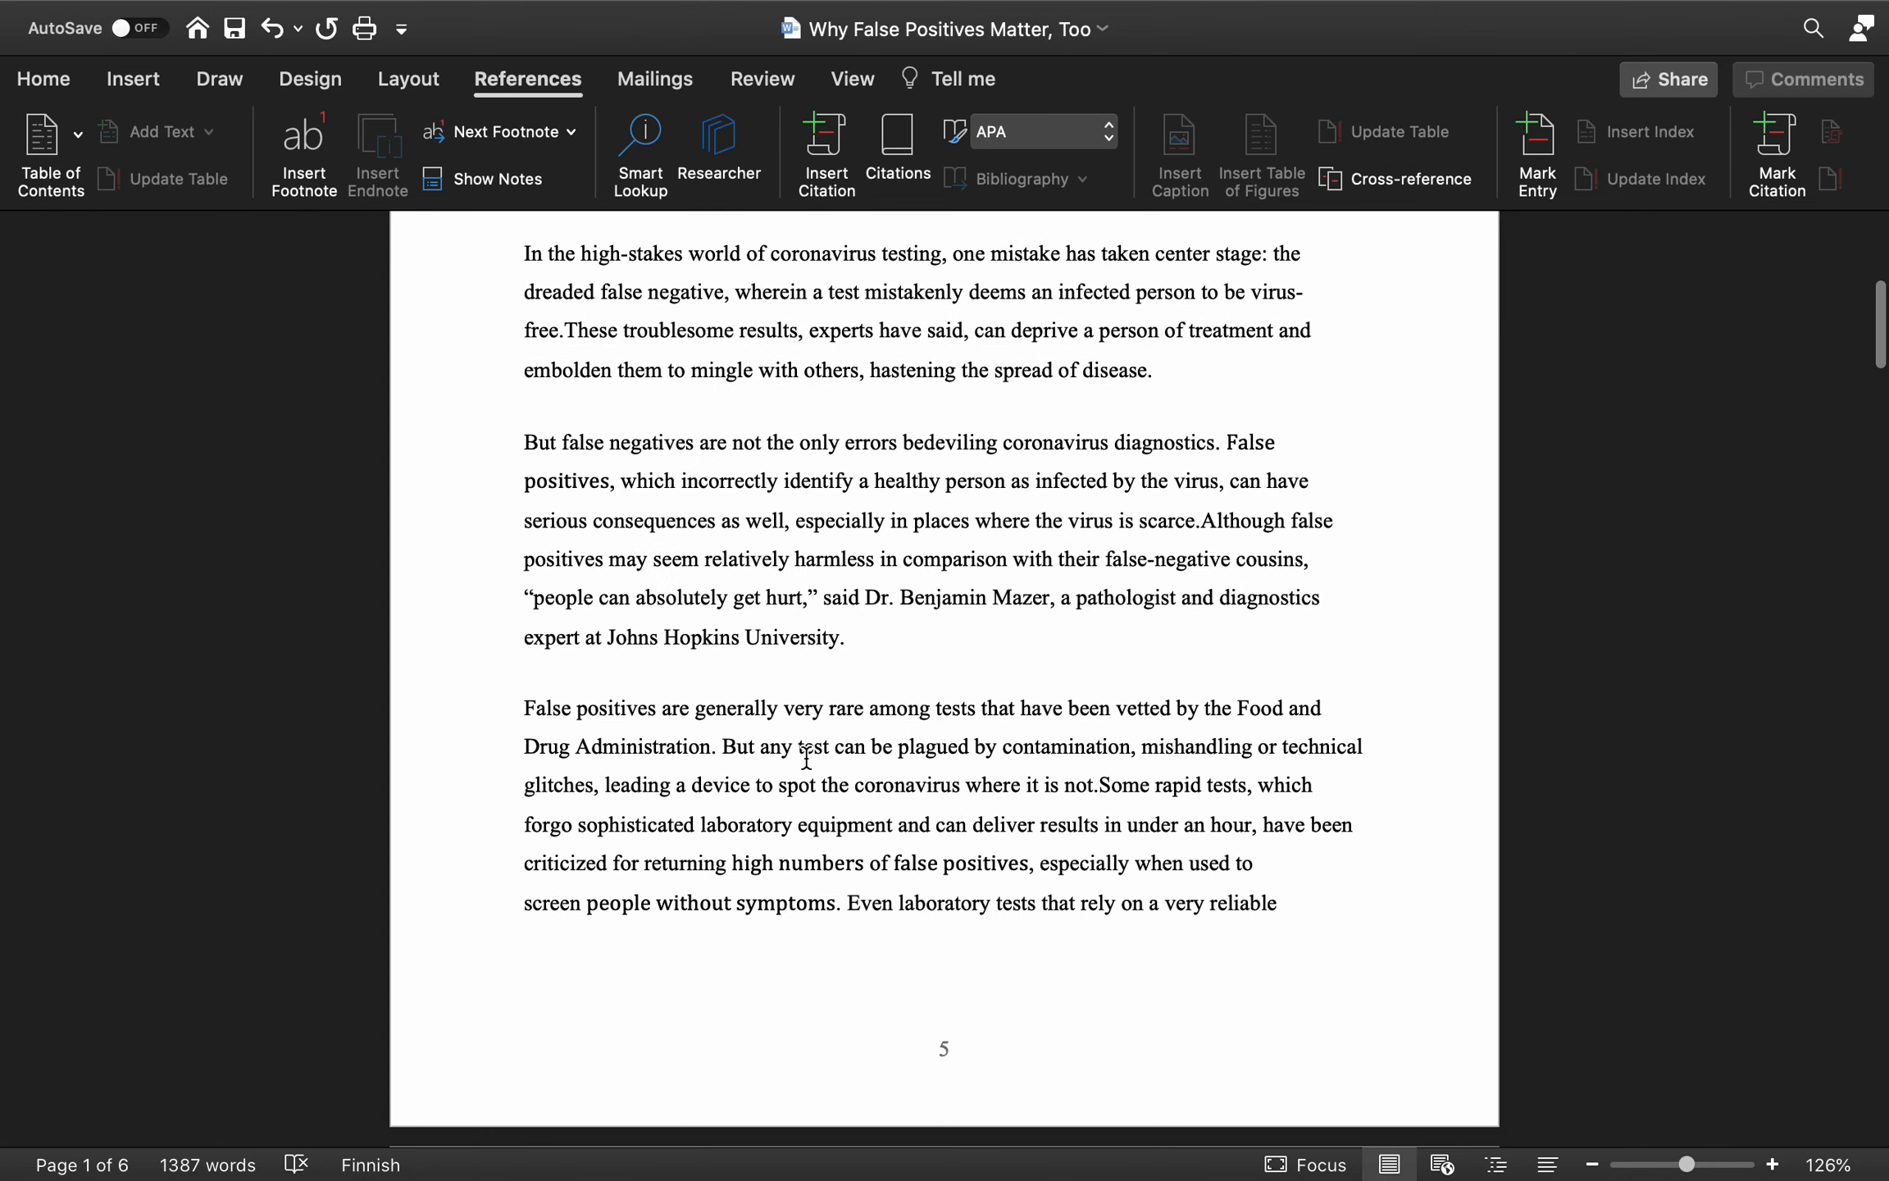
scroll(658, 921, up, 1)
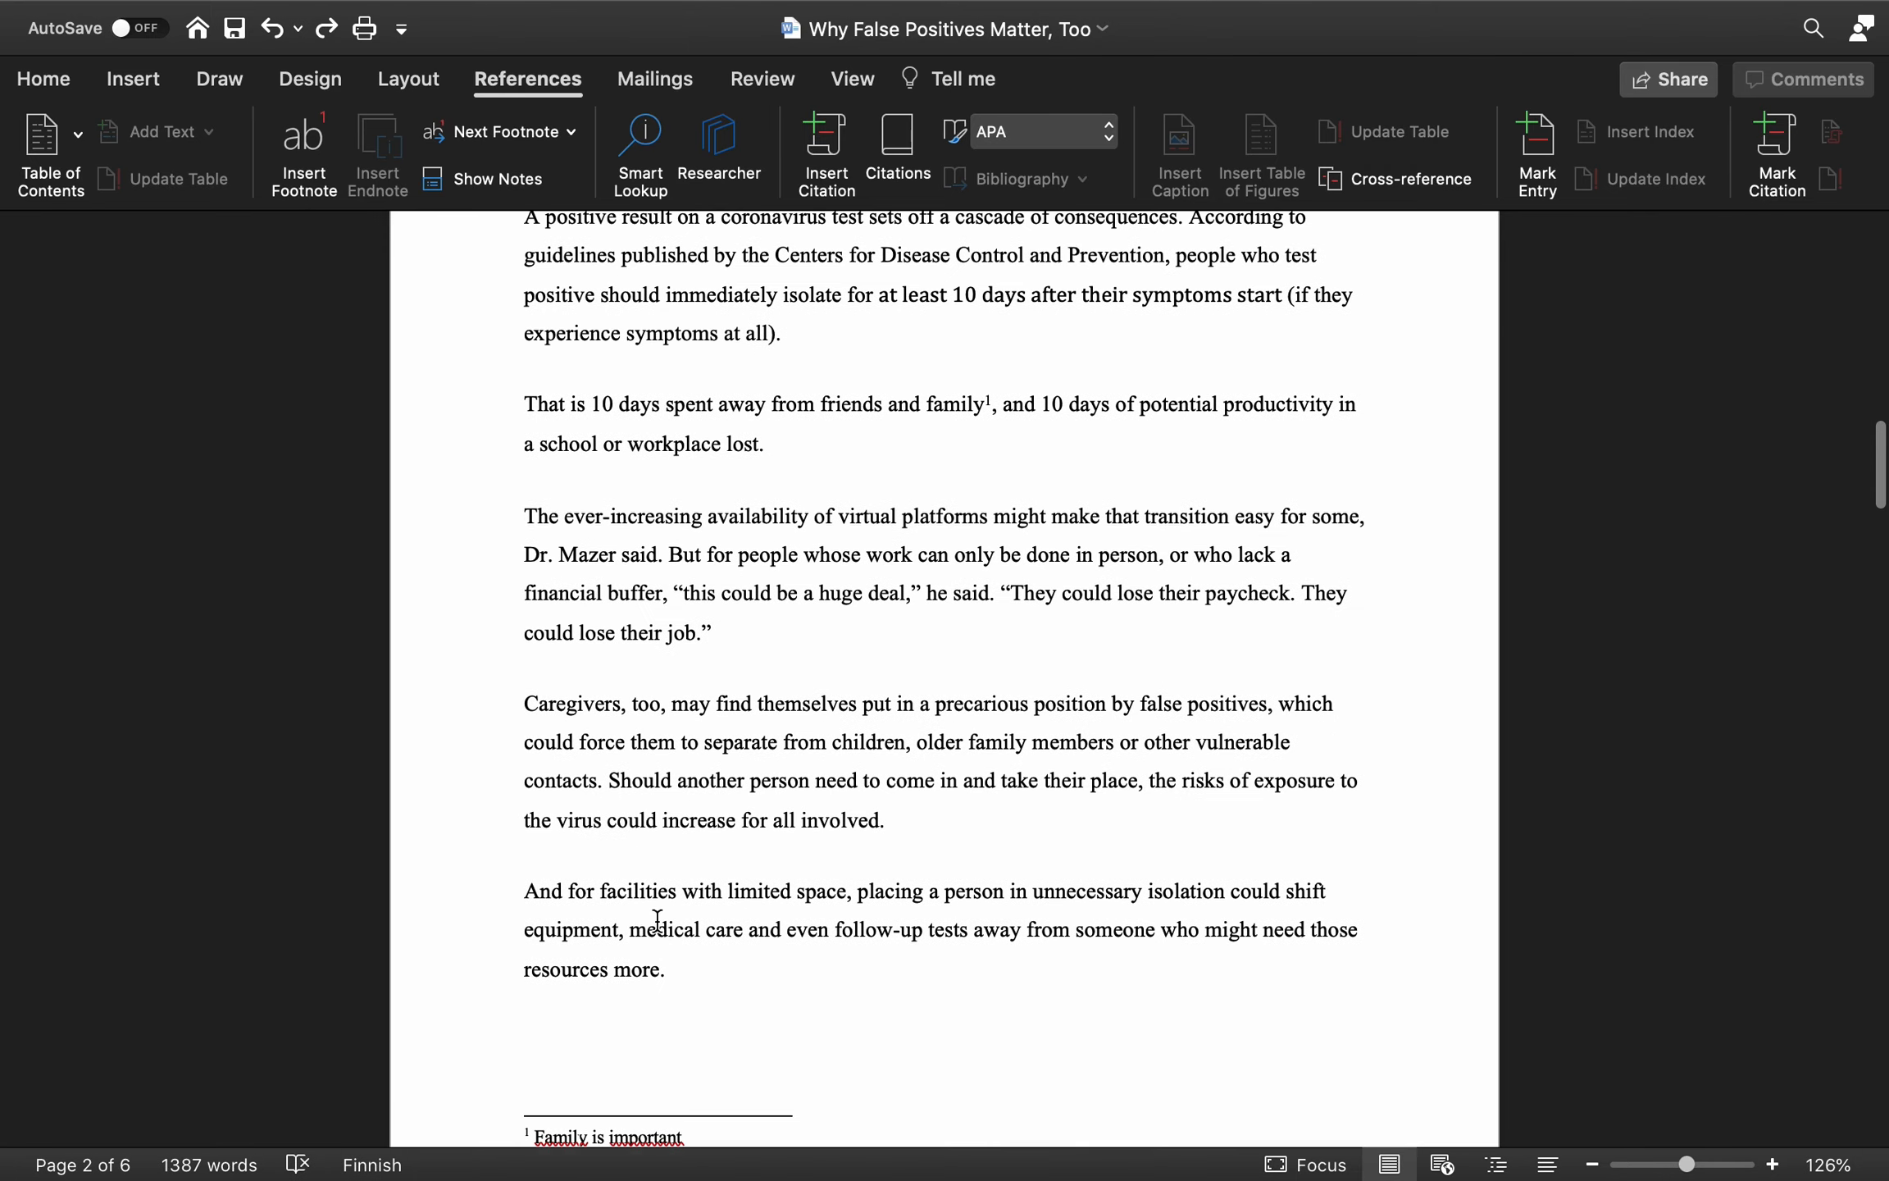
scroll(658, 920, up, 1)
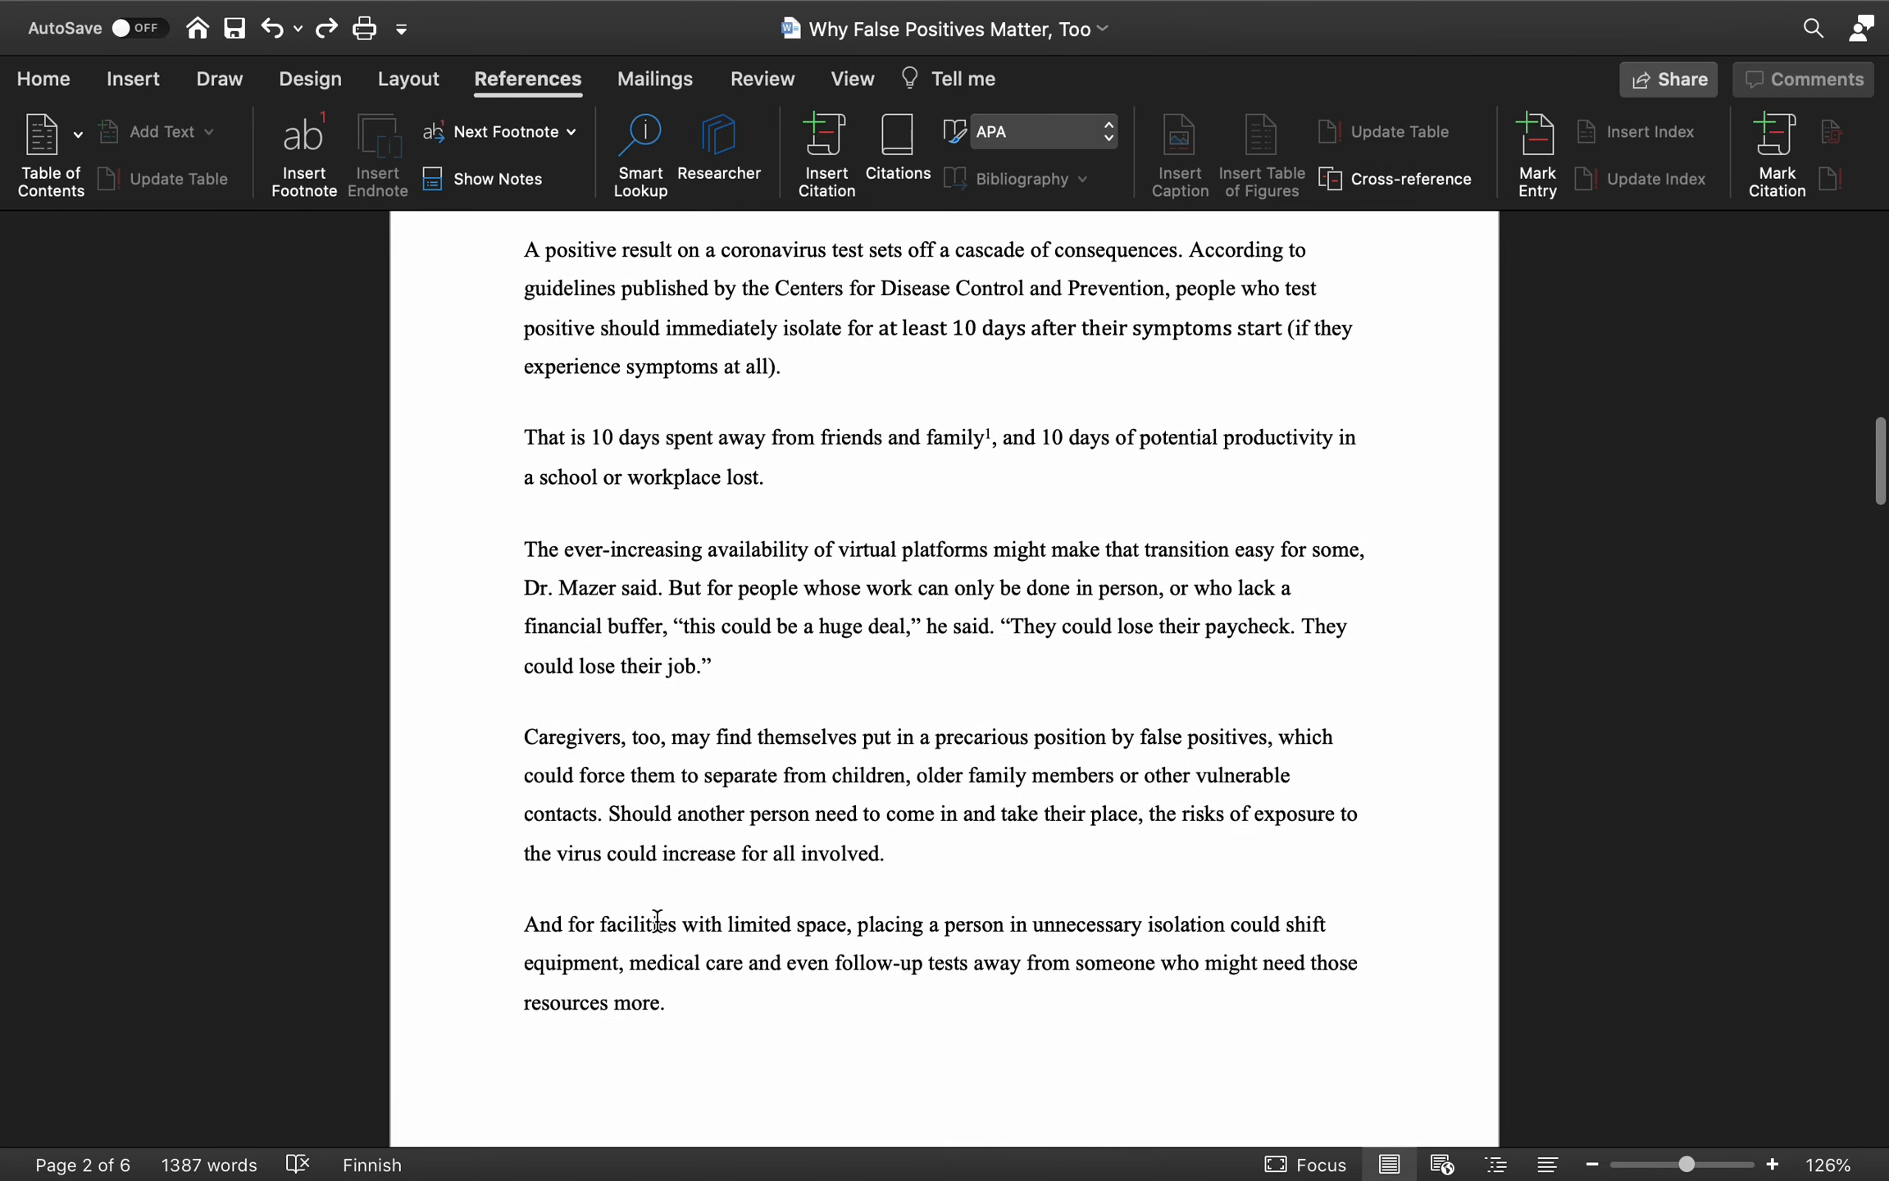
click(987, 434)
click(993, 431)
mouse_move(994, 431)
drag(994, 430, 984, 432)
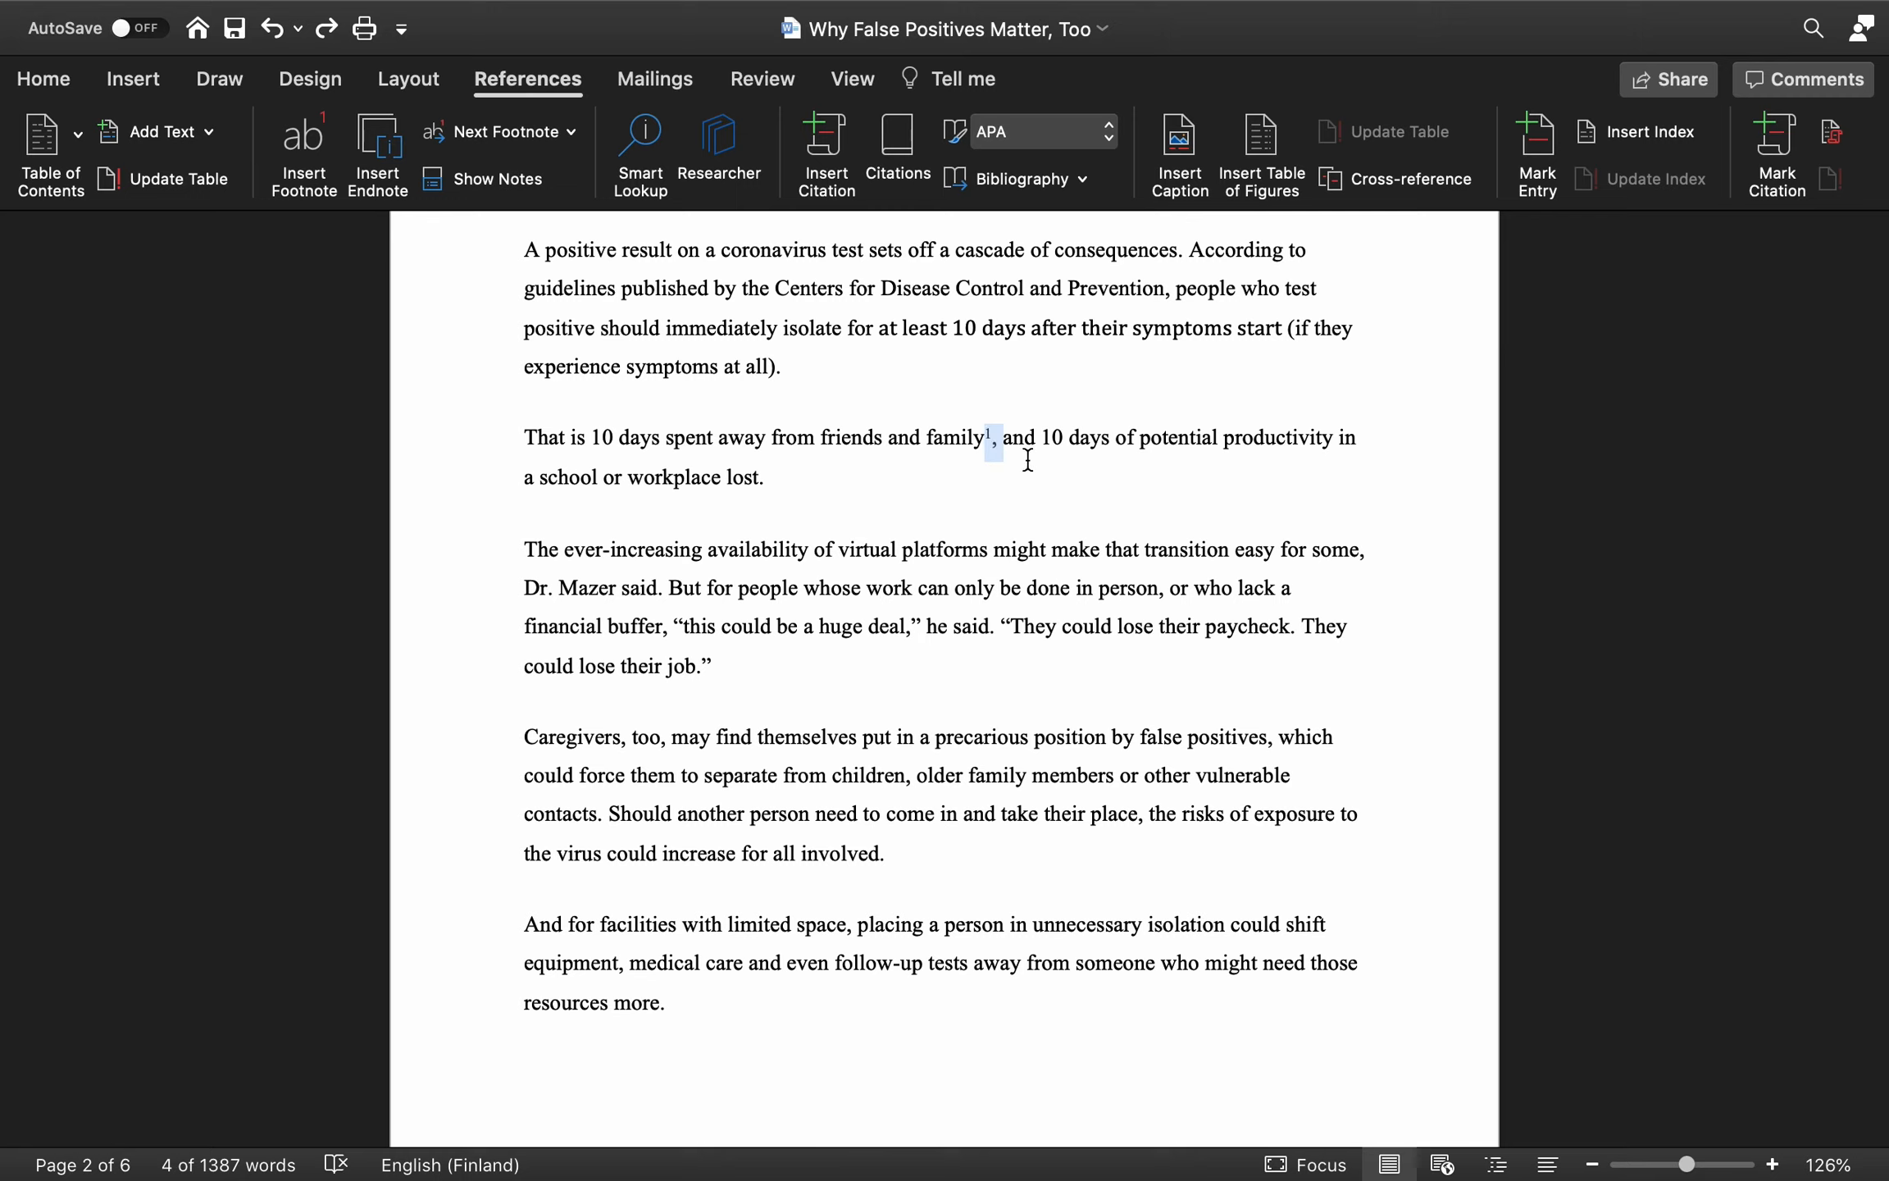
mouse_move(992, 451)
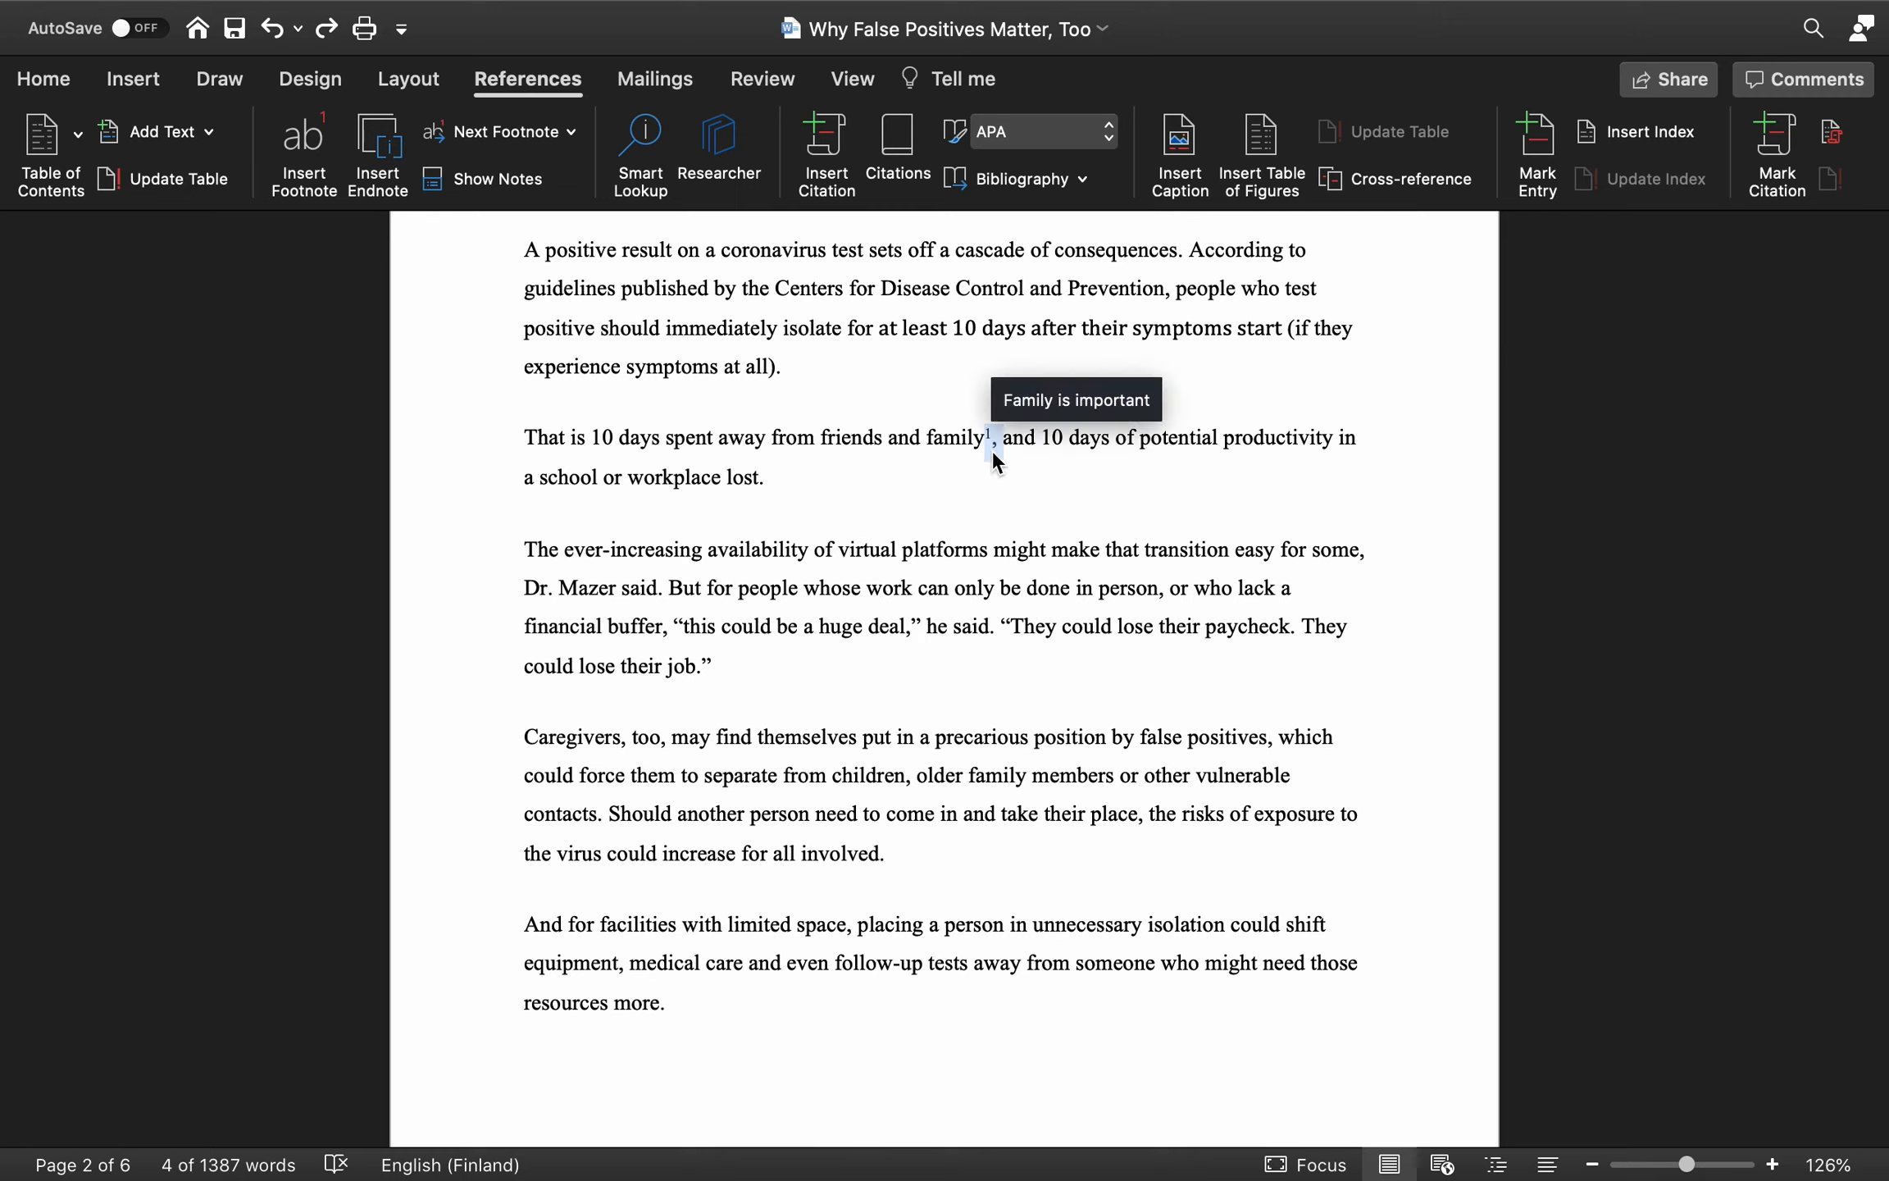
key(BackSpace)
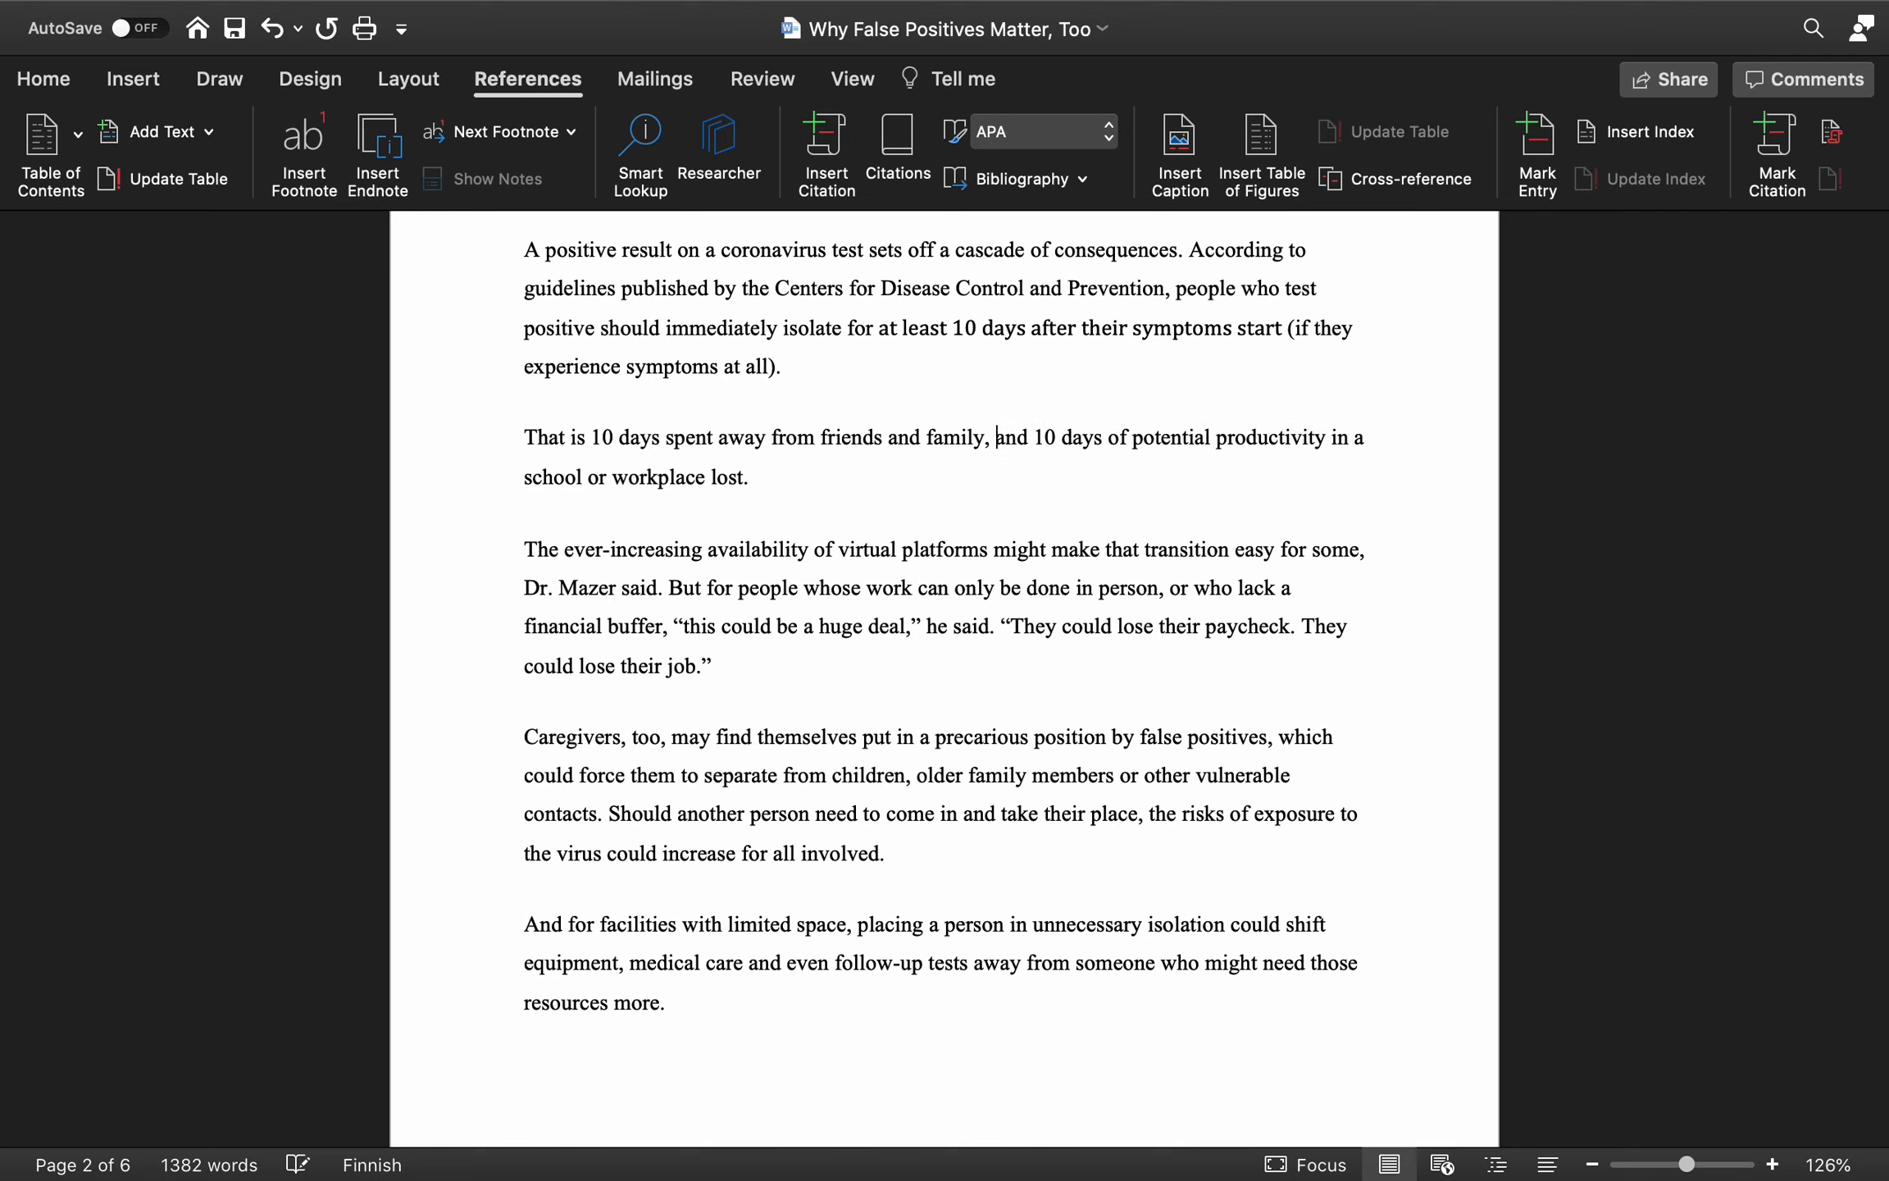
scroll(974, 578, down, 10)
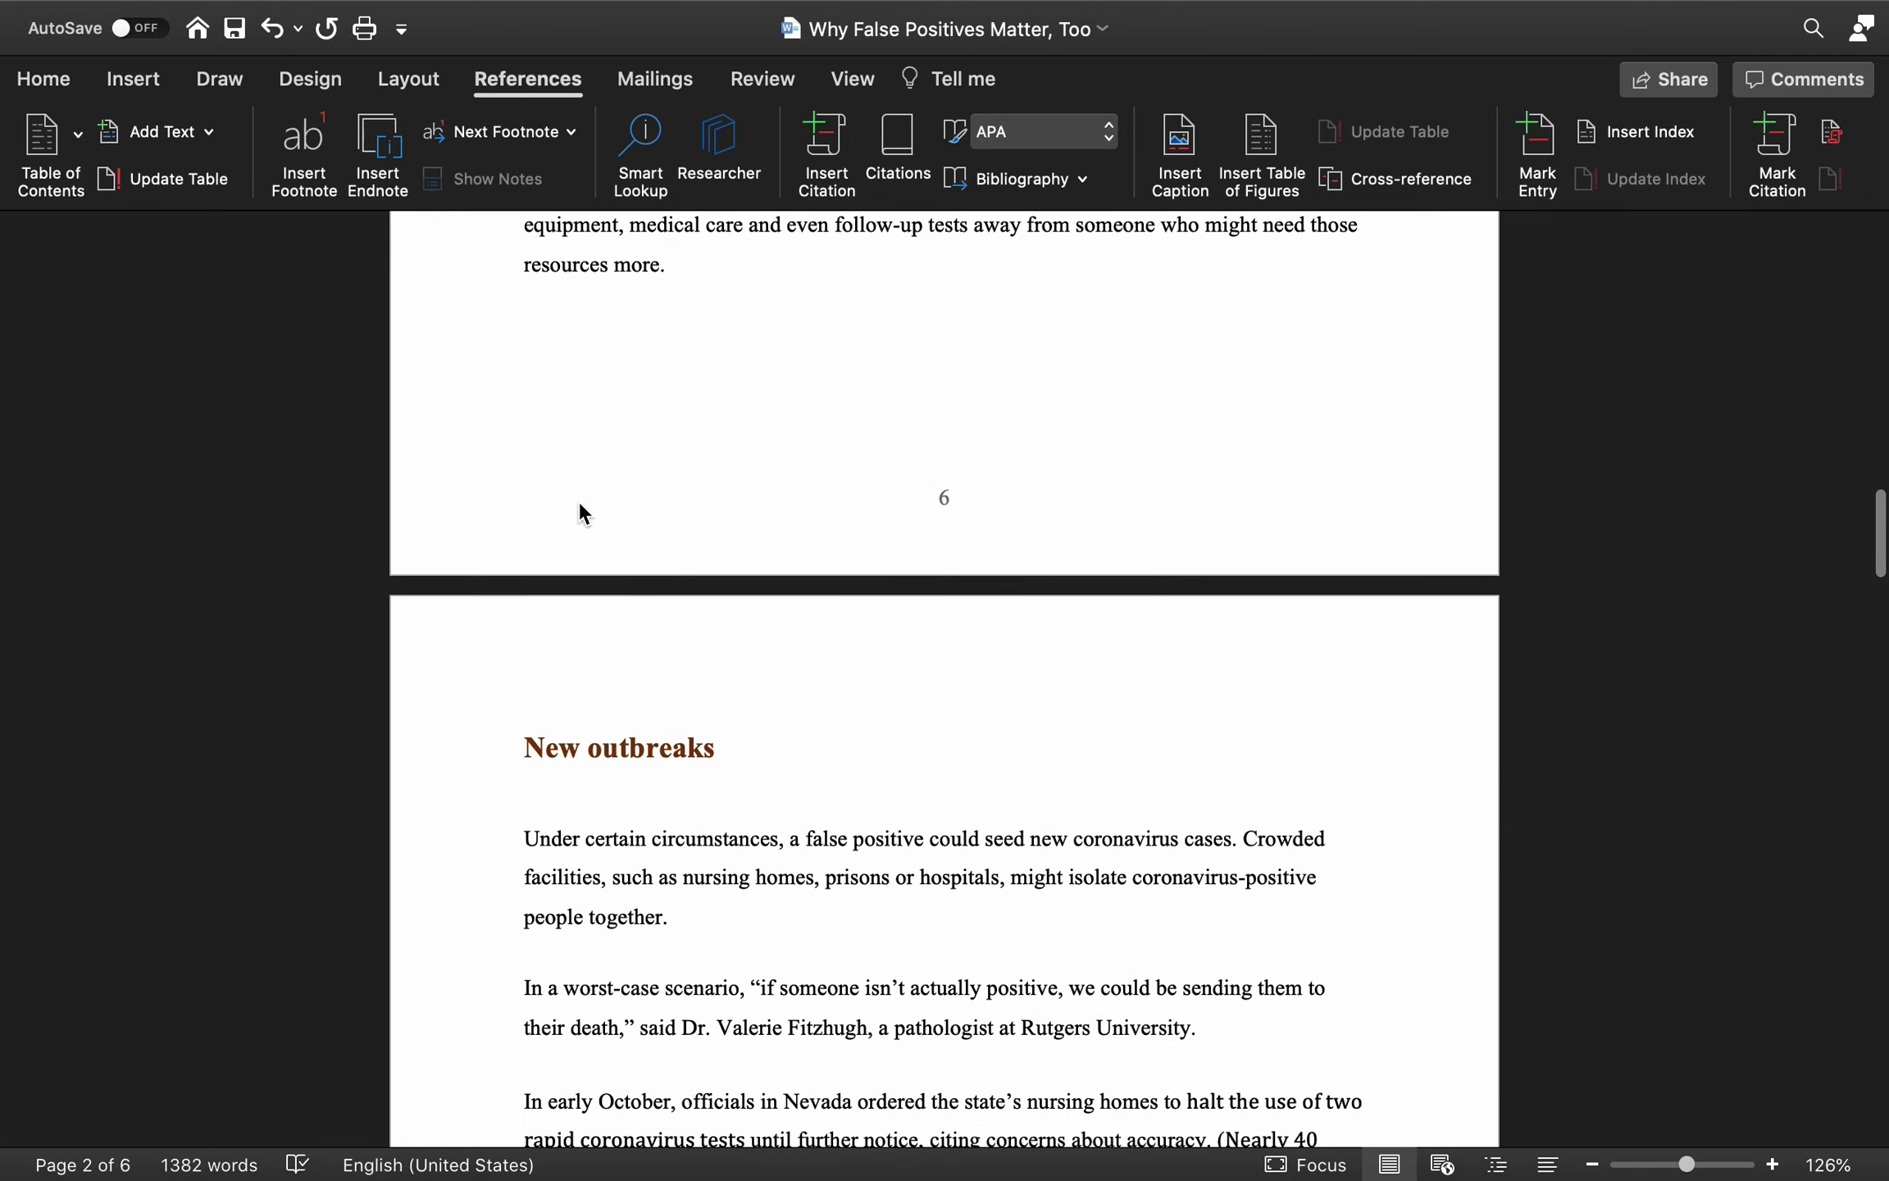
- Set the proofing language to English (US) with automatic language detection enabled
scroll(861, 473, up, 20)
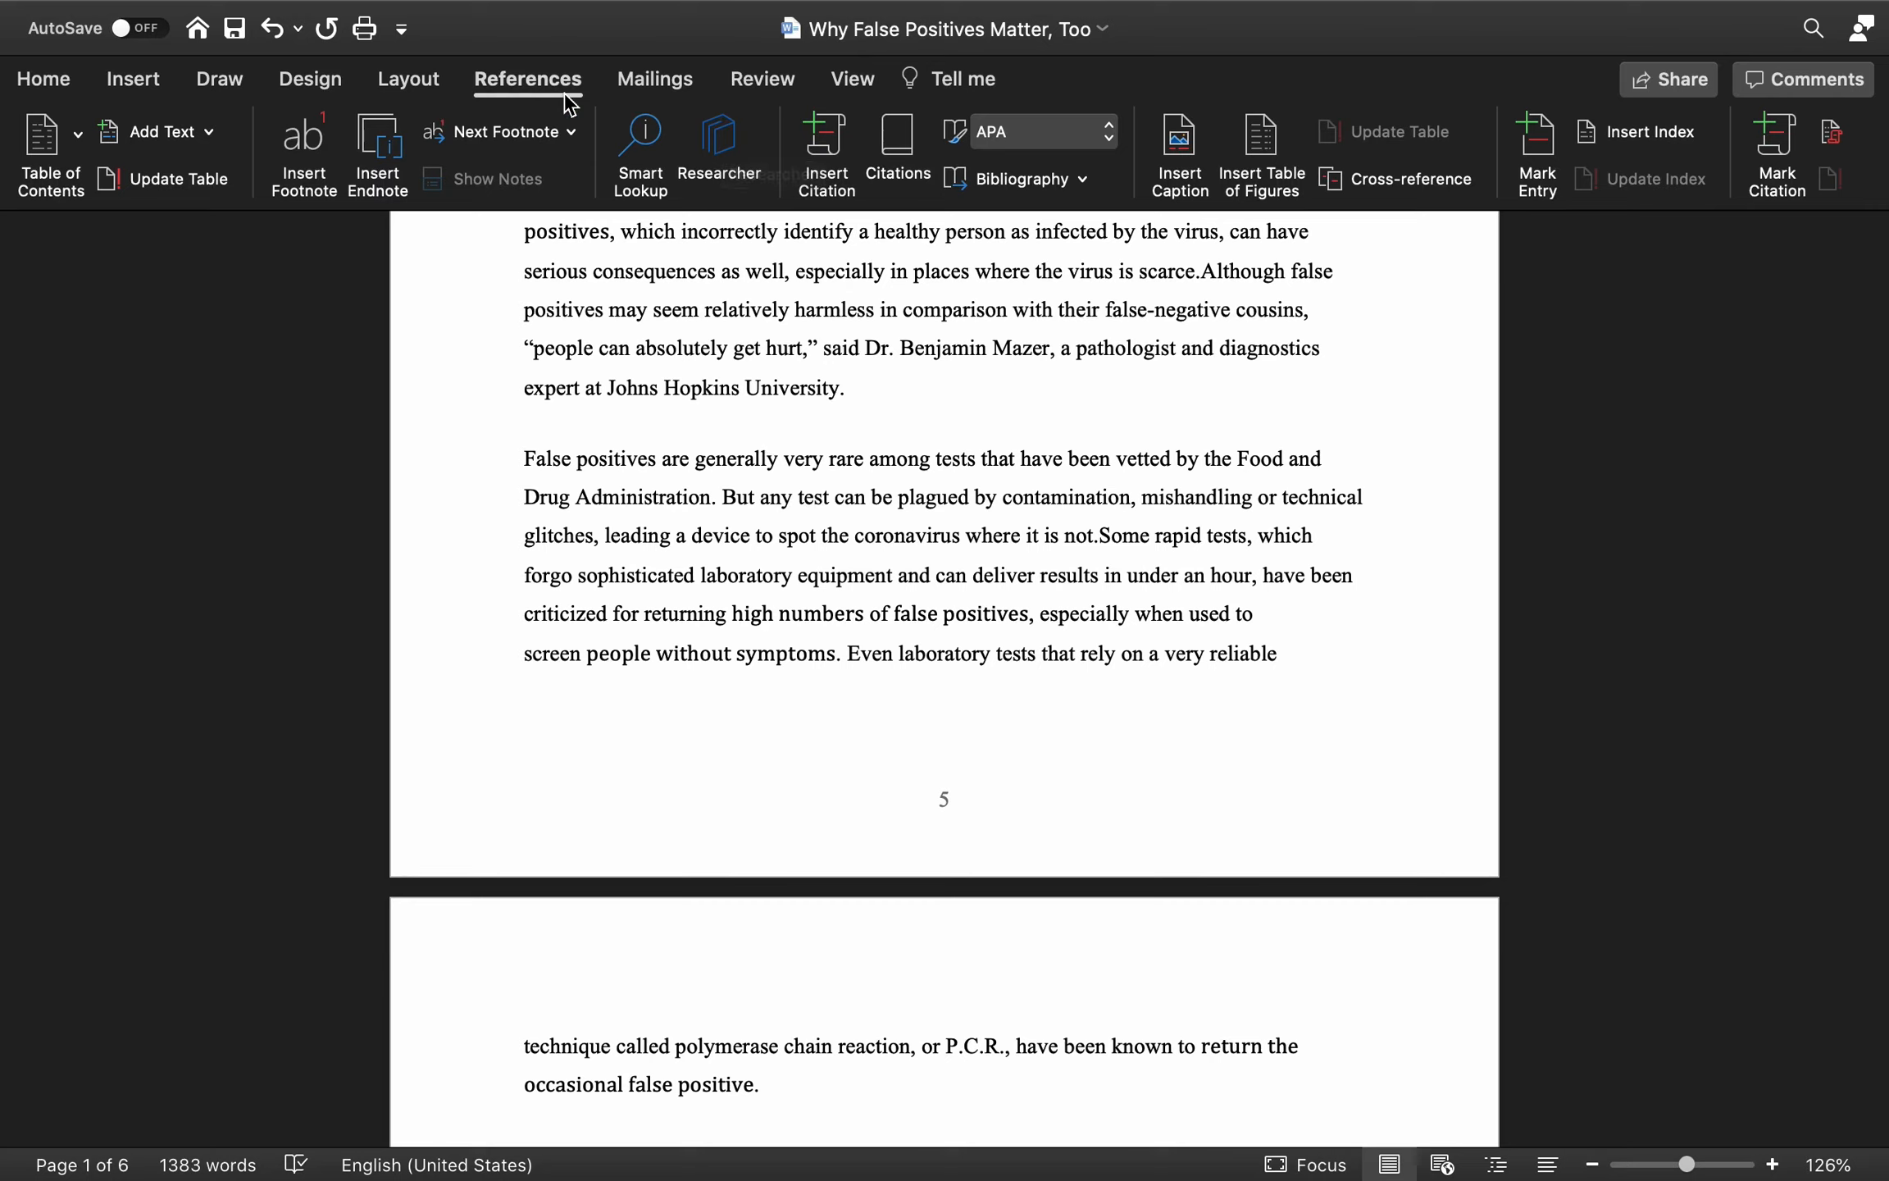
click(656, 80)
click(783, 86)
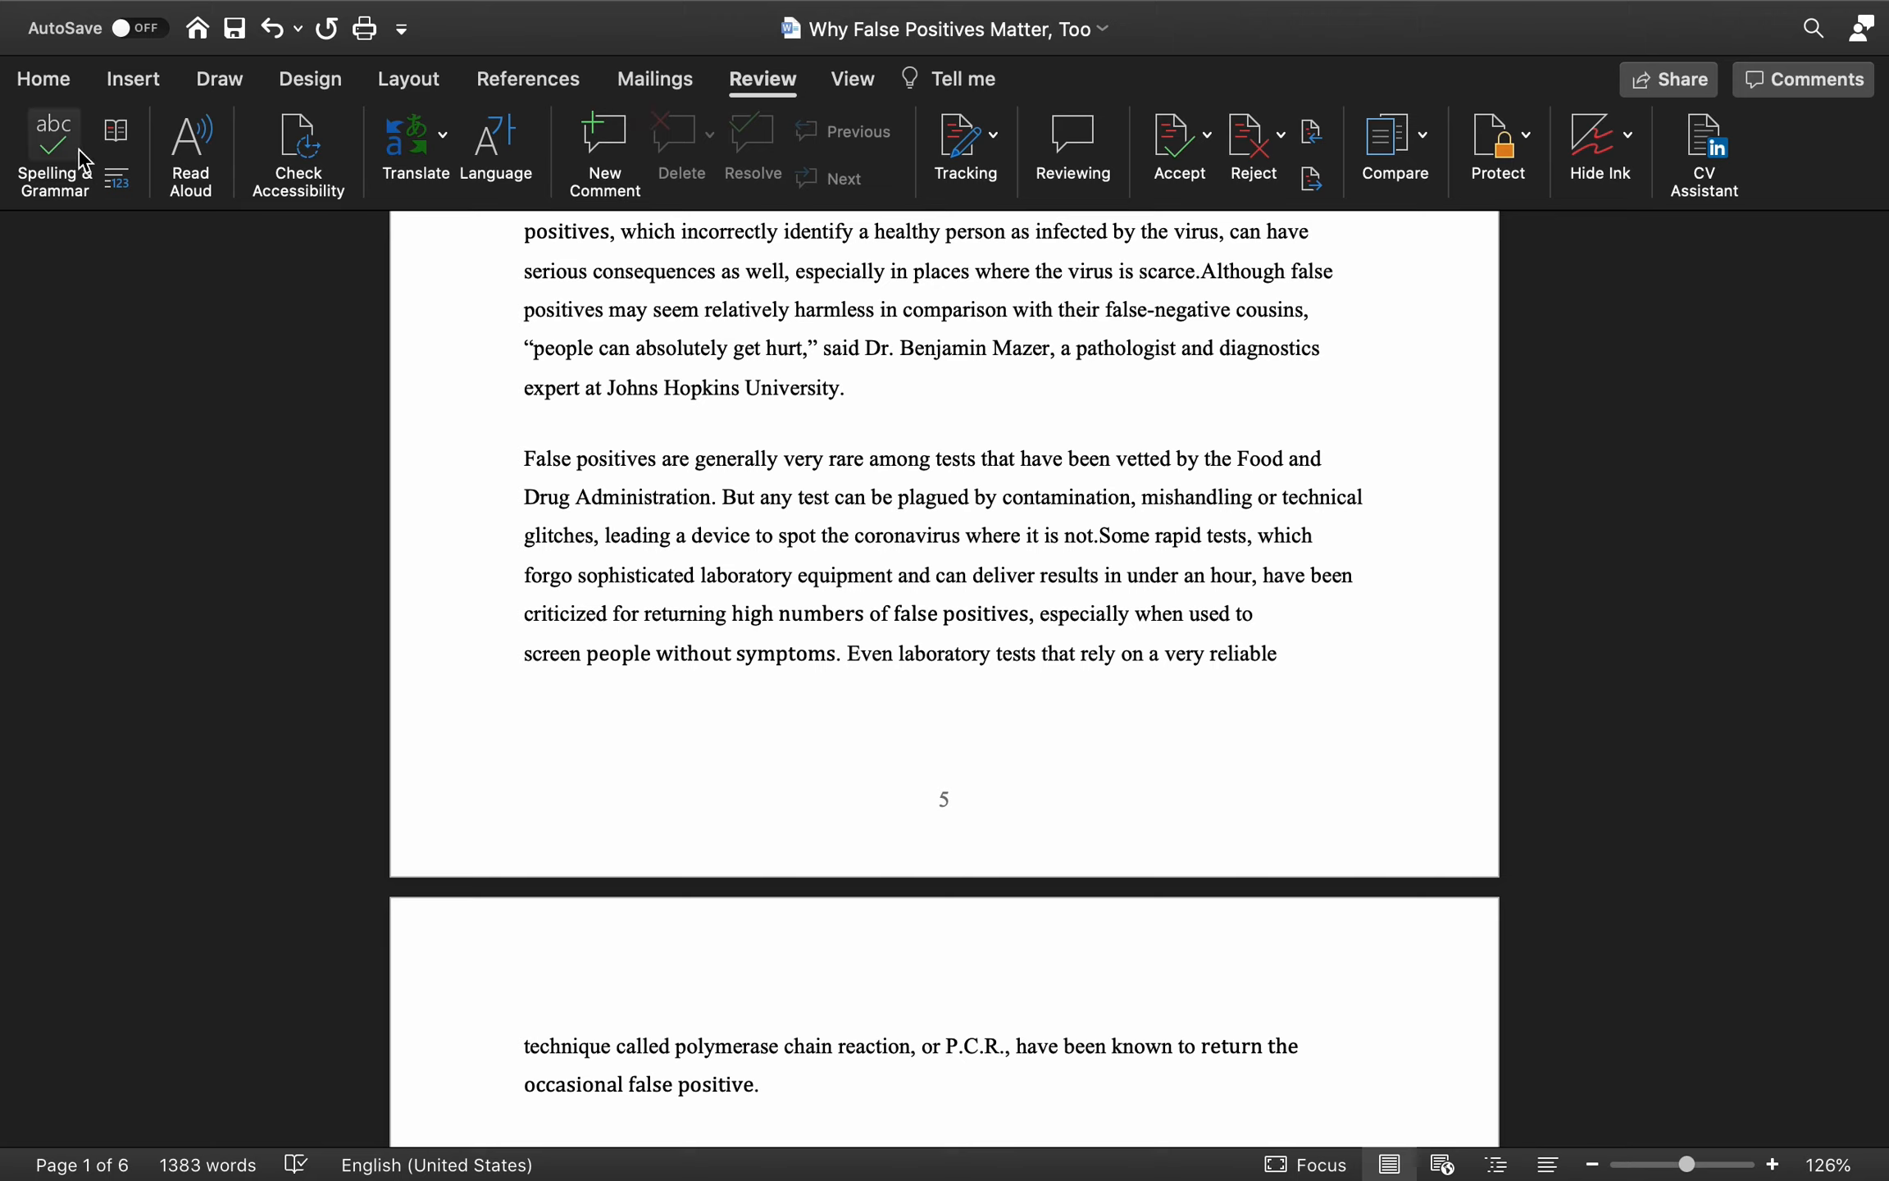
click(500, 154)
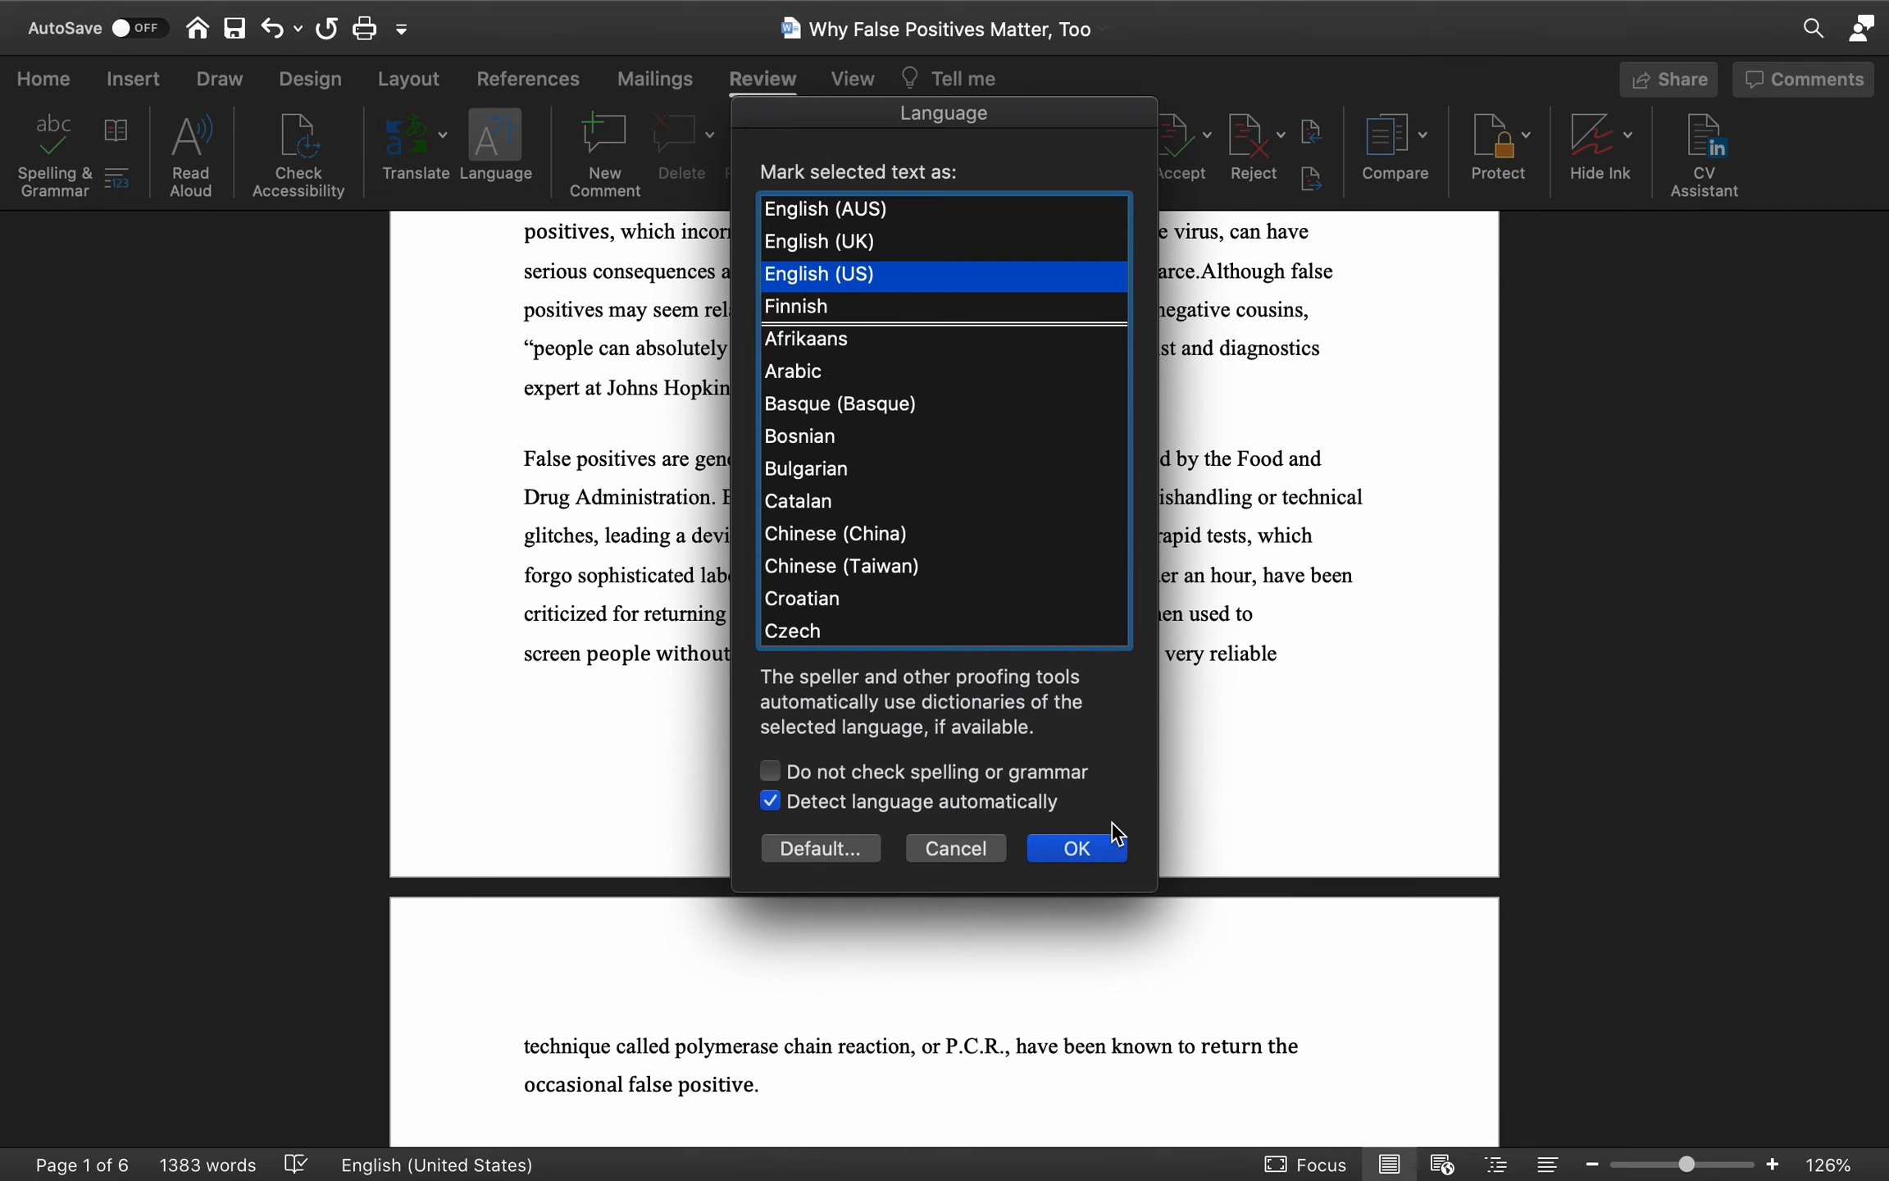
click(1086, 847)
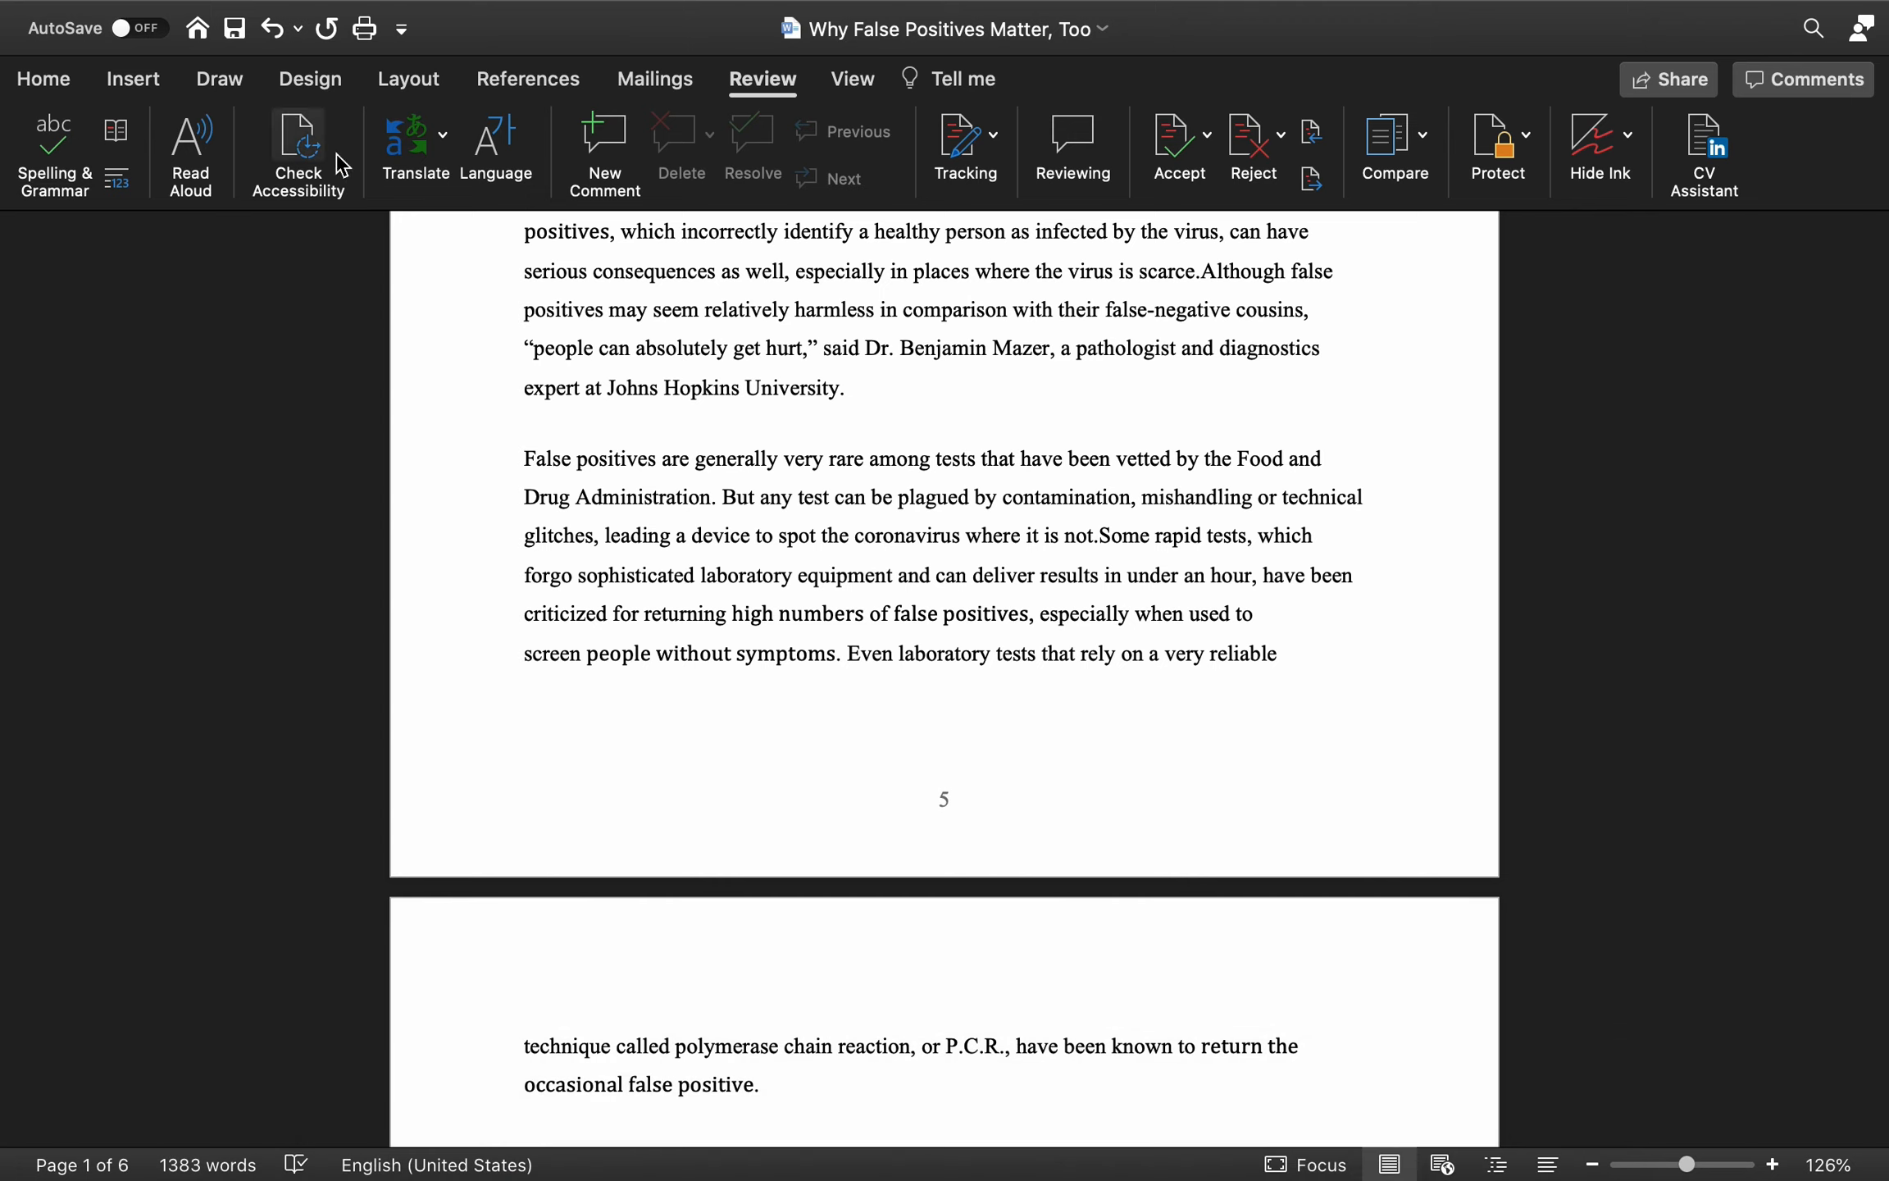
- Run a spelling and grammar check on the article from the second body paragraph and close it when done
click(668, 348)
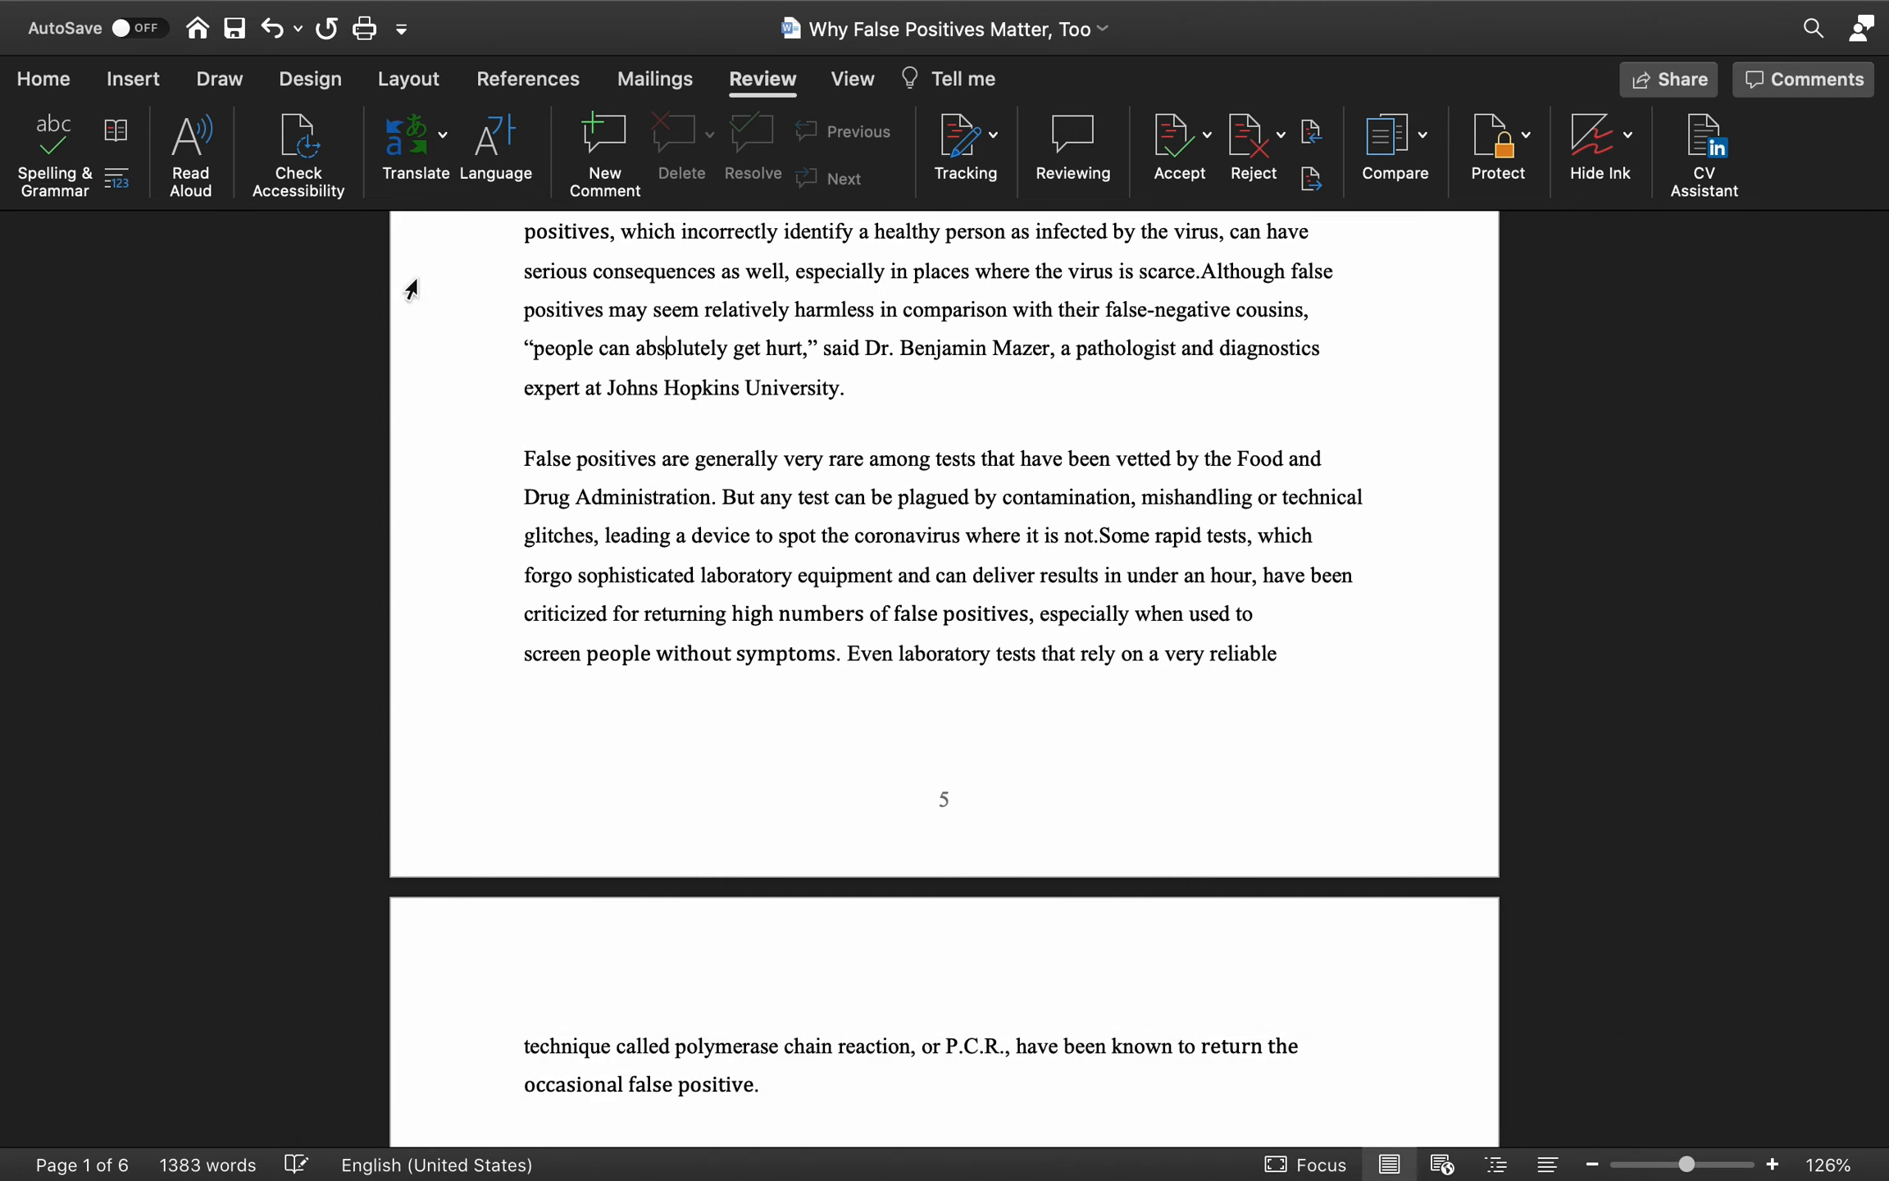
click(35, 182)
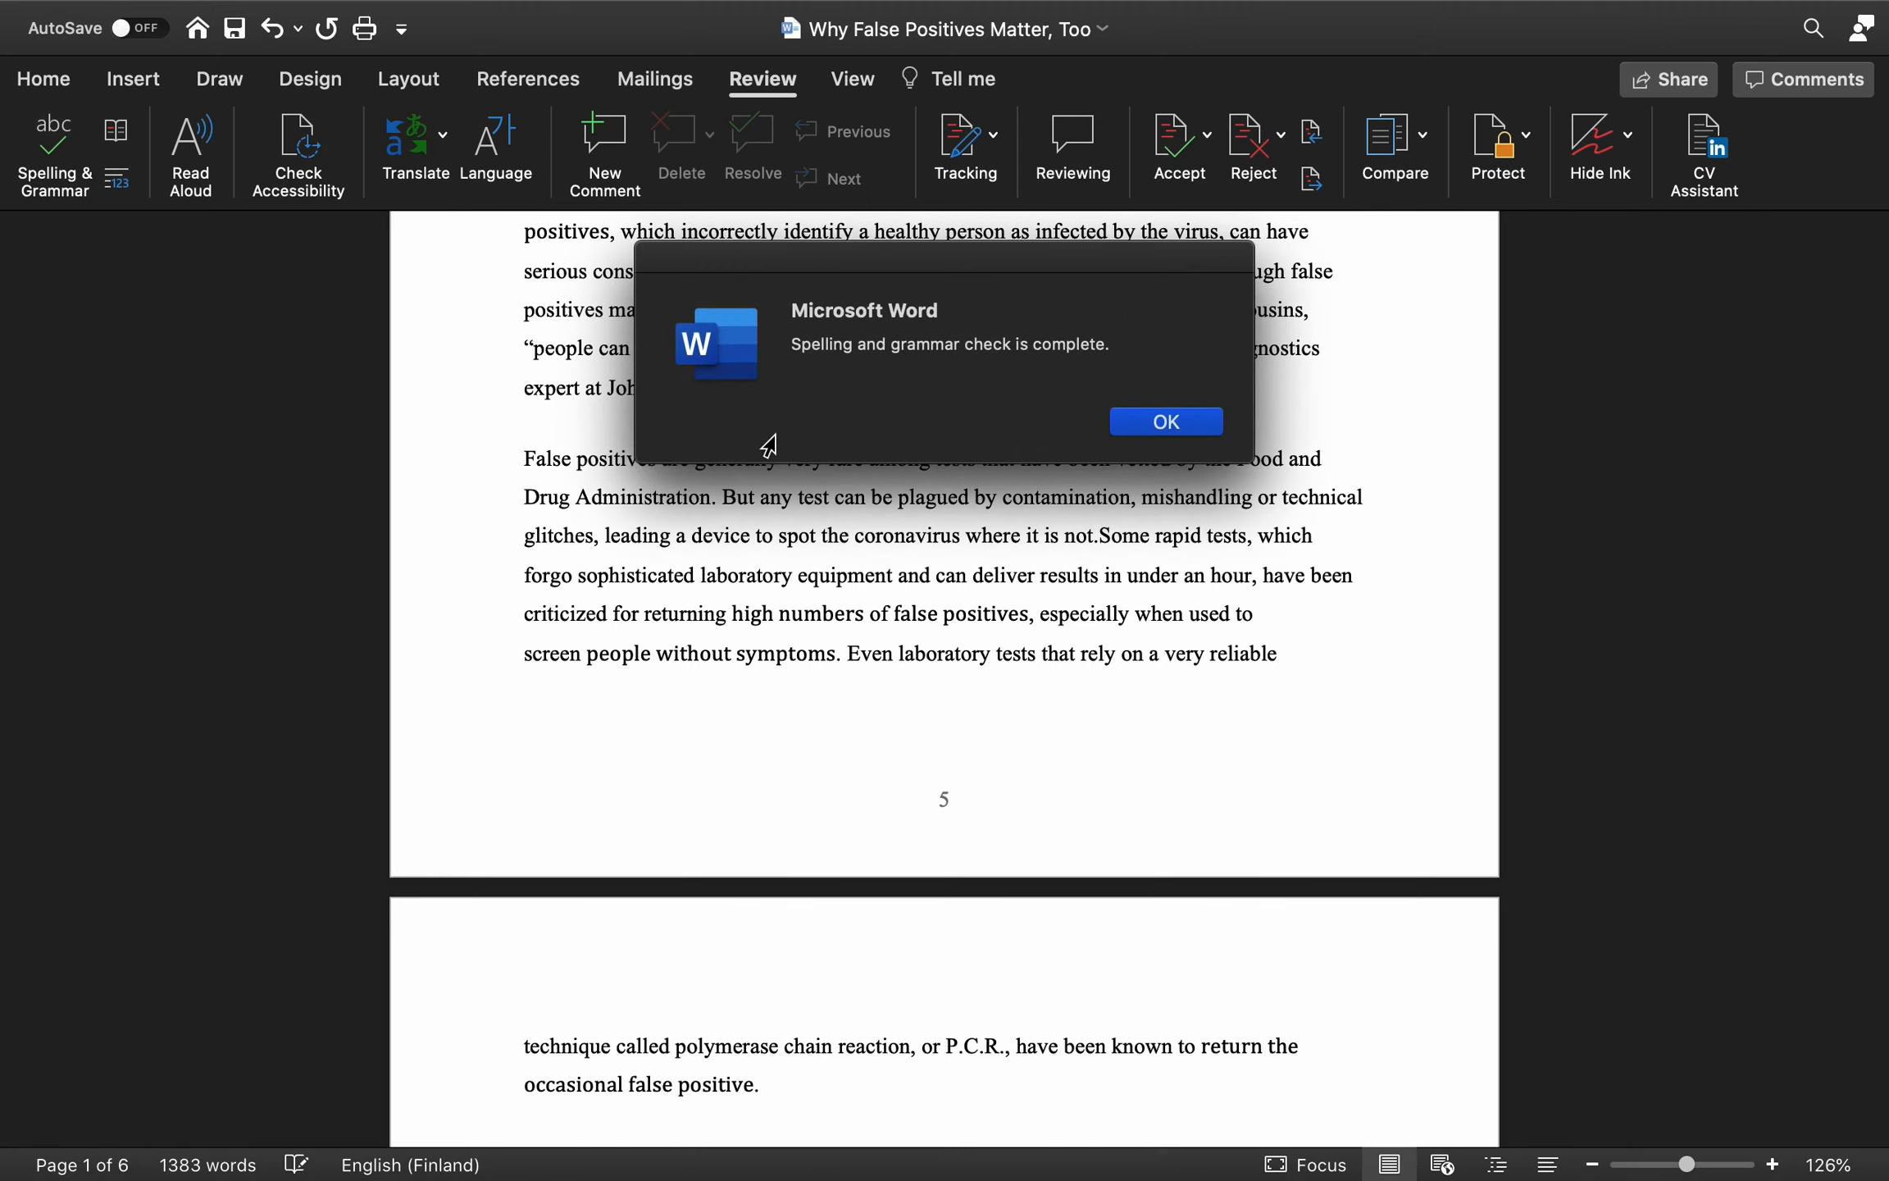
click(1160, 423)
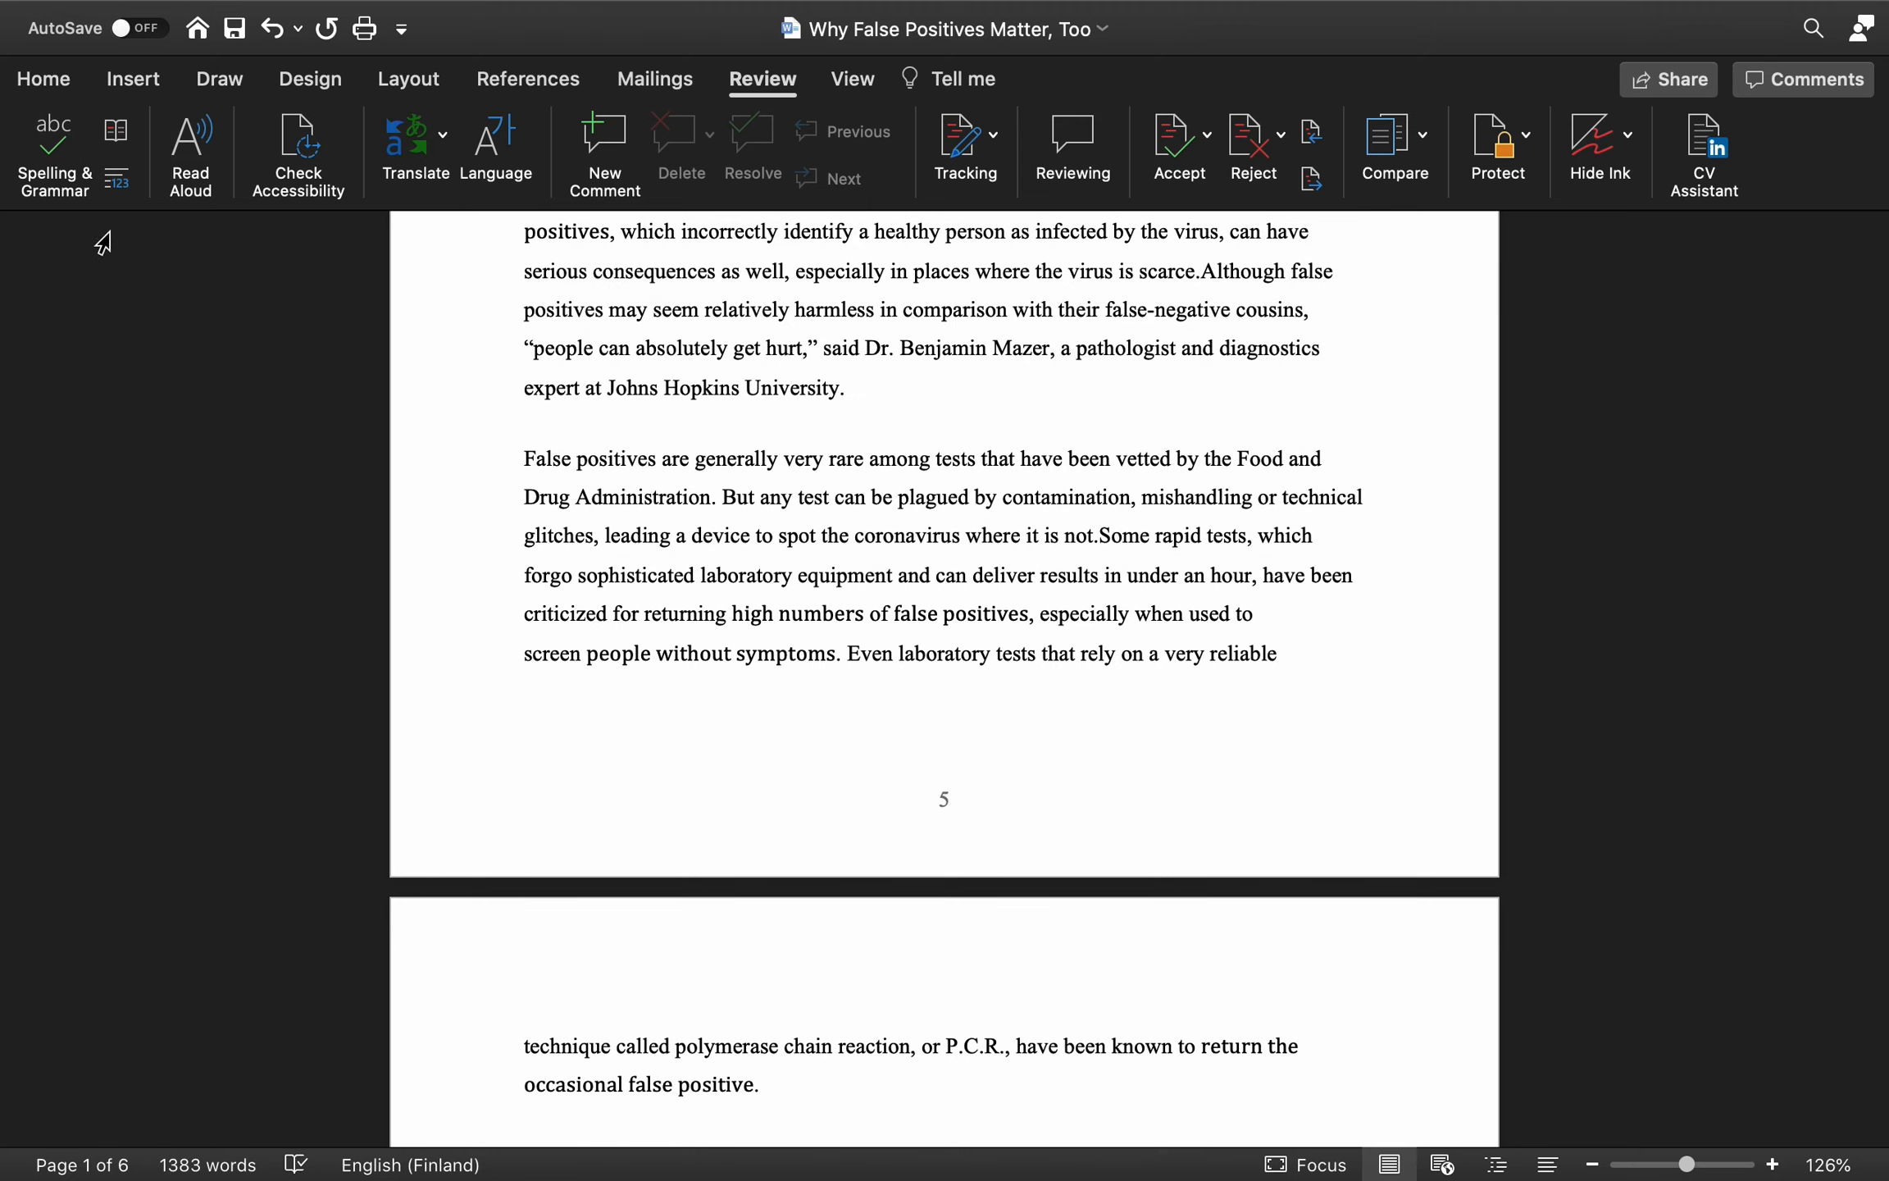
scroll(912, 502, up, 10)
scroll(912, 502, down, 3)
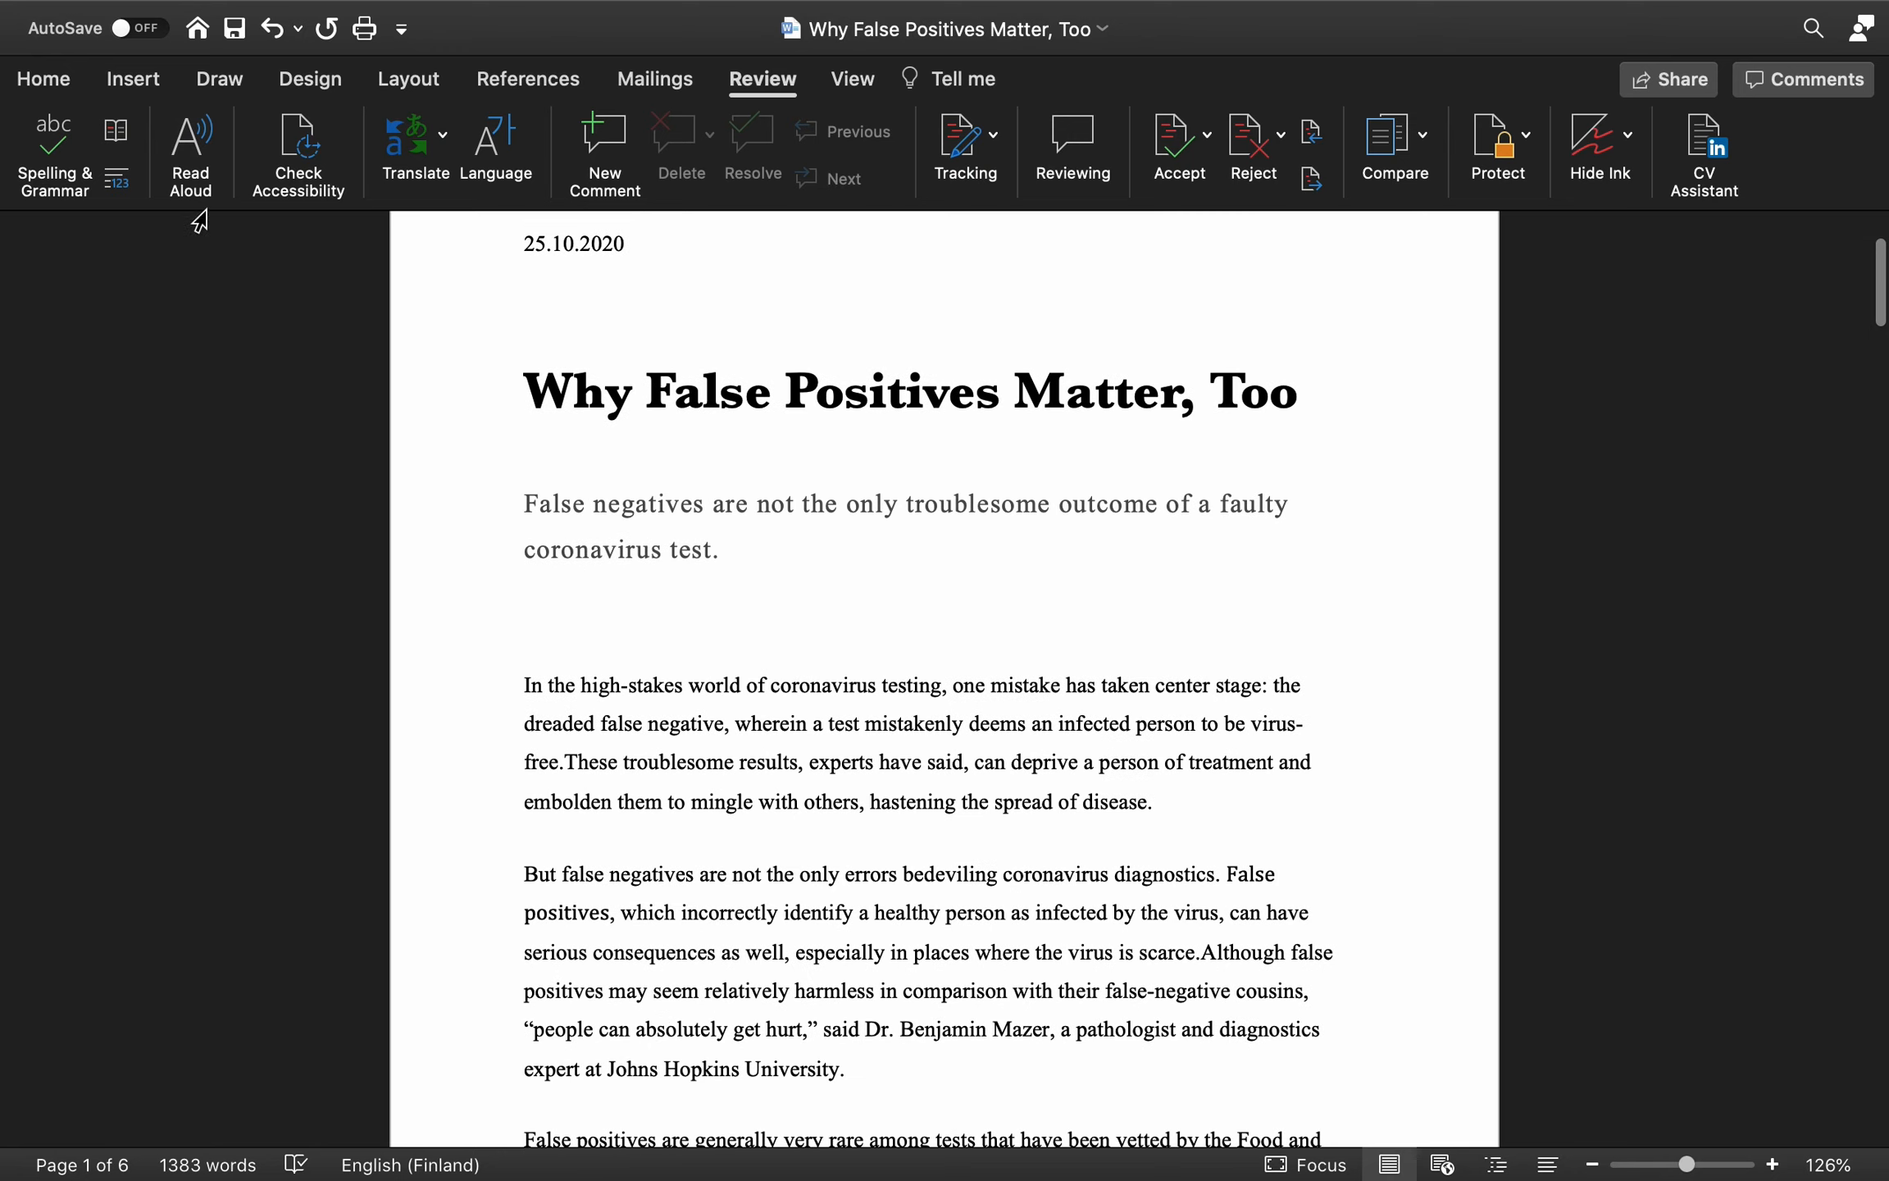
click(853, 80)
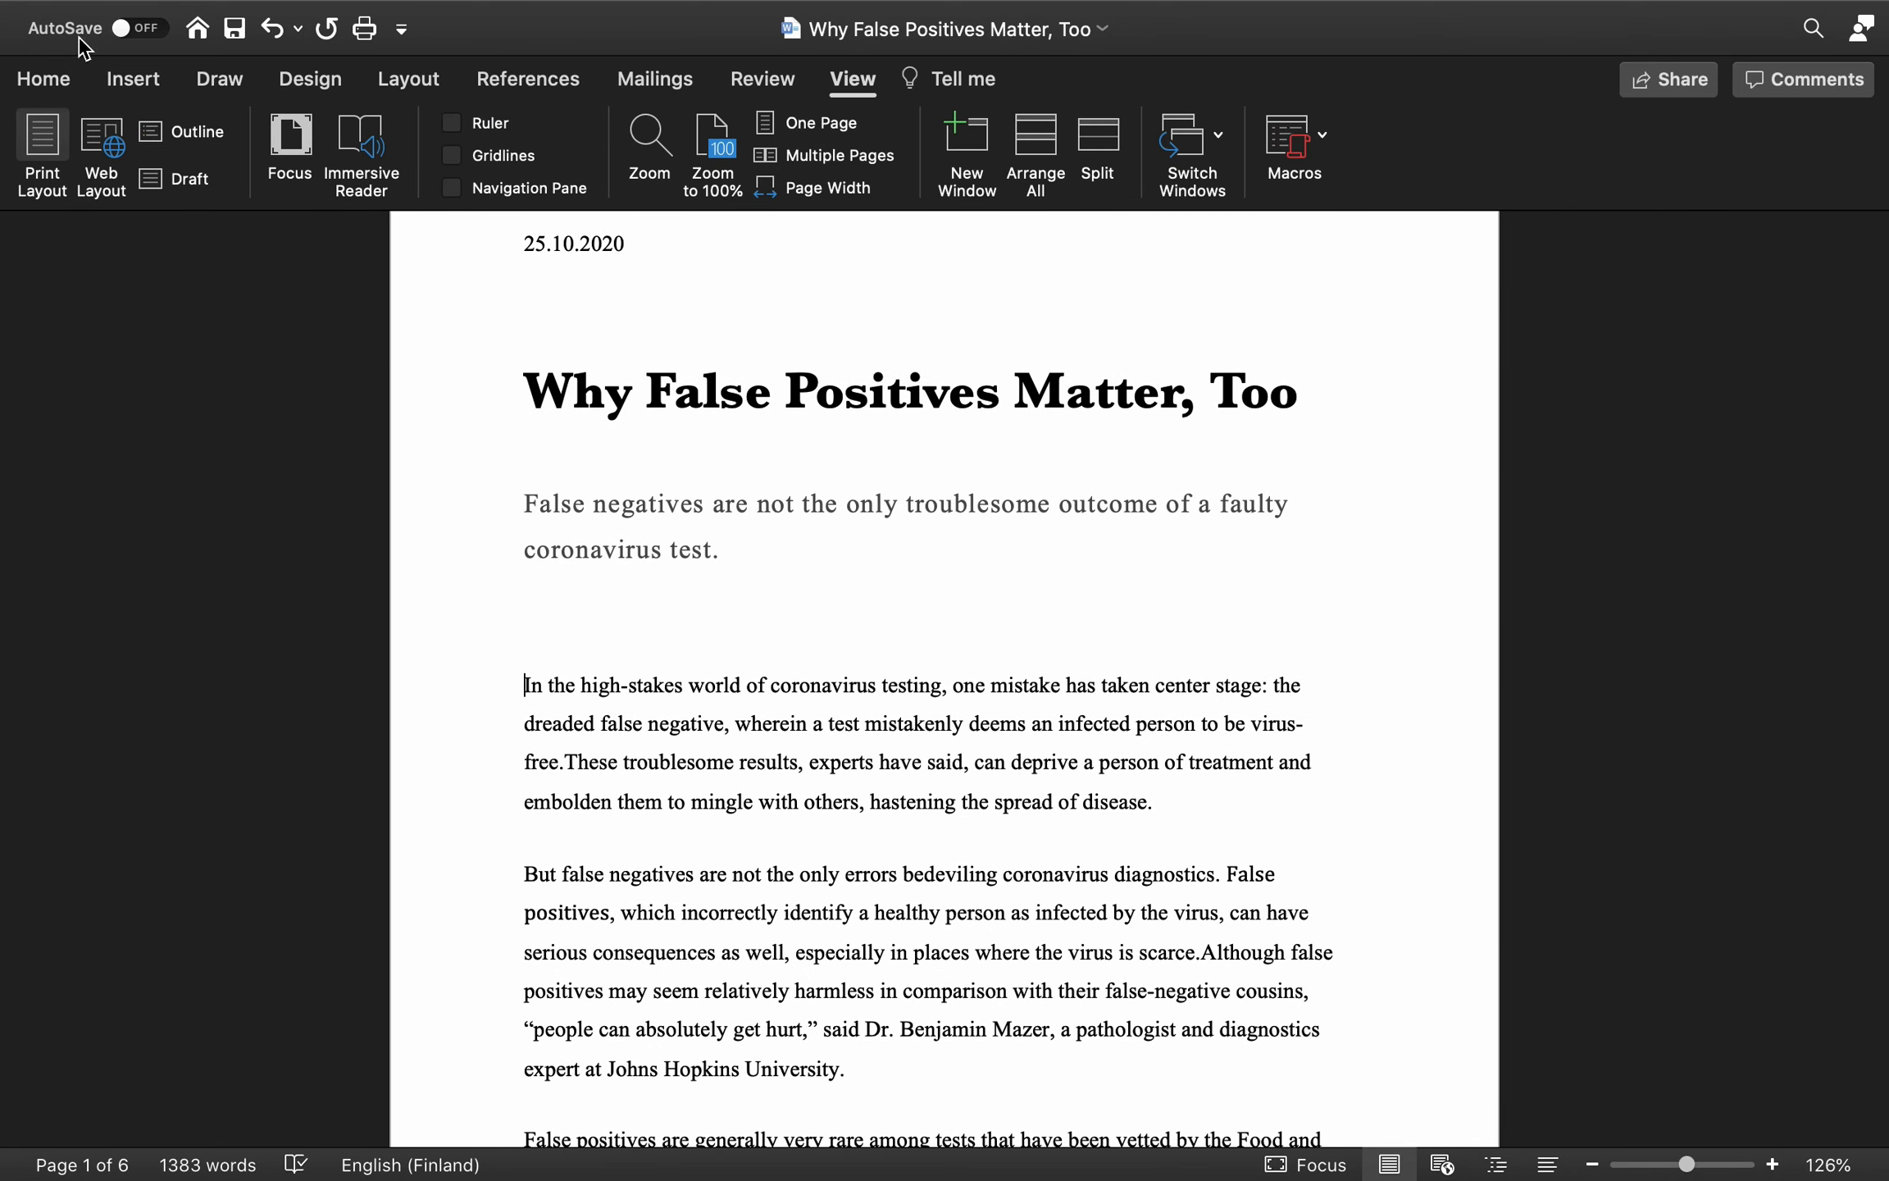
click(44, 79)
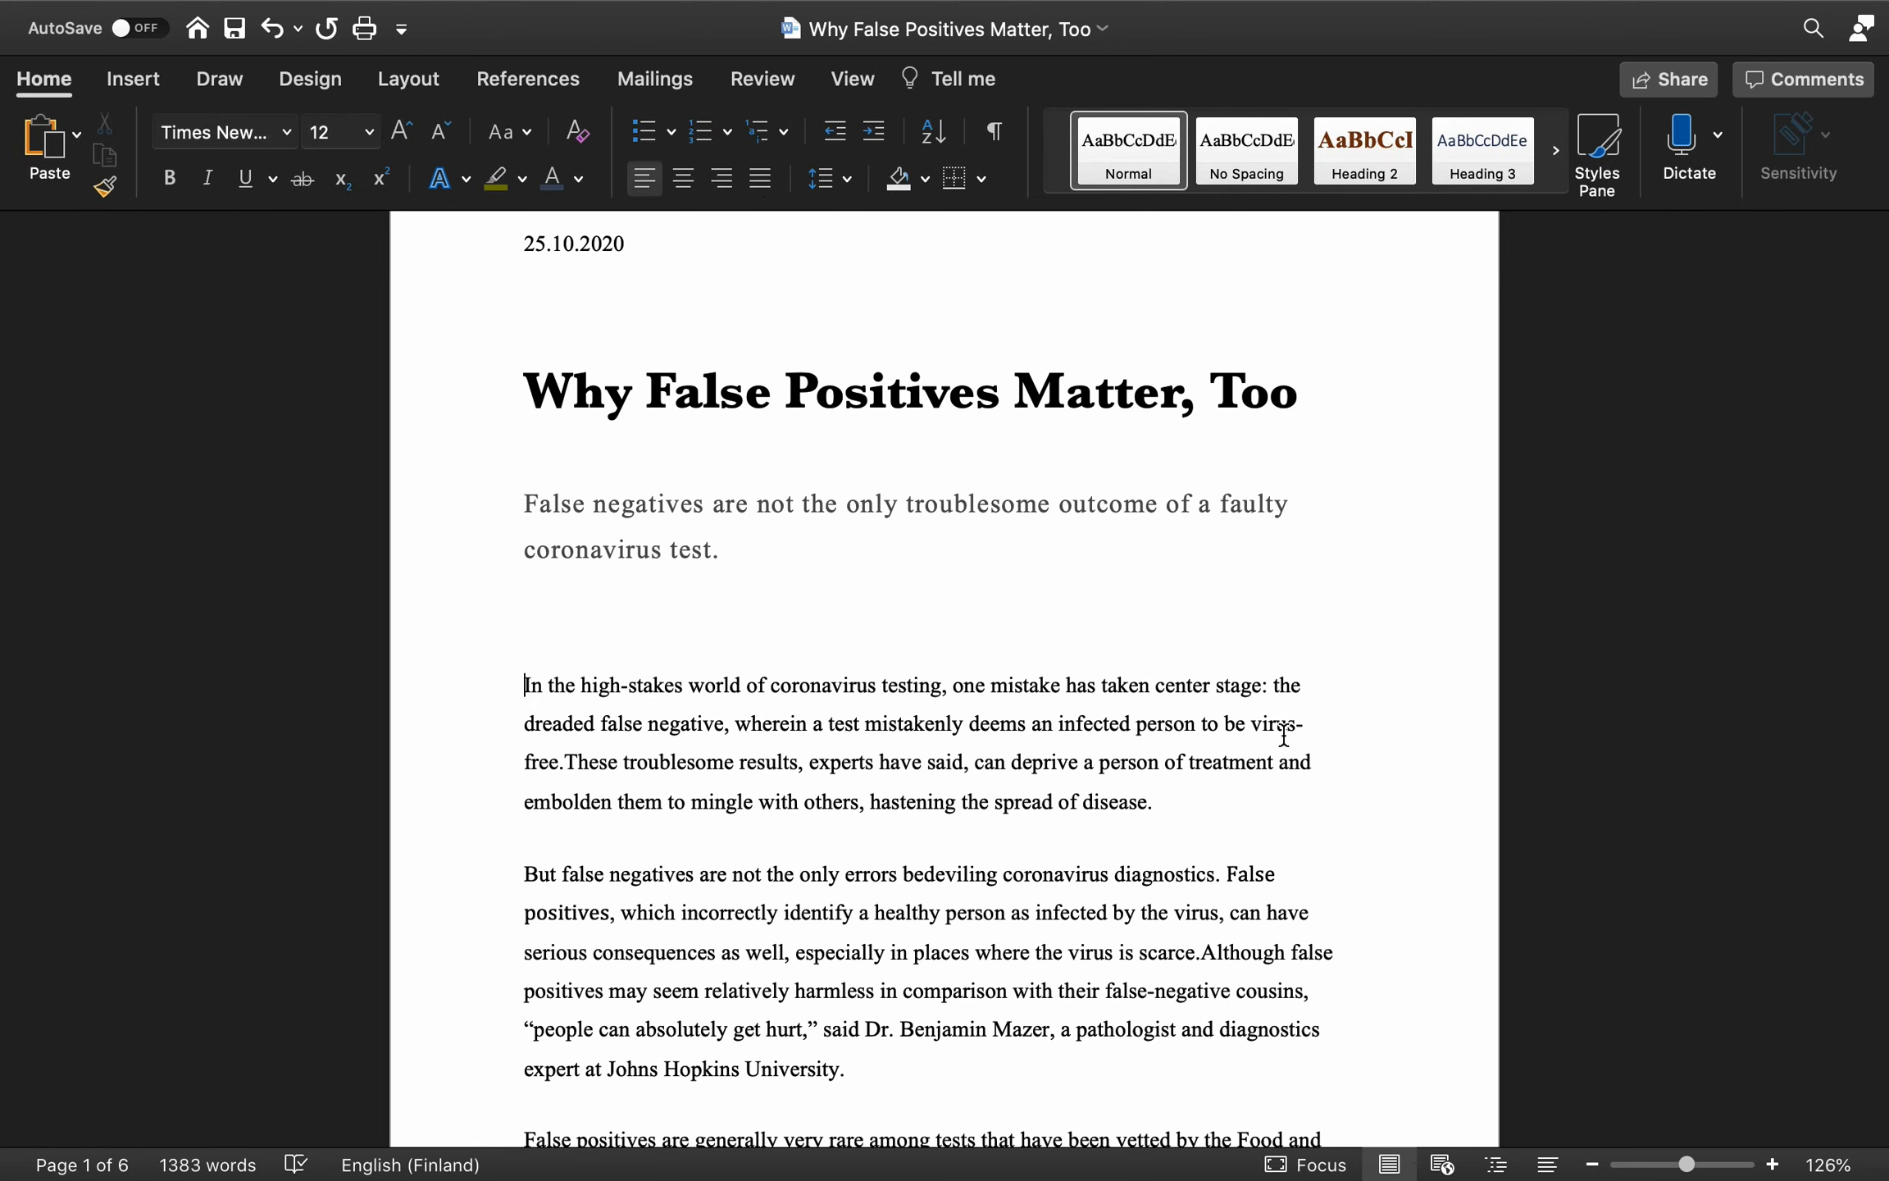
scroll(1280, 628, down, 3)
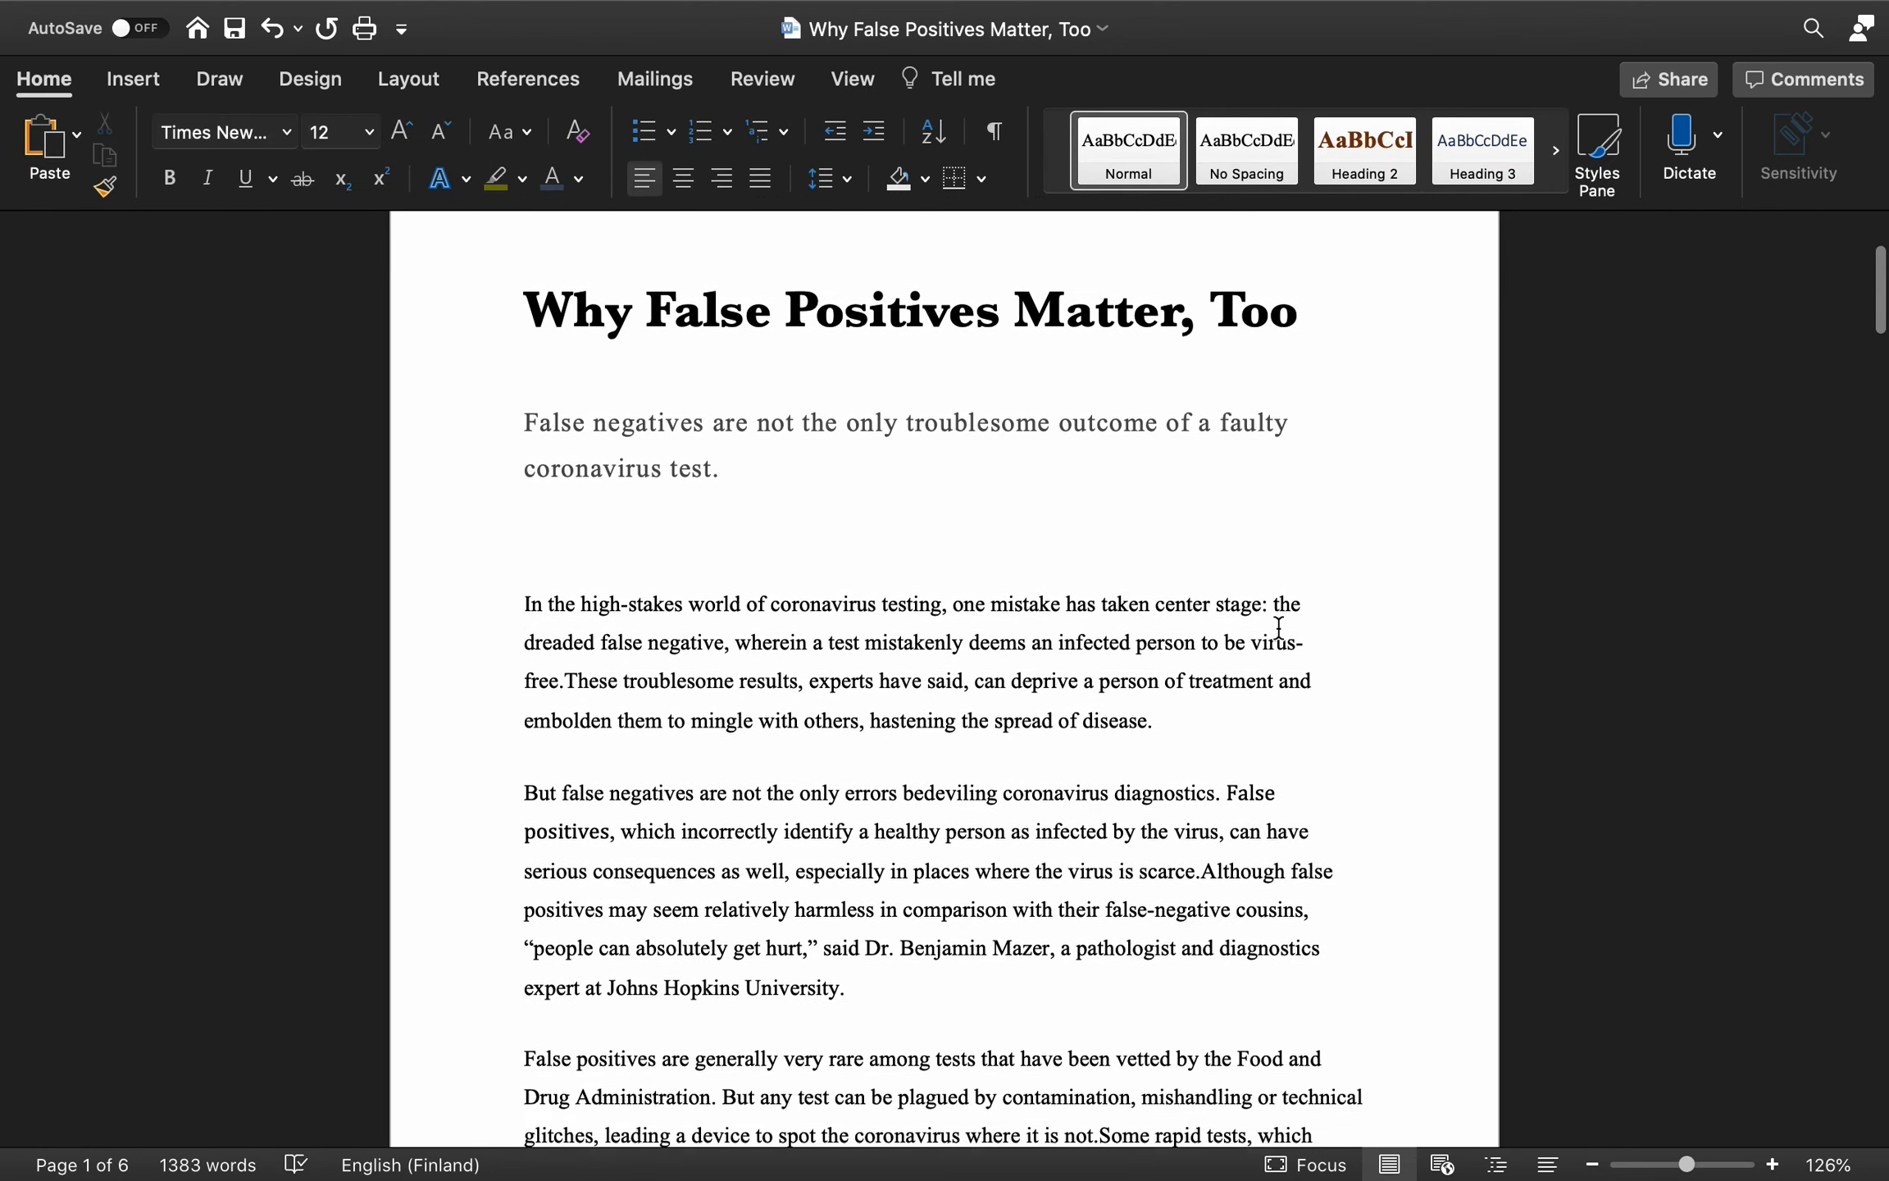
scroll(1280, 628, down, 3)
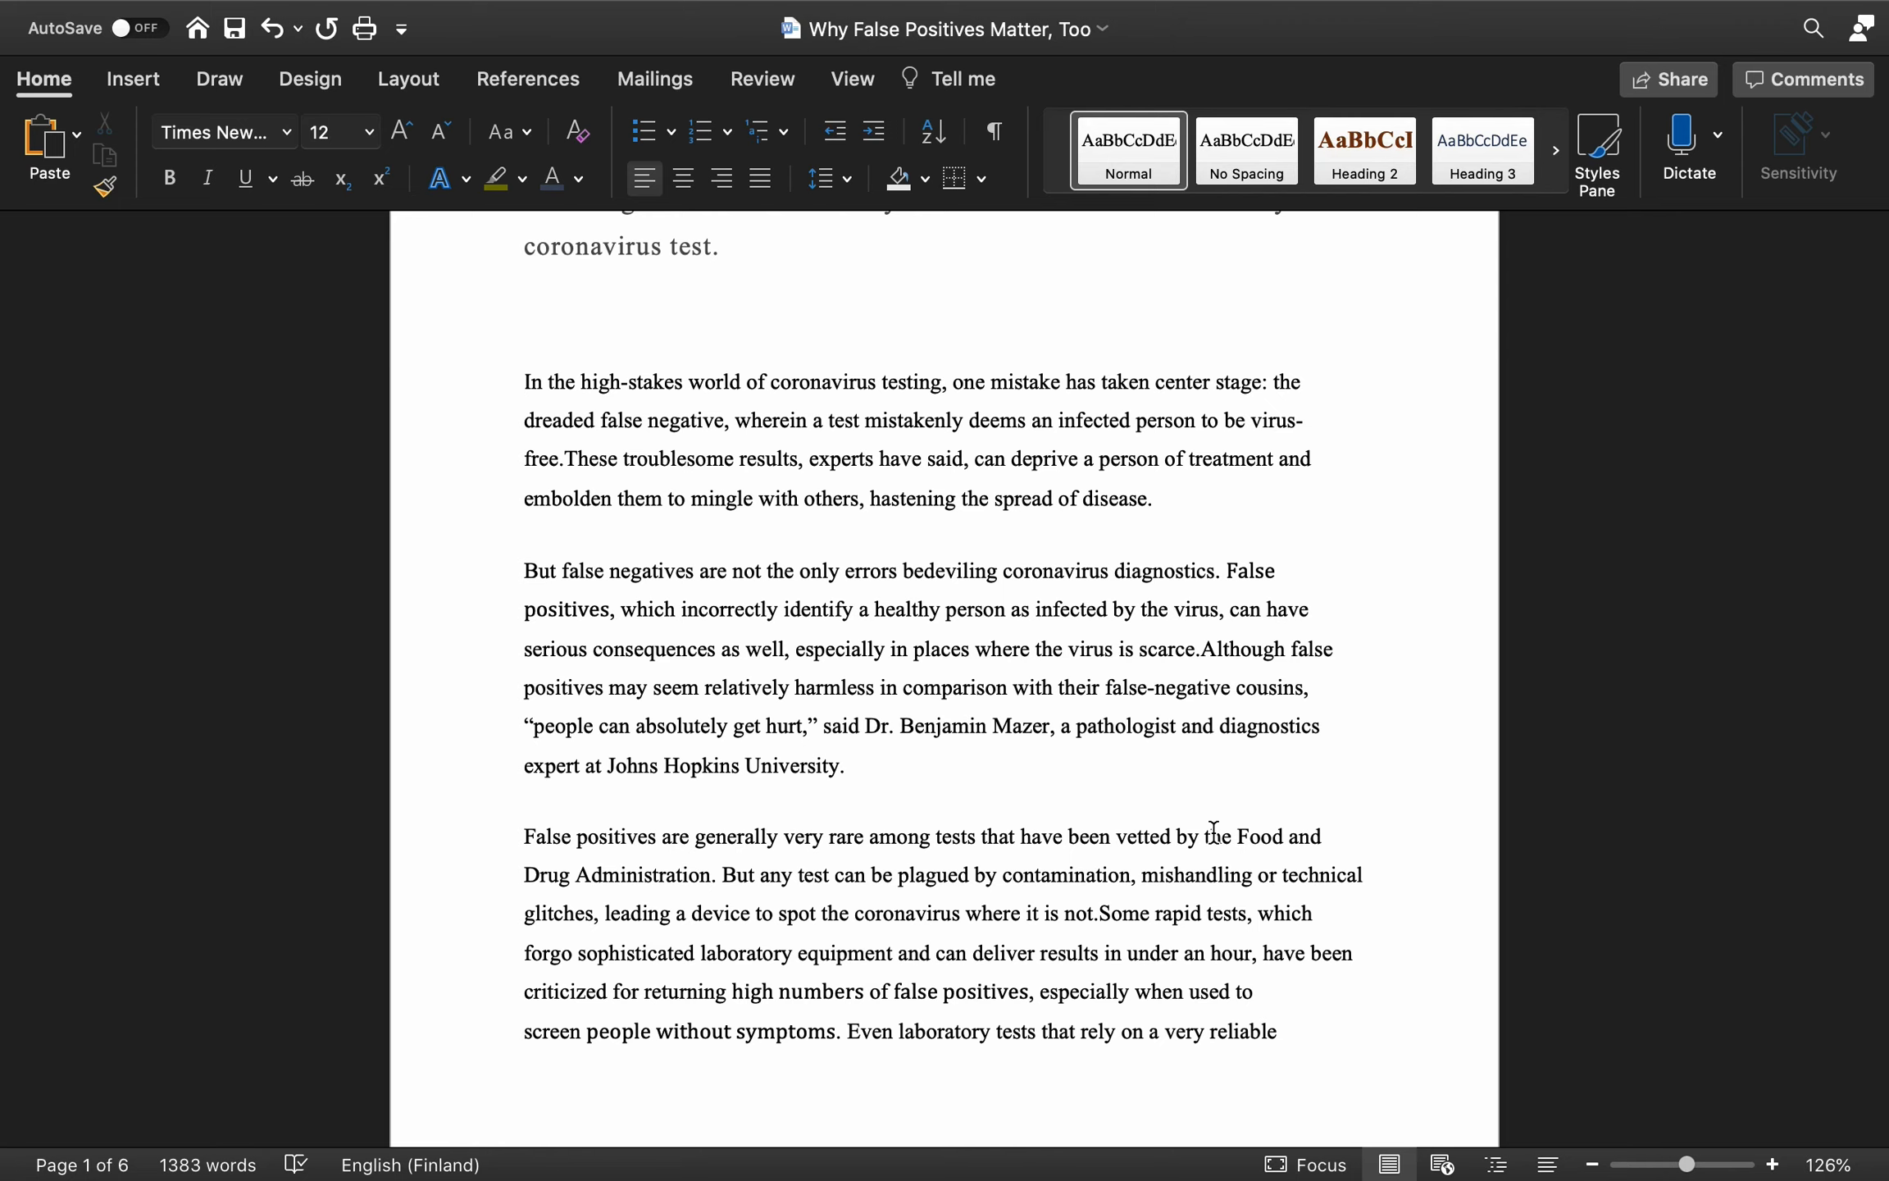
scroll(1213, 833, up, 9)
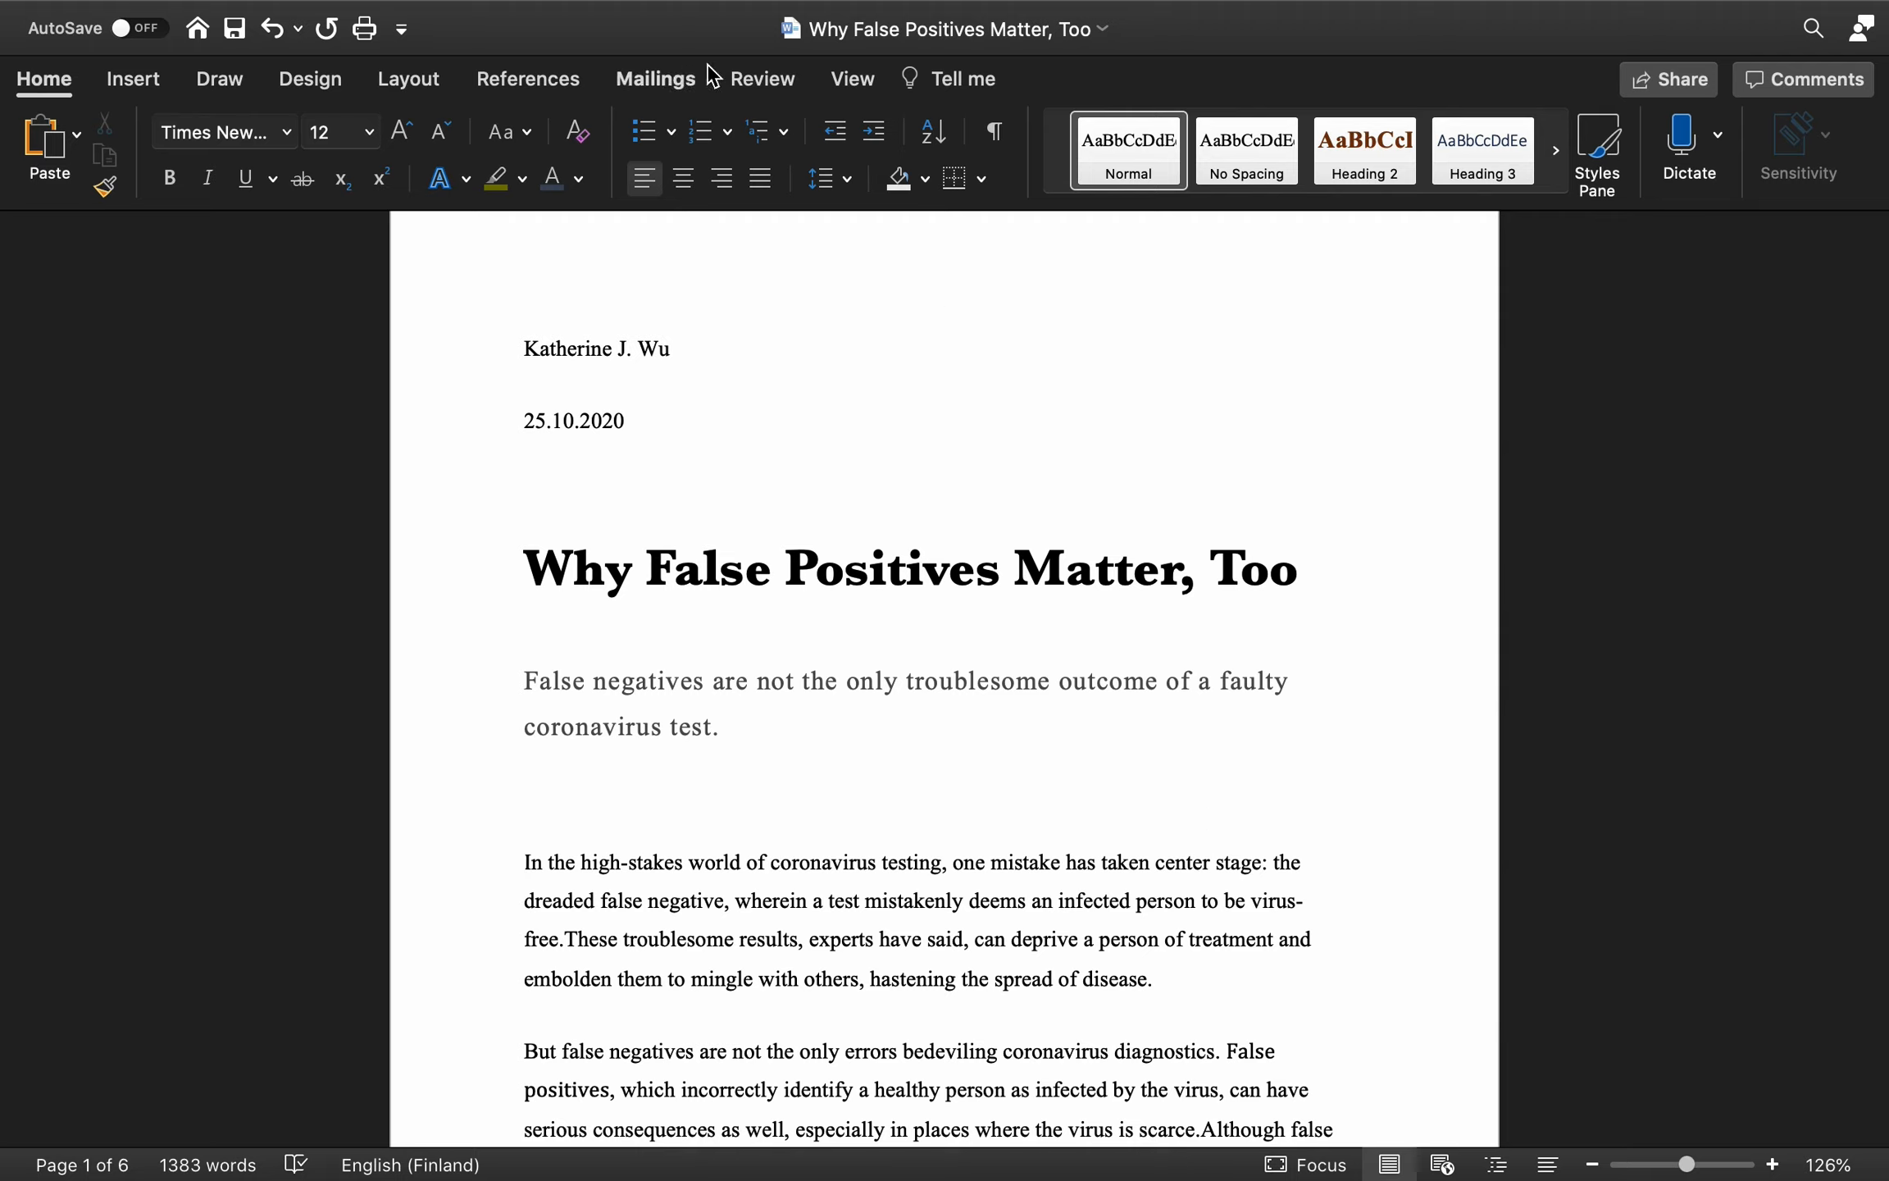
scroll(911, 850, up, 2)
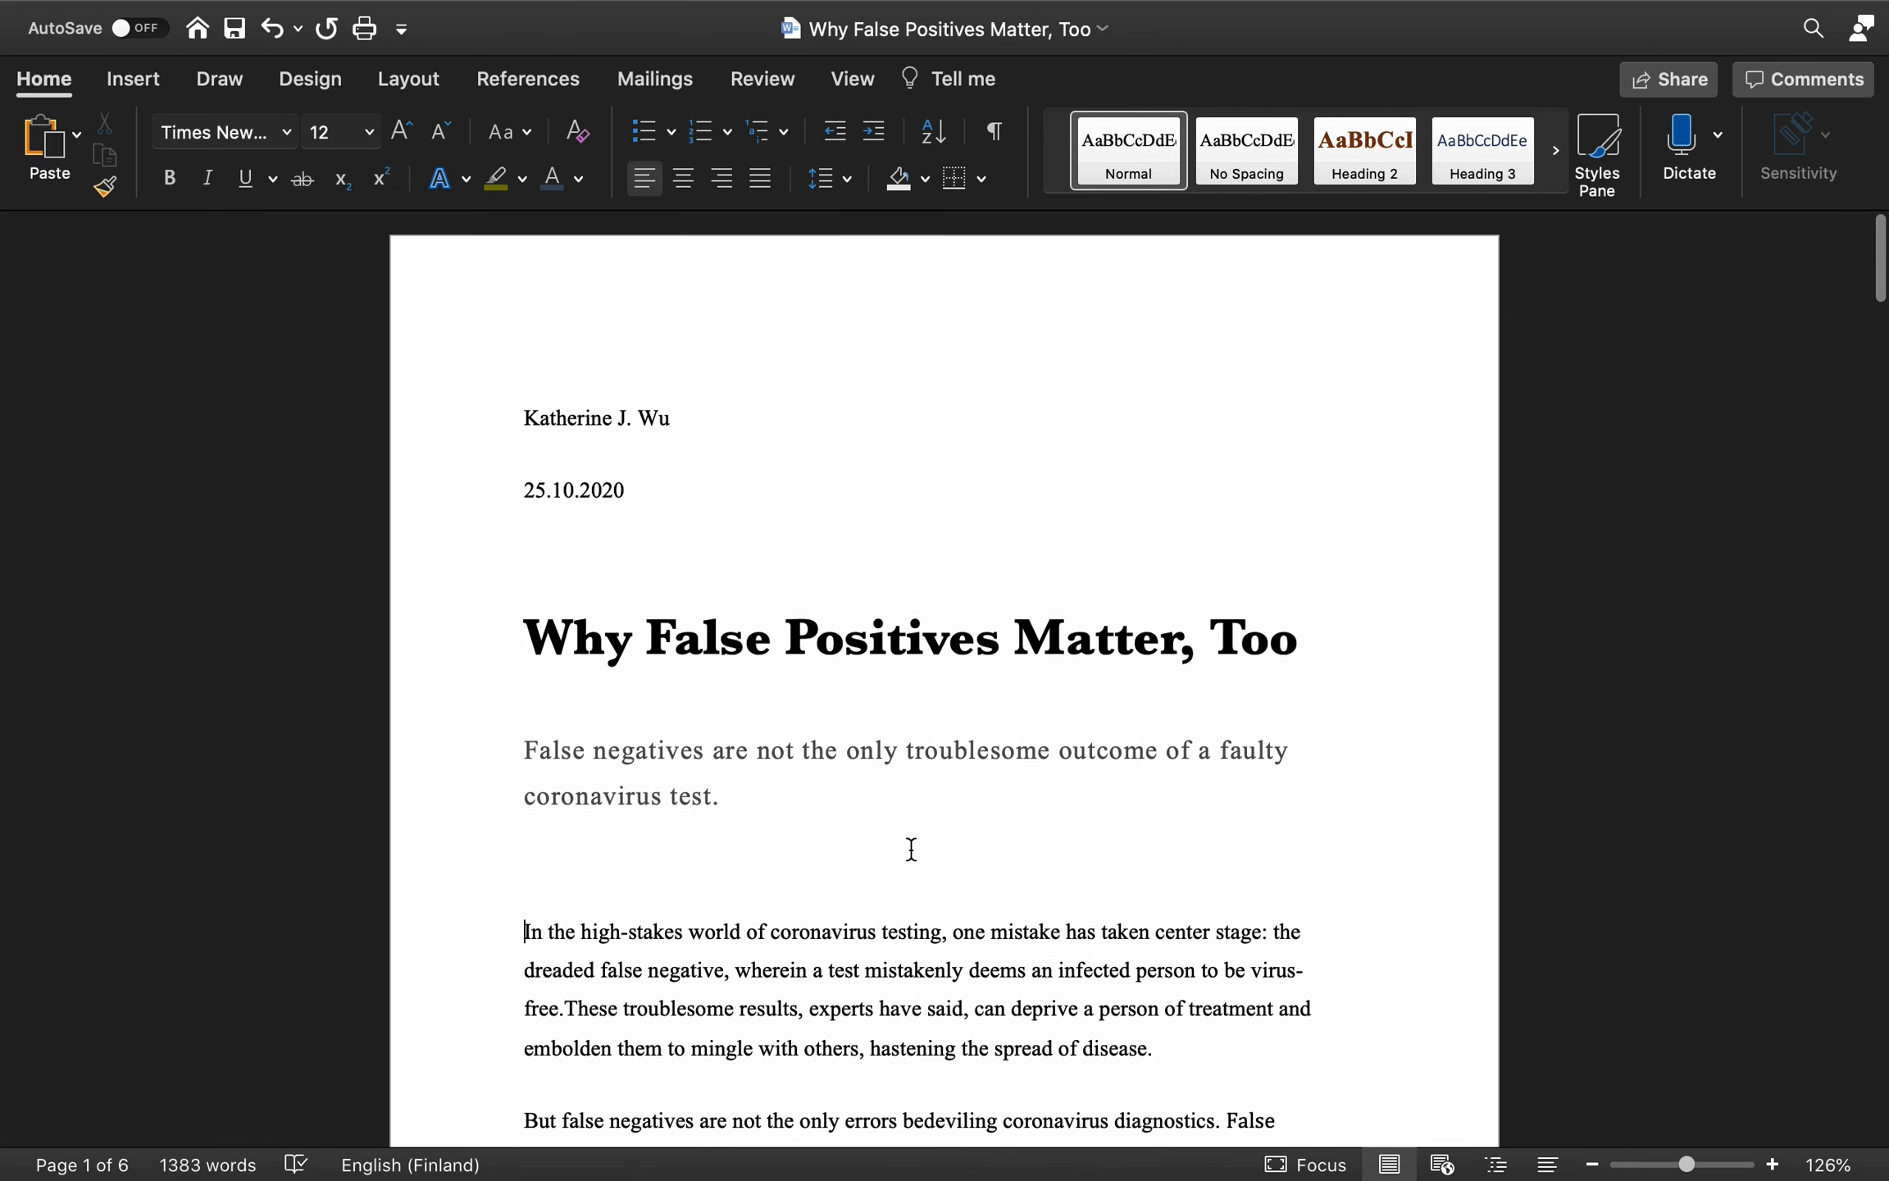
scroll(911, 850, down, 2)
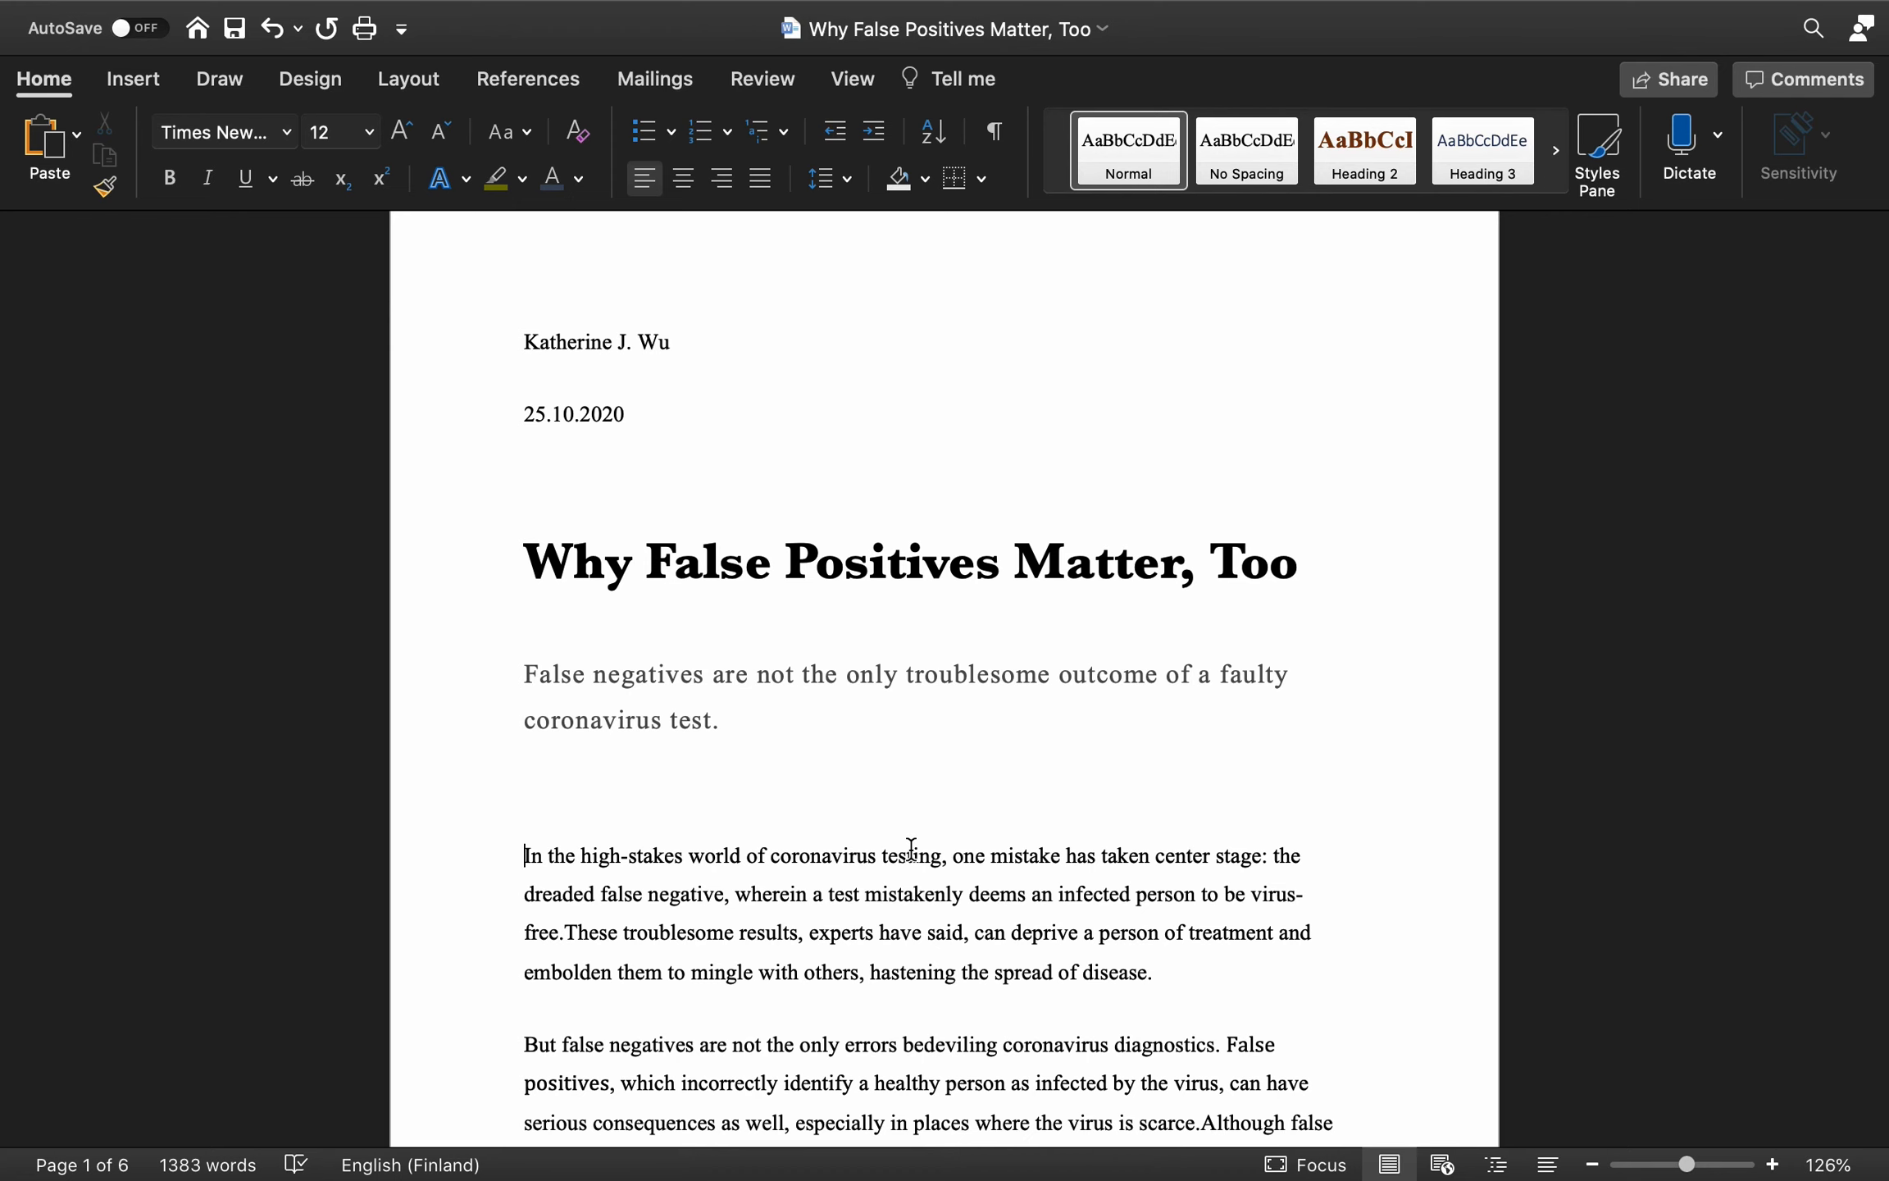
scroll(911, 849, down, 3)
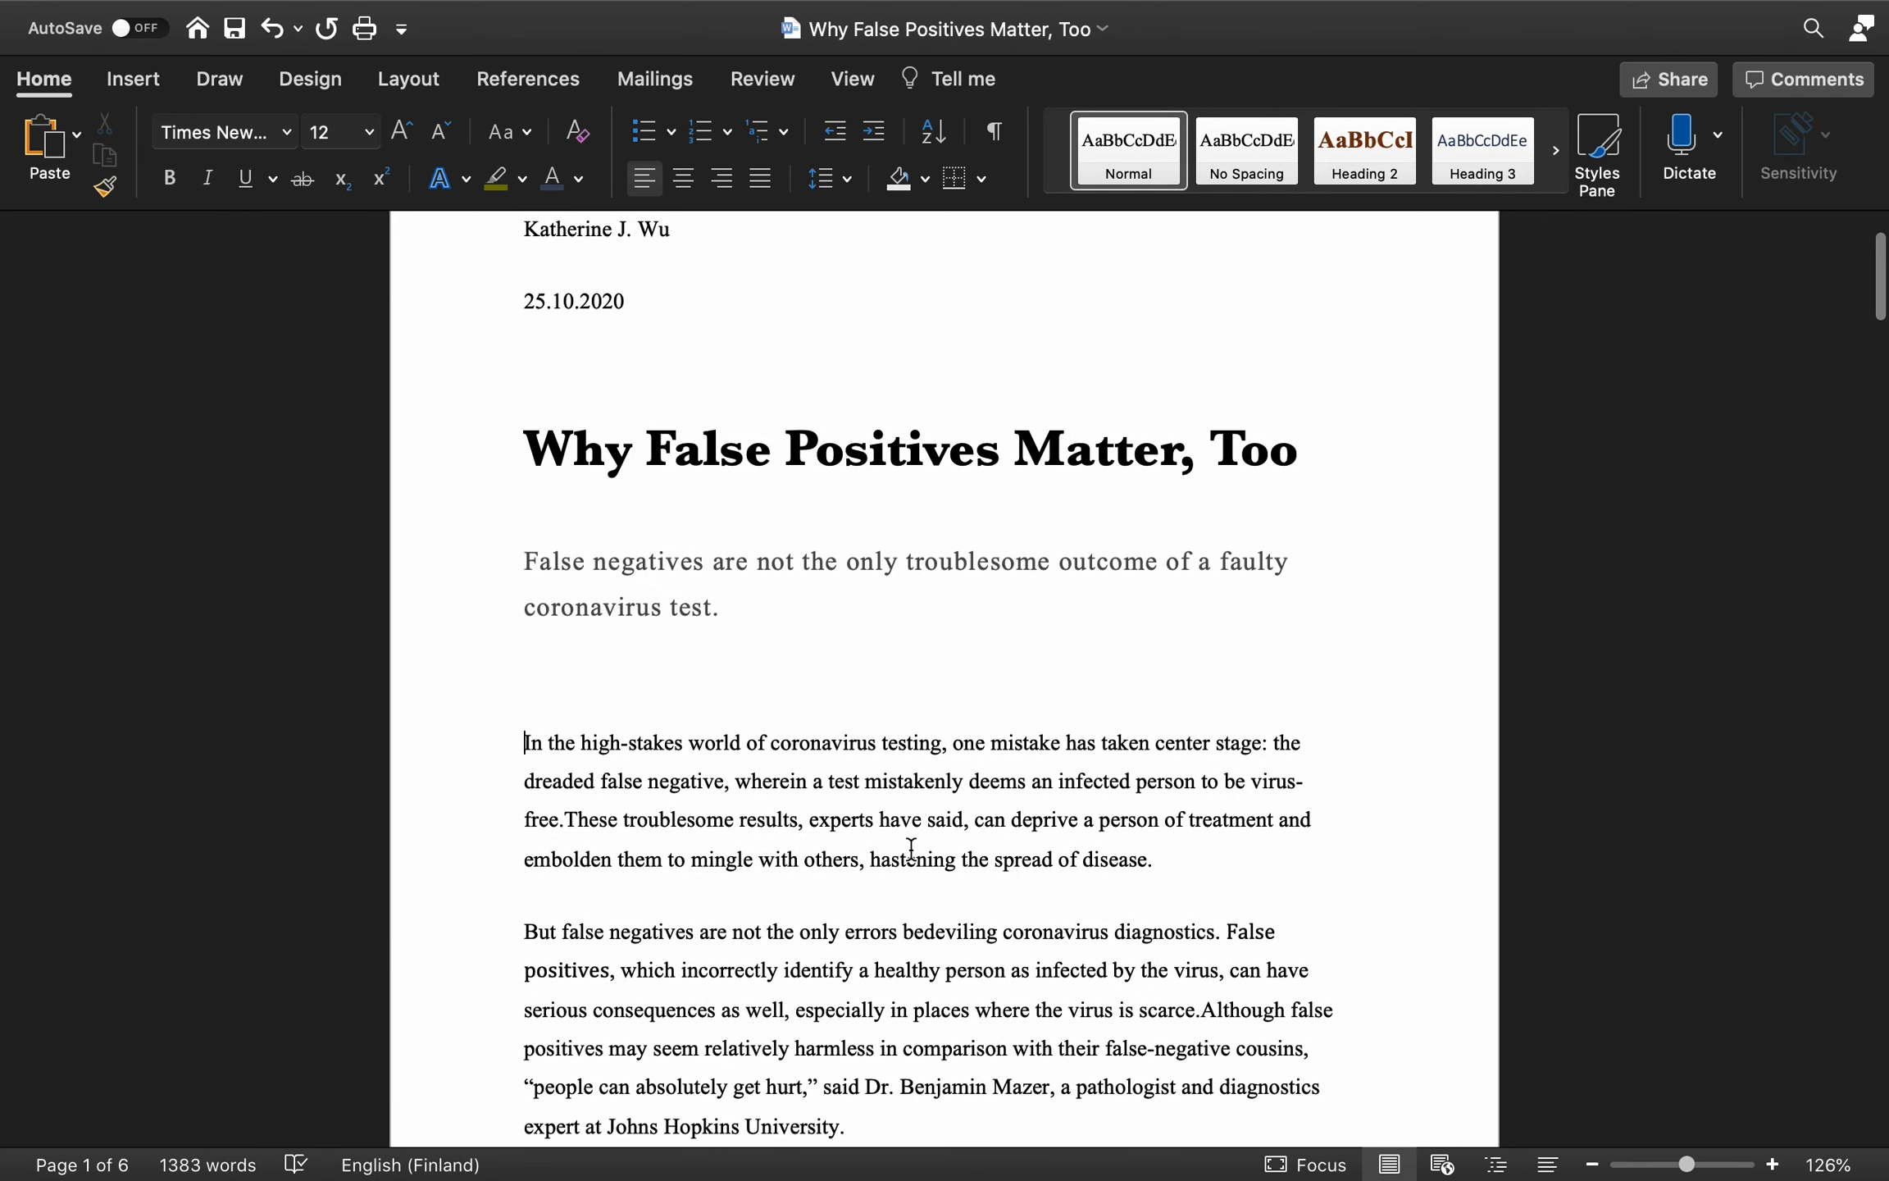